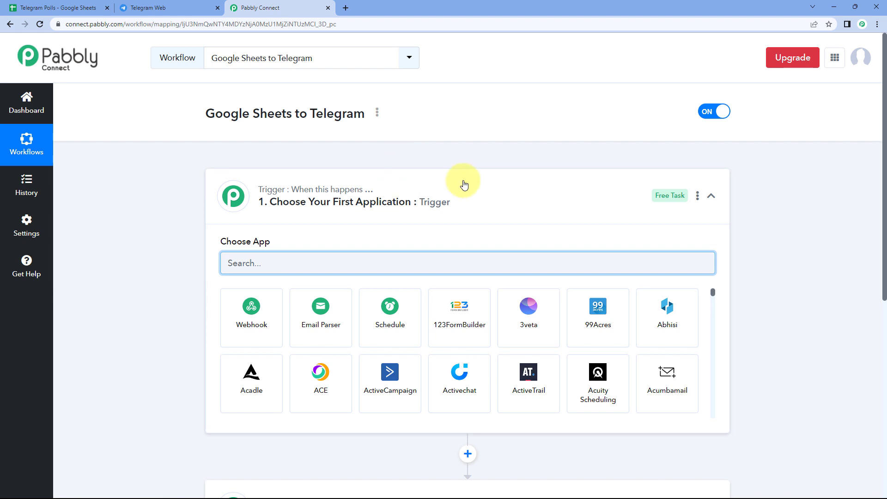
- Examine the workflow's trigger and action steps, and expand the trigger's app selection again
{"action": "left_click", "coordinate": [462, 183]}
{"action": "scroll", "coordinate": [184, 196], "scroll_direction": "down", "scroll_amount": 1}
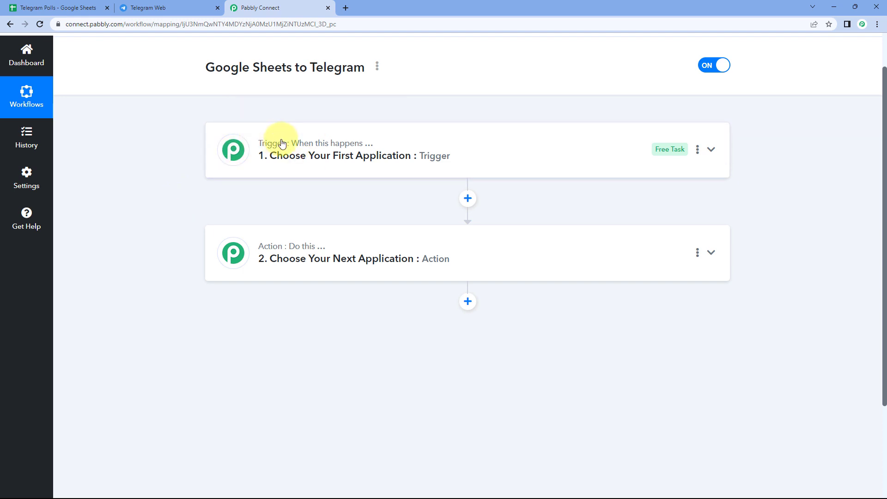
{"action": "mouse_move", "coordinate": [266, 254]}
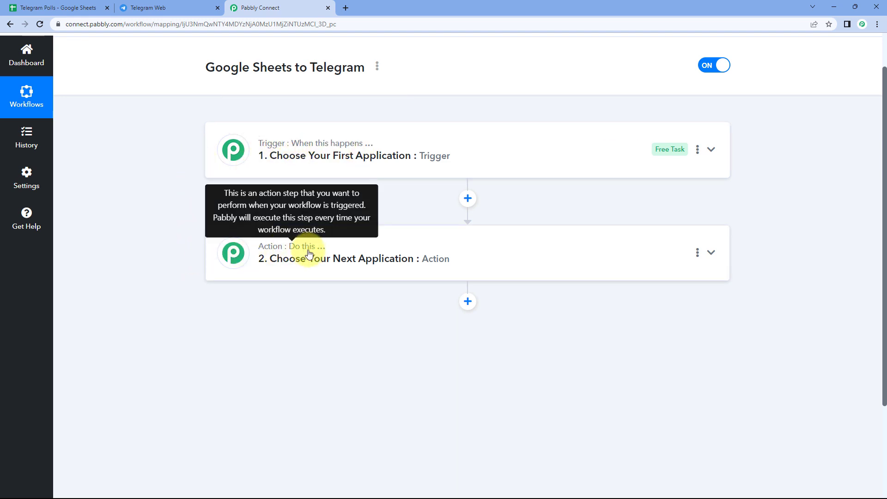
{"action": "left_click", "coordinate": [402, 146]}
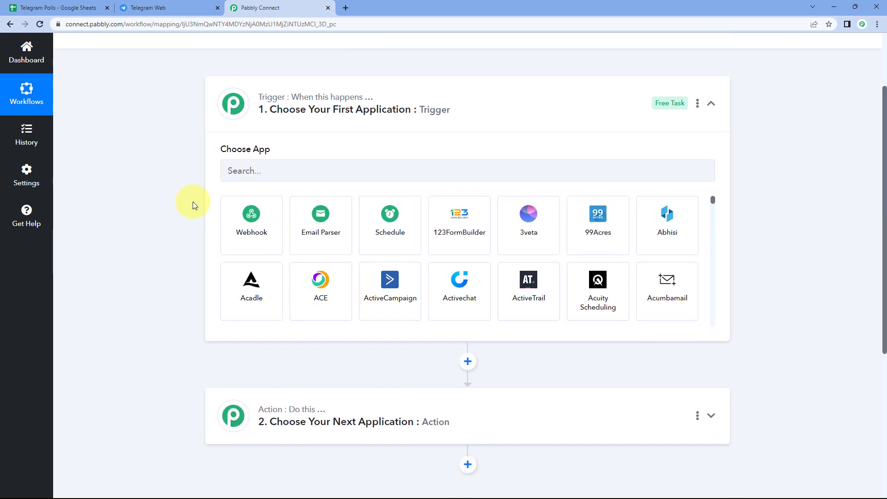
- Review the Telegram Polls spreadsheet and the Telegram Web page alongside the Pabbly Connect trigger step
{"action": "left_click", "coordinate": [55, 8]}
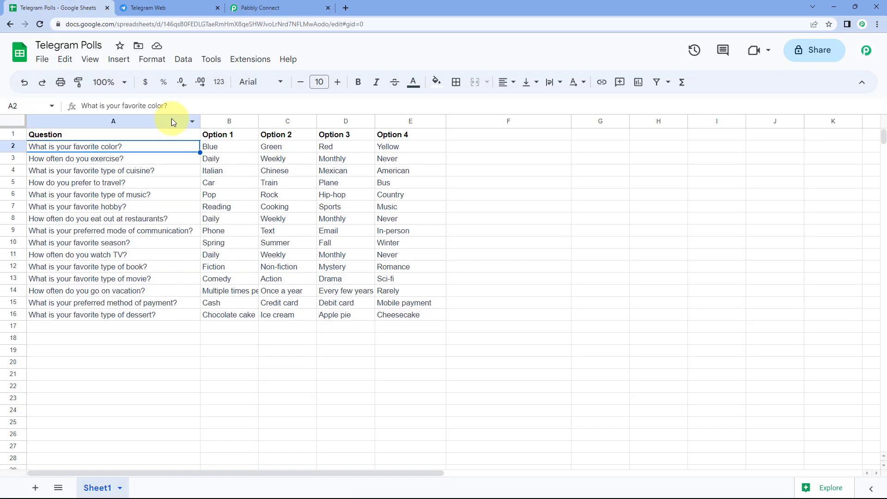
{"action": "left_click", "coordinate": [157, 7]}
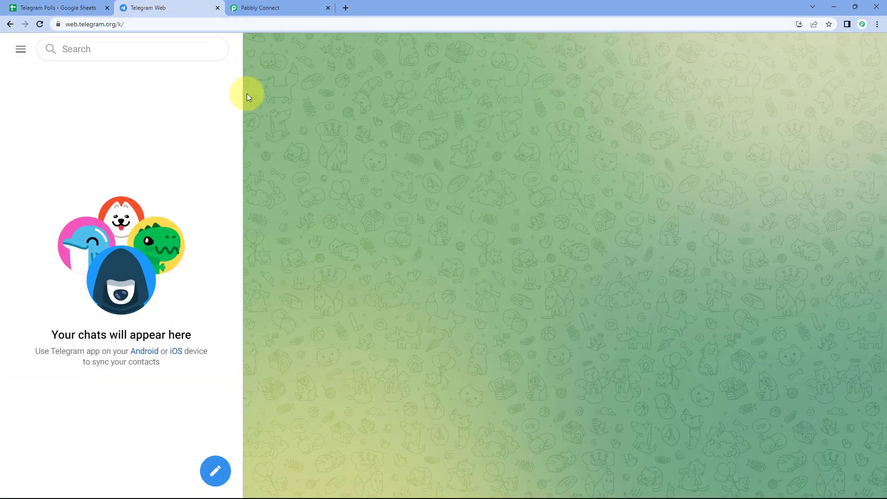
{"action": "left_click", "coordinate": [67, 6]}
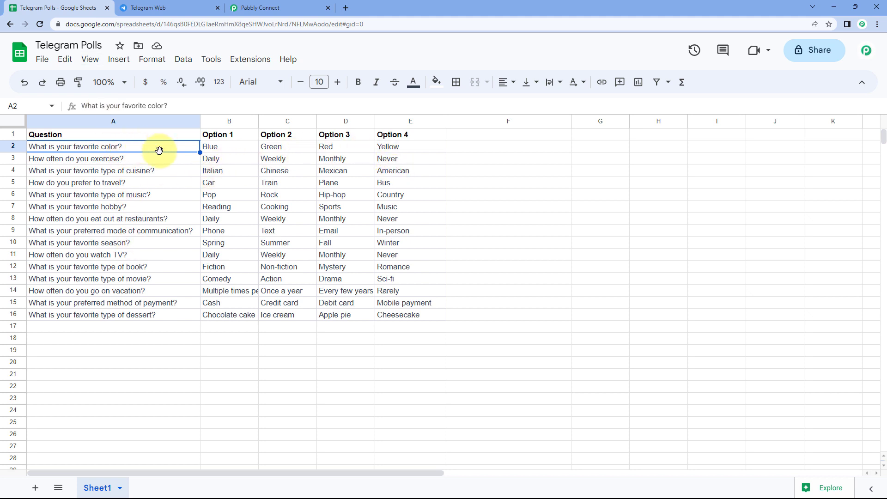
{"action": "left_click", "coordinate": [184, 8]}
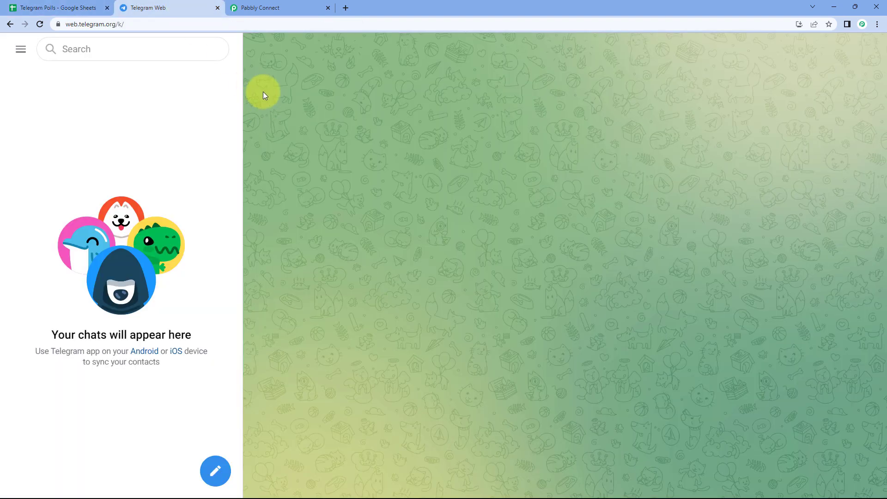
{"action": "left_click", "coordinate": [284, 6]}
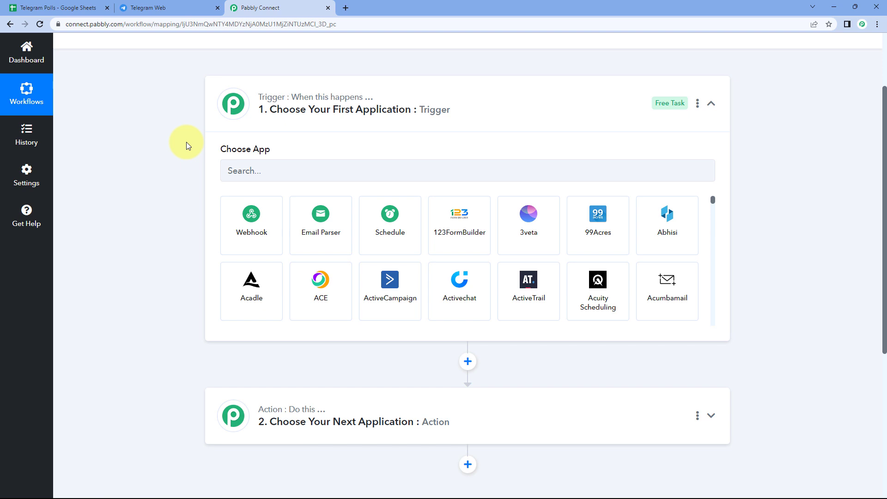
{"action": "left_click", "coordinate": [83, 7]}
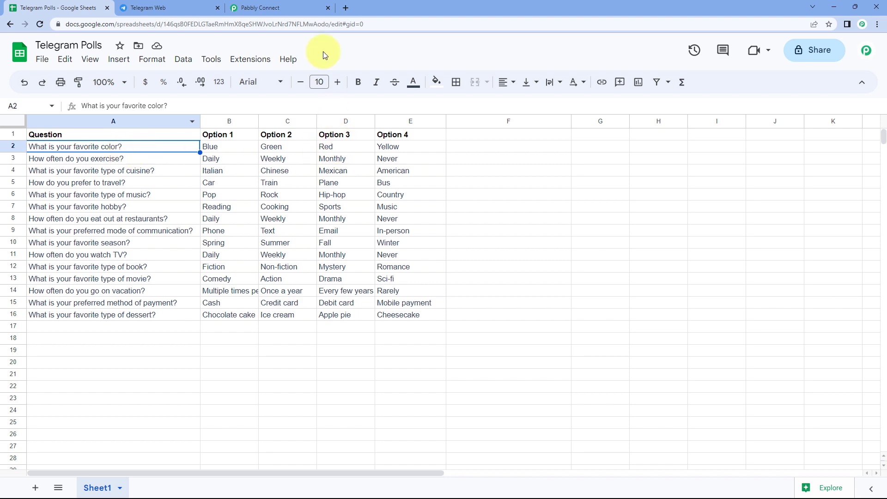
{"action": "left_click", "coordinate": [284, 6]}
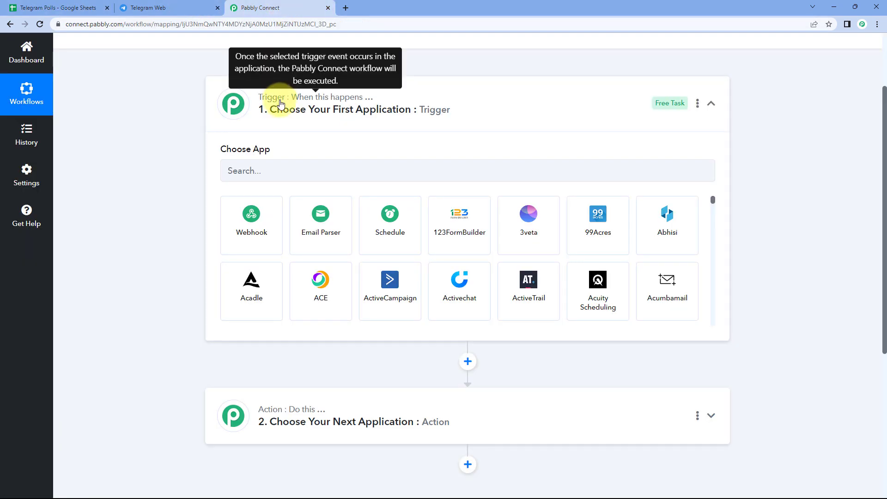
{"action": "left_click", "coordinate": [175, 8]}
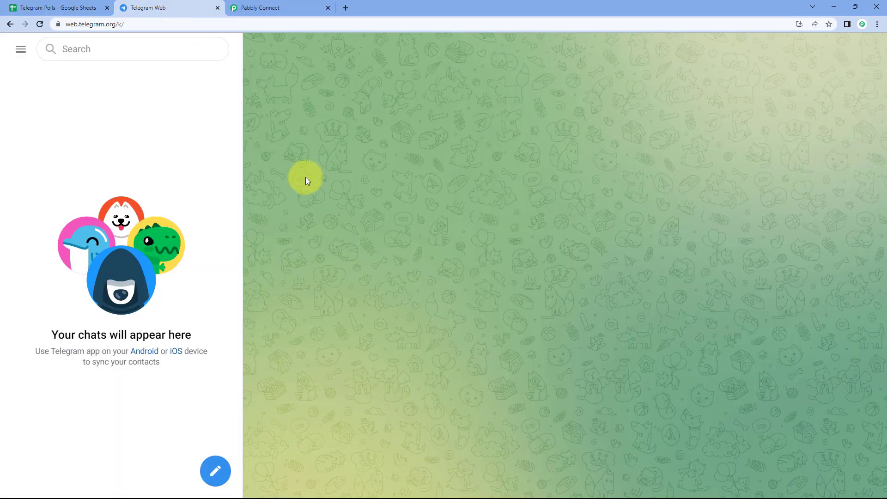
{"action": "left_click", "coordinate": [287, 2]}
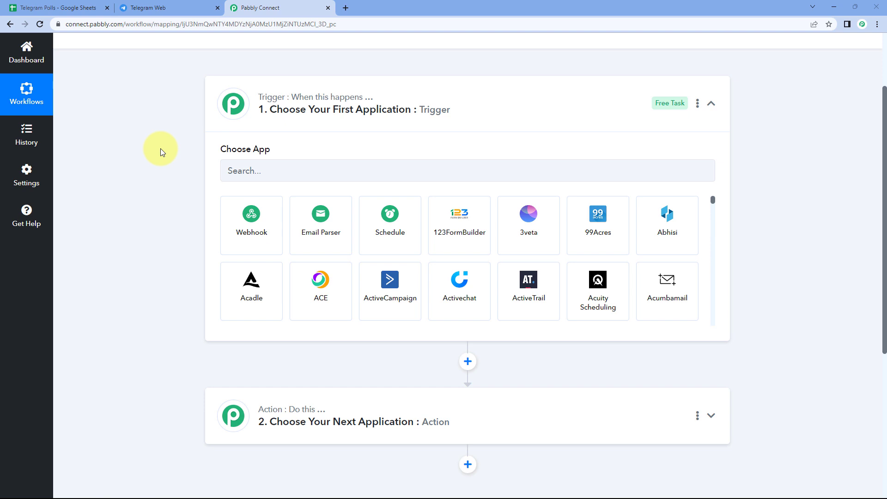
- Choose Schedule by Pabbly as the trigger app and have the workflow run at regular intervals
{"action": "scroll", "coordinate": [157, 148], "scroll_direction": "down", "scroll_amount": 1}
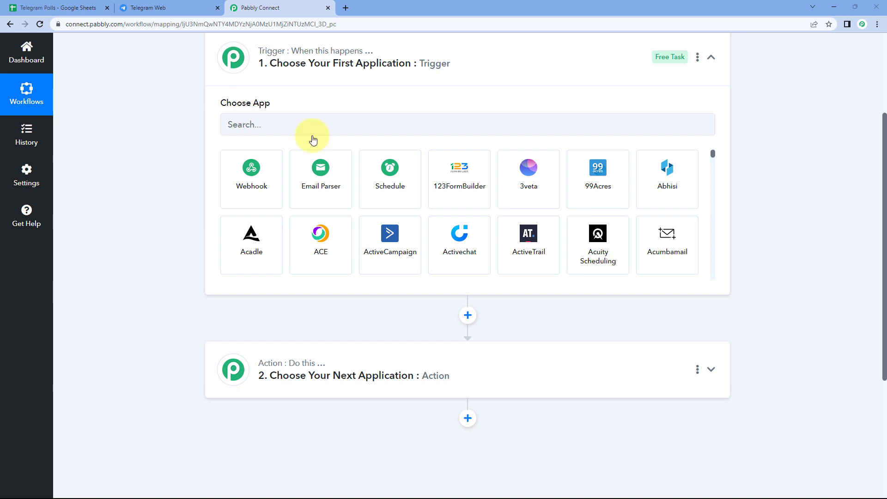
{"action": "left_click", "coordinate": [404, 172]}
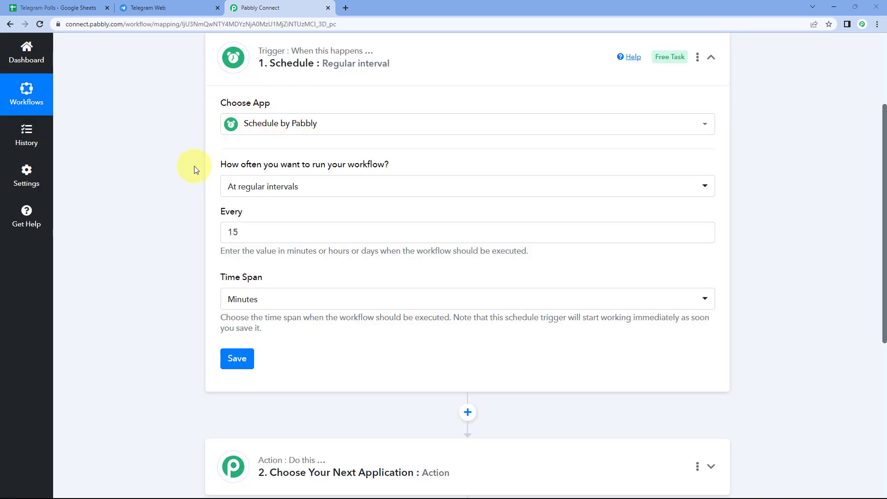
{"action": "mouse_move", "coordinate": [234, 171]}
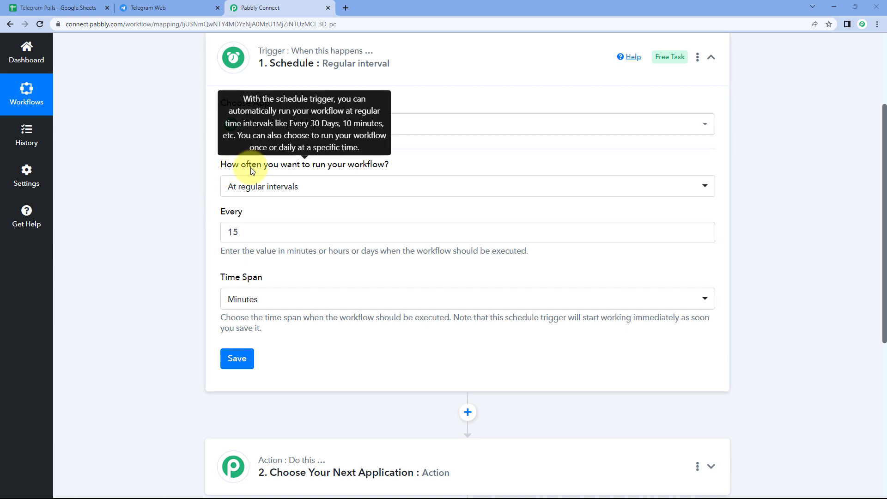
{"action": "left_click", "coordinate": [333, 185]}
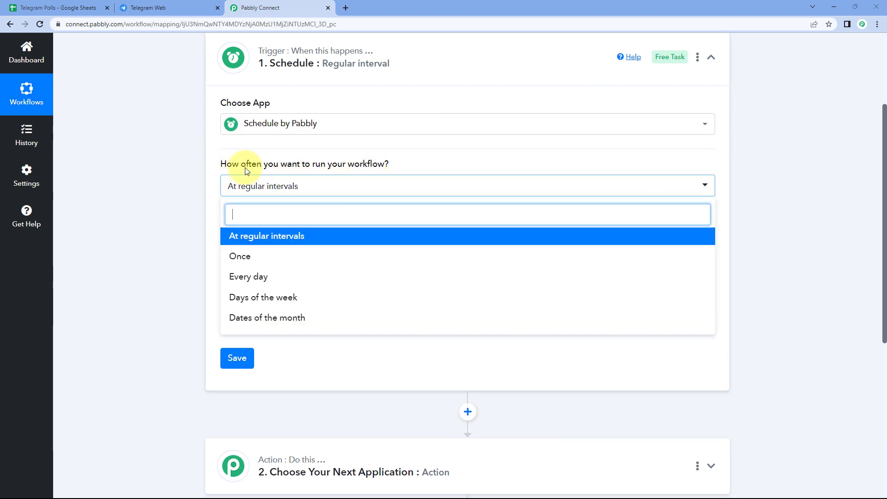
{"action": "scroll", "coordinate": [201, 181], "scroll_direction": "down", "scroll_amount": 1}
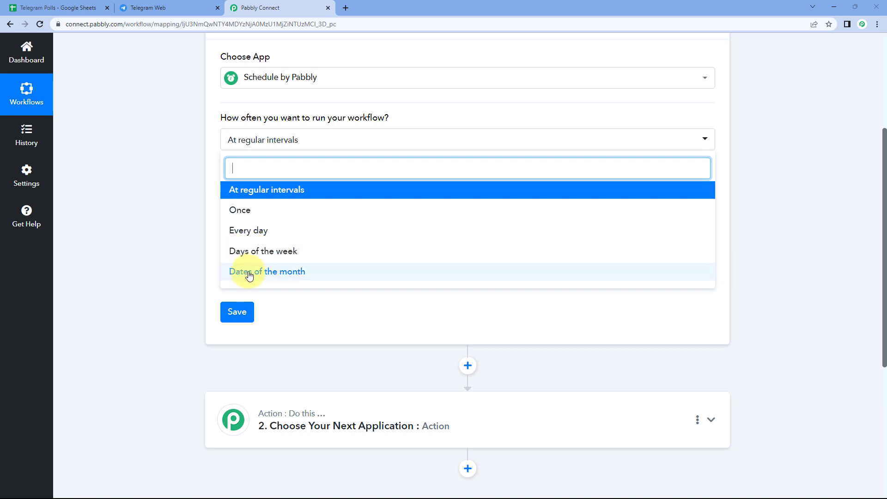
{"action": "left_click", "coordinate": [238, 194]}
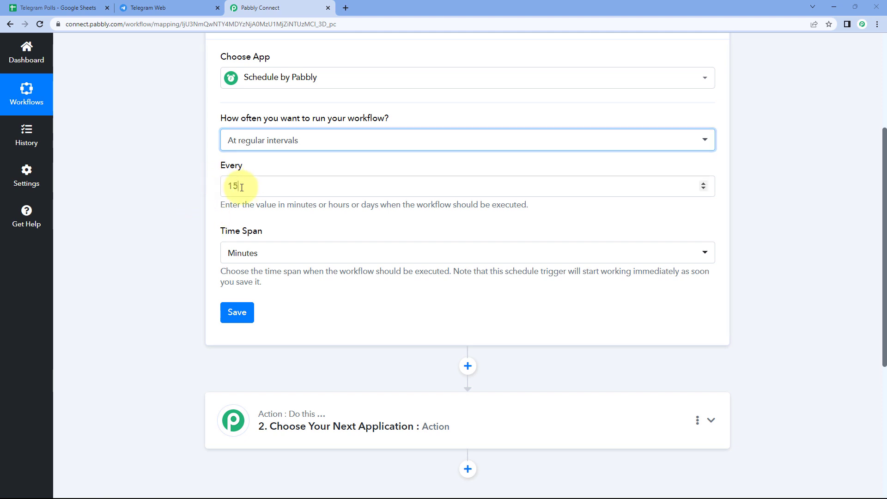
- Schedule the trigger for every 15 minutes, save it and dismiss the confirmation
{"action": "double_click", "coordinate": [233, 186]}
{"action": "left_click", "coordinate": [250, 215]}
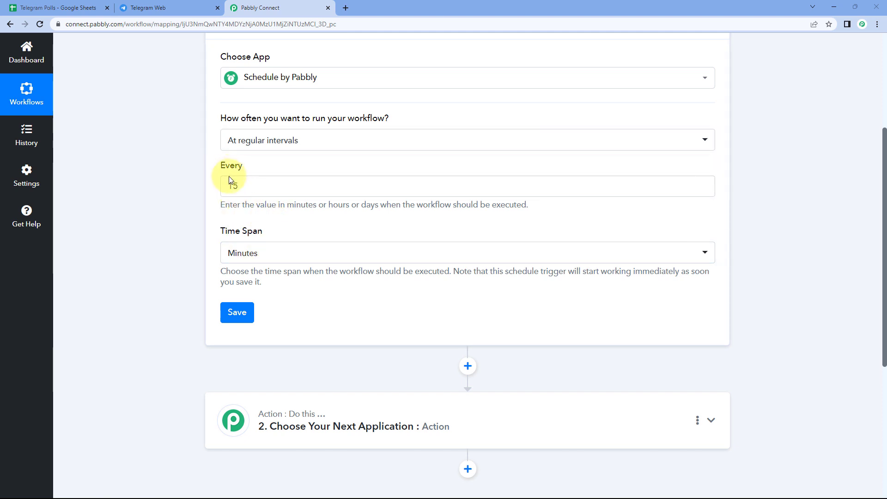
{"action": "left_click", "coordinate": [269, 254]}
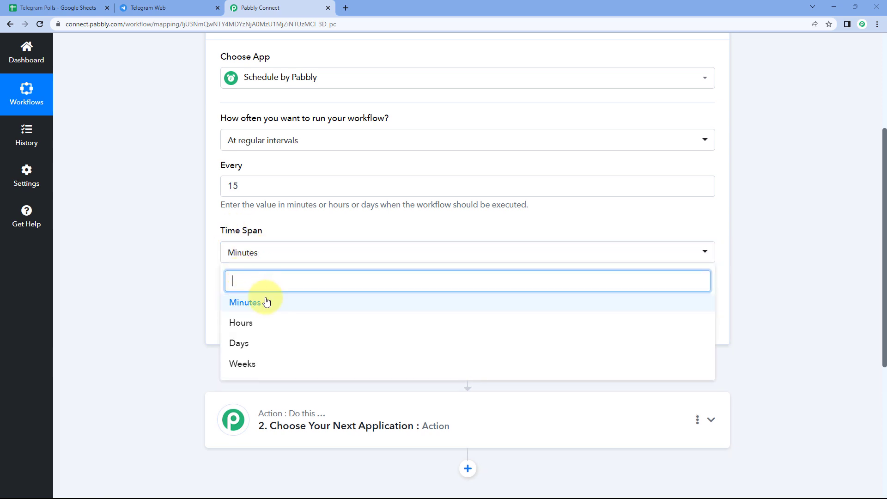
{"action": "left_click", "coordinate": [264, 295]}
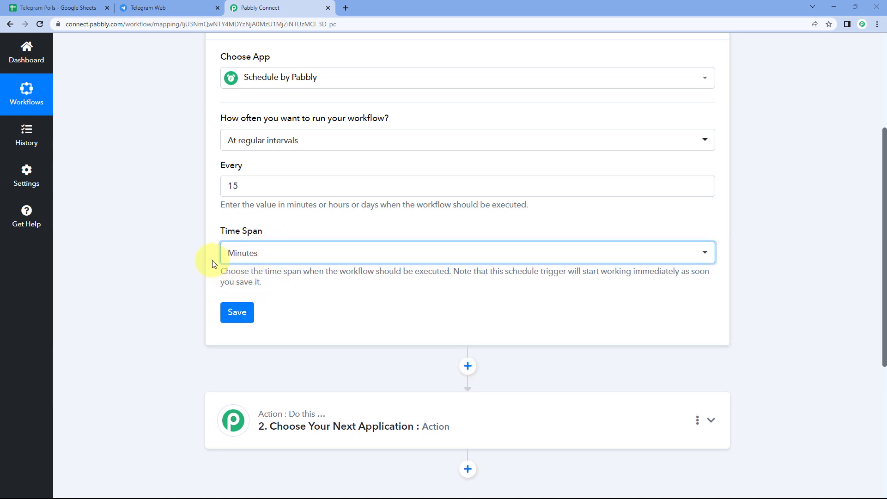
{"action": "left_click", "coordinate": [226, 312]}
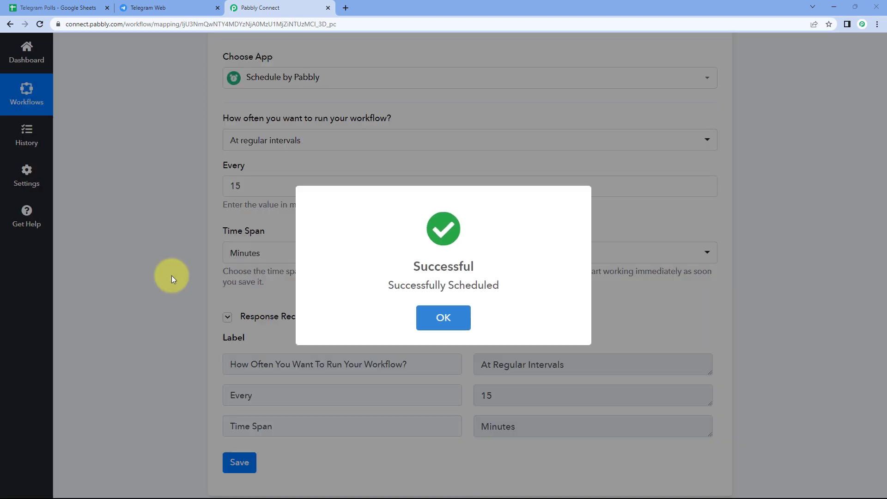
{"action": "left_click", "coordinate": [172, 276]}
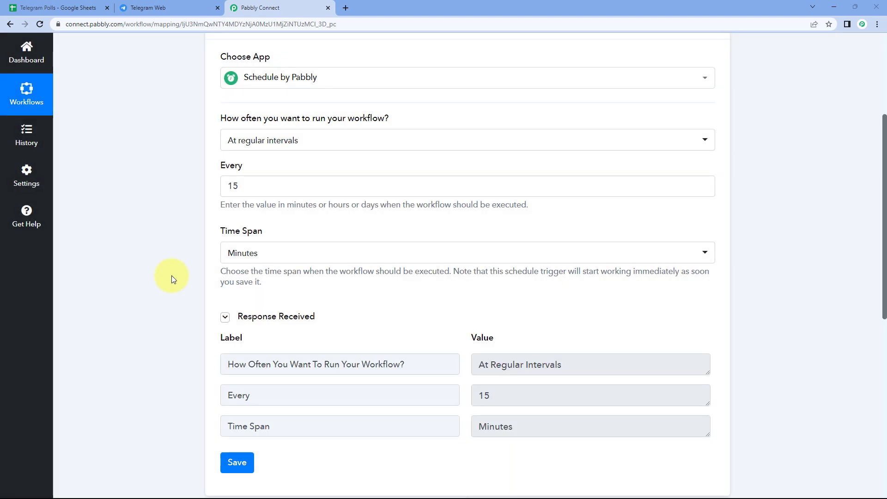
- Examine the first poll question and its four options in row 2 of the Telegram Polls spreadsheet, and return to Pabbly Connect
{"action": "scroll", "coordinate": [176, 267], "scroll_direction": "down", "scroll_amount": 6}
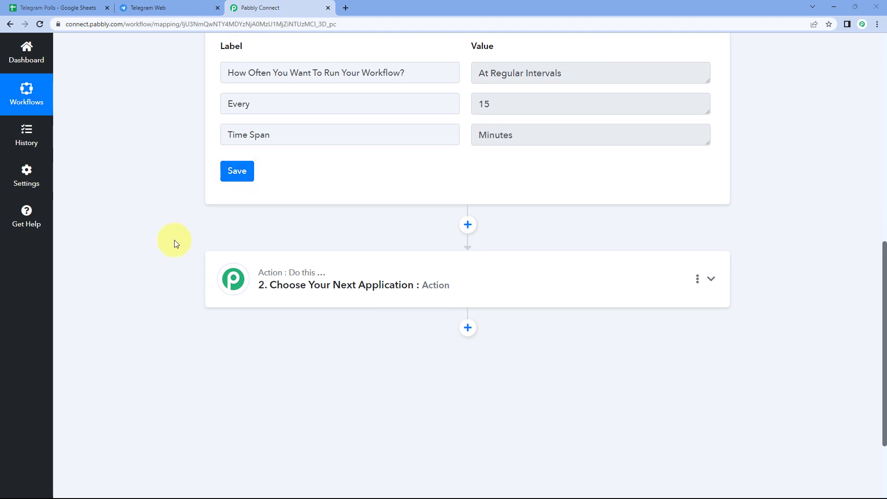
{"action": "scroll", "coordinate": [174, 240], "scroll_direction": "down", "scroll_amount": 2}
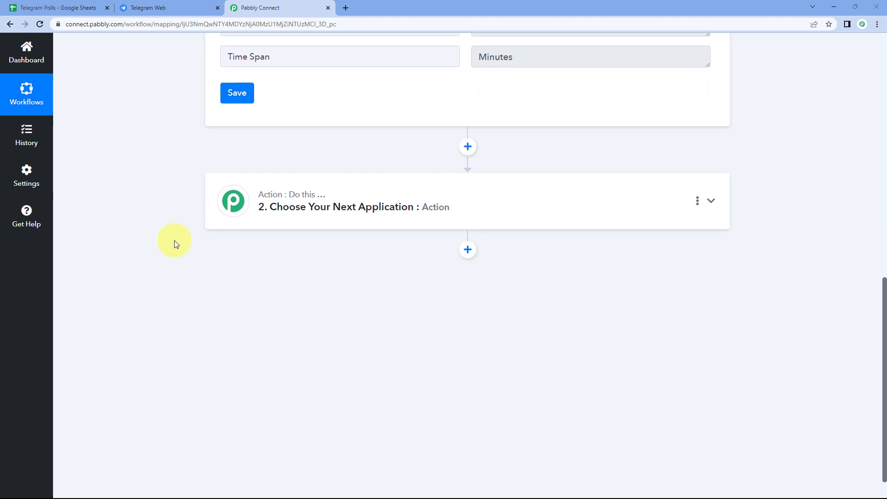
{"action": "left_click", "coordinate": [51, 8]}
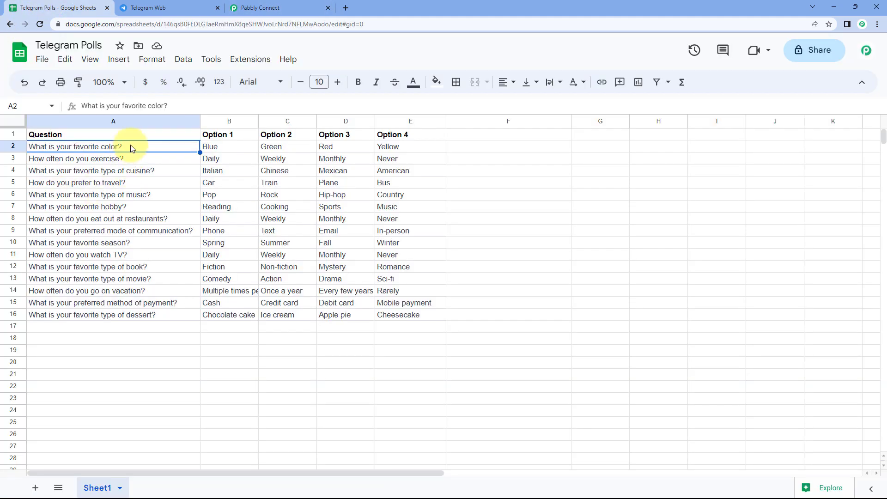
{"action": "left_click_drag", "start_coordinate": [124, 148], "coordinate": [389, 148]}
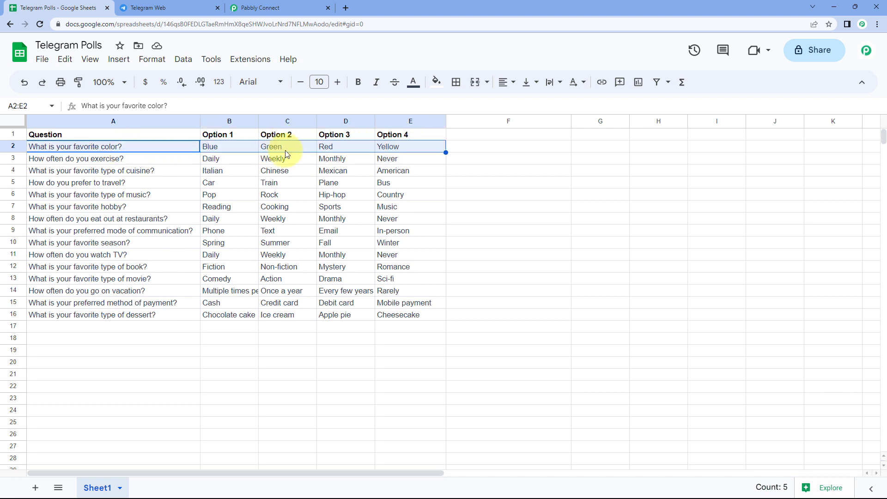
{"action": "left_click", "coordinate": [259, 8]}
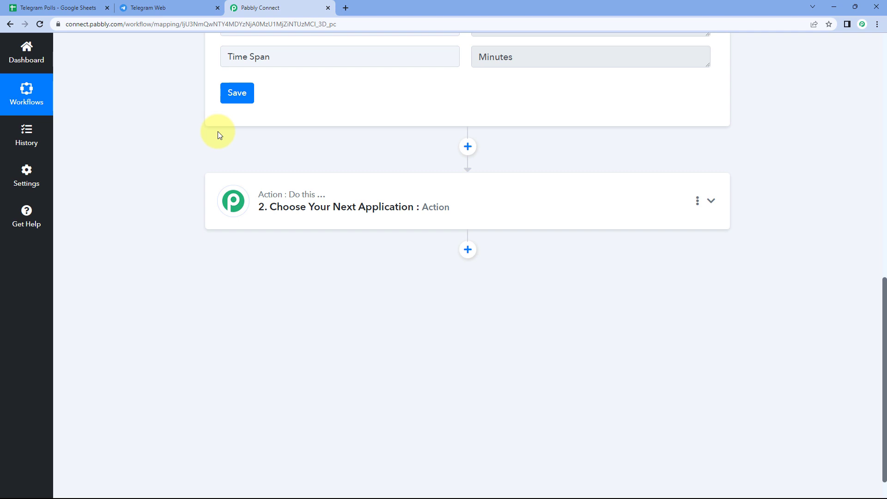
- Set the workflow's action step to Google Sheets with the Get Row(s) action event
{"action": "scroll", "coordinate": [208, 148], "scroll_direction": "down", "scroll_amount": 2}
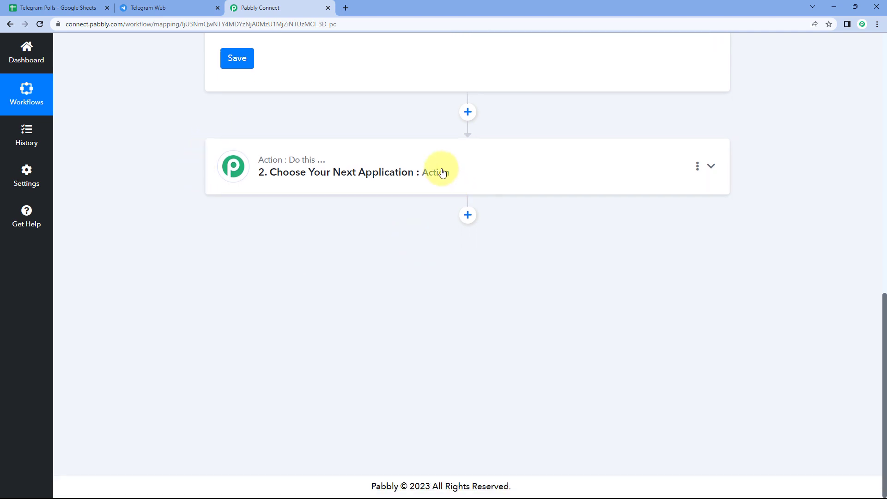
{"action": "left_click", "coordinate": [298, 160]}
{"action": "scroll", "coordinate": [208, 194], "scroll_direction": "down", "scroll_amount": 1}
{"action": "left_click", "coordinate": [236, 193]}
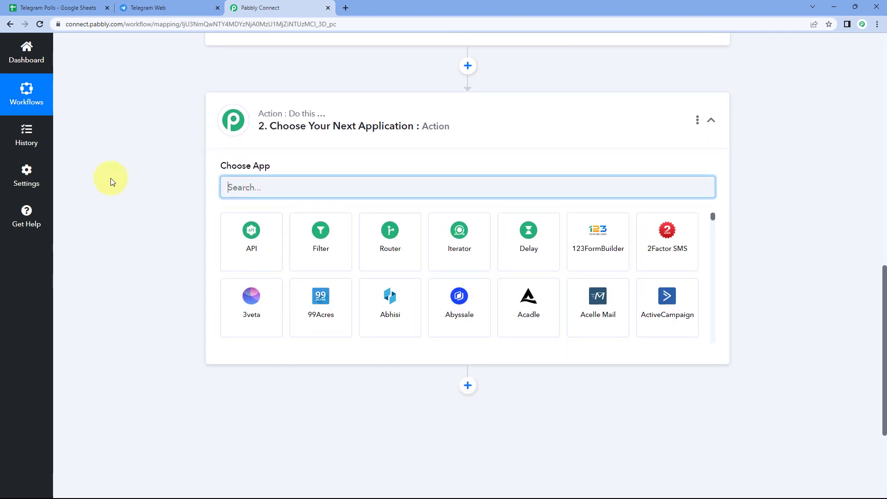
{"action": "type", "text": "Google Sheets"}
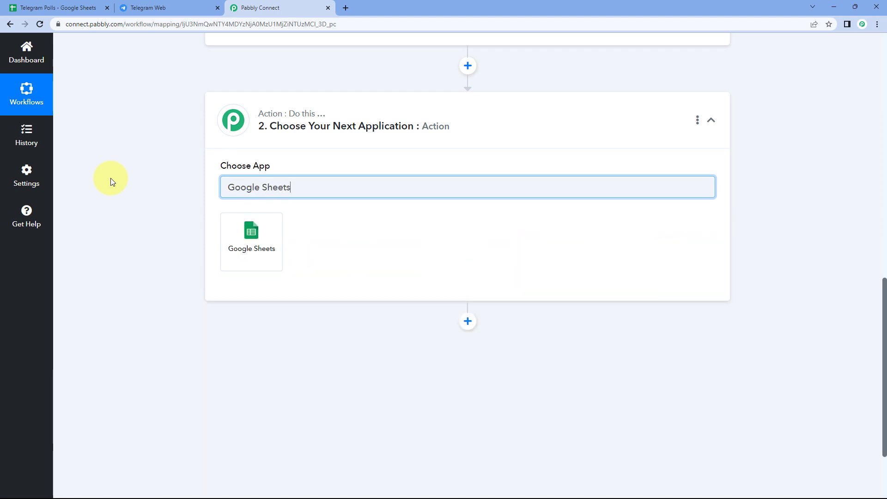
{"action": "left_click", "coordinate": [260, 237]}
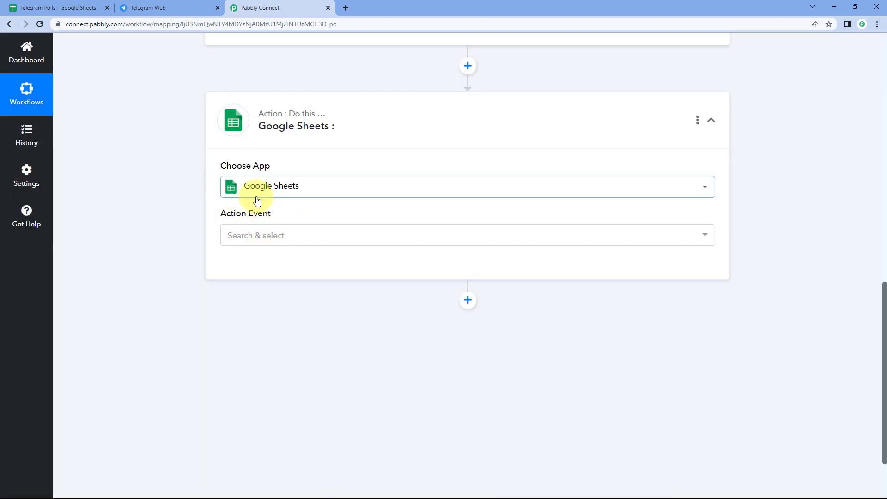
{"action": "left_click", "coordinate": [293, 236]}
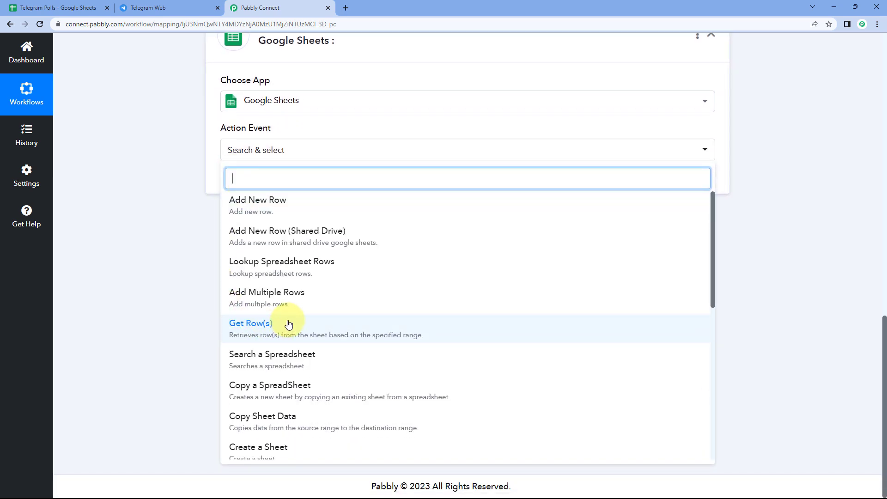
{"action": "left_click", "coordinate": [288, 324]}
- Connect the Google Sheets action through a new connection by signing in with Google and granting Pabbly Connect access
{"action": "left_click", "coordinate": [243, 183]}
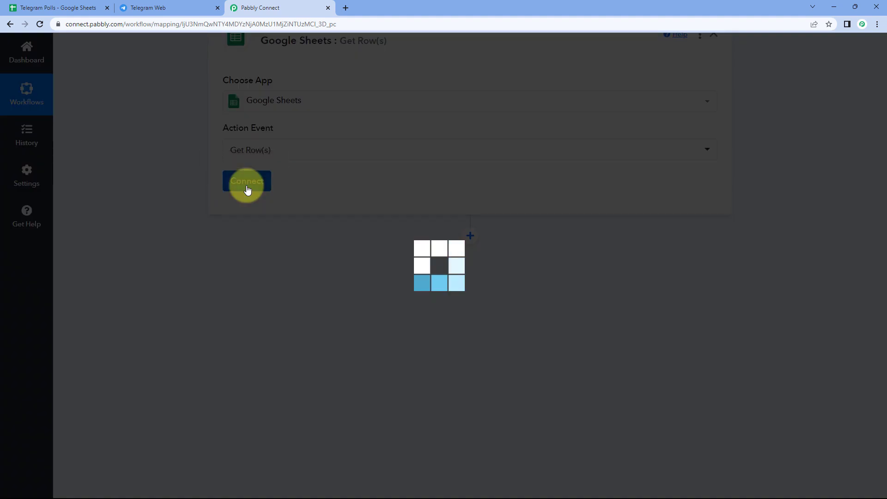
{"action": "left_click", "coordinate": [410, 147]}
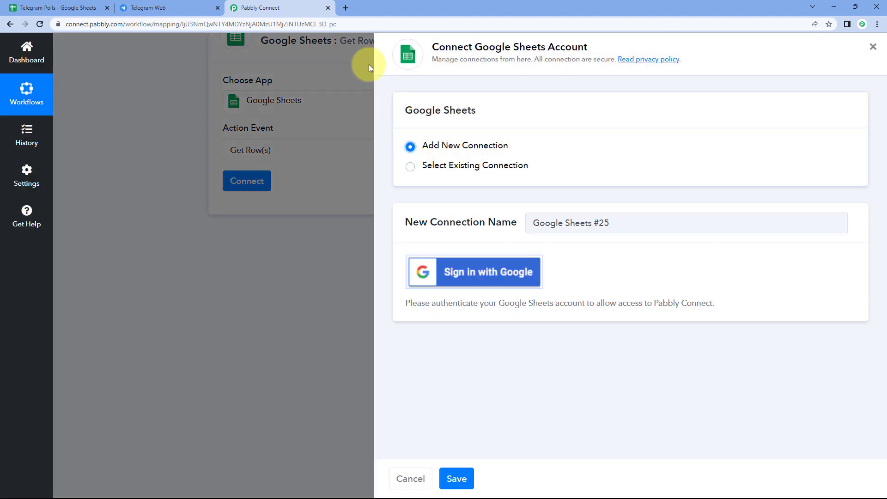
{"action": "left_click", "coordinate": [70, 7]}
{"action": "left_click", "coordinate": [272, 8]}
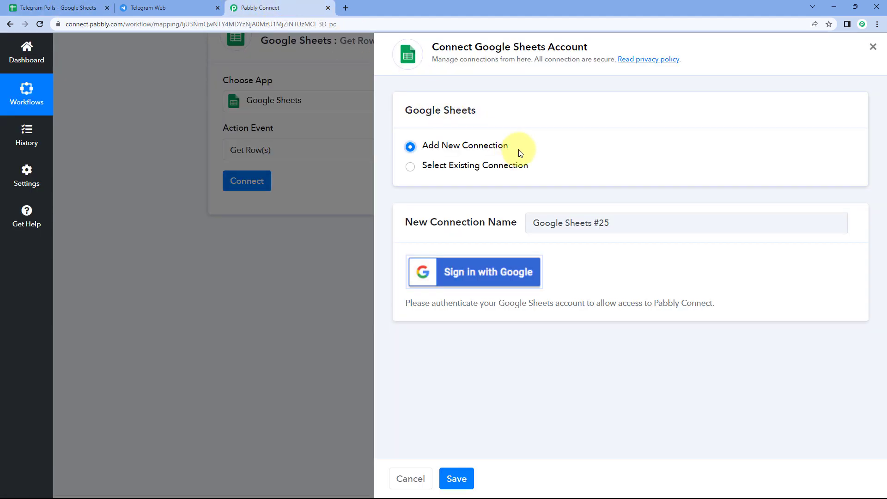
{"action": "left_click", "coordinate": [481, 274]}
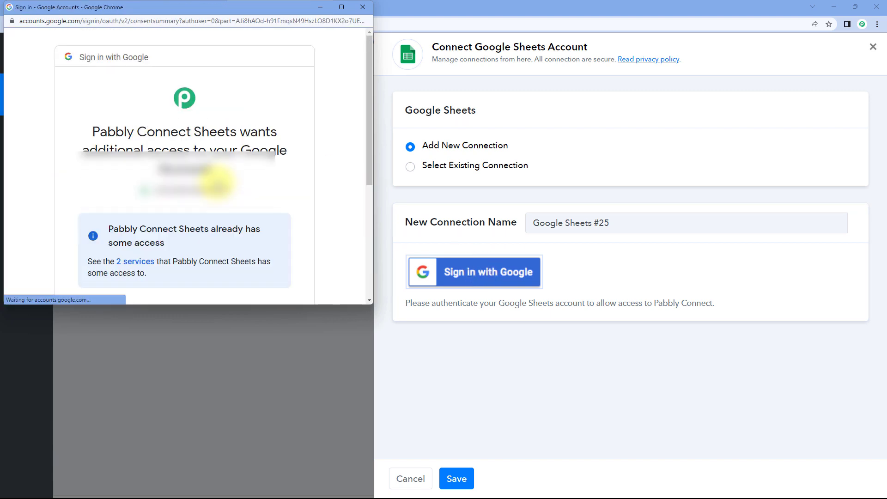
{"action": "scroll", "coordinate": [251, 139], "scroll_direction": "down", "scroll_amount": 3}
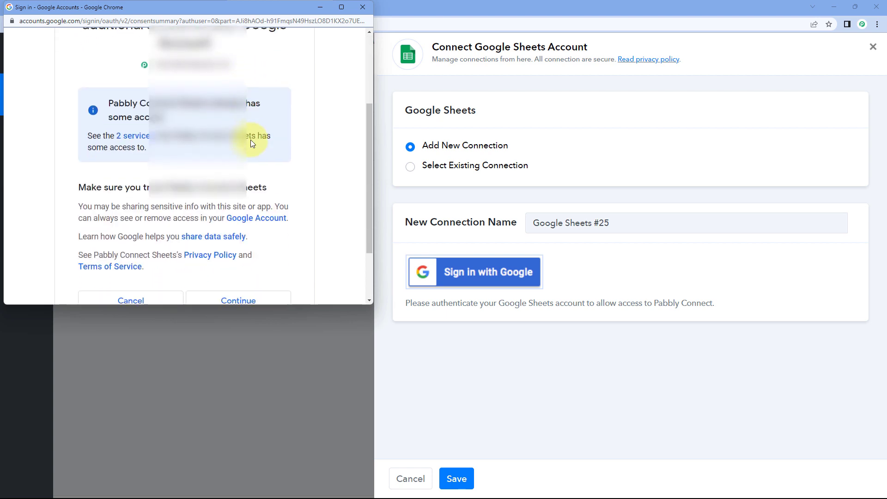
{"action": "left_click", "coordinate": [252, 222]}
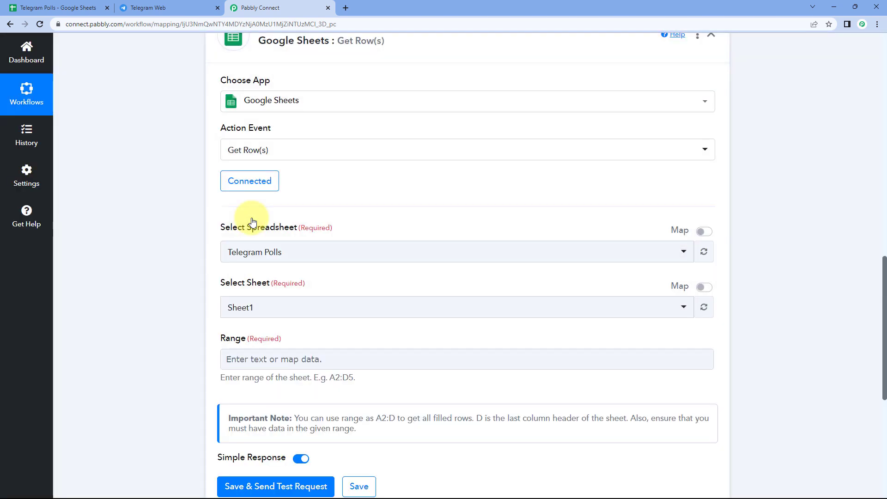
- Choose Telegram Polls as the spreadsheet for the Get Row(s) action, checking its questions in Google Sheets
{"action": "scroll", "coordinate": [252, 221], "scroll_direction": "down", "scroll_amount": 2}
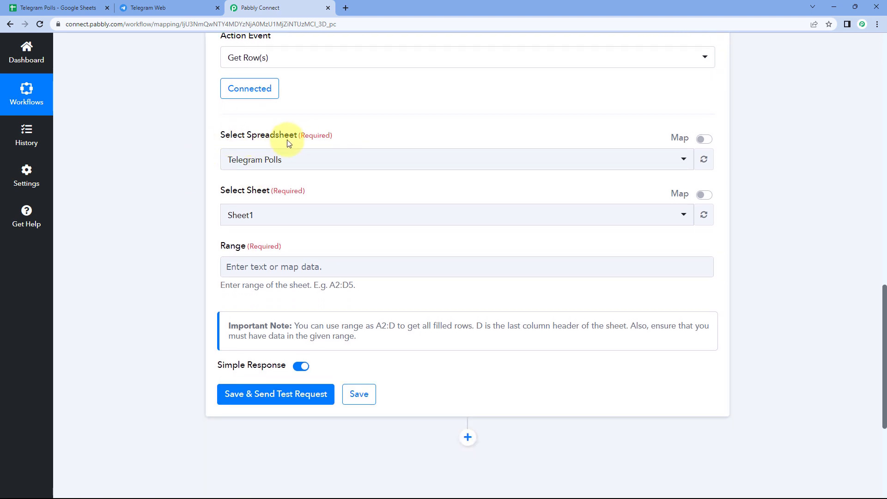
{"action": "left_click", "coordinate": [322, 161]}
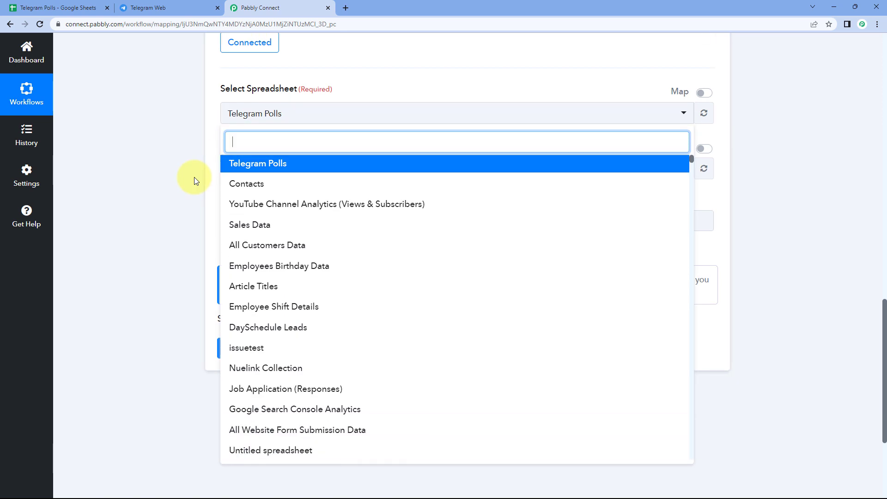
{"action": "left_click", "coordinate": [69, 8]}
{"action": "left_click", "coordinate": [124, 147]}
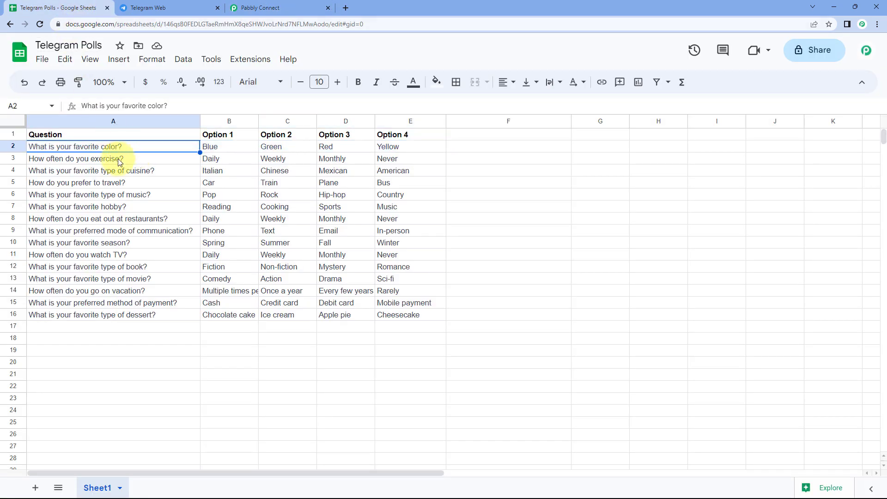
{"action": "left_click", "coordinate": [118, 159]}
{"action": "left_click", "coordinate": [123, 149]}
{"action": "left_click", "coordinate": [277, 7]}
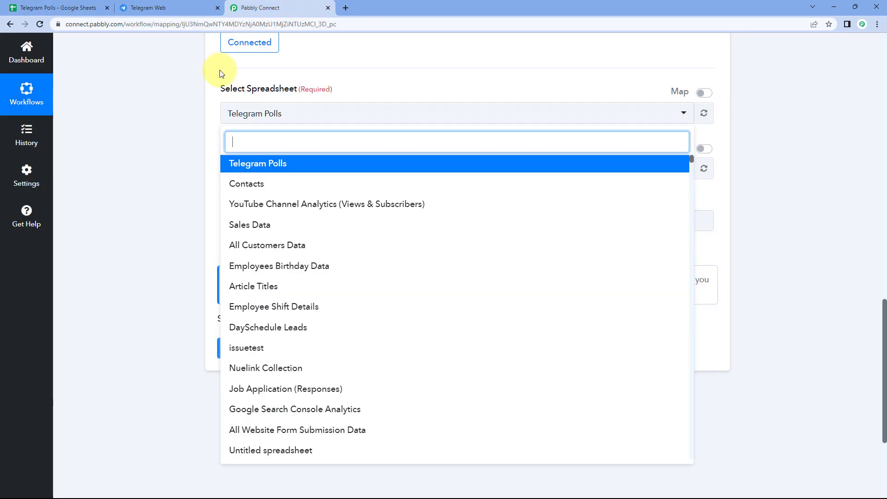
{"action": "left_click", "coordinate": [270, 165]}
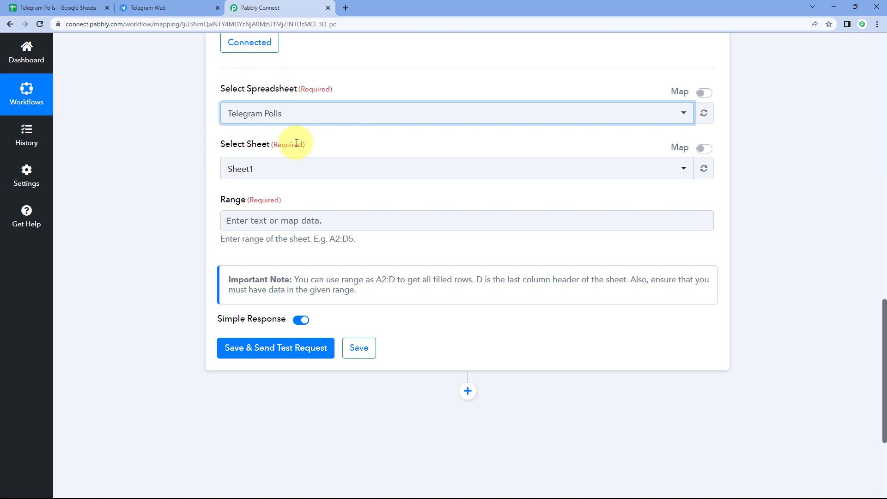
- Check the worksheet name in the Telegram Polls spreadsheet and choose Sheet1 as the sheet for the action
{"action": "left_click", "coordinate": [60, 8]}
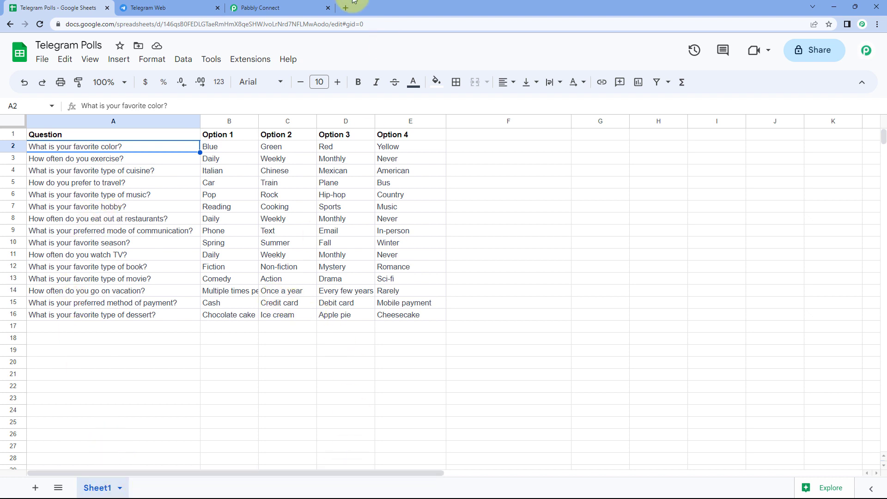
{"action": "left_click", "coordinate": [292, 4]}
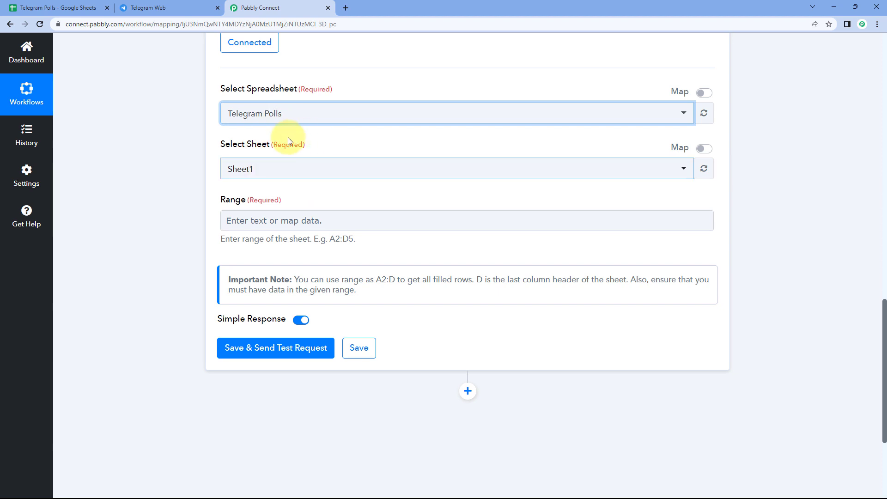
{"action": "left_click", "coordinate": [277, 171]}
{"action": "left_click", "coordinate": [70, 7]}
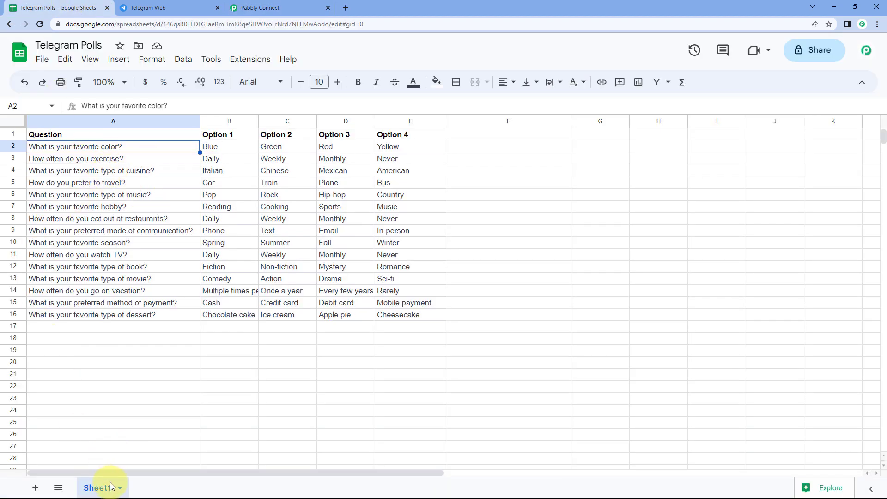
{"action": "left_click", "coordinate": [250, 7]}
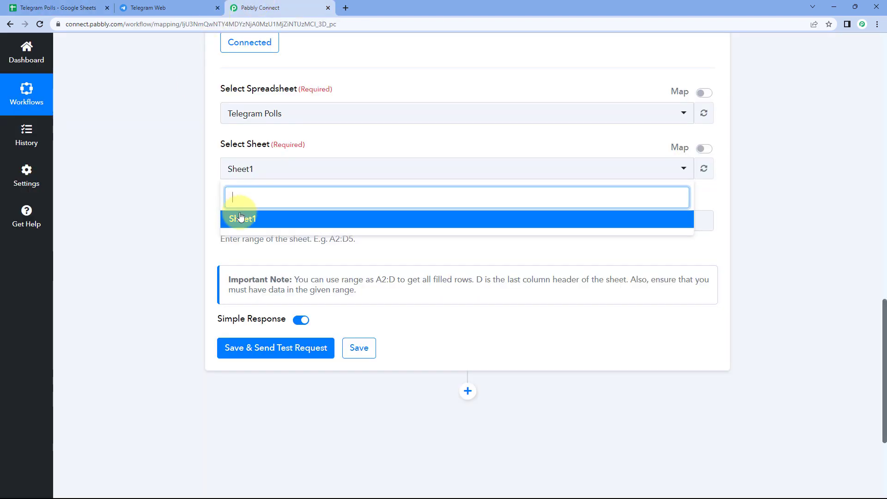
{"action": "left_click", "coordinate": [255, 220]}
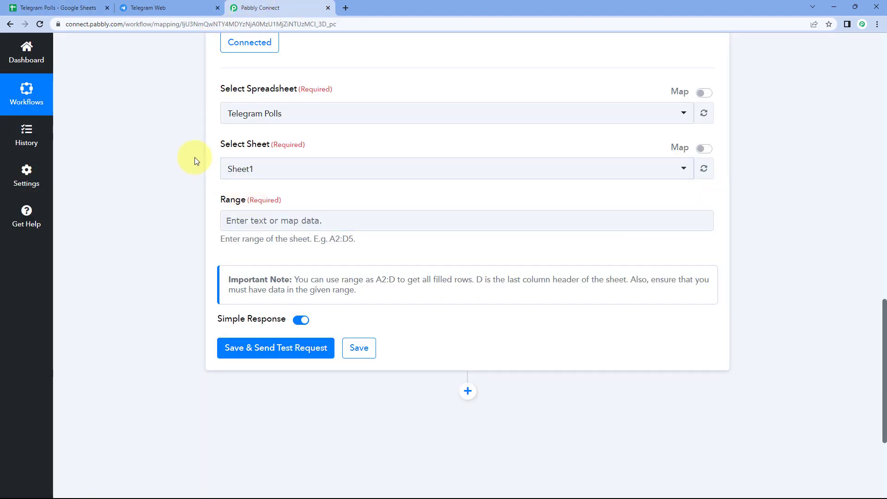
- Examine the question and option cells of rows 2 to 5 in the Telegram Polls spreadsheet, and return to Pabbly Connect
{"action": "scroll", "coordinate": [277, 148], "scroll_direction": "down", "scroll_amount": 1}
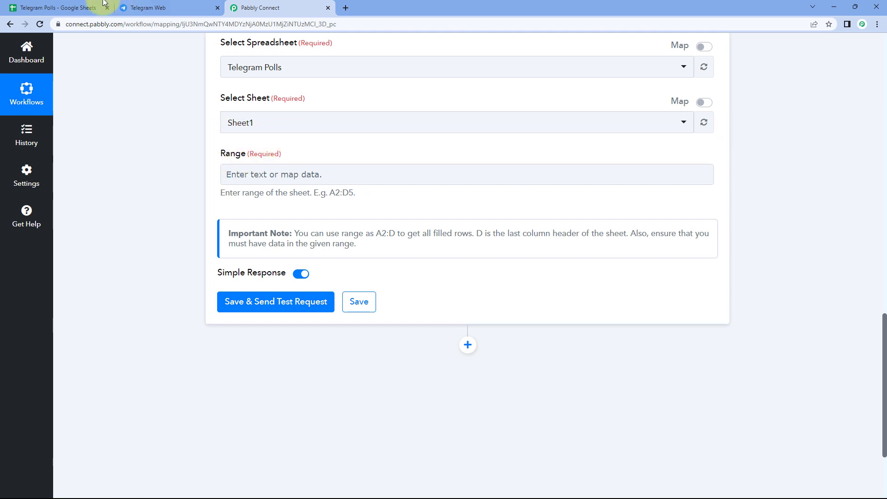
{"action": "left_click", "coordinate": [70, 7]}
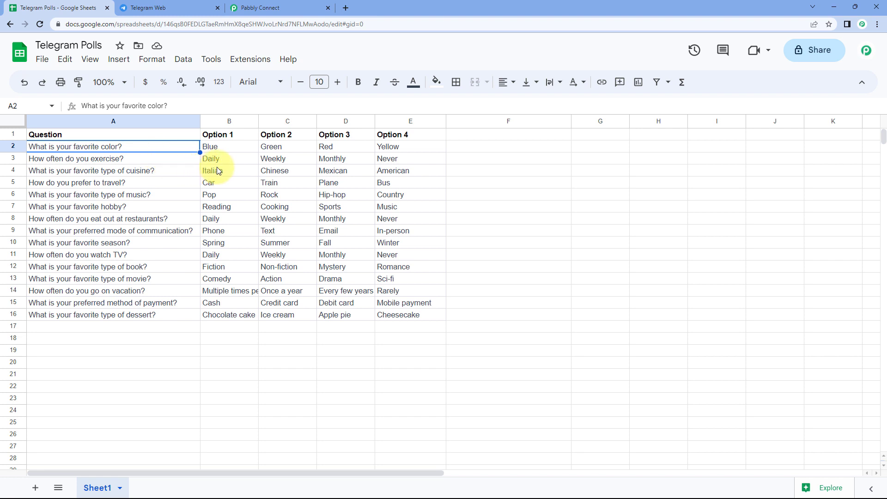
{"action": "left_click", "coordinate": [272, 8]}
{"action": "scroll", "coordinate": [192, 77], "scroll_direction": "up", "scroll_amount": 1}
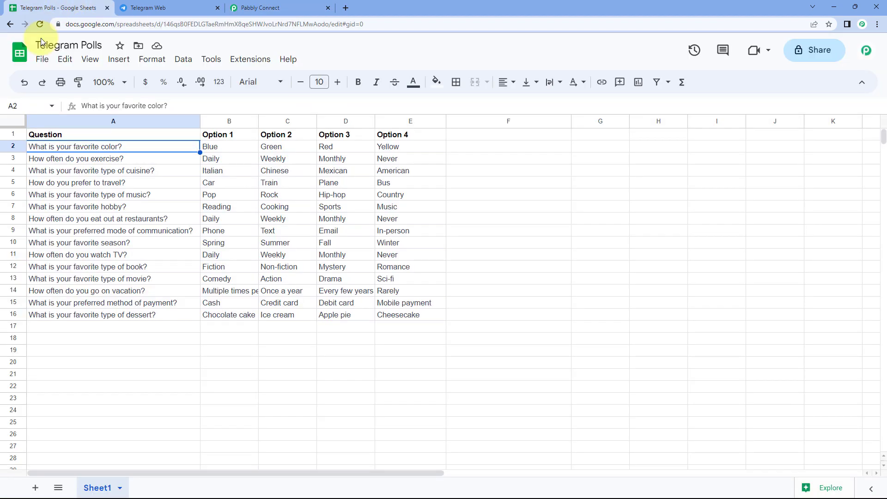
{"action": "left_click", "coordinate": [65, 8]}
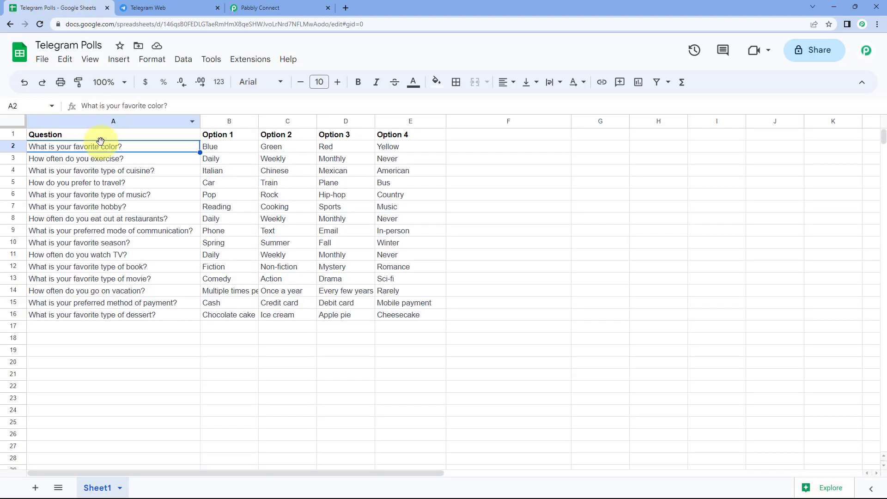
{"action": "left_click_drag", "start_coordinate": [104, 146], "coordinate": [393, 151]}
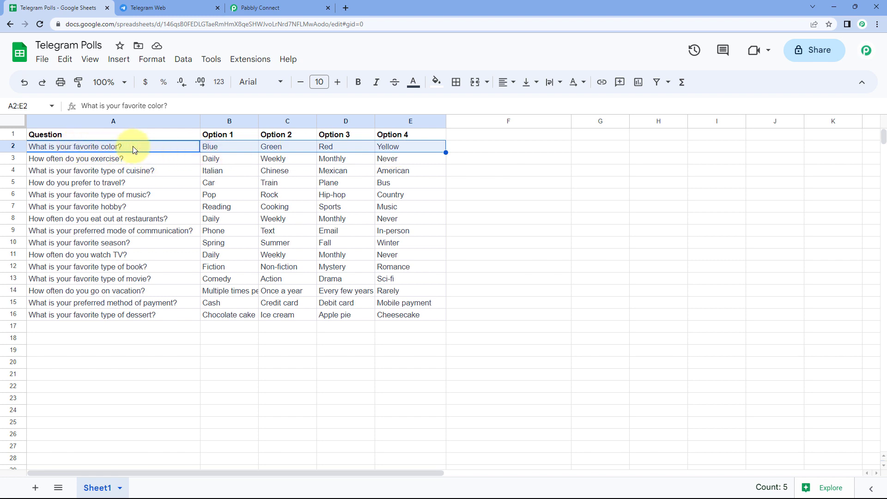
{"action": "left_click_drag", "start_coordinate": [102, 148], "coordinate": [389, 147]}
{"action": "left_click_drag", "start_coordinate": [135, 160], "coordinate": [394, 160]}
{"action": "left_click_drag", "start_coordinate": [156, 171], "coordinate": [392, 173]}
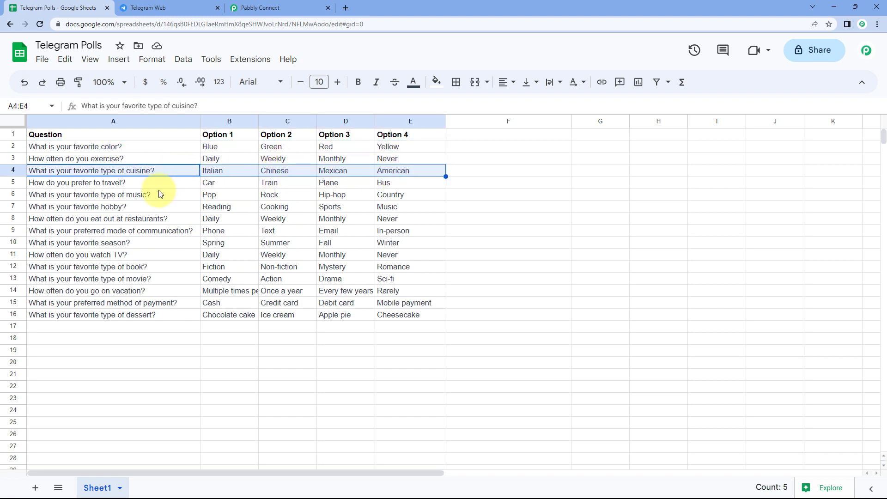
{"action": "left_click_drag", "start_coordinate": [159, 184], "coordinate": [393, 181]}
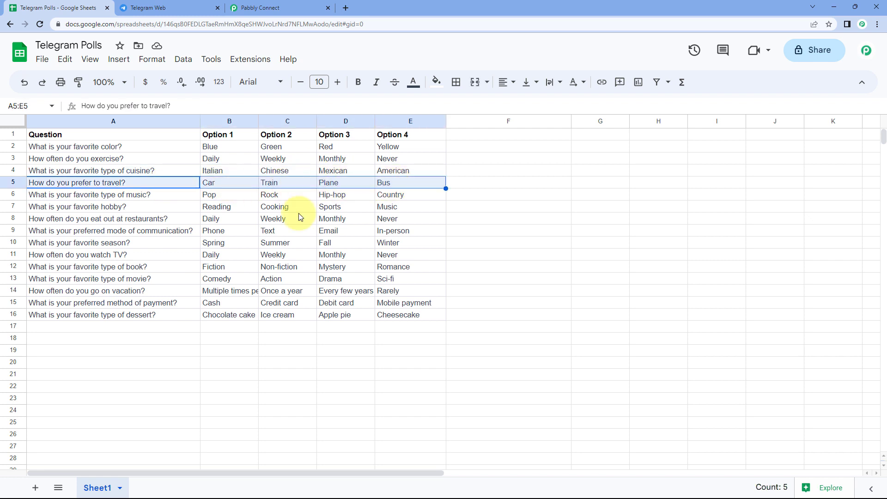
{"action": "left_click", "coordinate": [279, 4]}
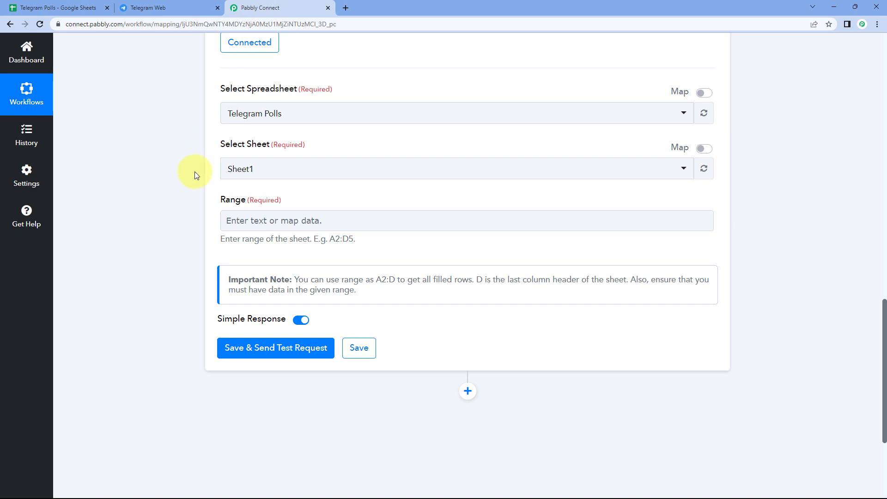
{"action": "scroll", "coordinate": [195, 176], "scroll_direction": "up", "scroll_amount": 1}
{"action": "scroll", "coordinate": [198, 194], "scroll_direction": "down", "scroll_amount": 1}
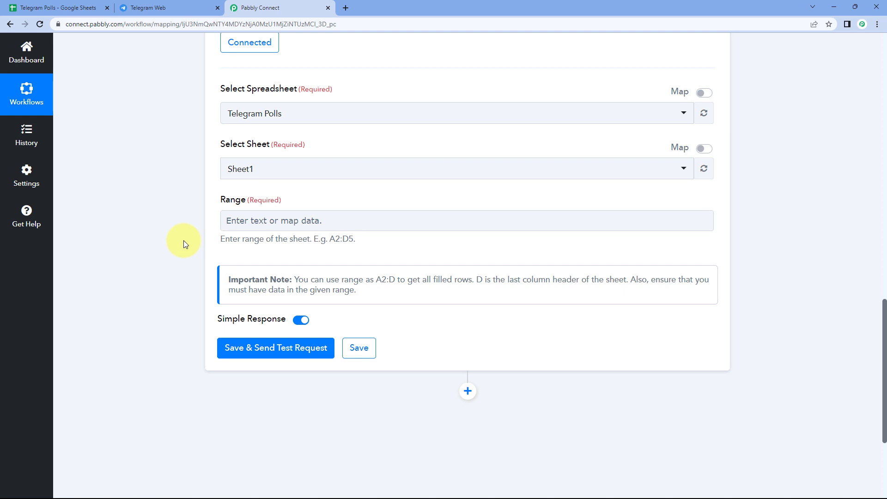
- Copy the range reference A2:E2 of the first poll row from the spreadsheet and paste it as the action's Range
{"action": "left_click", "coordinate": [245, 216]}
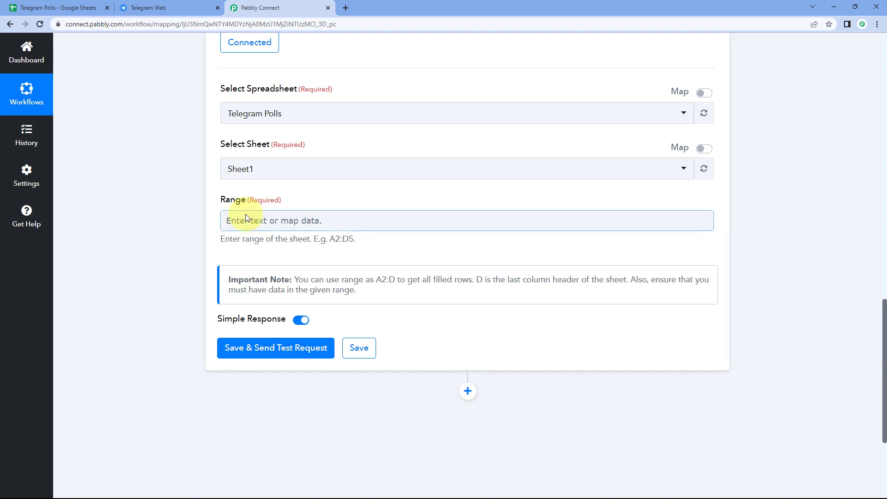
{"action": "left_click", "coordinate": [56, 8]}
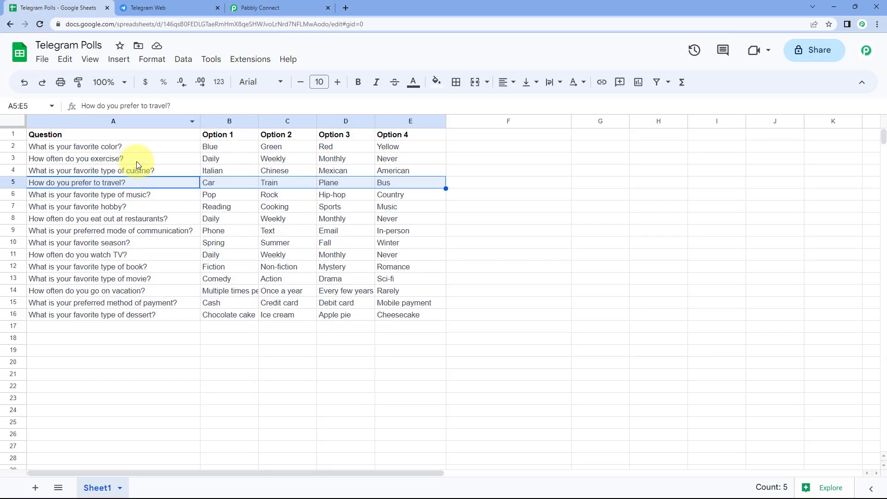
{"action": "left_click_drag", "start_coordinate": [130, 149], "coordinate": [422, 149]}
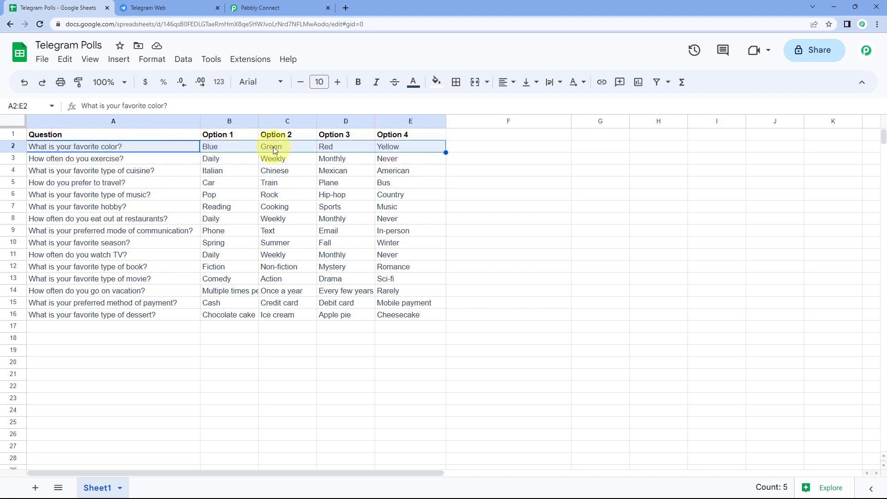
{"action": "left_click", "coordinate": [18, 106]}
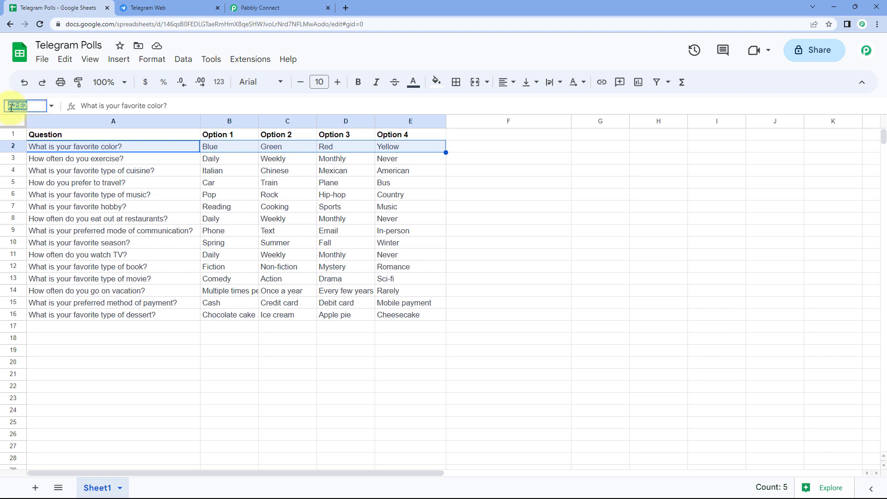
{"action": "right_click", "coordinate": [18, 109]}
{"action": "left_click", "coordinate": [39, 143]}
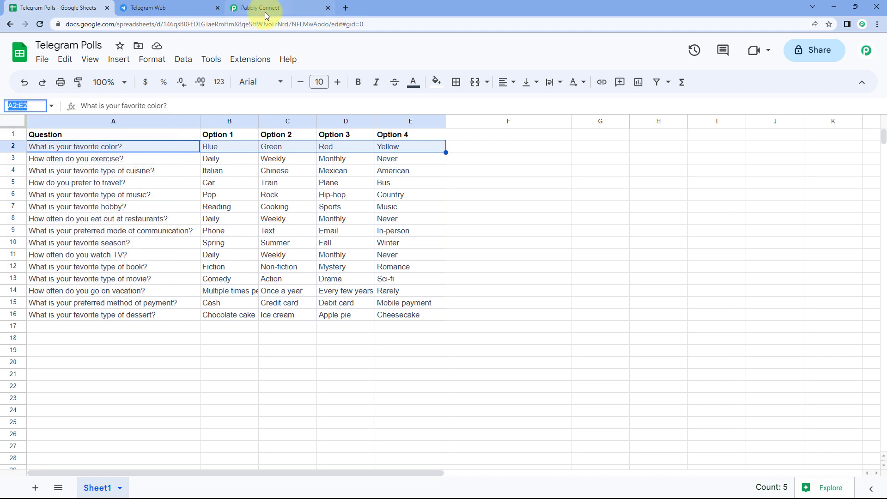
{"action": "left_click", "coordinate": [266, 8]}
{"action": "left_click", "coordinate": [253, 218]}
{"action": "right_click", "coordinate": [253, 218]}
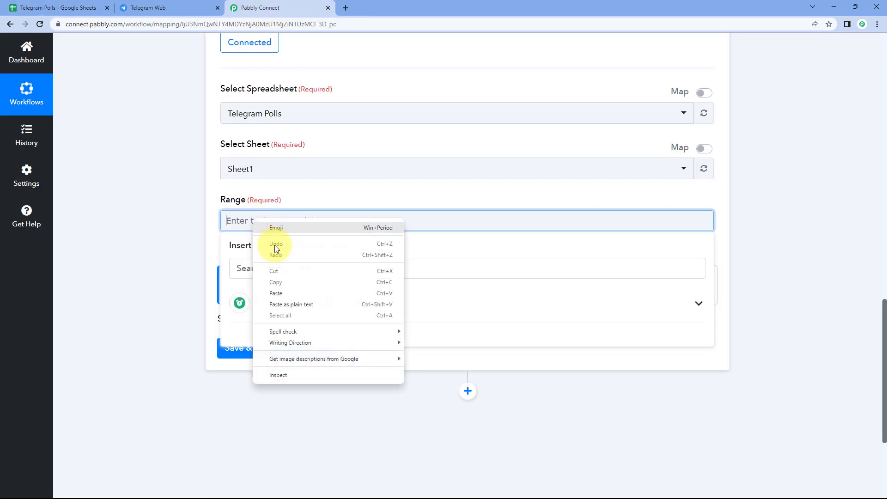
{"action": "left_click", "coordinate": [279, 293]}
- Review the row number in the entered range against the second poll question's row 3 cells in the spreadsheet
{"action": "left_click", "coordinate": [230, 221]}
{"action": "left_click_drag", "start_coordinate": [232, 221], "coordinate": [245, 221]}
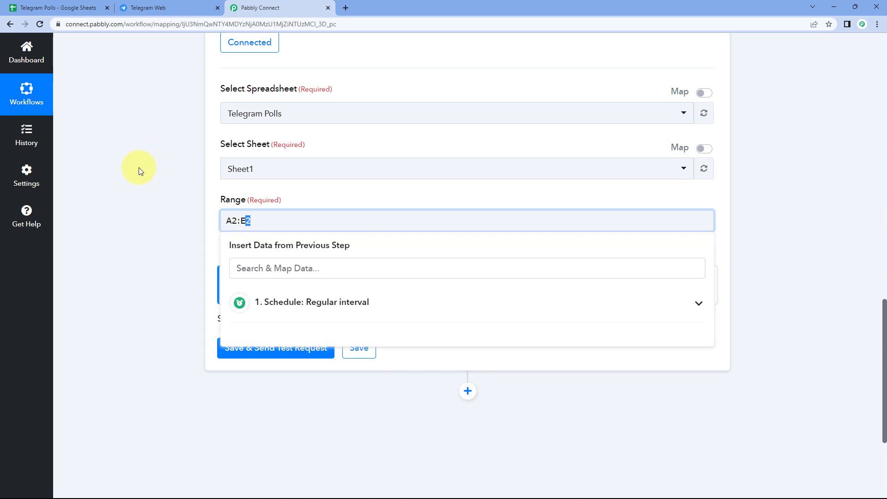
{"action": "left_click", "coordinate": [63, 8]}
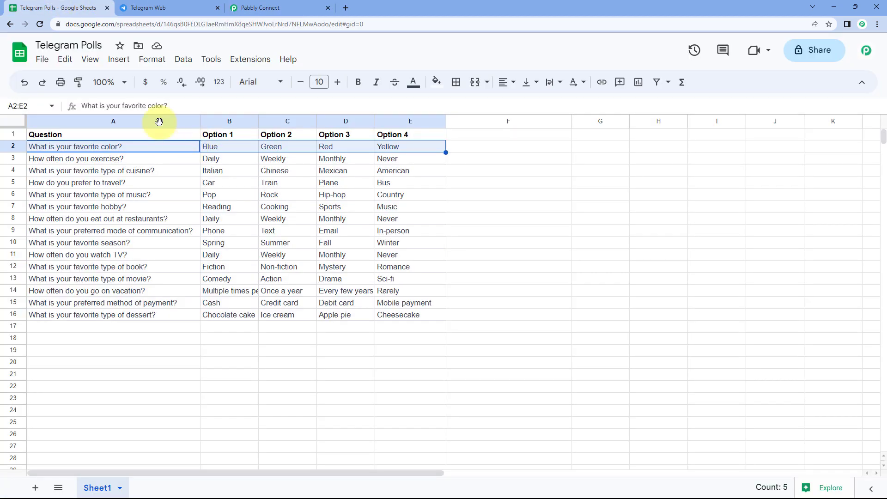
{"action": "left_click_drag", "start_coordinate": [163, 162], "coordinate": [386, 161]}
{"action": "left_click", "coordinate": [260, 8]}
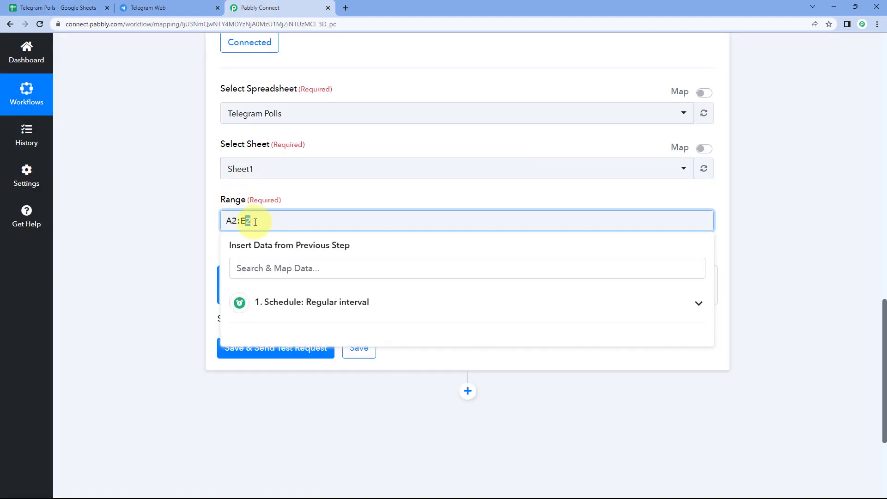
{"action": "left_click", "coordinate": [296, 201]}
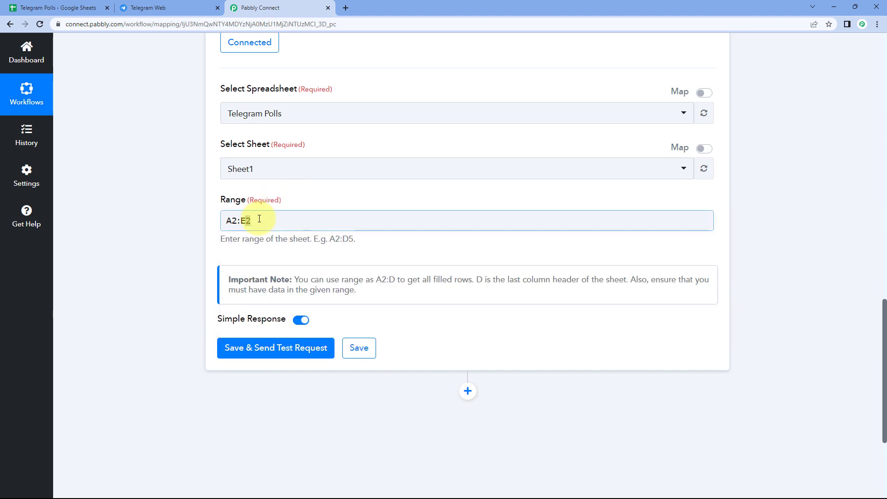
- Insert a Number Formatter by Pabbly action between the schedule trigger and the Google Sheets Get Row(s) action
{"action": "left_click", "coordinate": [259, 220]}
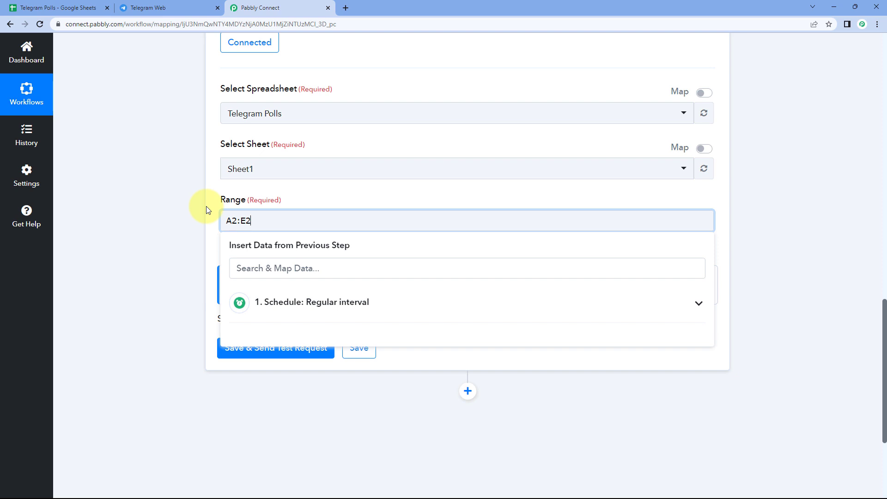
{"action": "scroll", "coordinate": [206, 211], "scroll_direction": "up", "scroll_amount": 8}
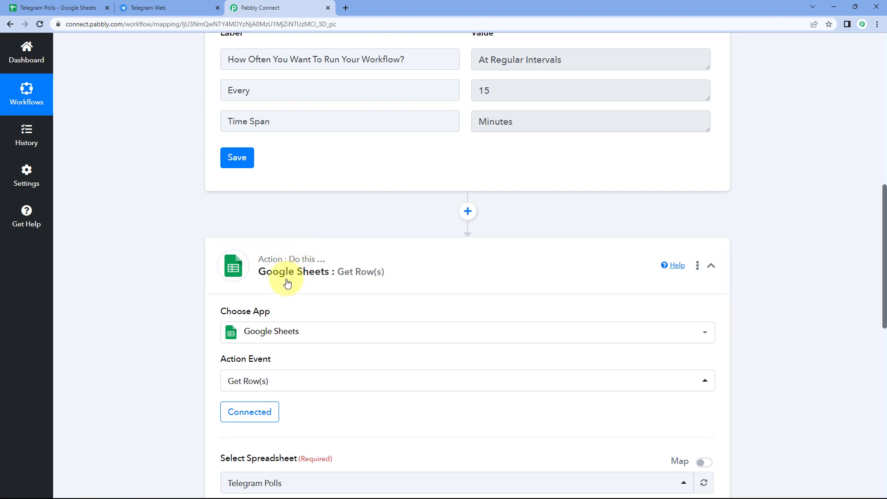
{"action": "left_click", "coordinate": [468, 212]}
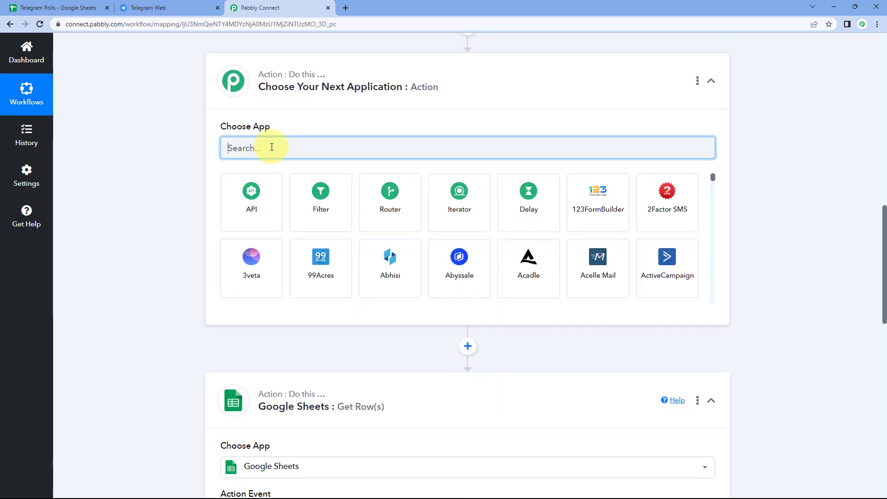
{"action": "type", "text": "Numbe"}
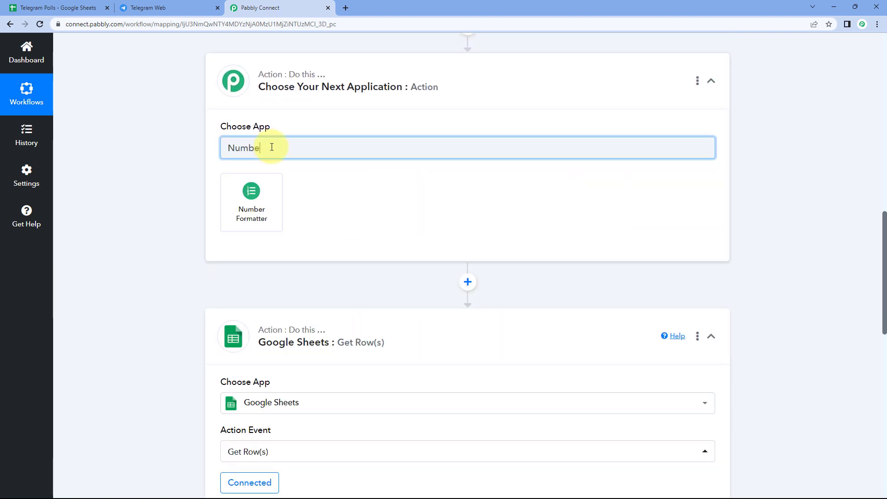
{"action": "type", "text": "r"}
{"action": "left_click", "coordinate": [261, 198]}
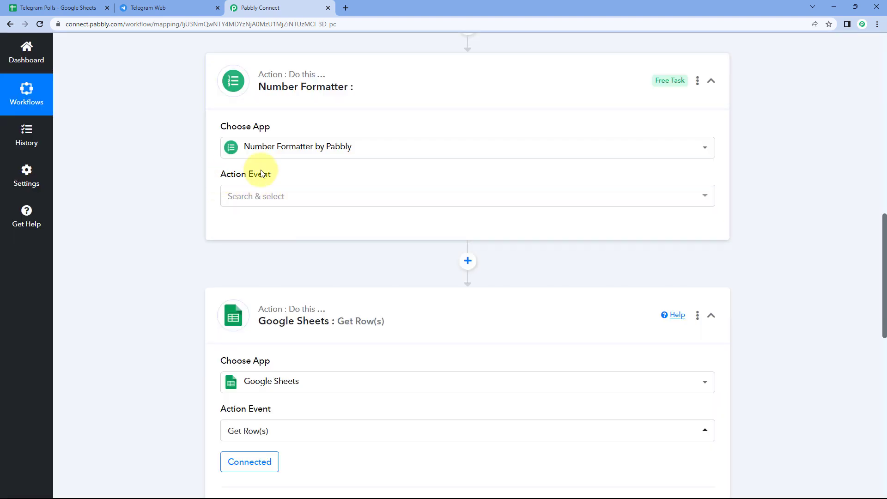
- Choose Counter as the Number Formatter's action event and connect it
{"action": "left_click", "coordinate": [311, 195]}
{"action": "scroll", "coordinate": [196, 201], "scroll_direction": "down", "scroll_amount": 1}
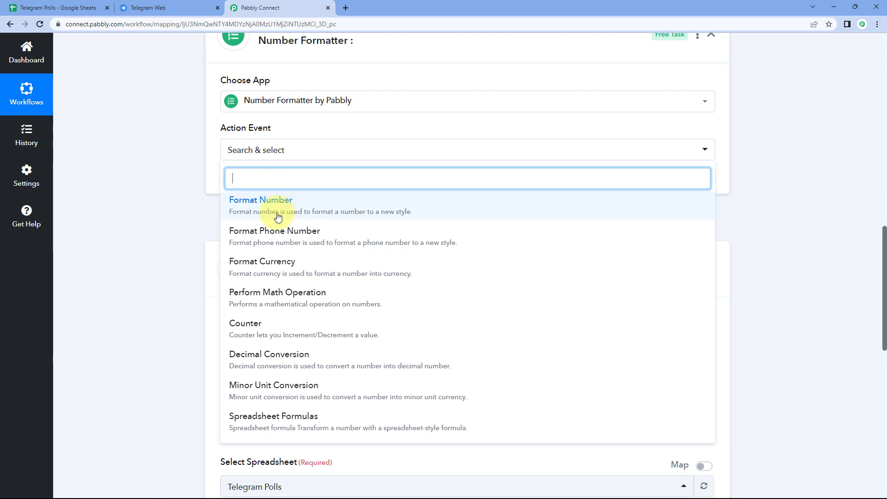
{"action": "left_click", "coordinate": [277, 333]}
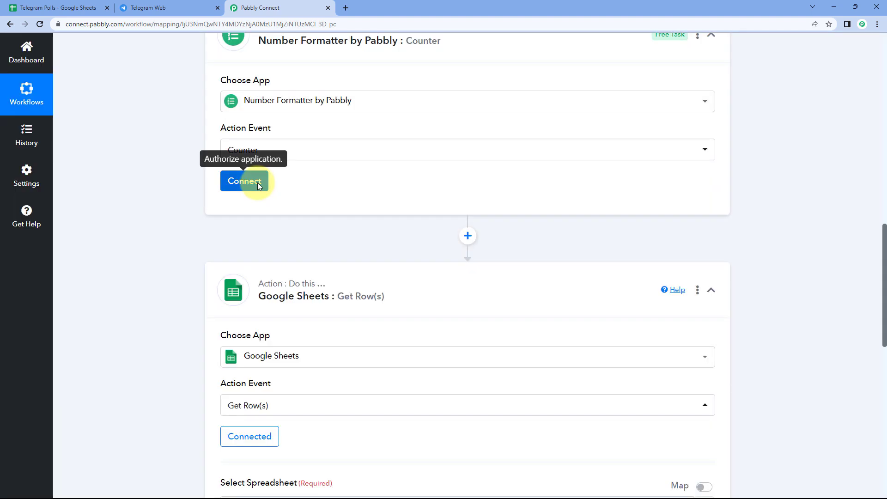
{"action": "left_click", "coordinate": [241, 183]}
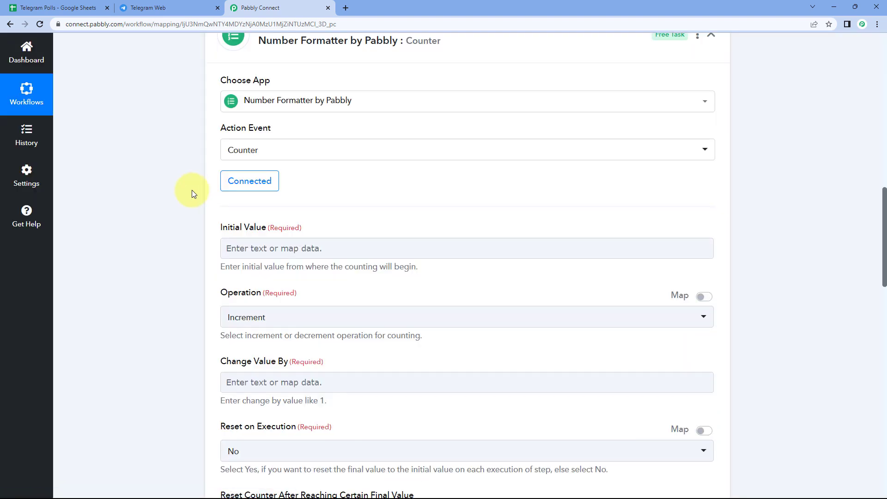
- Set the counter's Initial Value to 1
{"action": "scroll", "coordinate": [323, 180], "scroll_direction": "down", "scroll_amount": 1}
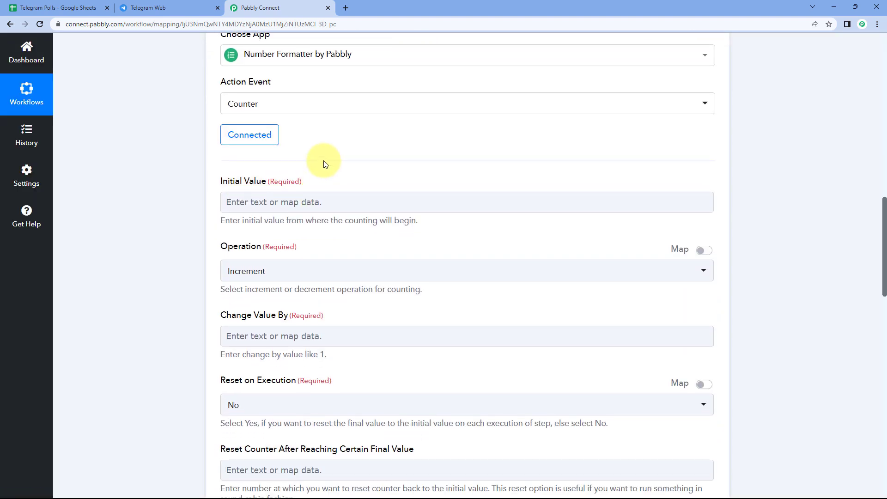
{"action": "scroll", "coordinate": [326, 164], "scroll_direction": "down", "scroll_amount": 1}
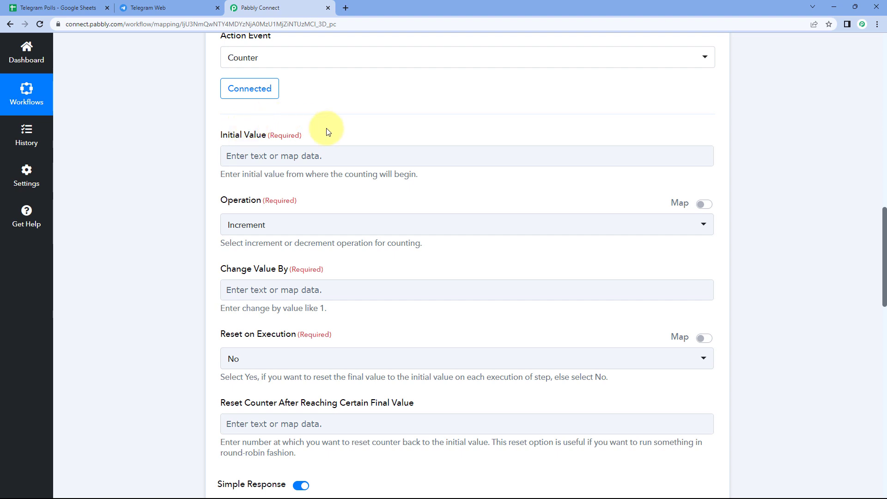
{"action": "left_click", "coordinate": [249, 157]}
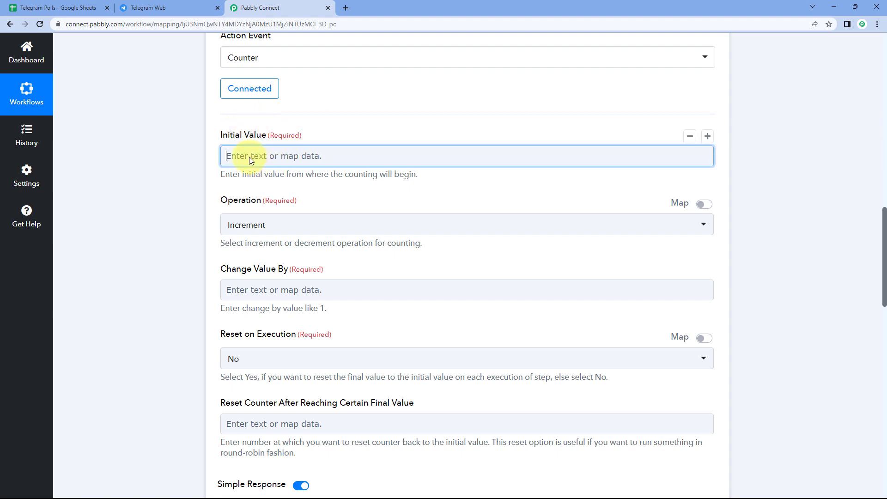
{"action": "type", "text": "1"}
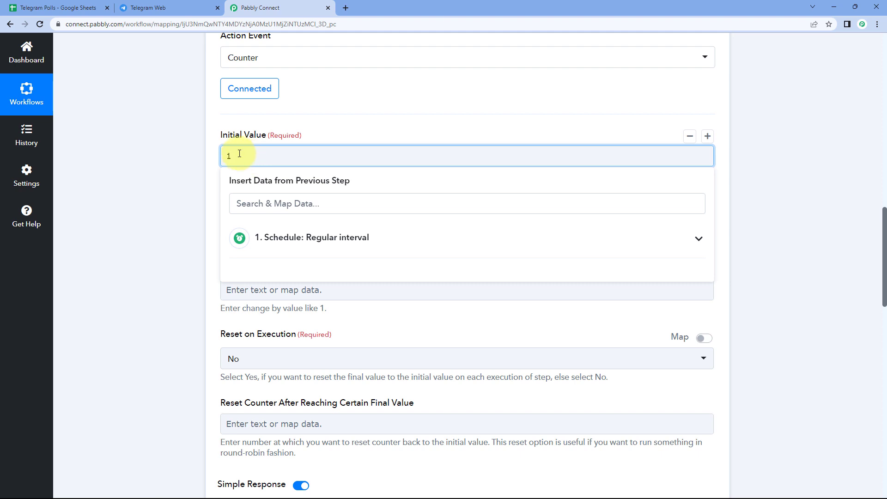
{"action": "left_click", "coordinate": [208, 152]}
- Set the counter's Operation to Increment and its Change Value By to 1
{"action": "scroll", "coordinate": [222, 200], "scroll_direction": "down", "scroll_amount": 2}
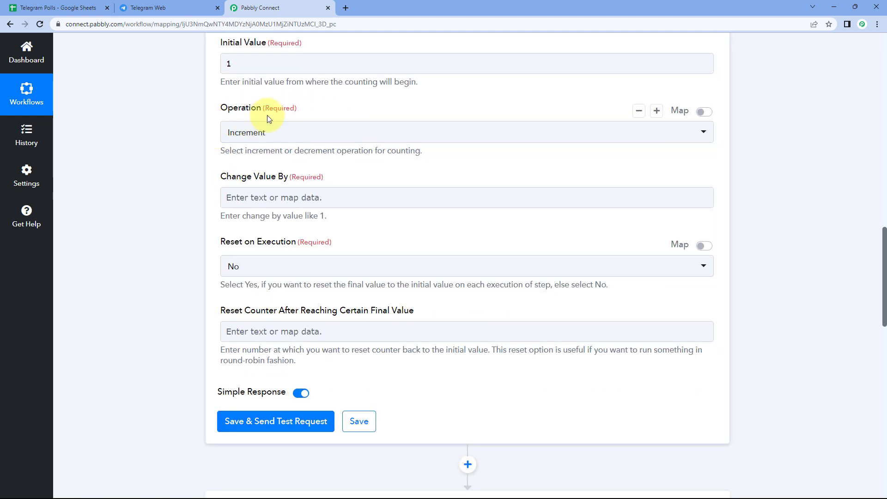
{"action": "left_click", "coordinate": [297, 134]}
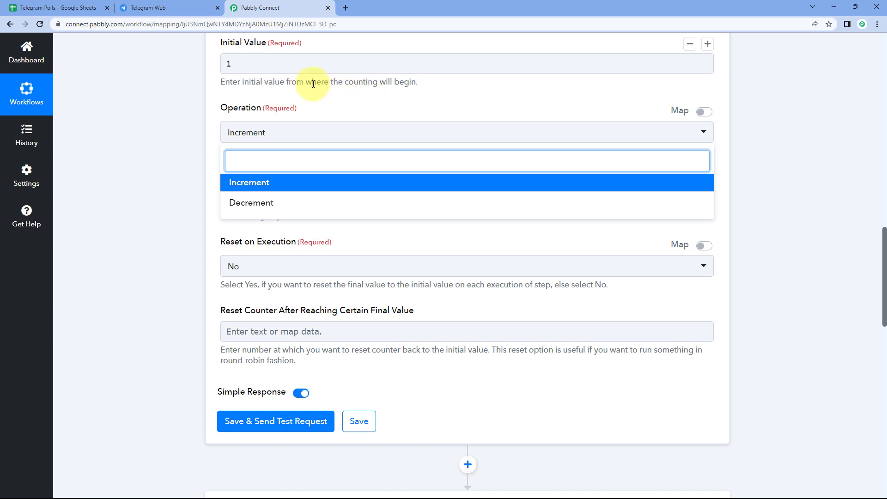
{"action": "left_click", "coordinate": [264, 188]}
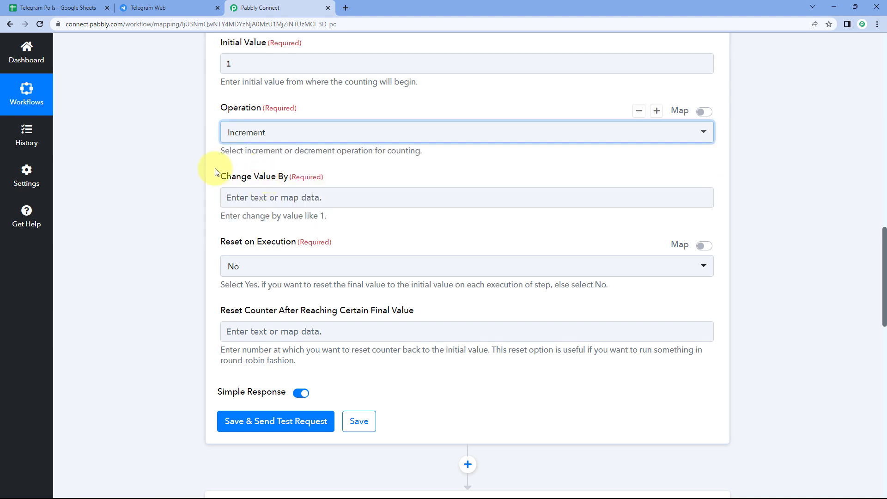
{"action": "left_click", "coordinate": [253, 199]}
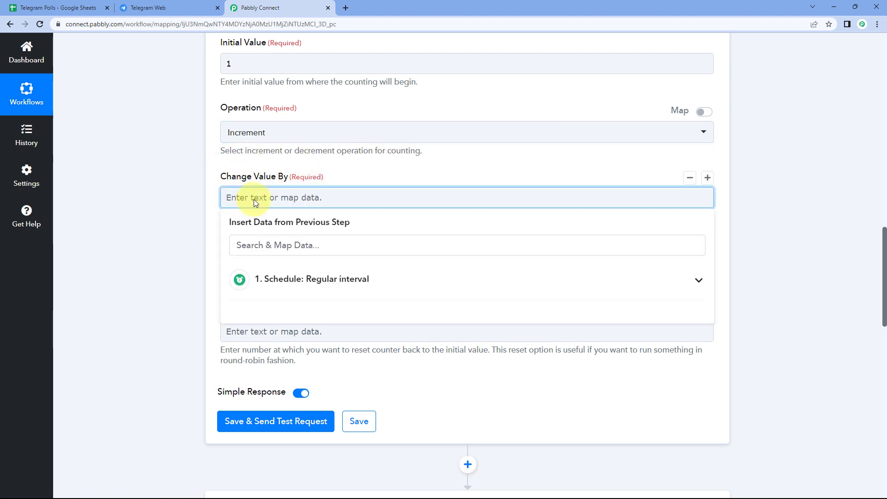
{"action": "type", "text": "1"}
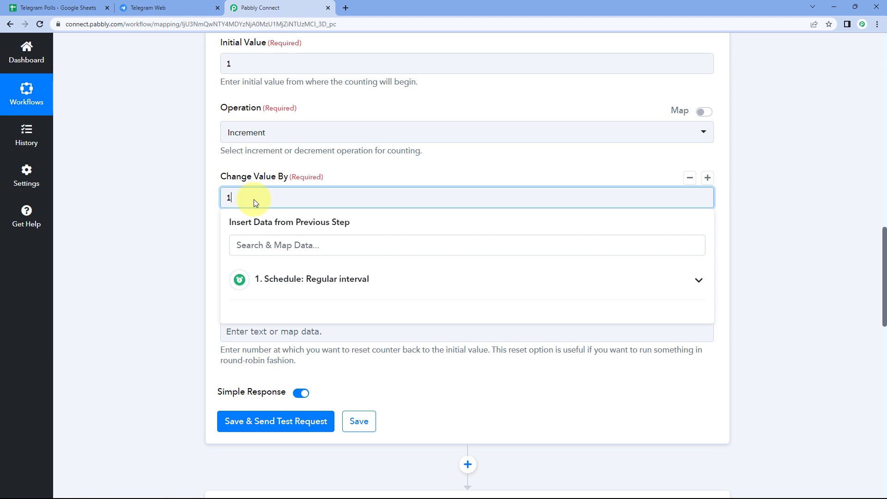
{"action": "left_click", "coordinate": [208, 195]}
{"action": "scroll", "coordinate": [208, 195], "scroll_direction": "down", "scroll_amount": 1}
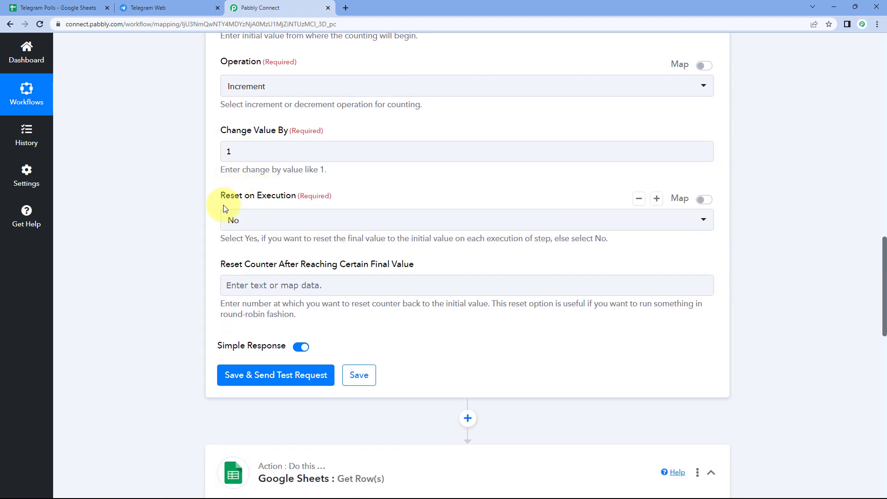
- Choose No for Reset on Execution, leave the reset final value empty, and save the counter action with a test request
{"action": "left_click", "coordinate": [264, 228]}
{"action": "left_click", "coordinate": [247, 269]}
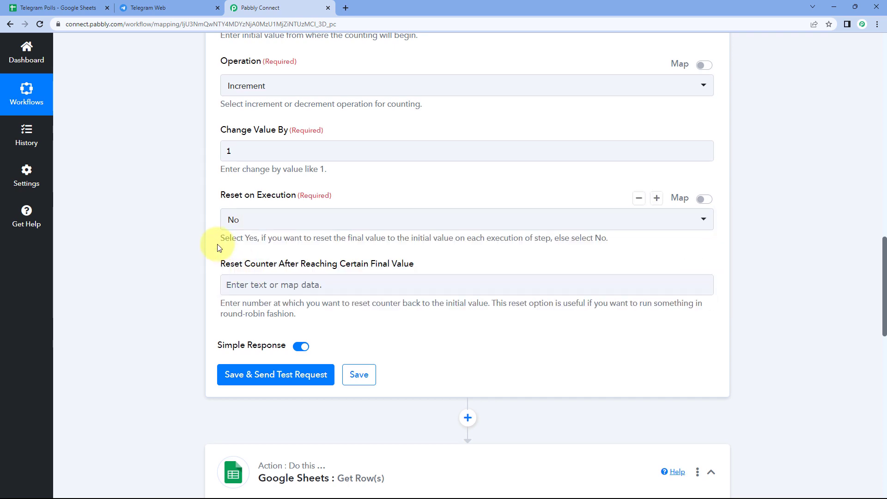
{"action": "scroll", "coordinate": [217, 244], "scroll_direction": "down", "scroll_amount": 2}
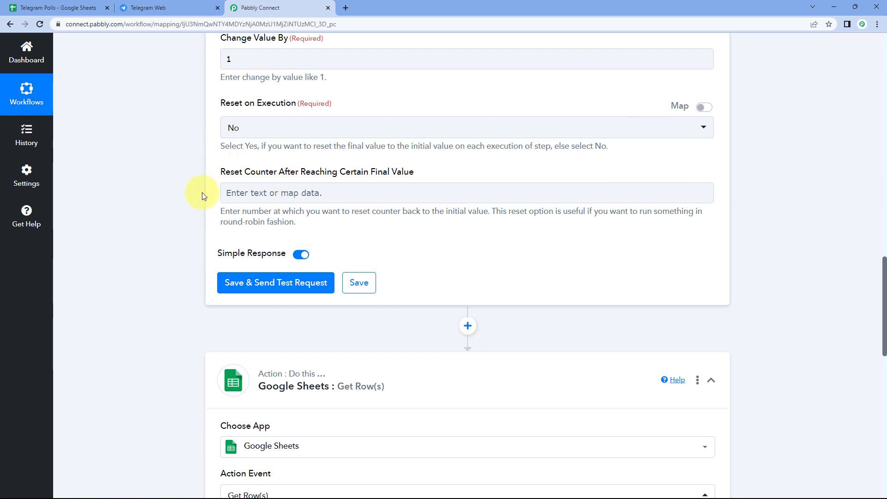
{"action": "left_click", "coordinate": [283, 193]}
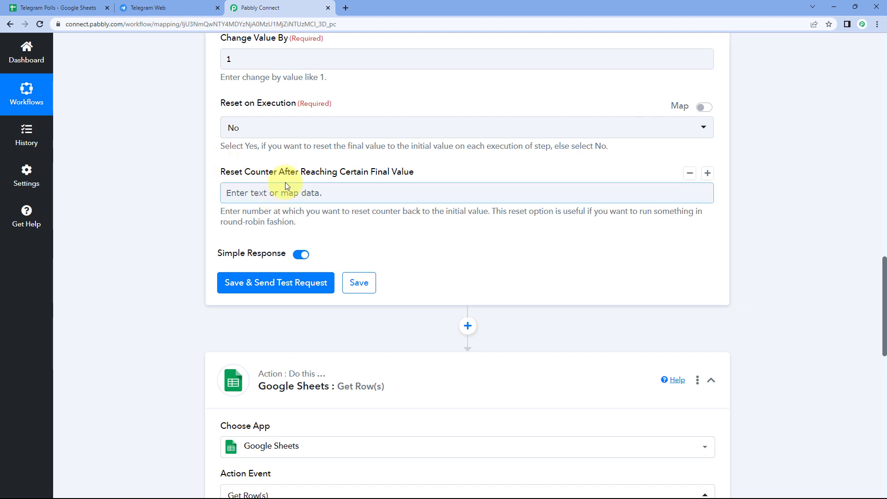
{"action": "left_click", "coordinate": [288, 281]}
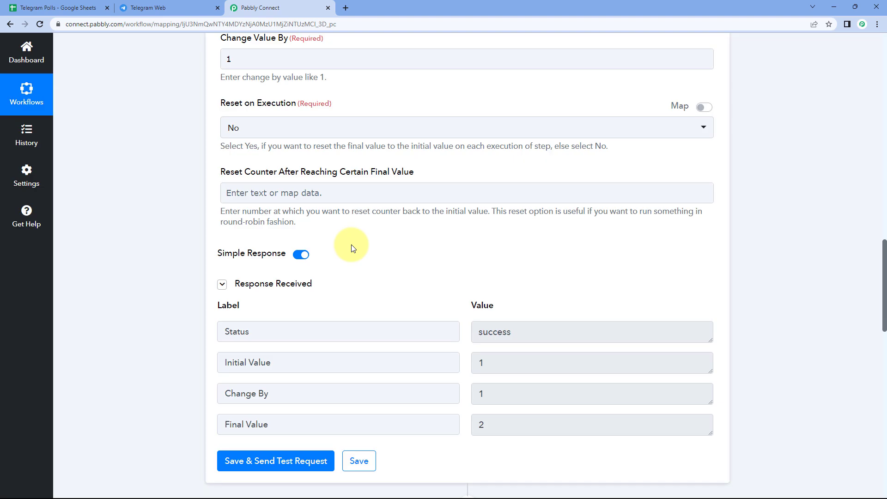
- Examine the Final Value in the counter's test response against its Initial Value and Change Value By settings
{"action": "scroll", "coordinate": [377, 250], "scroll_direction": "down", "scroll_amount": 1}
{"action": "scroll", "coordinate": [378, 249], "scroll_direction": "down", "scroll_amount": 1}
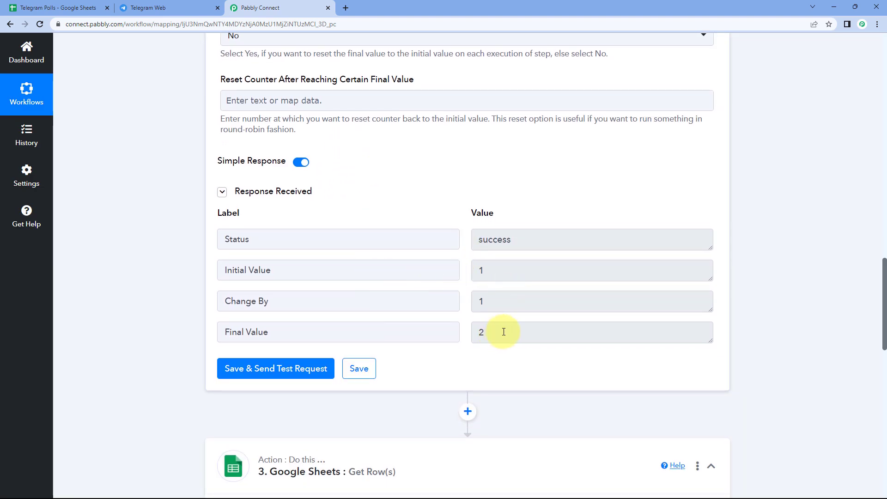
{"action": "left_click", "coordinate": [476, 333]}
{"action": "left_click", "coordinate": [465, 307]}
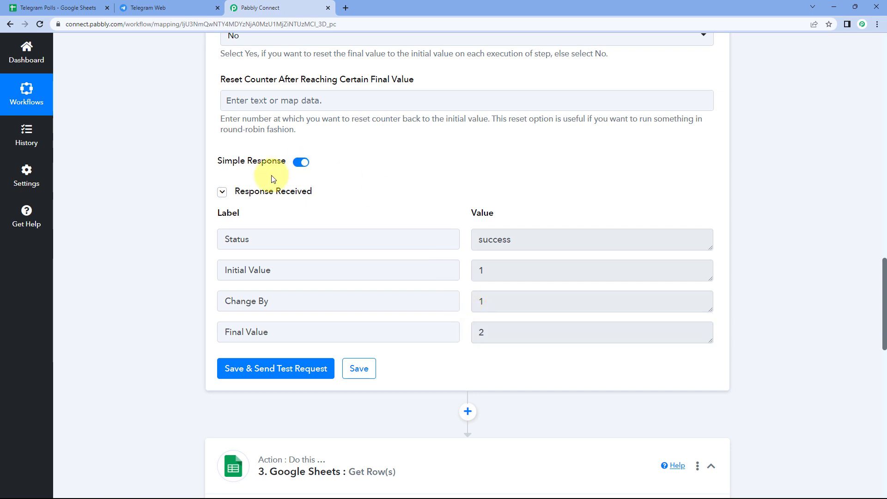
{"action": "scroll", "coordinate": [176, 175], "scroll_direction": "up", "scroll_amount": 5}
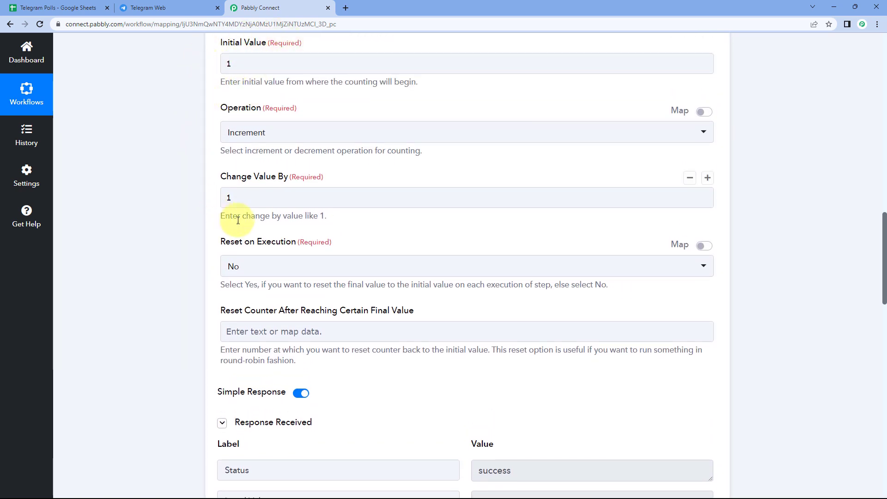
{"action": "left_click", "coordinate": [227, 202]}
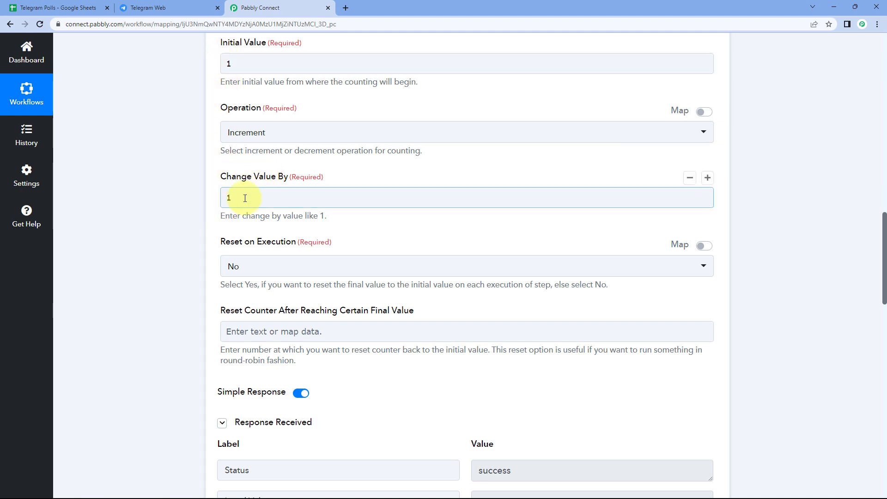
{"action": "left_click", "coordinate": [169, 215]}
{"action": "scroll", "coordinate": [169, 215], "scroll_direction": "down", "scroll_amount": 2}
{"action": "scroll", "coordinate": [170, 216], "scroll_direction": "down", "scroll_amount": 4}
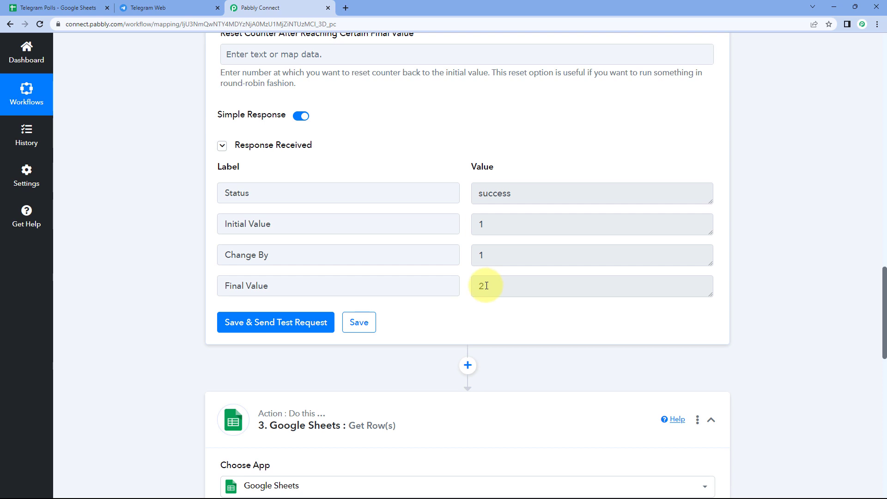
- Send a second test request for the counter and compare the returned Final Value with the Change Value By setting
{"action": "left_click", "coordinate": [280, 323]}
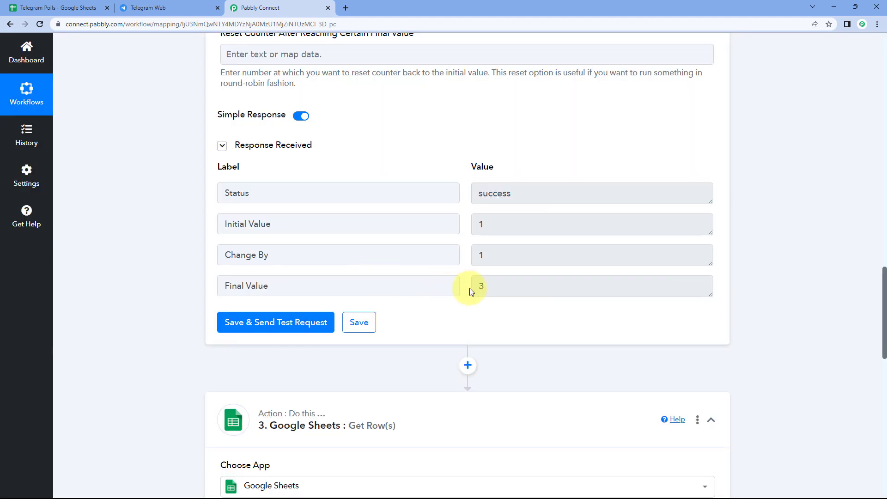
{"action": "left_click_drag", "start_coordinate": [493, 286], "coordinate": [455, 284]}
{"action": "scroll", "coordinate": [297, 83], "scroll_direction": "up", "scroll_amount": 2}
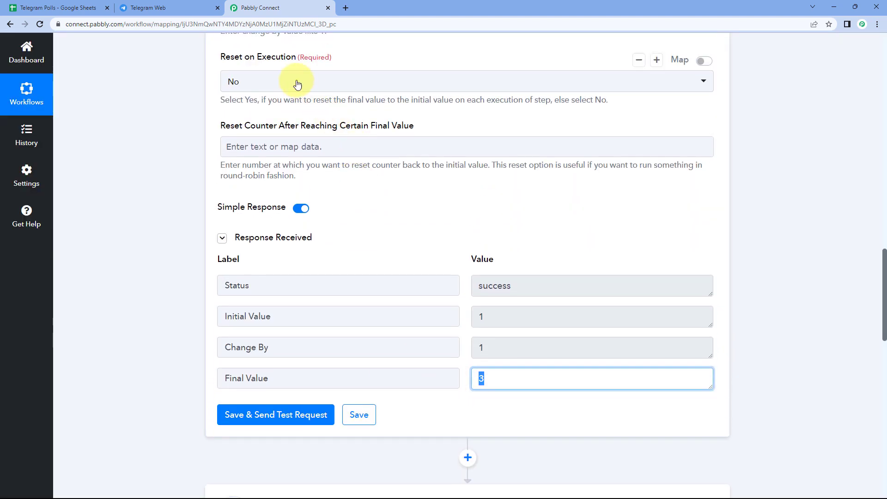
{"action": "scroll", "coordinate": [297, 83], "scroll_direction": "up", "scroll_amount": 4}
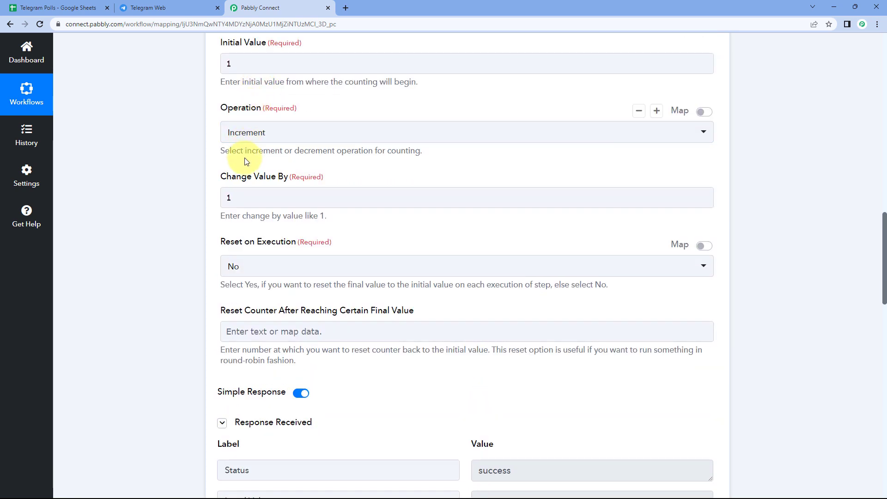
{"action": "left_click", "coordinate": [242, 200]}
{"action": "scroll", "coordinate": [198, 210], "scroll_direction": "down", "scroll_amount": 2}
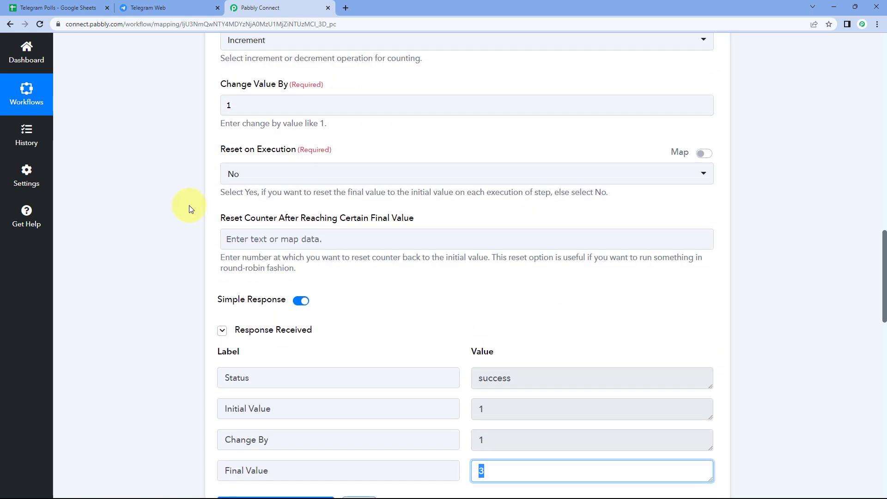
{"action": "scroll", "coordinate": [190, 205], "scroll_direction": "down", "scroll_amount": 3}
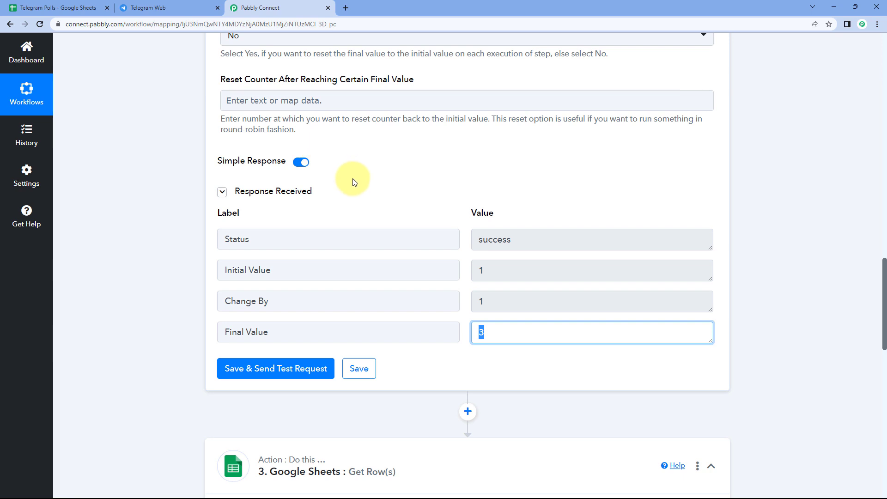
{"action": "left_click", "coordinate": [505, 336]}
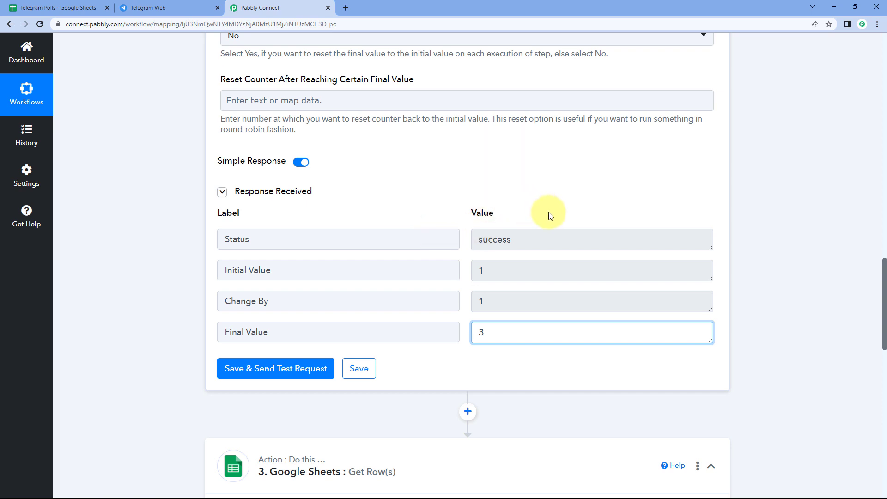
- Recheck the counter's increment setting and send a third test request
{"action": "scroll", "coordinate": [550, 216], "scroll_direction": "down", "scroll_amount": 2}
{"action": "scroll", "coordinate": [543, 204], "scroll_direction": "up", "scroll_amount": 4}
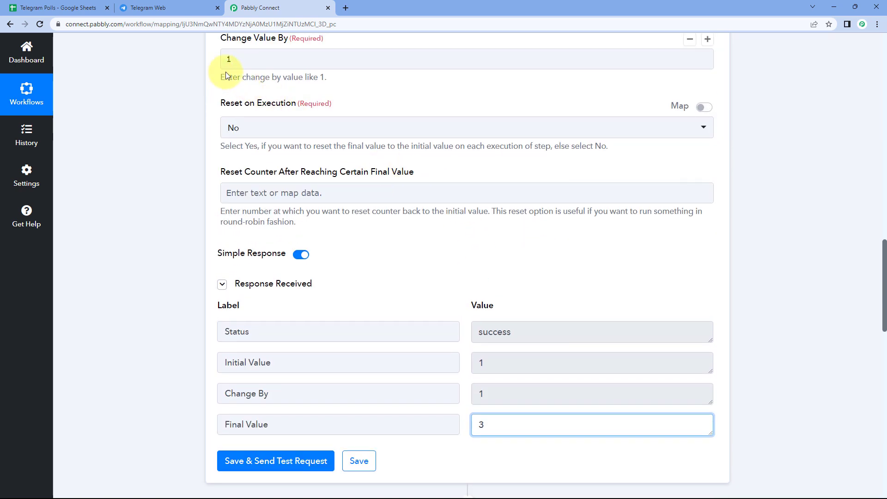
{"action": "scroll", "coordinate": [240, 162], "scroll_direction": "down", "scroll_amount": 3}
{"action": "left_click", "coordinate": [296, 322]}
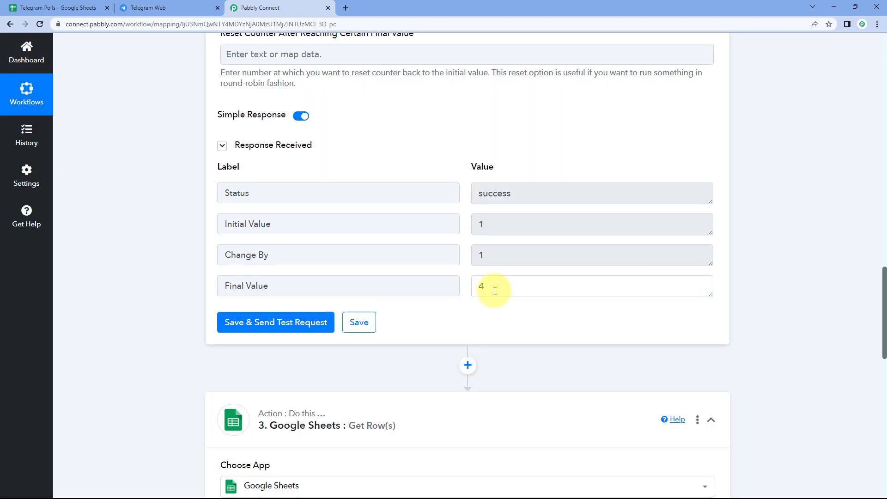
- Send another test request for the counter and check how the returned Final Value changes
{"action": "left_click", "coordinate": [495, 290]}
{"action": "left_click", "coordinate": [303, 321]}
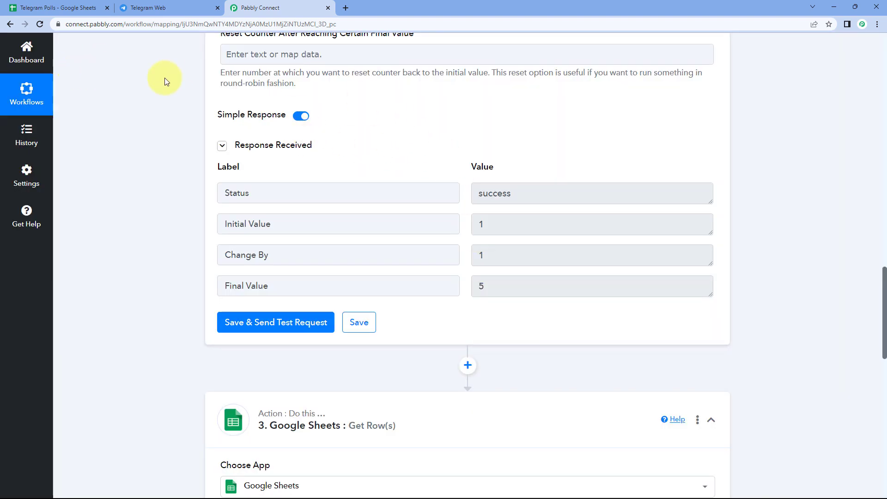
{"action": "scroll", "coordinate": [406, 217], "scroll_direction": "down", "scroll_amount": 1}
{"action": "left_click", "coordinate": [495, 240]}
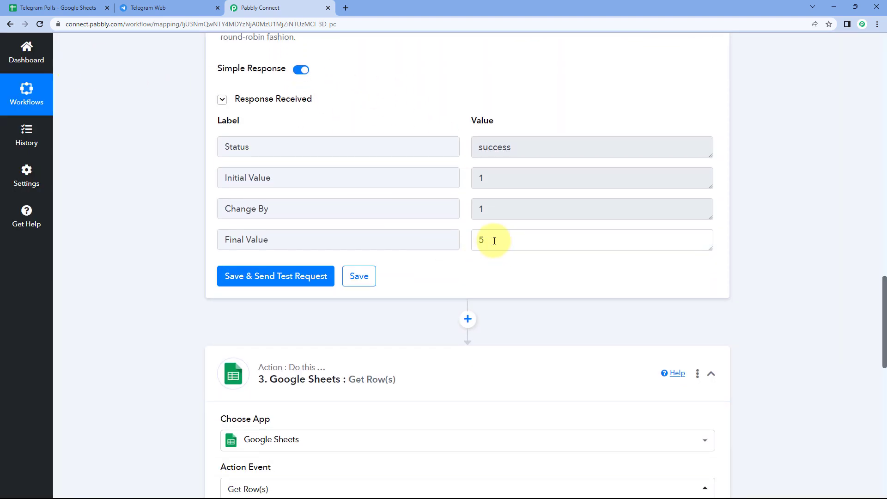
{"action": "left_click_drag", "start_coordinate": [494, 240], "coordinate": [459, 237]}
{"action": "left_click", "coordinate": [465, 239]}
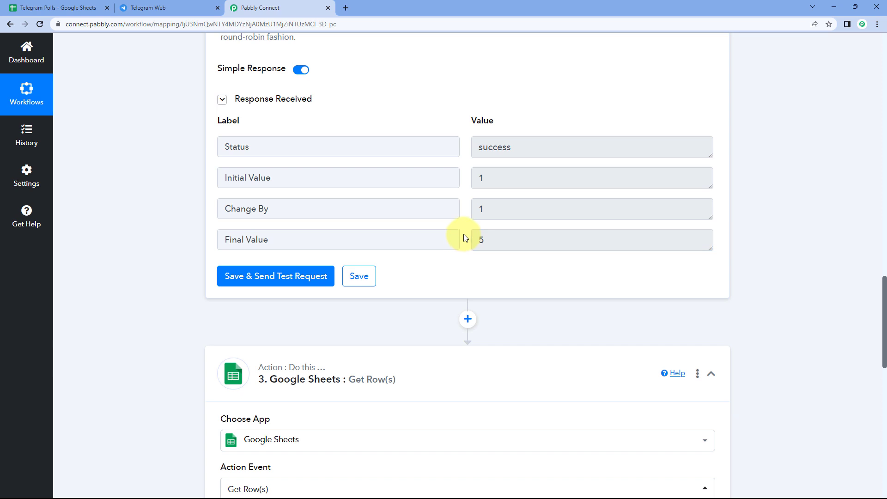
{"action": "scroll", "coordinate": [465, 238], "scroll_direction": "down", "scroll_amount": 2}
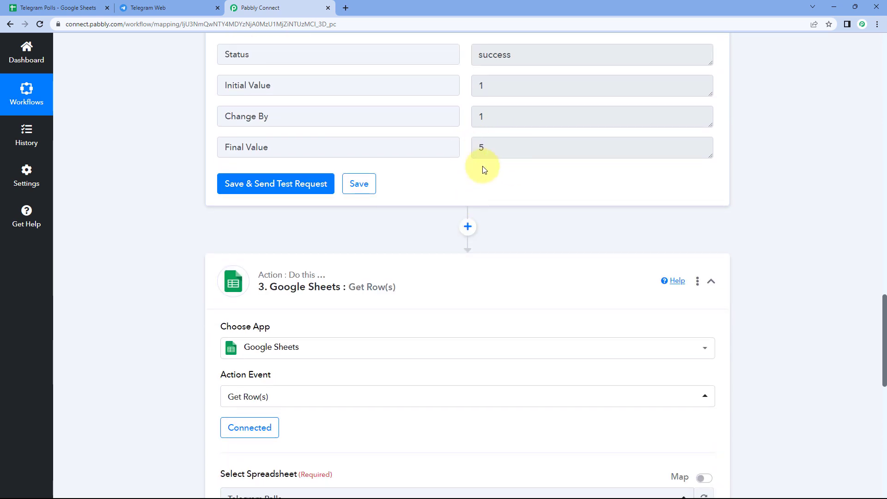
- Compare the A2:E2 range in the Get Row(s) action with the question rows 2 to 6 in the Telegram Polls sheet
{"action": "scroll", "coordinate": [358, 208], "scroll_direction": "down", "scroll_amount": 8}
{"action": "left_click", "coordinate": [250, 237]}
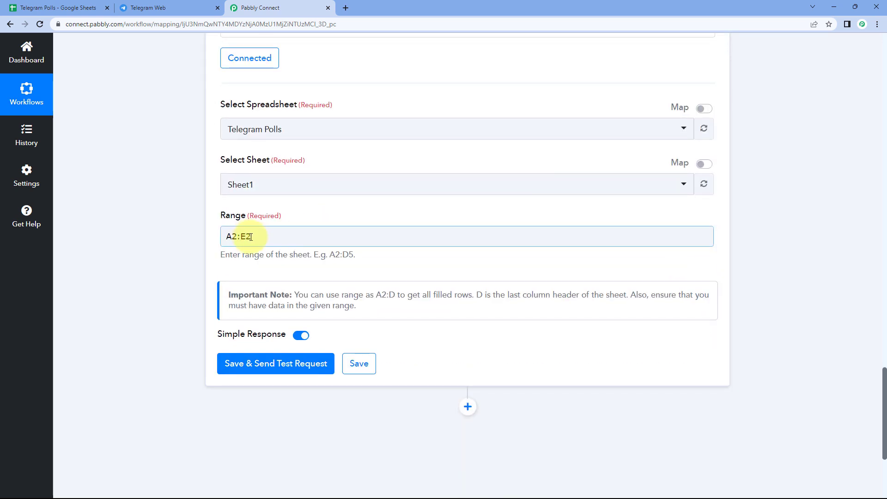
{"action": "left_click", "coordinate": [48, 6]}
{"action": "left_click", "coordinate": [143, 149]}
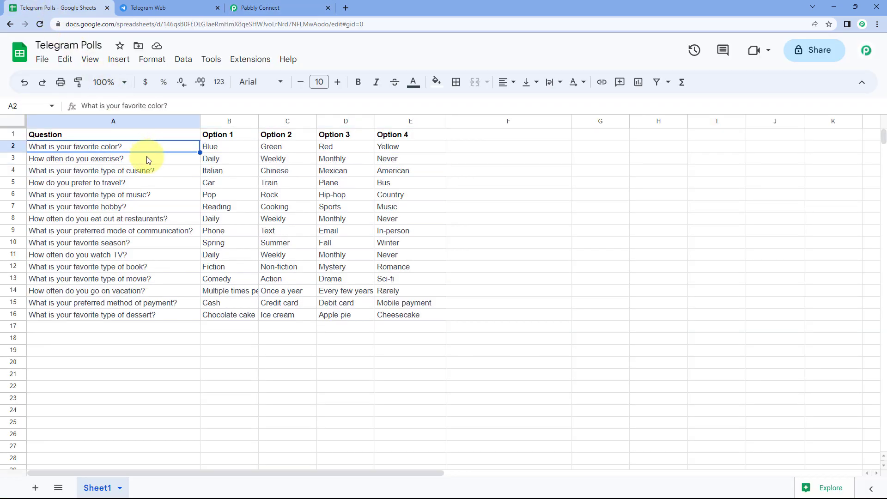
{"action": "left_click", "coordinate": [145, 159]}
{"action": "left_click", "coordinate": [146, 171]}
{"action": "left_click", "coordinate": [150, 184]}
{"action": "left_click", "coordinate": [151, 194]}
{"action": "left_click", "coordinate": [257, 7]}
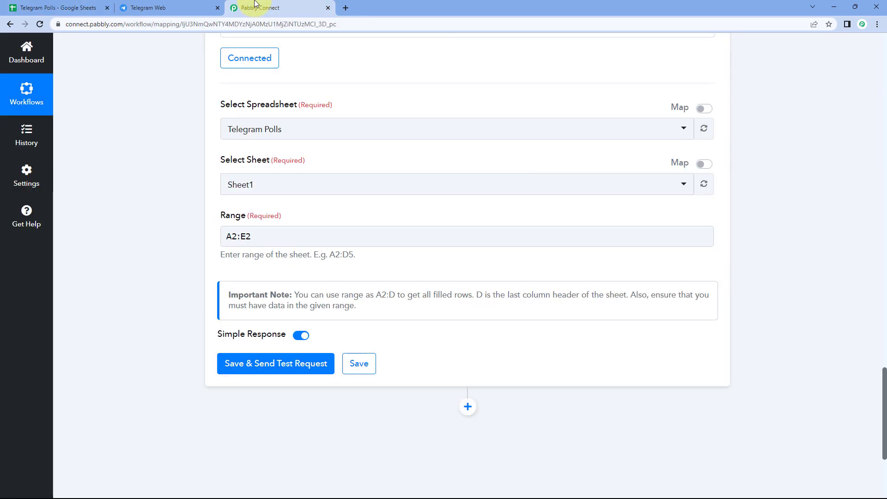
- Reconnect the Number Formatter counter action, send a fresh test request, and check its Final Value
{"action": "scroll", "coordinate": [135, 179], "scroll_direction": "up", "scroll_amount": 10}
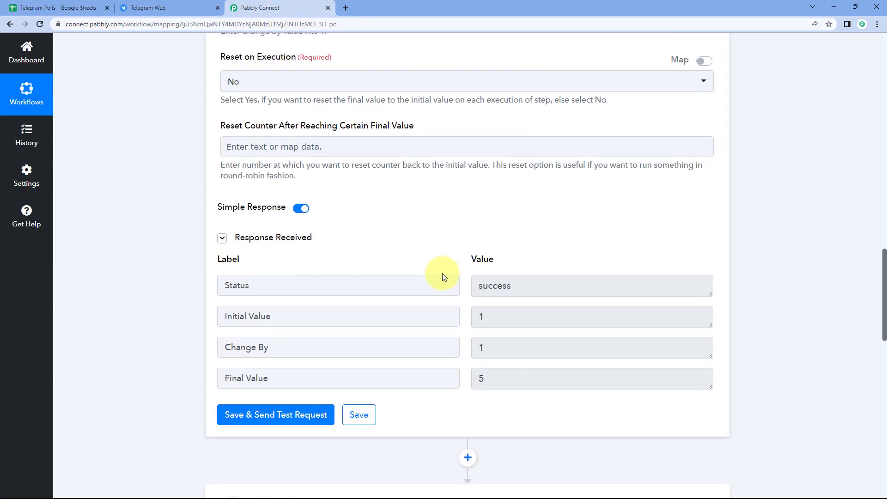
{"action": "scroll", "coordinate": [410, 236], "scroll_direction": "up", "scroll_amount": 5}
{"action": "scroll", "coordinate": [308, 137], "scroll_direction": "up", "scroll_amount": 1}
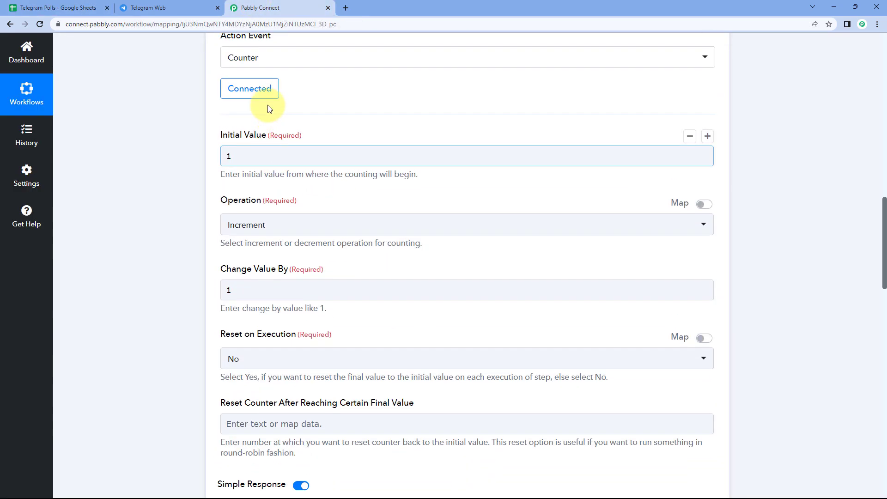
{"action": "left_click", "coordinate": [250, 89]}
{"action": "scroll", "coordinate": [172, 246], "scroll_direction": "down", "scroll_amount": 6}
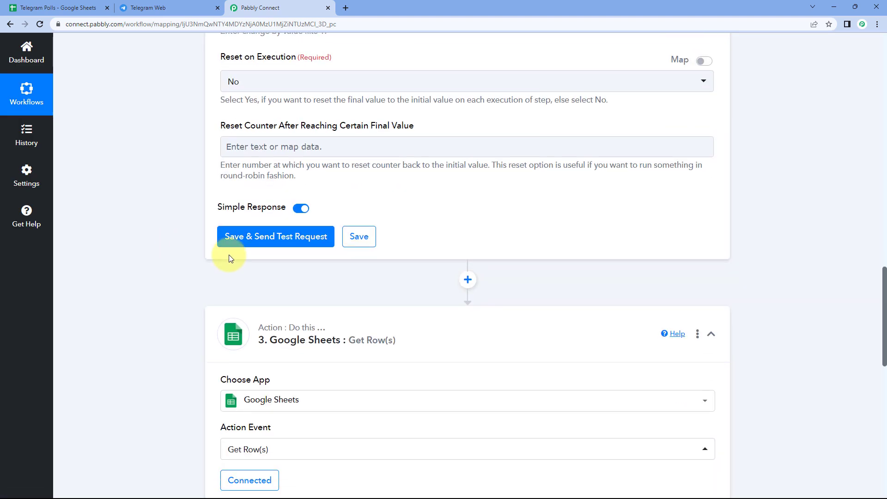
{"action": "left_click", "coordinate": [233, 238]}
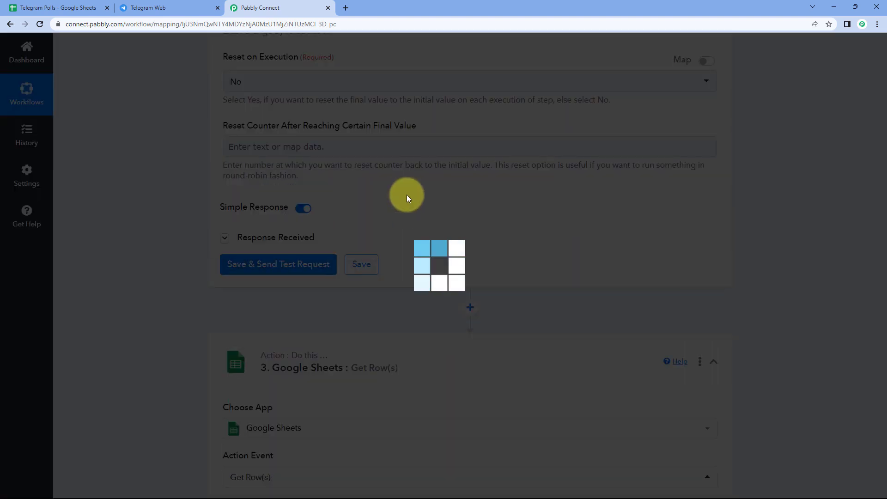
{"action": "scroll", "coordinate": [393, 208], "scroll_direction": "down", "scroll_amount": 2}
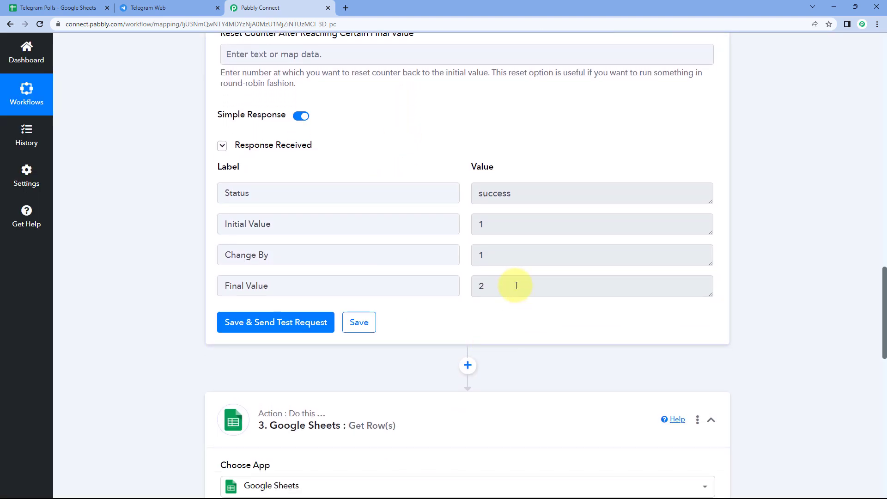
{"action": "left_click", "coordinate": [484, 287]}
{"action": "left_click", "coordinate": [464, 292]}
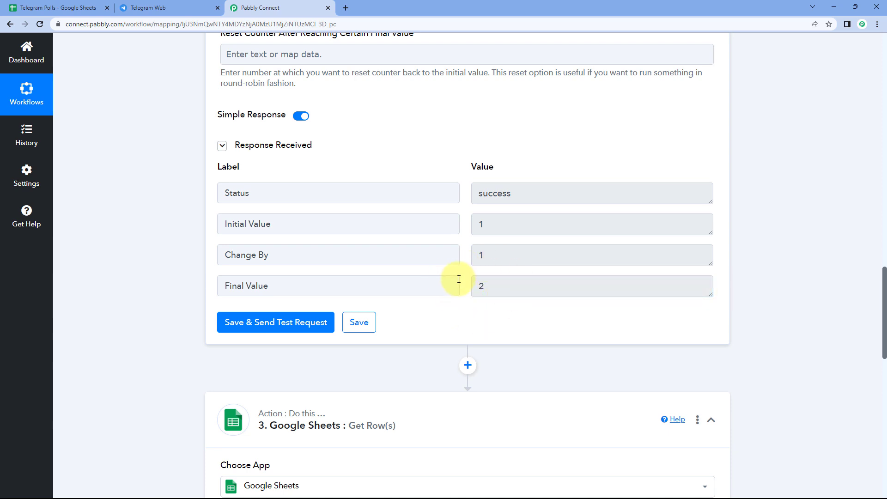
- Remove the fixed row number after column A in the Range of the Google Sheets Get Row(s) action
{"action": "scroll", "coordinate": [462, 276], "scroll_direction": "down", "scroll_amount": 10}
{"action": "left_click", "coordinate": [242, 233]}
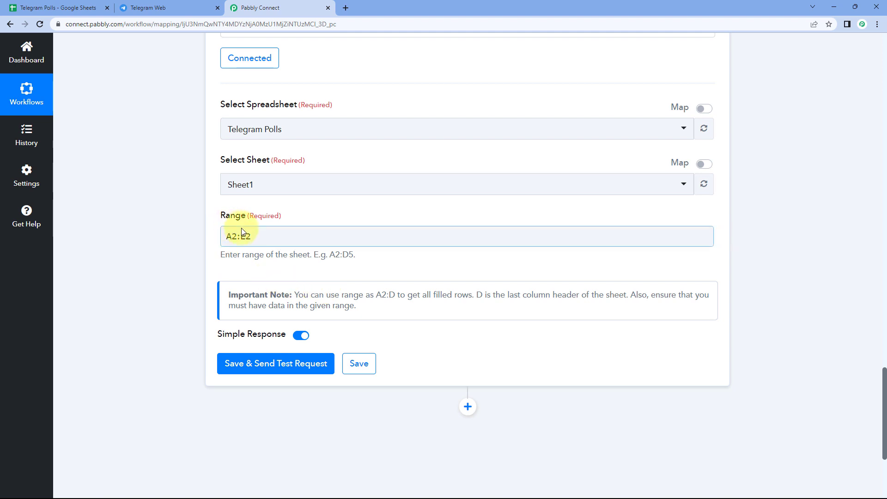
{"action": "left_click", "coordinate": [236, 237]}
{"action": "key", "text": "BackSpace"}
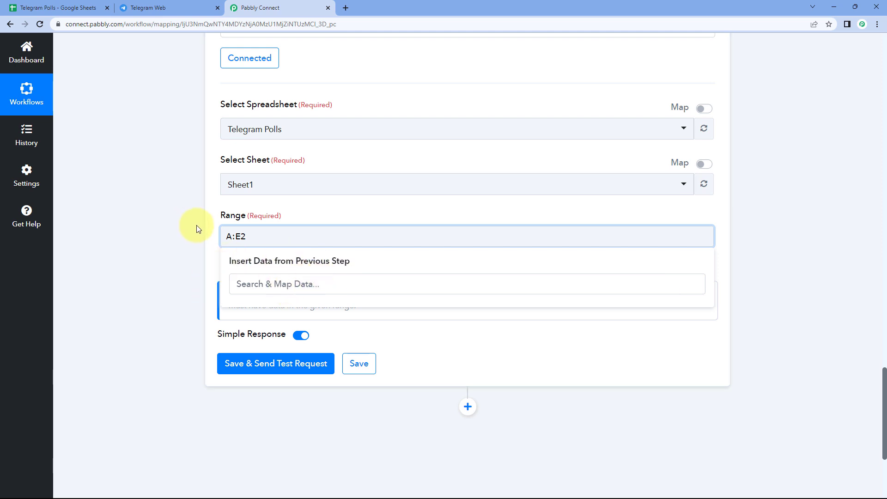
- Reconnect the Get Row(s) action through the existing connection Google Sheets #25 to refresh its mappable data
{"action": "scroll", "coordinate": [196, 225], "scroll_direction": "up", "scroll_amount": 12}
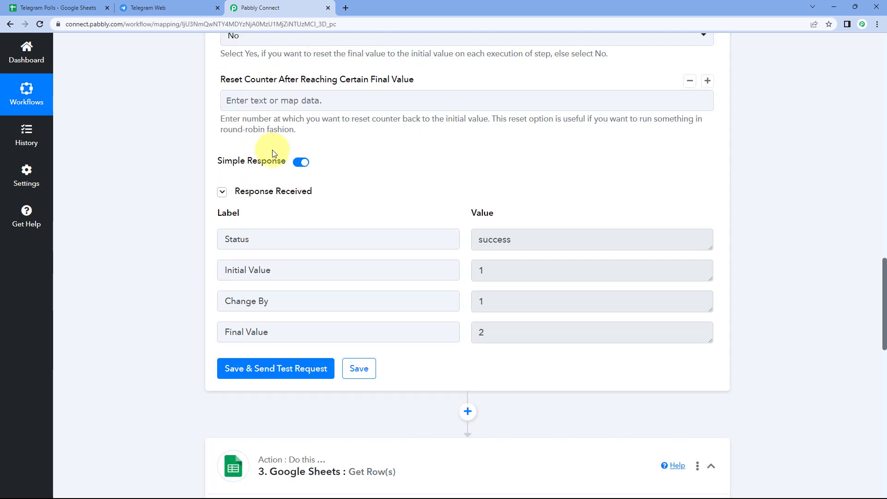
{"action": "scroll", "coordinate": [354, 156], "scroll_direction": "down", "scroll_amount": 10}
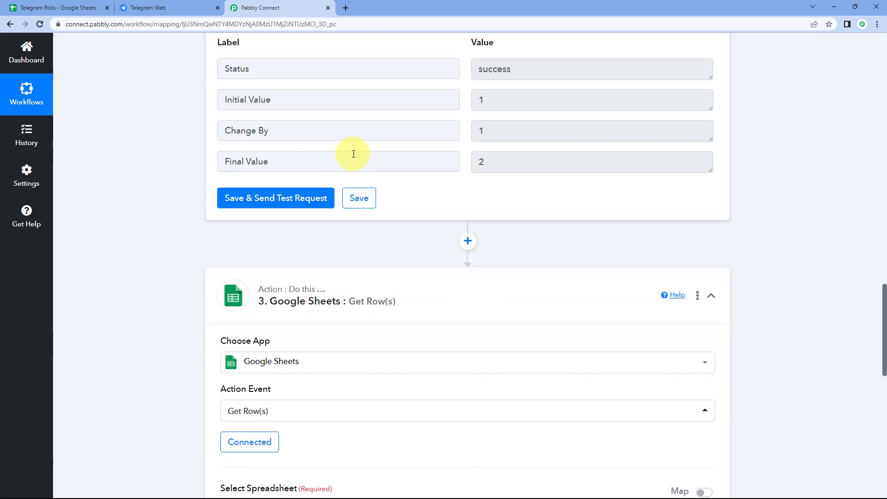
{"action": "left_click", "coordinate": [256, 160]}
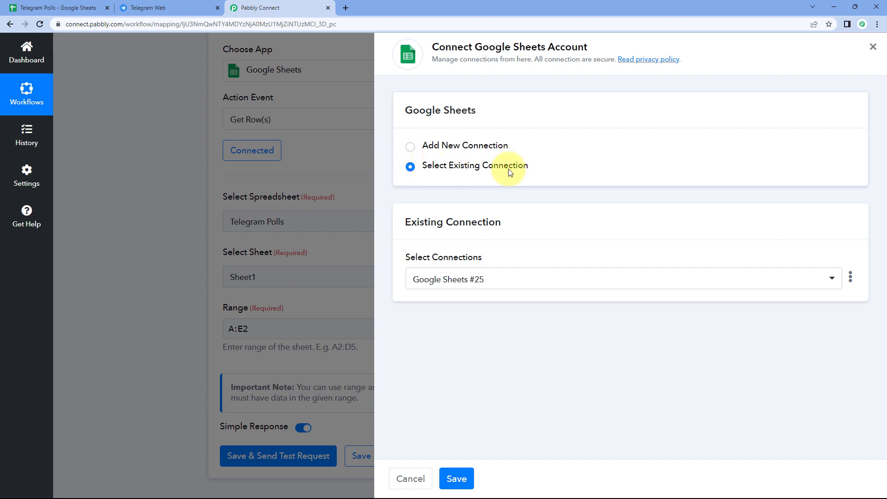
{"action": "left_click", "coordinate": [462, 483]}
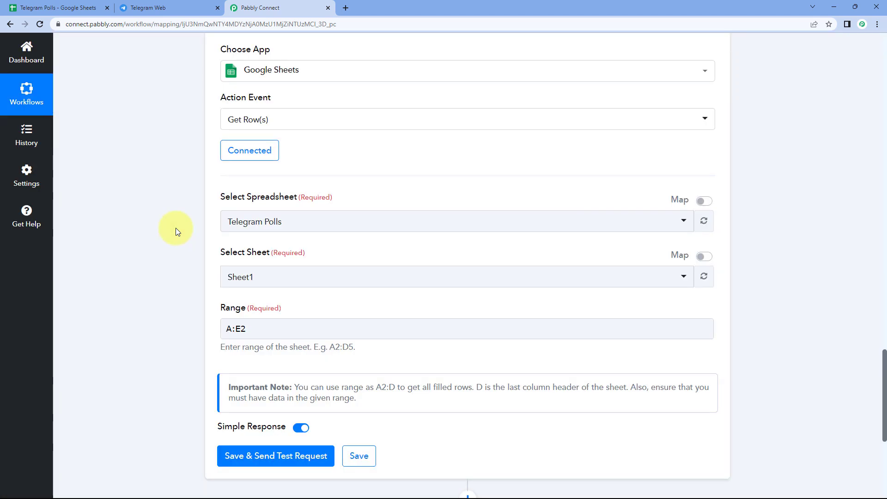
- Map the Number Formatter's Final Value as the row number after column A in the Range
{"action": "scroll", "coordinate": [176, 229], "scroll_direction": "down", "scroll_amount": 2}
{"action": "left_click", "coordinate": [229, 237]}
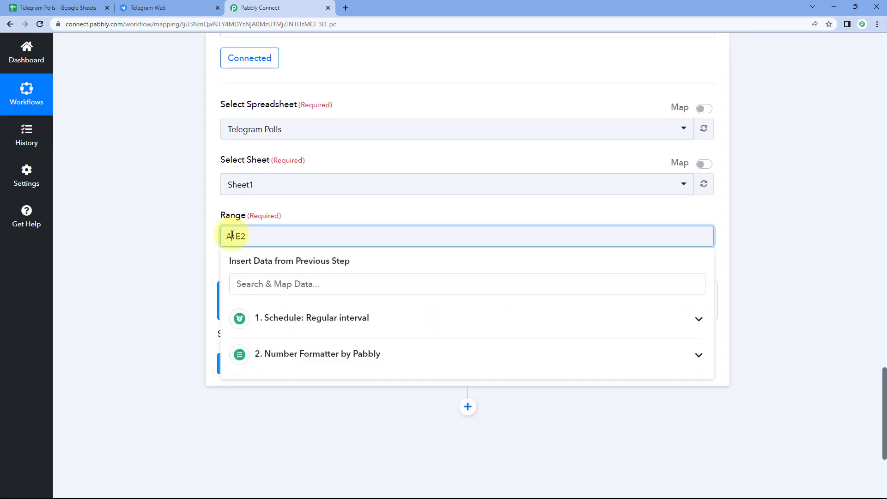
{"action": "left_click", "coordinate": [327, 328]}
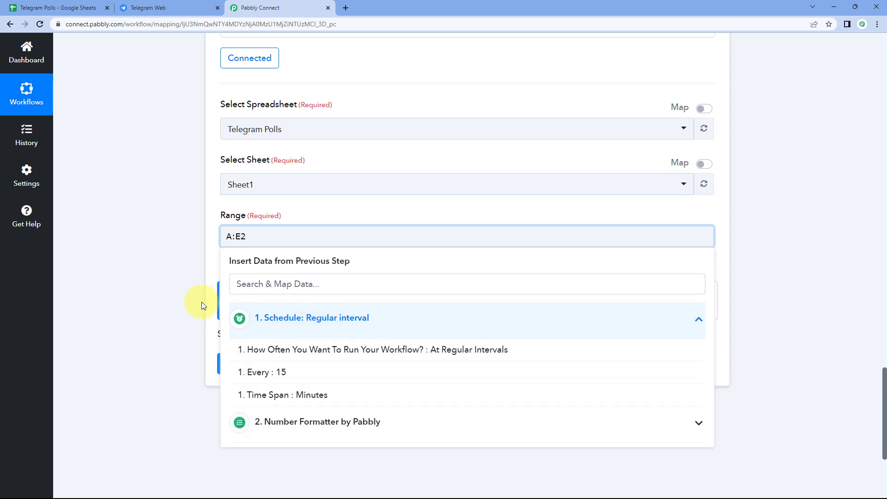
{"action": "scroll", "coordinate": [188, 293], "scroll_direction": "down", "scroll_amount": 3}
{"action": "left_click", "coordinate": [327, 290]}
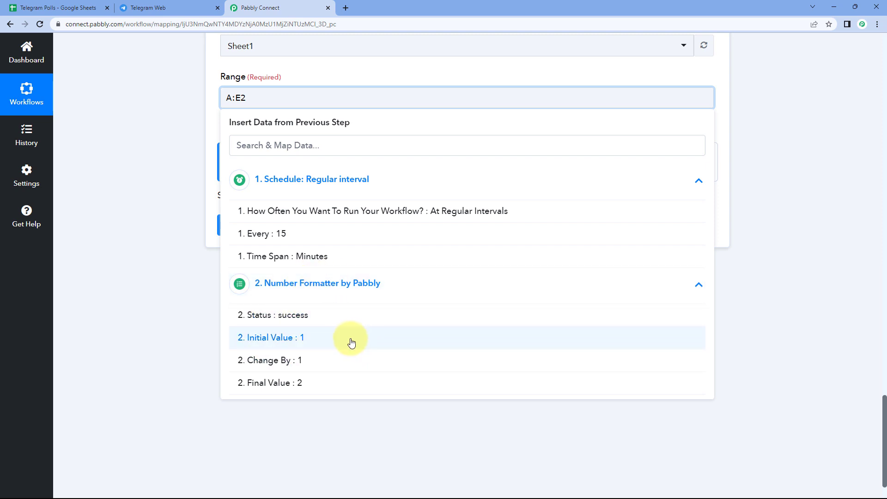
{"action": "left_click", "coordinate": [334, 185]}
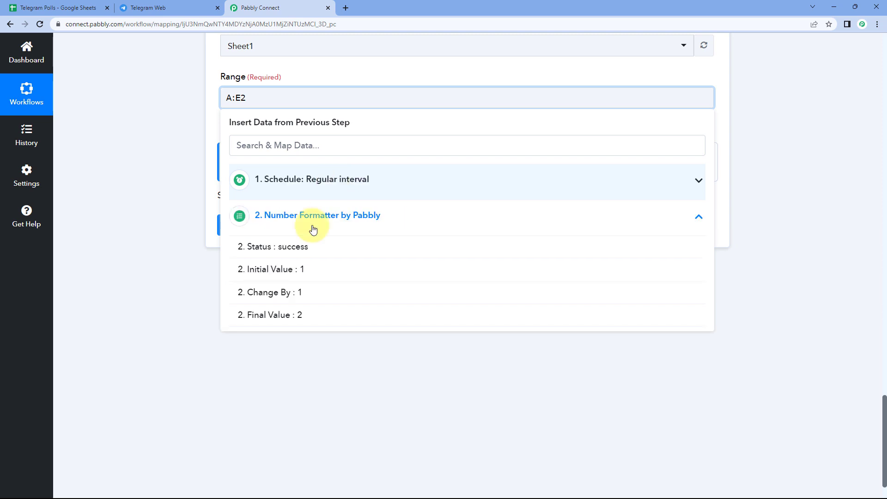
{"action": "left_click", "coordinate": [273, 315]}
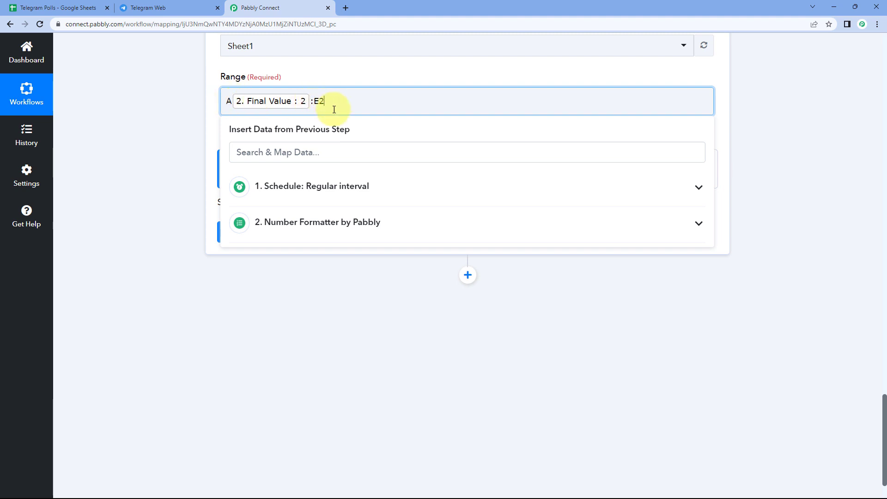
- Replace the fixed row number after column E in the Range with the Number Formatter's Final Value
{"action": "type", "text": ":E2"}
{"action": "key", "text": "BackSpace"}
{"action": "left_click", "coordinate": [307, 223]}
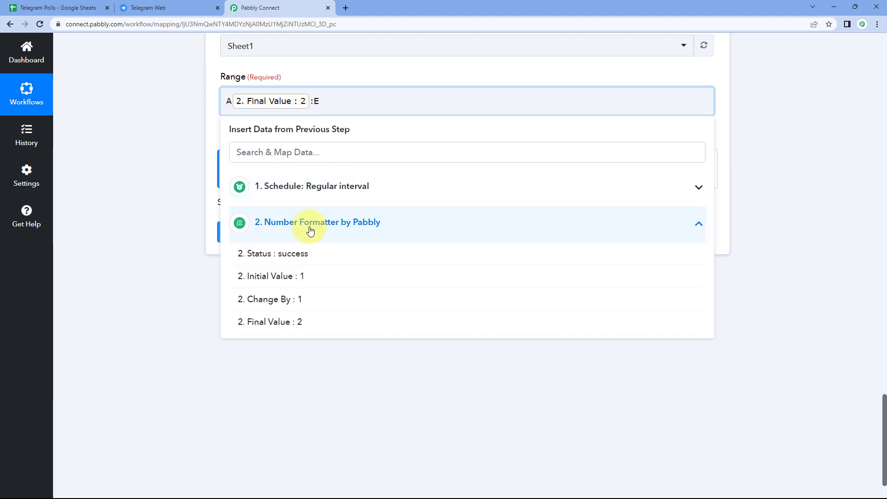
{"action": "left_click", "coordinate": [278, 322]}
{"action": "left_click", "coordinate": [187, 193]}
{"action": "scroll", "coordinate": [212, 150], "scroll_direction": "up", "scroll_amount": 1}
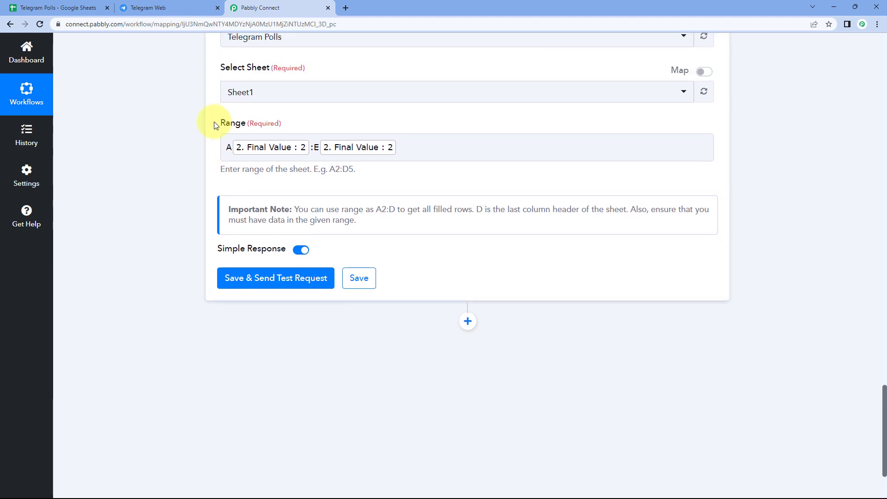
- Compare the mapped Range with cells A2:E2 in the Telegram Polls sheet and with the counter's Final Value
{"action": "left_click", "coordinate": [64, 7]}
{"action": "left_click", "coordinate": [55, 148]}
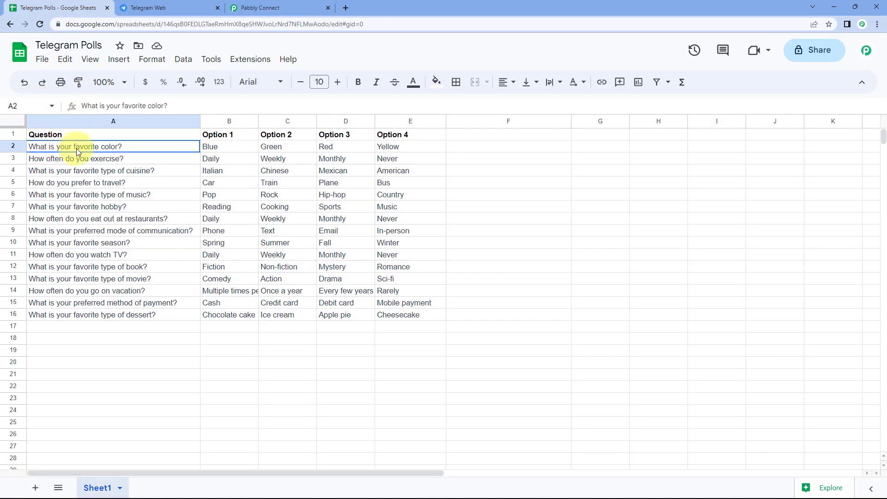
{"action": "left_click_drag", "start_coordinate": [77, 148], "coordinate": [403, 145]}
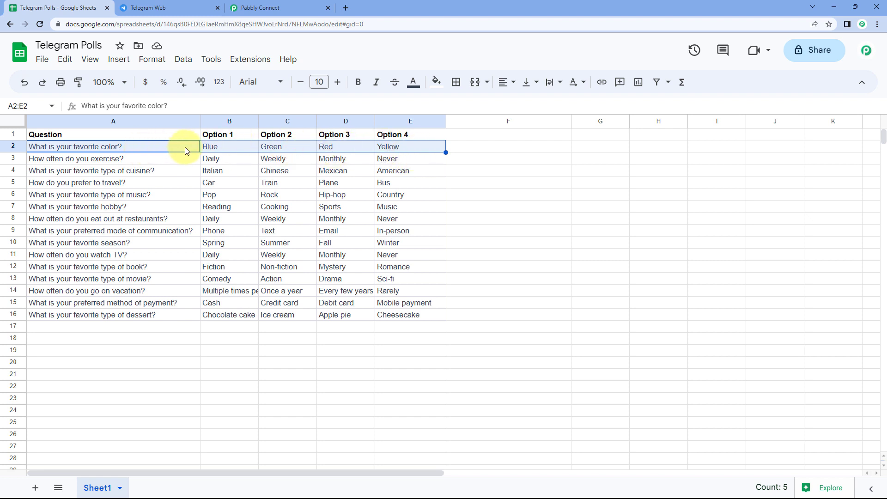
{"action": "left_click", "coordinate": [277, 8]}
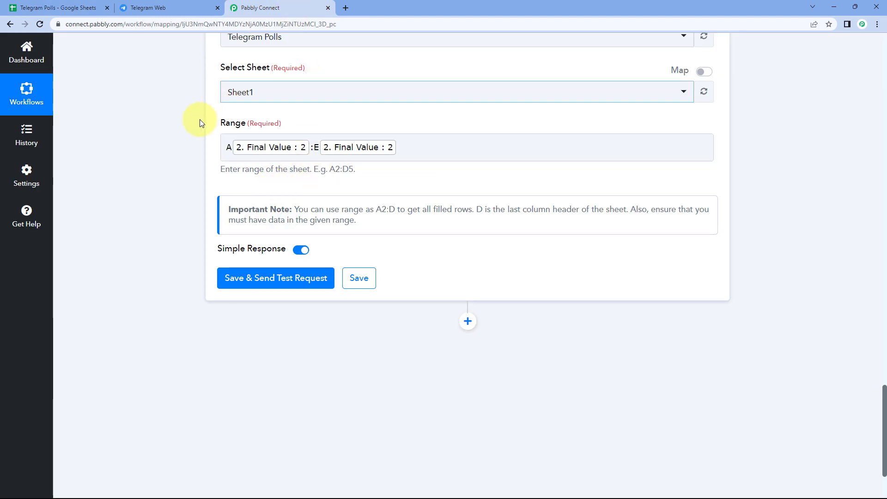
{"action": "left_click", "coordinate": [317, 160]}
{"action": "left_click", "coordinate": [305, 121]}
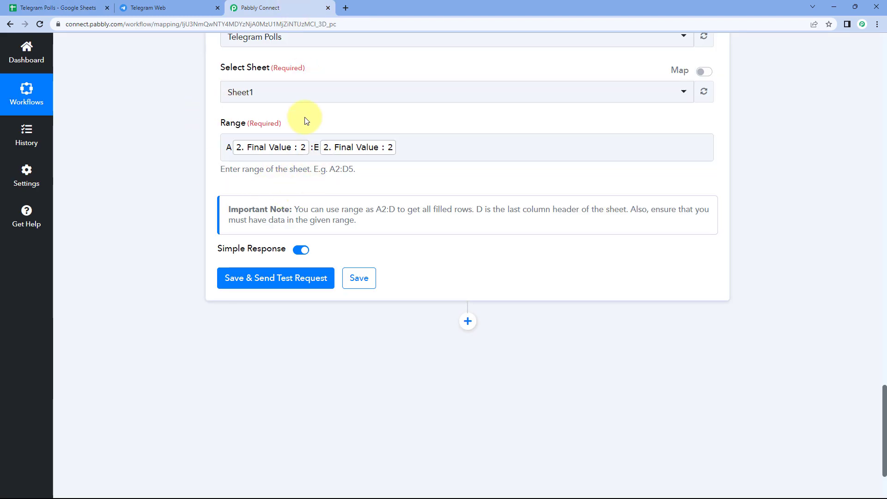
{"action": "scroll", "coordinate": [304, 121], "scroll_direction": "up", "scroll_amount": 9}
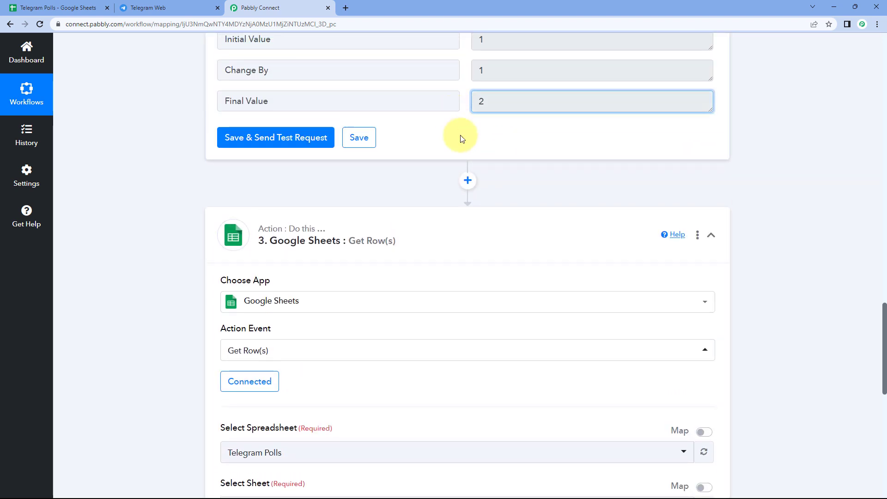
{"action": "scroll", "coordinate": [383, 159], "scroll_direction": "down", "scroll_amount": 5}
{"action": "scroll", "coordinate": [344, 238], "scroll_direction": "down", "scroll_amount": 3}
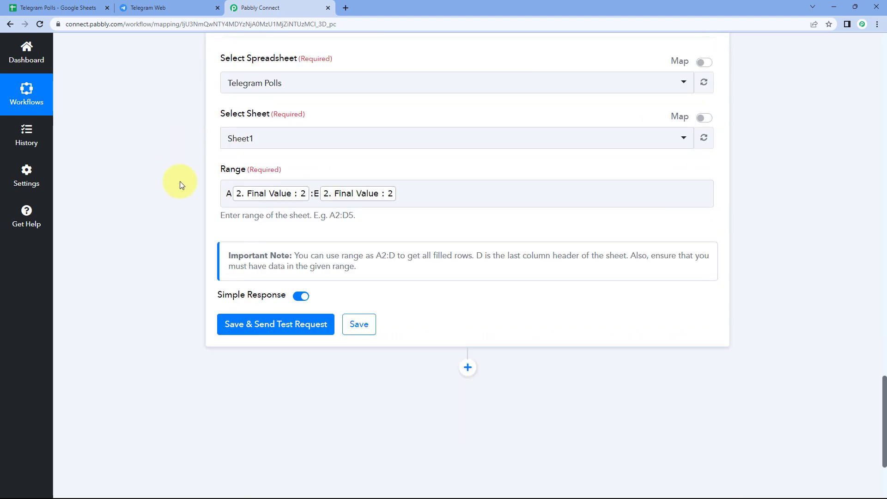
- Review cells A3:E3 in the Telegram Polls sheet, and save the Get Row(s) action with a test request
{"action": "left_click", "coordinate": [60, 3]}
{"action": "left_click_drag", "start_coordinate": [99, 160], "coordinate": [390, 159]}
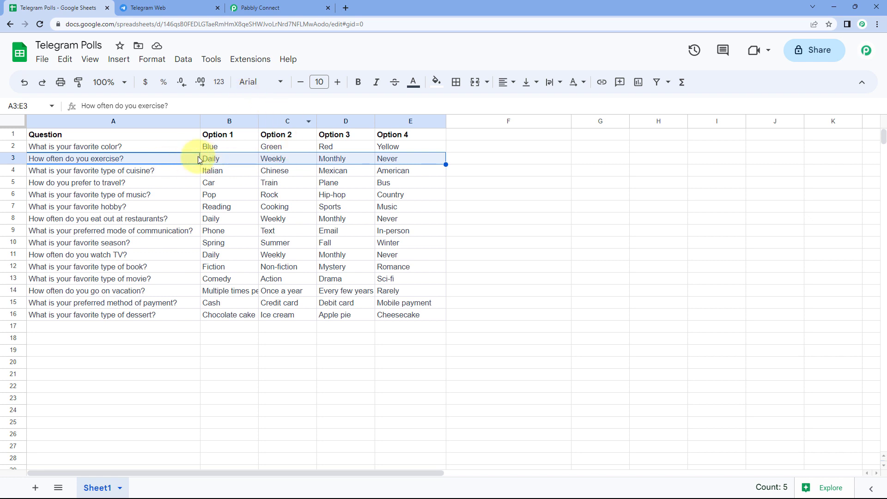
{"action": "left_click", "coordinate": [293, 6]}
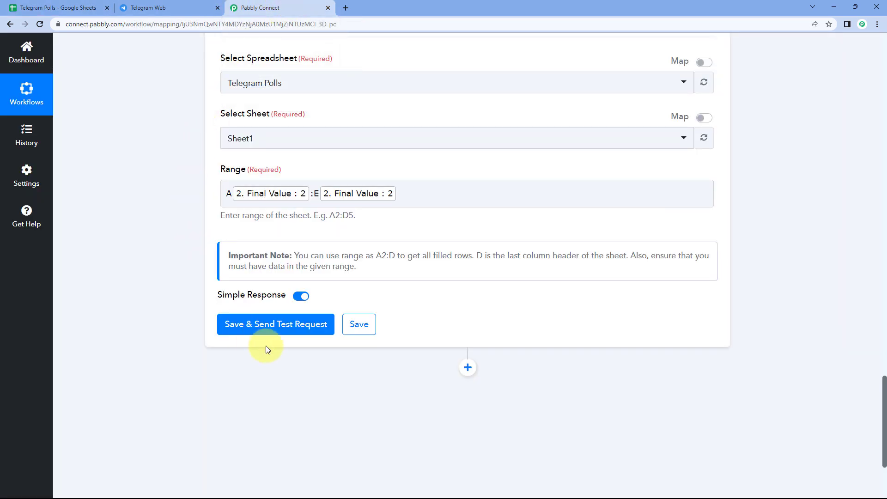
{"action": "left_click", "coordinate": [277, 322]}
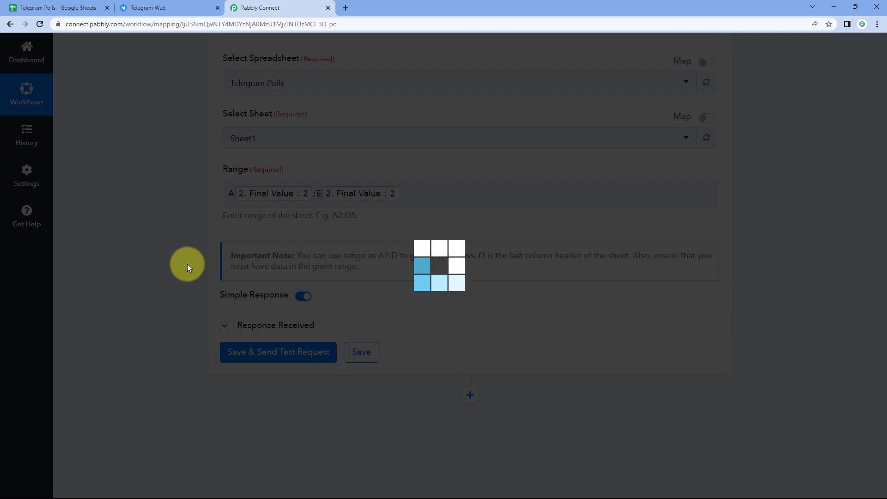
- Compare the retrieved poll question and the mapped Range with cells A2:E2 in the Telegram Polls sheet
{"action": "scroll", "coordinate": [187, 264], "scroll_direction": "down", "scroll_amount": 5}
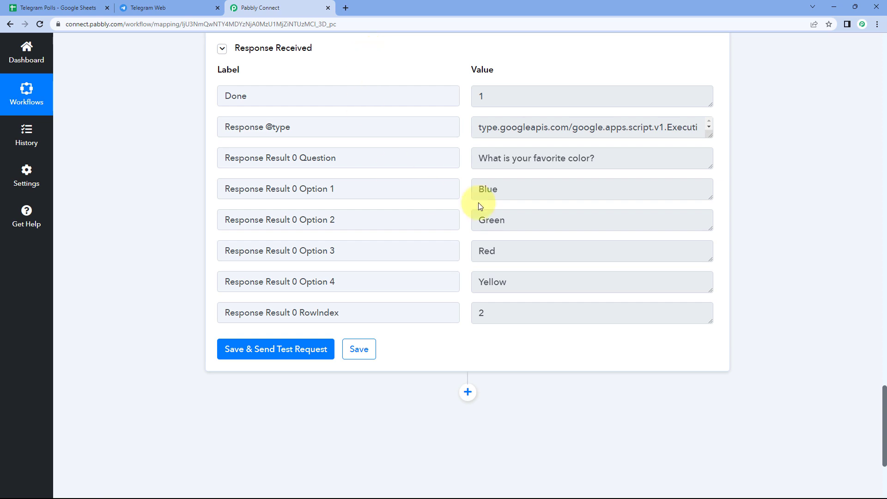
{"action": "left_click_drag", "start_coordinate": [603, 160], "coordinate": [454, 145]}
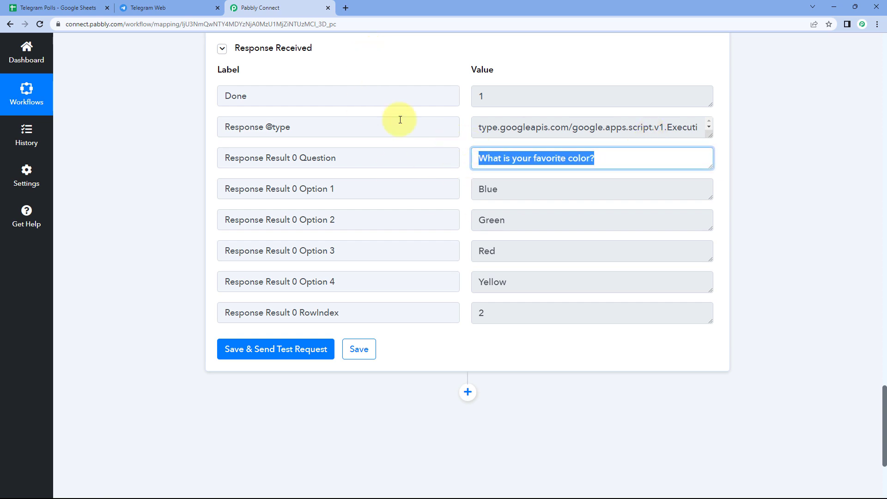
{"action": "left_click", "coordinate": [55, 7]}
{"action": "left_click", "coordinate": [29, 146]}
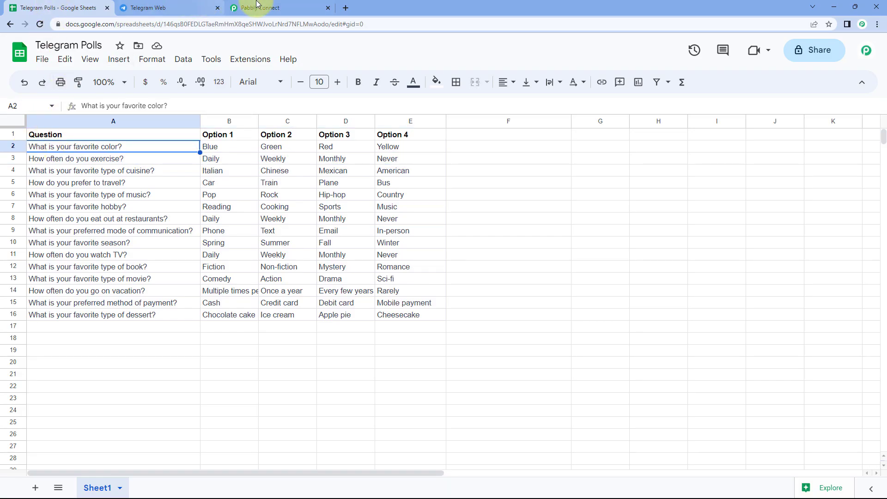
{"action": "left_click", "coordinate": [259, 7]}
{"action": "scroll", "coordinate": [172, 138], "scroll_direction": "up", "scroll_amount": 5}
{"action": "left_click", "coordinate": [231, 147]}
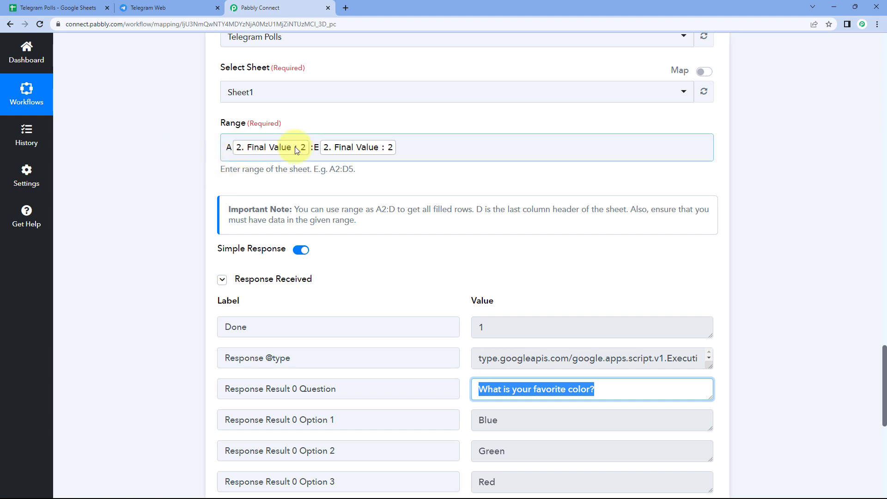
{"action": "left_click", "coordinate": [56, 7]}
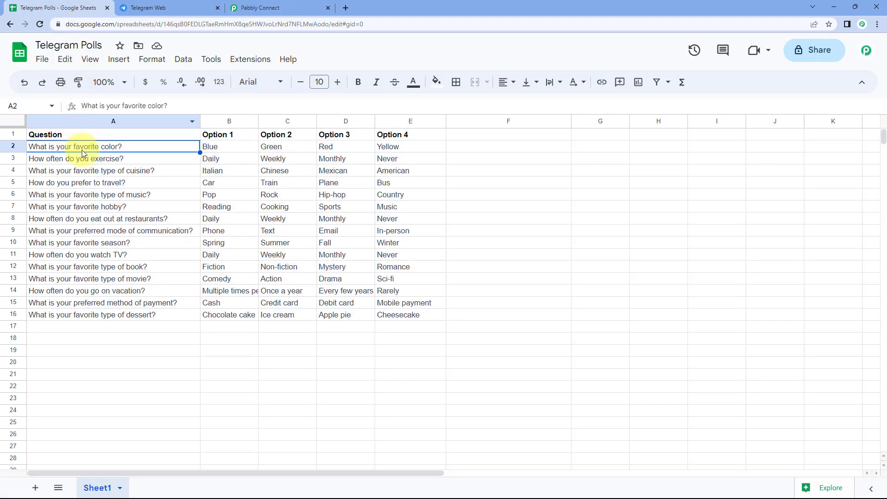
{"action": "left_click_drag", "start_coordinate": [85, 148], "coordinate": [391, 147]}
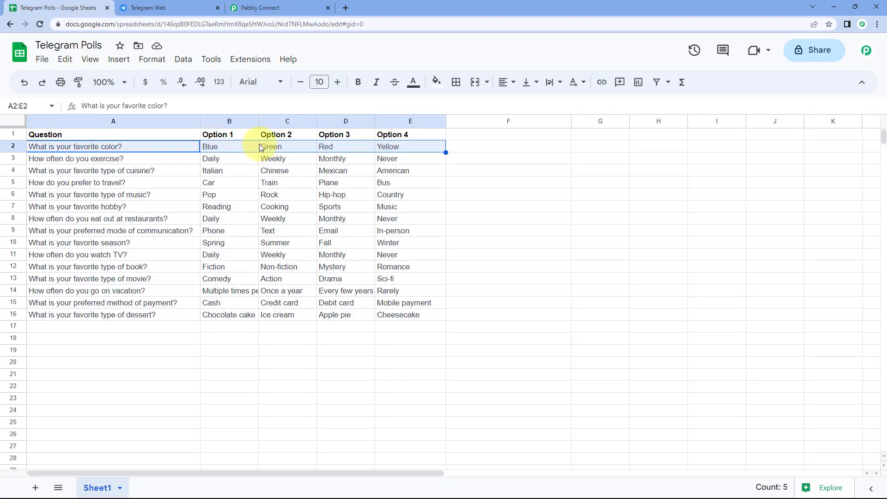
- Check the question and Options 1 to 4 in the Get Row(s) response against row 2 of the Telegram Polls sheet
{"action": "left_click", "coordinate": [258, 7]}
{"action": "scroll", "coordinate": [407, 277], "scroll_direction": "down", "scroll_amount": 2}
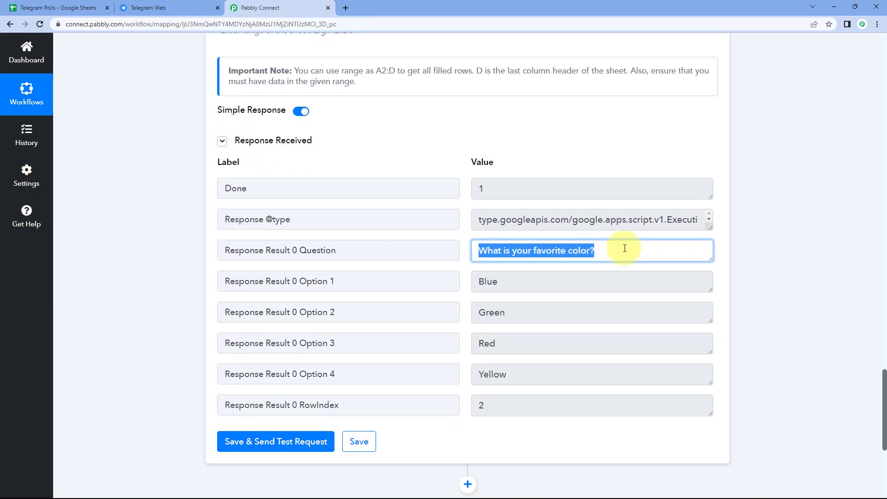
{"action": "left_click", "coordinate": [79, 5]}
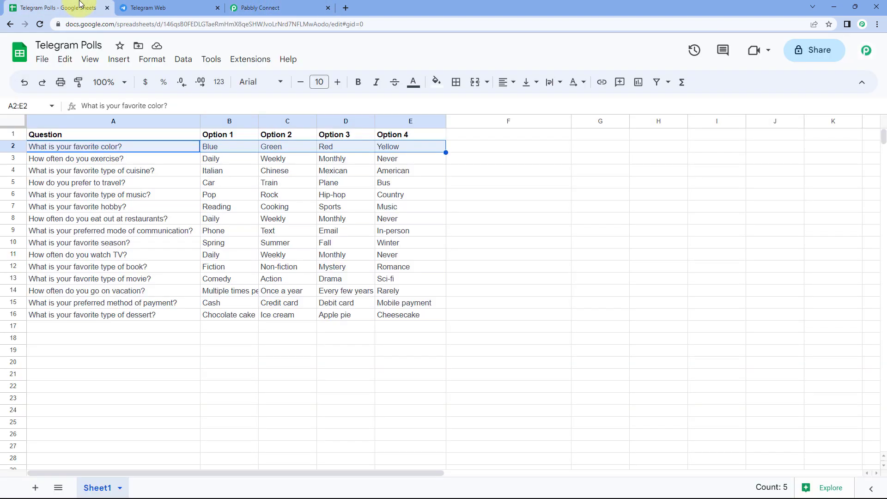
{"action": "left_click", "coordinate": [134, 146]}
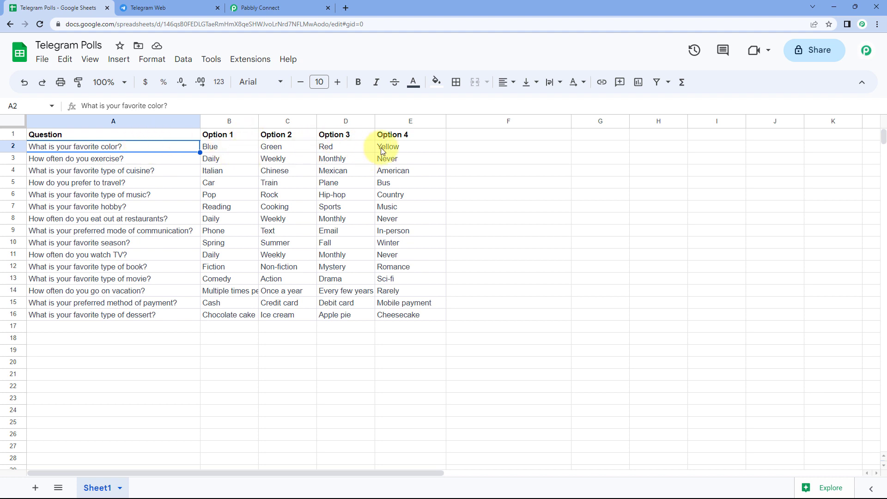
{"action": "left_click", "coordinate": [273, 7]}
{"action": "scroll", "coordinate": [509, 176], "scroll_direction": "down", "scroll_amount": 2}
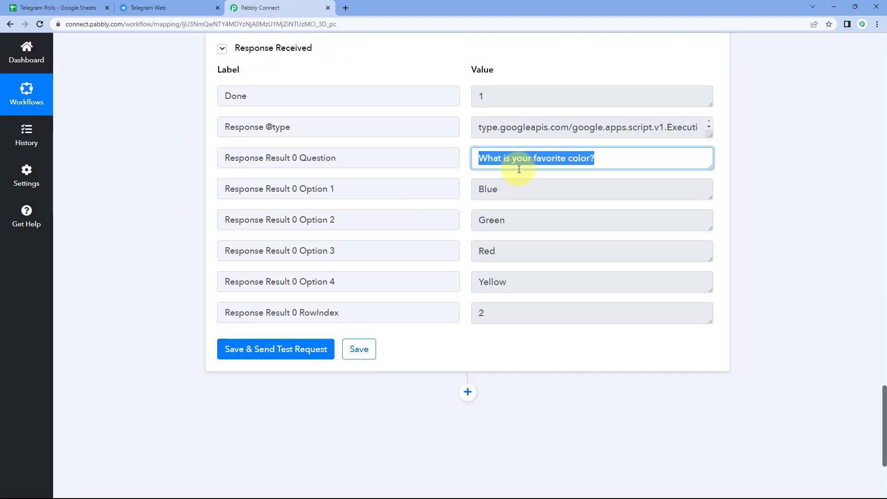
{"action": "left_click", "coordinate": [483, 188]}
{"action": "double_click", "coordinate": [482, 188]}
{"action": "double_click", "coordinate": [511, 213]}
{"action": "double_click", "coordinate": [517, 252]}
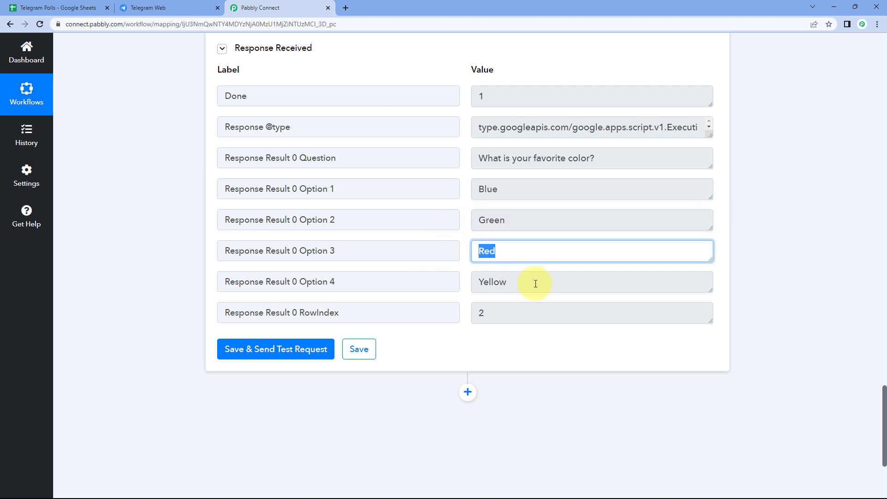
{"action": "double_click", "coordinate": [534, 283]}
{"action": "left_click", "coordinate": [465, 234]}
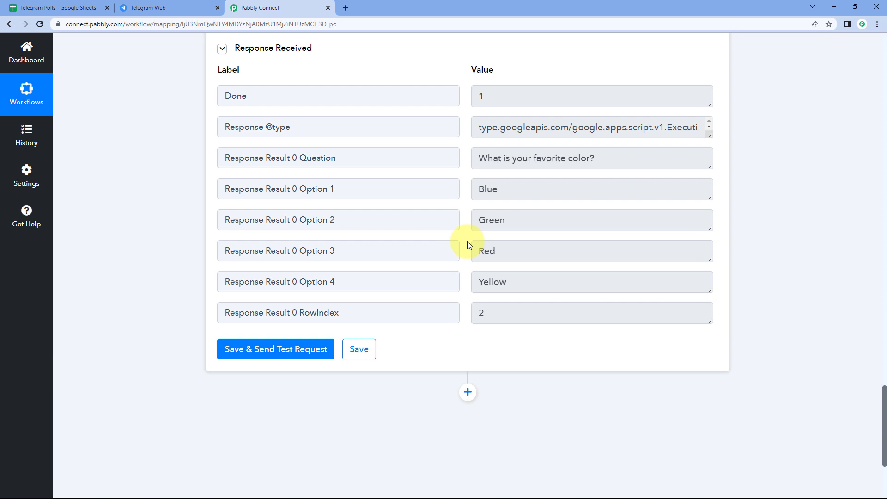
- Add an action step after the Google Sheets step and choose Telegram Bot as its app
{"action": "left_click", "coordinate": [172, 7]}
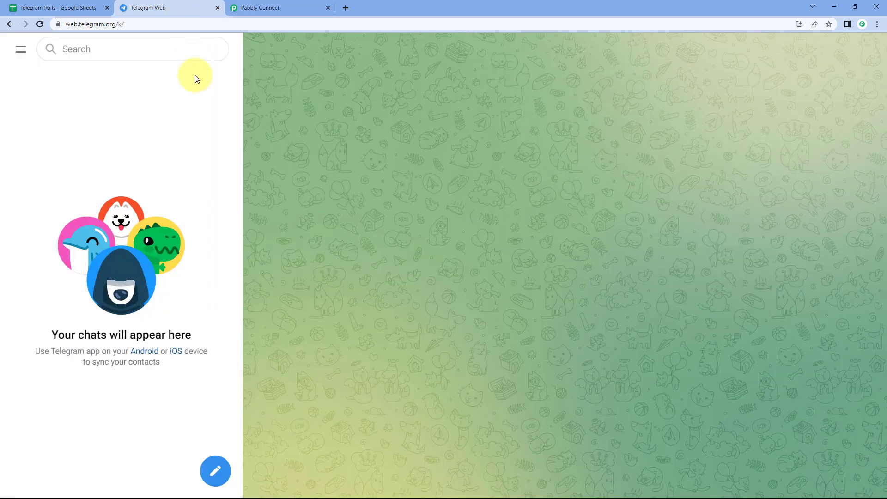
{"action": "left_click", "coordinate": [295, 7]}
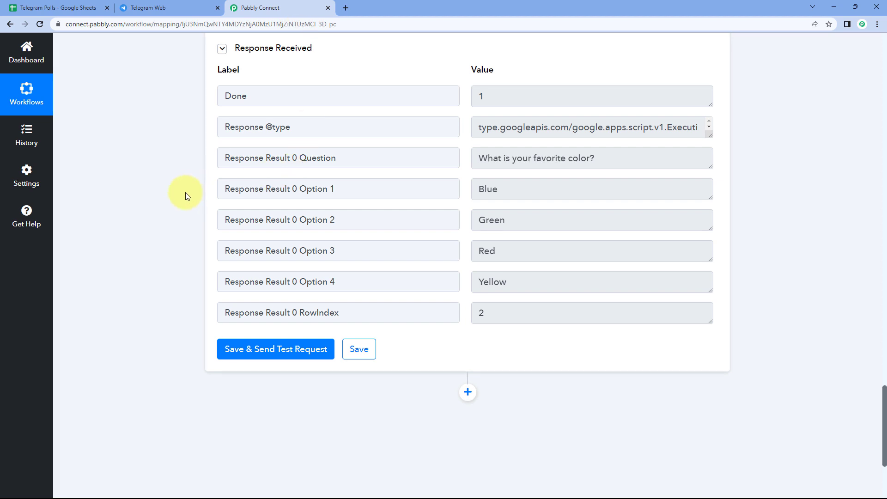
{"action": "scroll", "coordinate": [180, 192], "scroll_direction": "down", "scroll_amount": 3}
{"action": "left_click", "coordinate": [469, 213]}
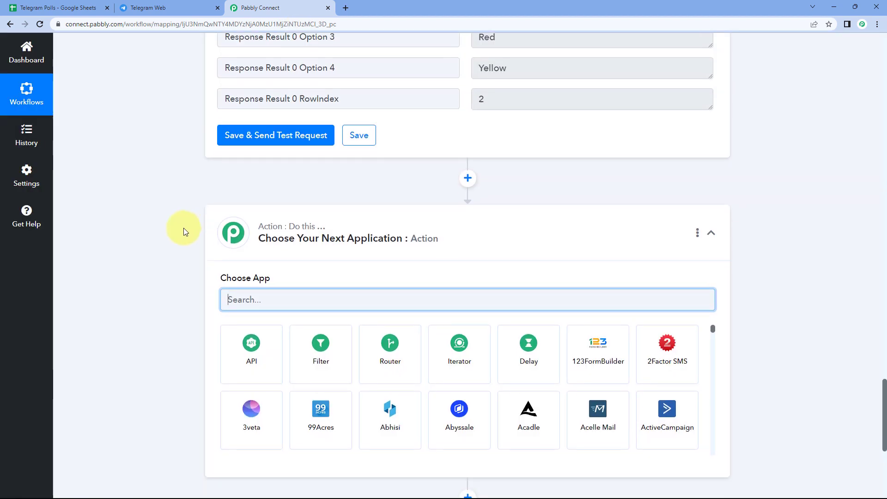
{"action": "type", "text": "Teleg"}
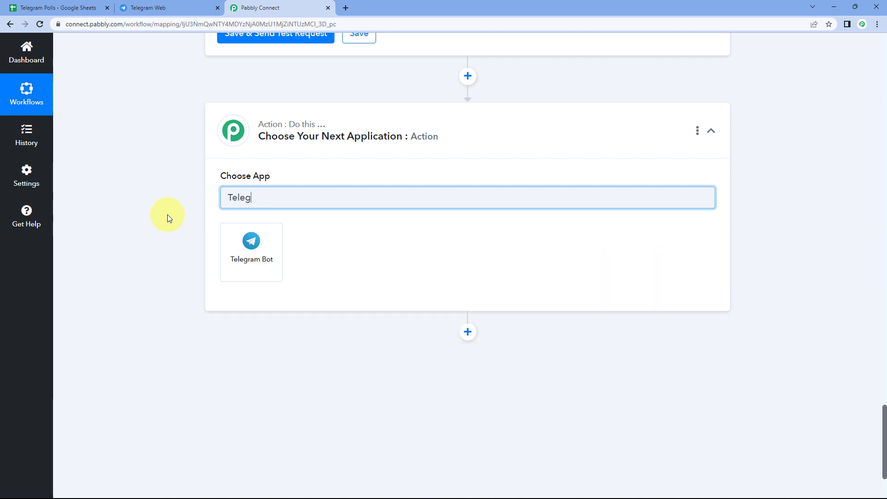
{"action": "type", "text": "ram Bot"}
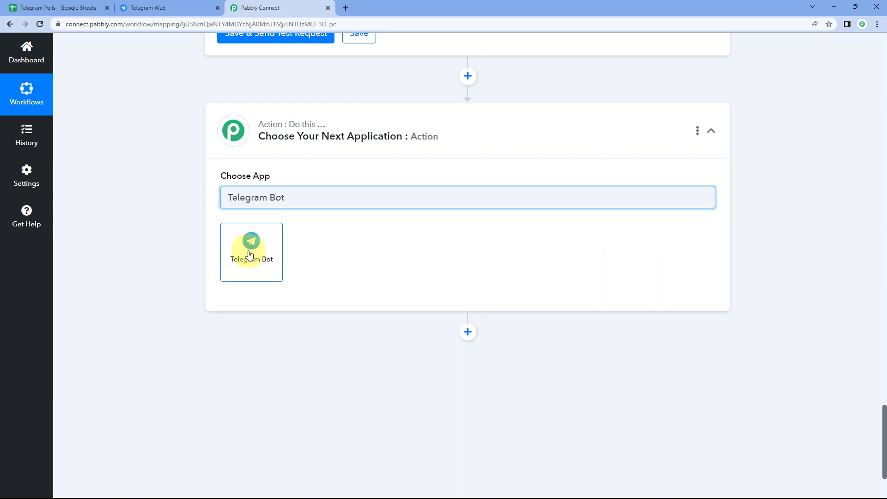
{"action": "left_click", "coordinate": [250, 254]}
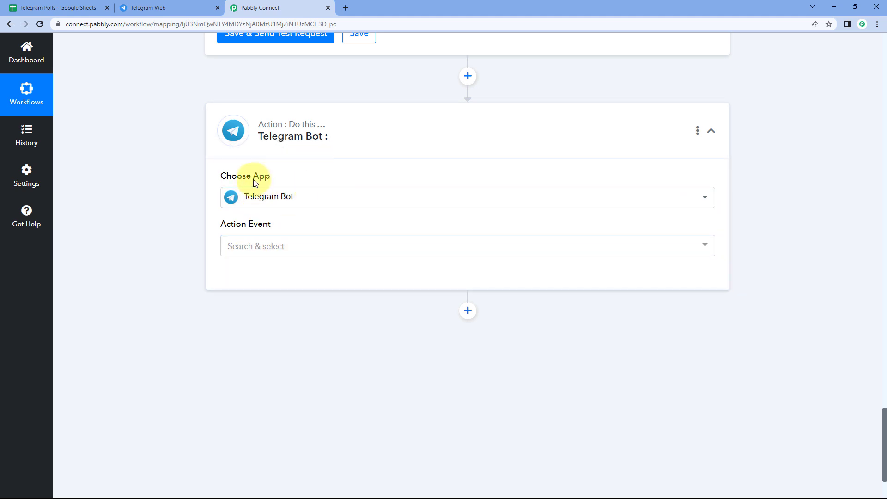
- Set the Telegram Bot action event to Send a Poll and start adding a new connection
{"action": "scroll", "coordinate": [199, 178], "scroll_direction": "down", "scroll_amount": 2}
{"action": "left_click", "coordinate": [313, 149]}
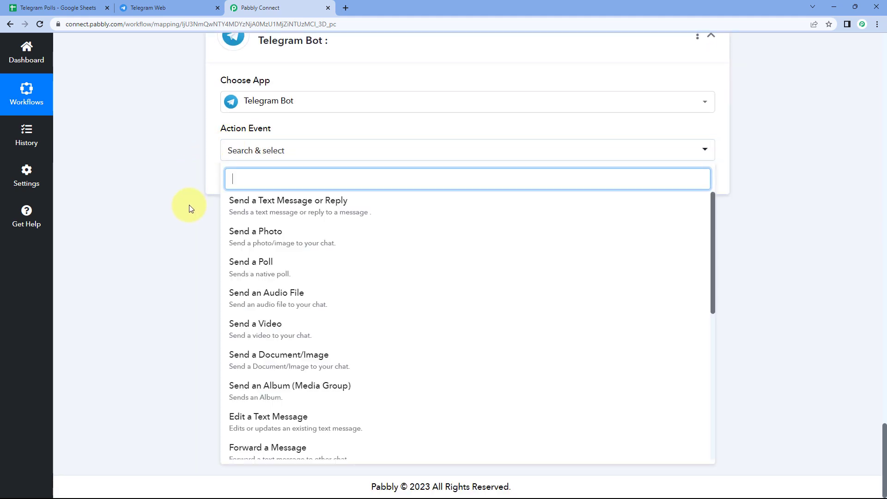
{"action": "left_click", "coordinate": [291, 271]}
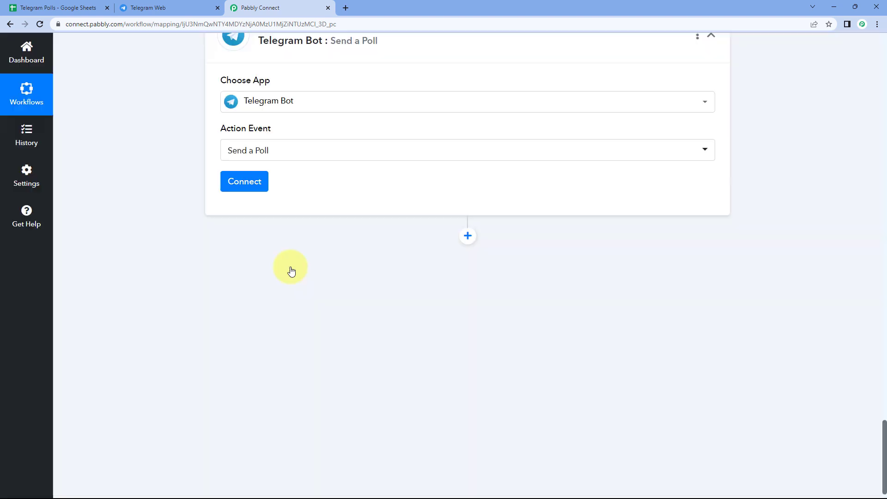
{"action": "left_click", "coordinate": [252, 189]}
{"action": "left_click", "coordinate": [412, 146]}
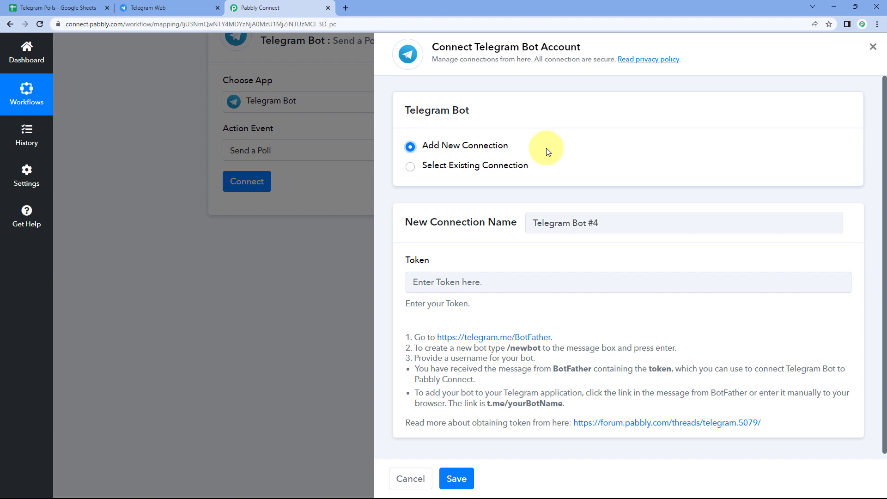
- Review the token instructions, switch to Telegram Web, find the verified BotFather bot and start its chat
{"action": "scroll", "coordinate": [547, 152], "scroll_direction": "down", "scroll_amount": 1}
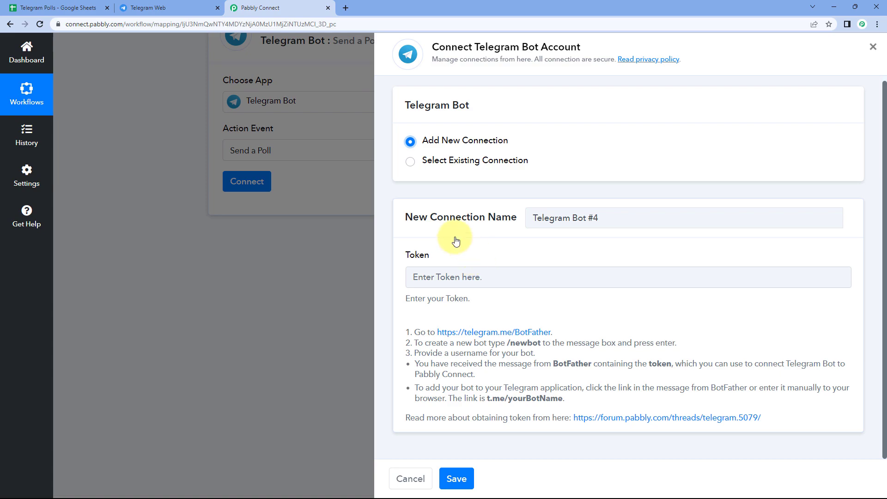
{"action": "left_click", "coordinate": [193, 10]}
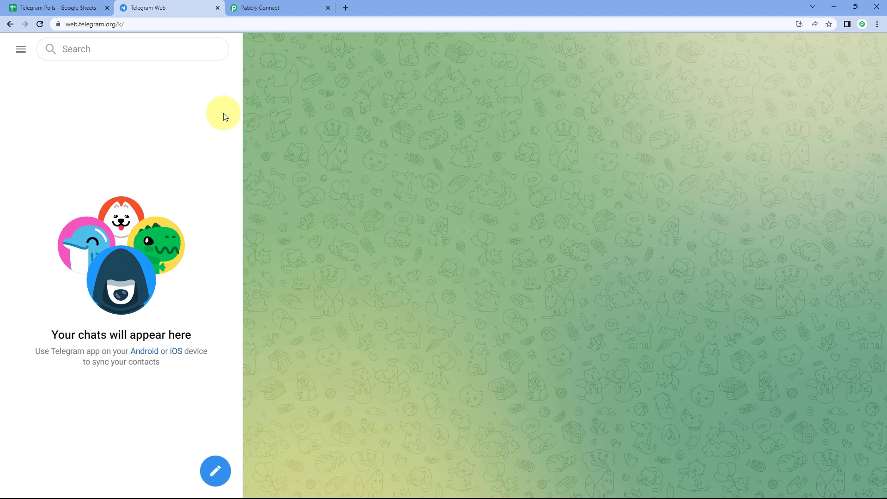
{"action": "left_click", "coordinate": [267, 7]}
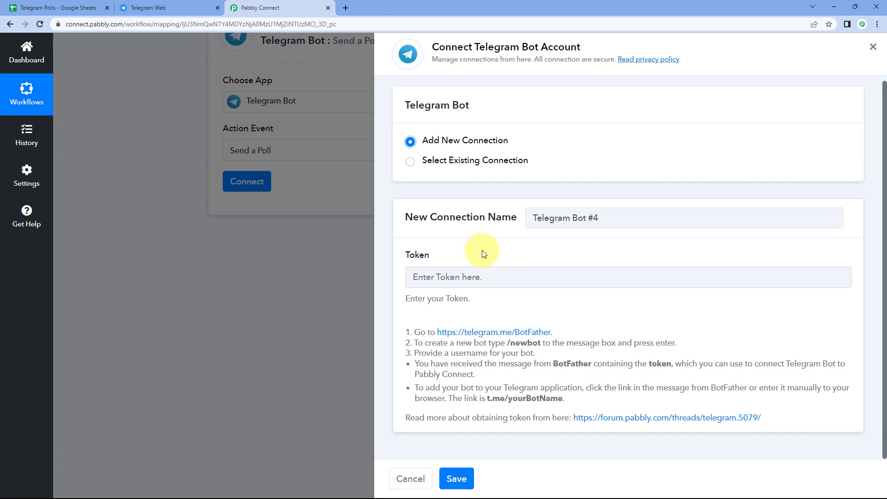
{"action": "left_click", "coordinate": [205, 7]}
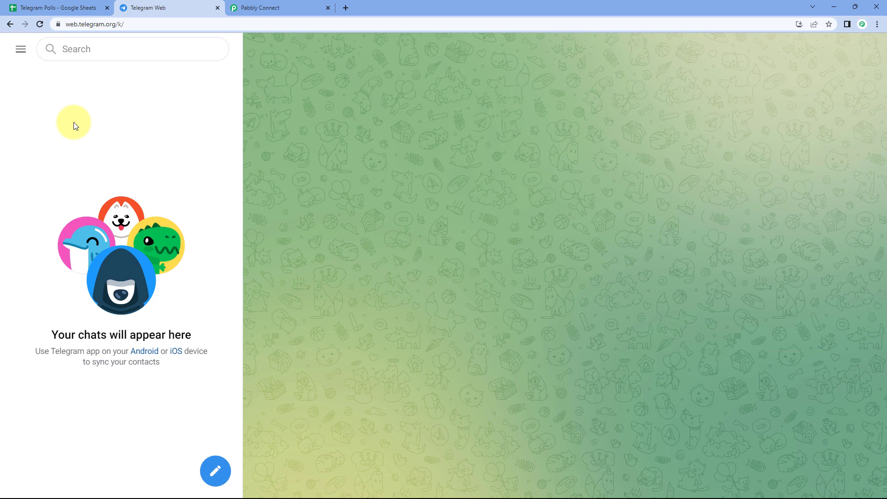
{"action": "left_click", "coordinate": [121, 44]}
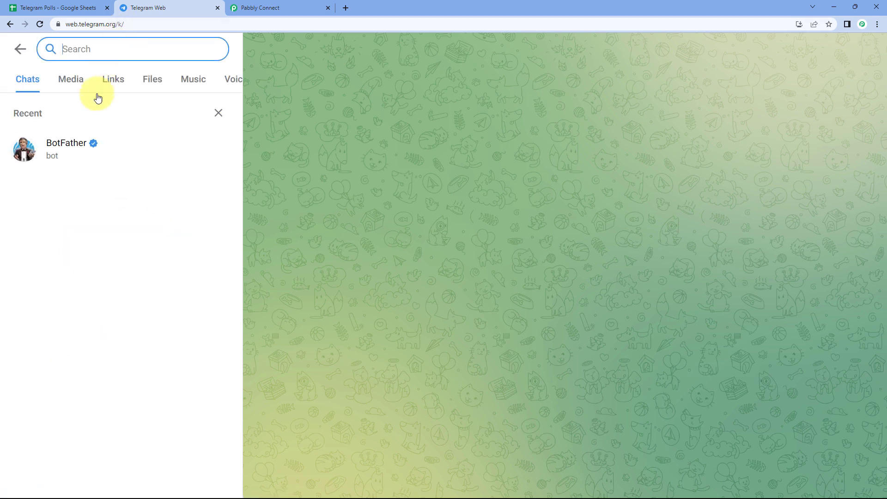
{"action": "type", "text": "BotFather"}
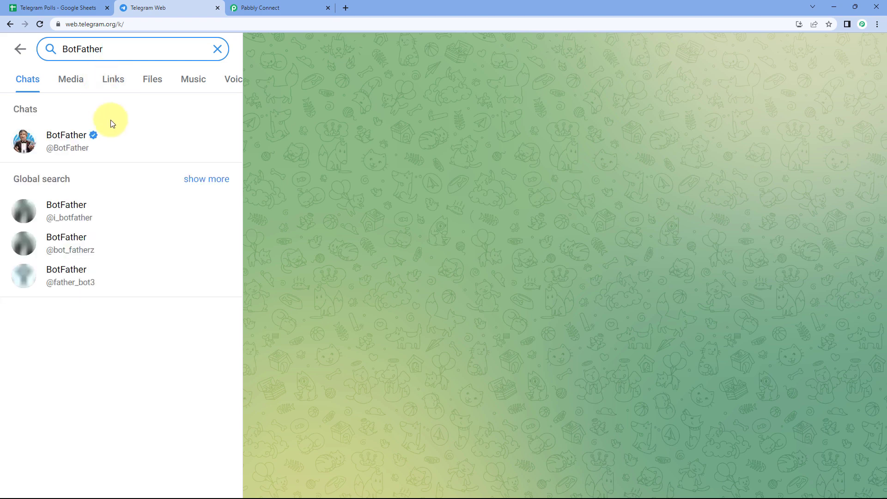
{"action": "left_click", "coordinate": [91, 144]}
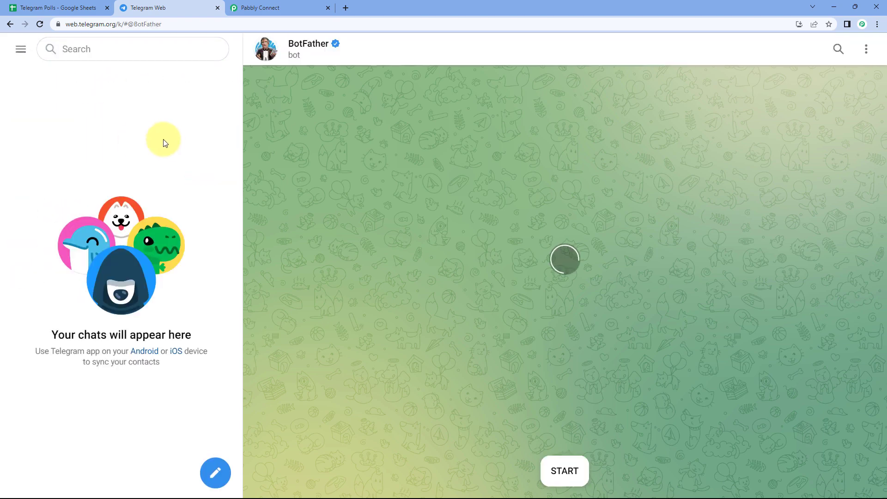
{"action": "left_click", "coordinate": [567, 471]}
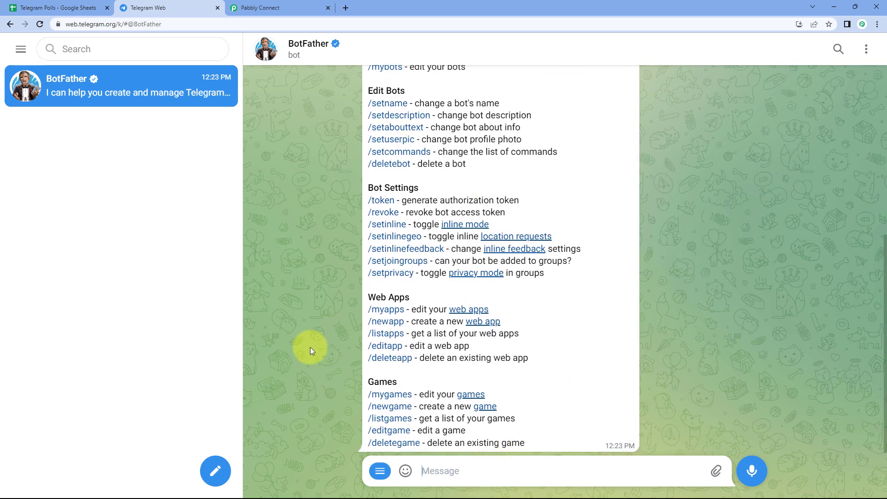
- Send BotFather the /newbot command and name the new bot TelegramPoll
{"action": "type", "text": "/new"}
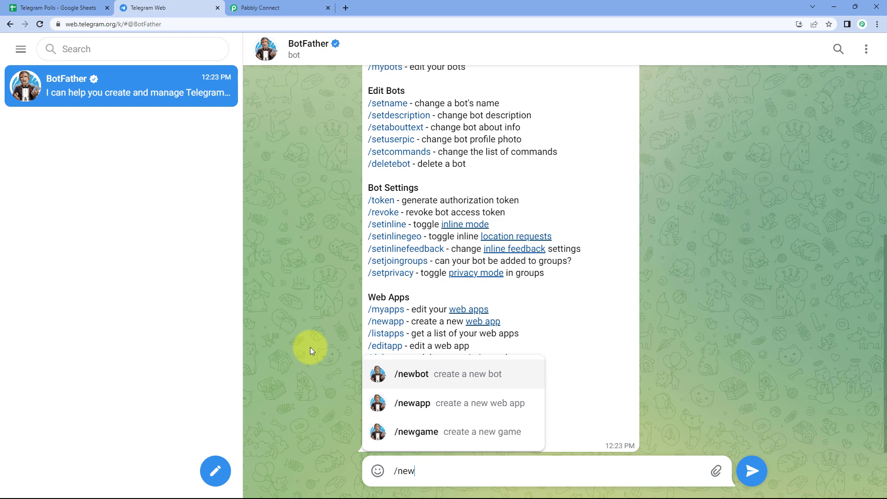
{"action": "key", "text": "Return"}
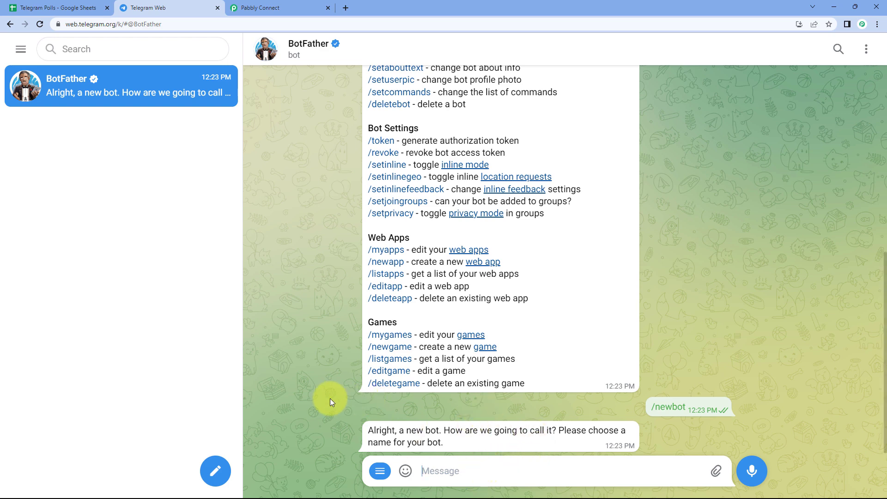
{"action": "type", "text": "Teal"}
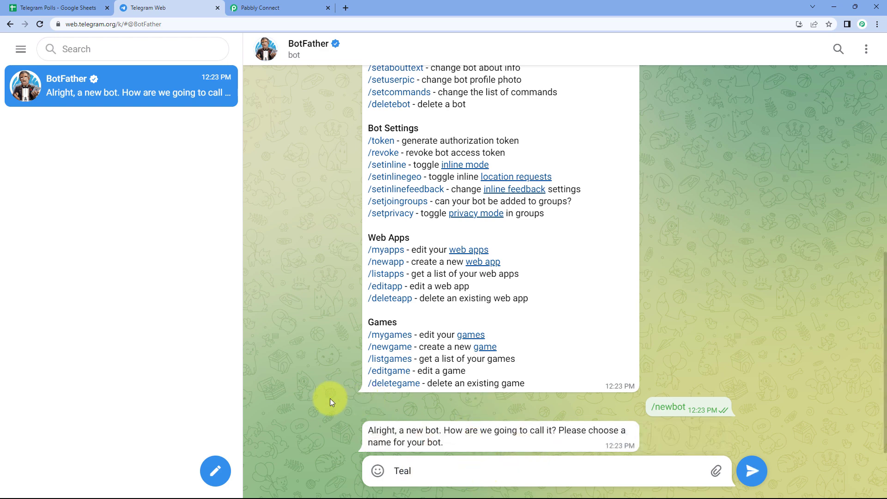
{"action": "key", "text": "BackSpace"}
{"action": "key", "text": "BackSpace"}
{"action": "type", "text": "legramPoll"}
{"action": "left_click", "coordinate": [753, 471]}
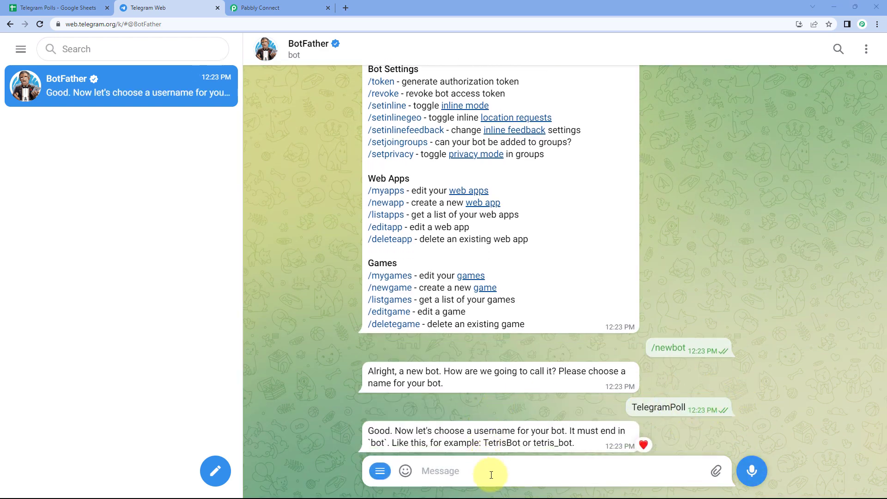
- Send BotFather the username Pabblypolltest_bot for the new bot
{"action": "type", "text": "P"}
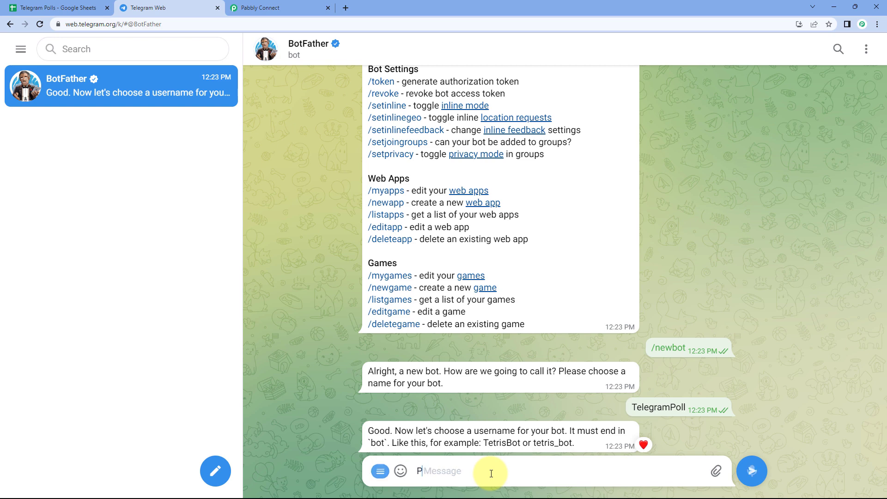
{"action": "type", "text": "abblyp"}
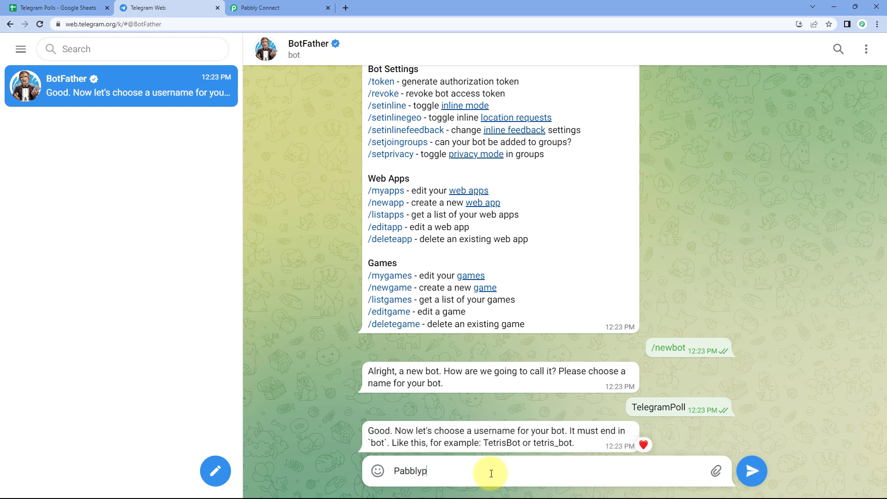
{"action": "type", "text": "olltest_bot"}
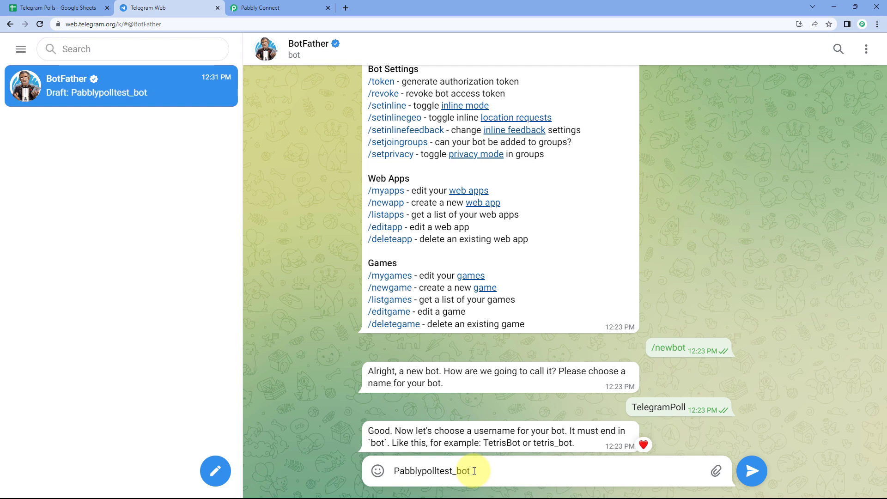
{"action": "left_click", "coordinate": [752, 471]}
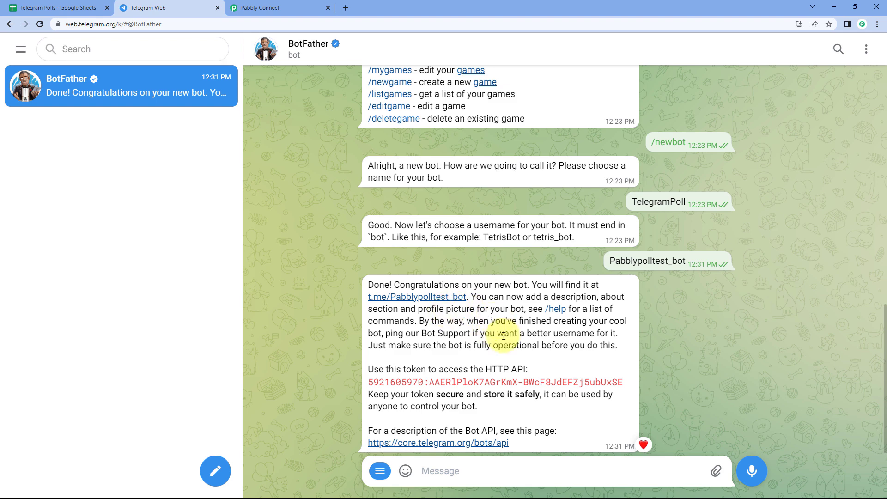
- Copy the bot's API token from BotFather's message, paste it into the Token field in Pabbly Connect and save the connection
{"action": "left_click_drag", "start_coordinate": [628, 384], "coordinate": [400, 388]}
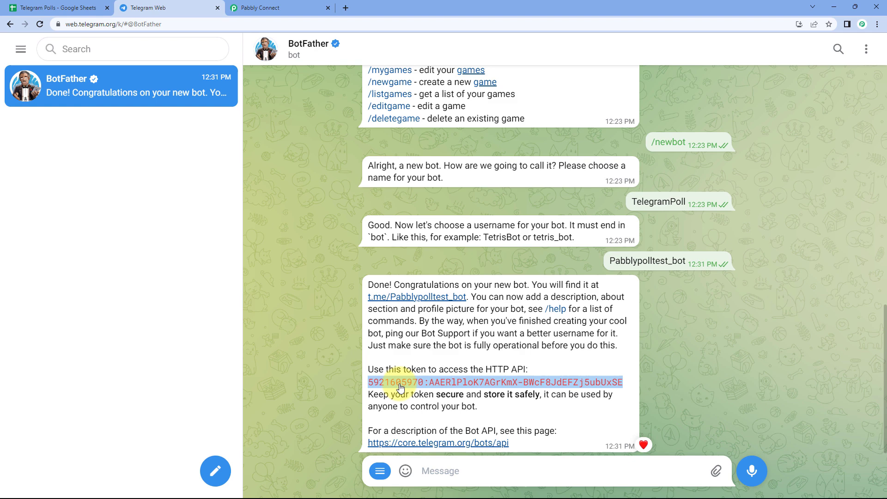
{"action": "right_click", "coordinate": [432, 384]}
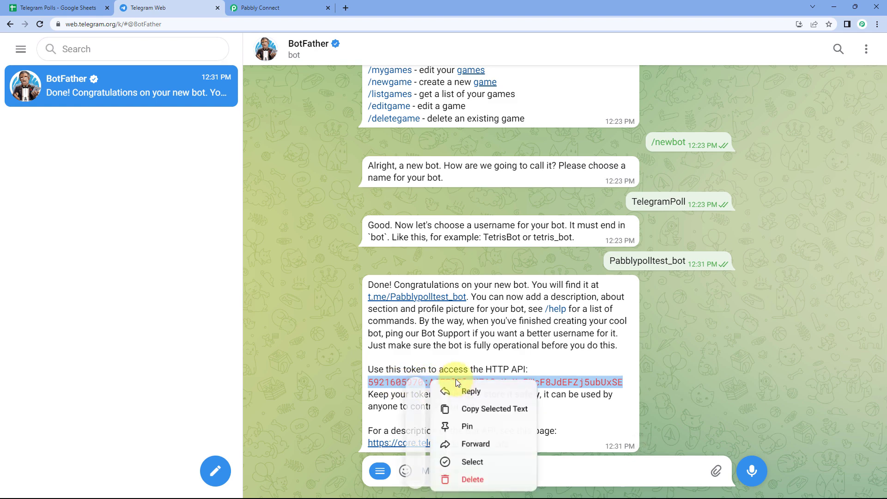
{"action": "left_click", "coordinate": [469, 407]}
{"action": "left_click", "coordinate": [284, 6]}
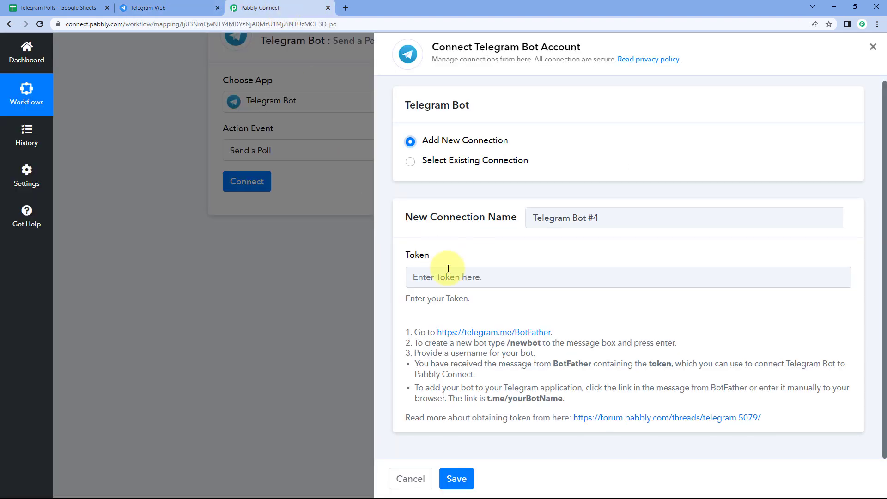
{"action": "left_click", "coordinate": [450, 276]}
{"action": "right_click", "coordinate": [450, 277]}
{"action": "left_click", "coordinate": [474, 353]}
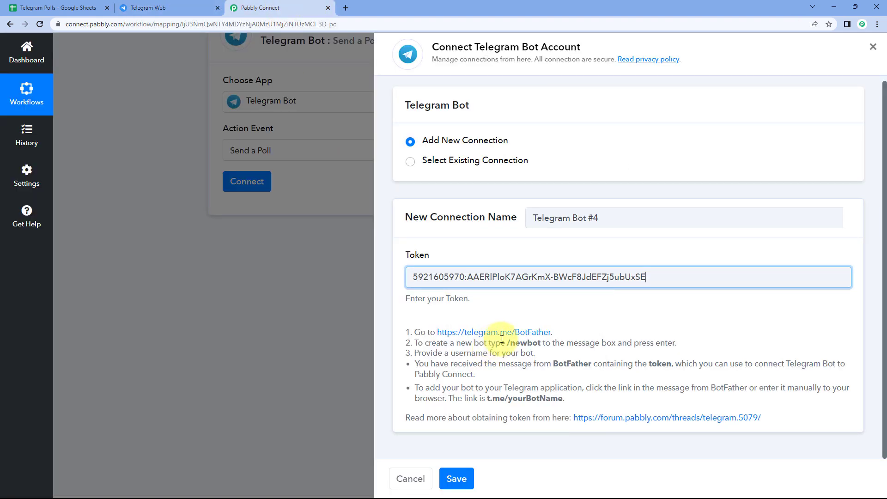
{"action": "left_click", "coordinate": [457, 478]}
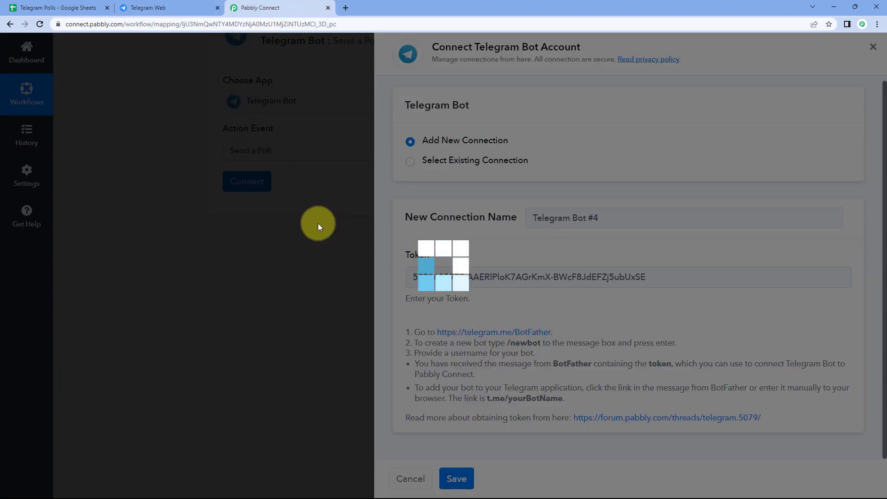
{"action": "left_click", "coordinate": [158, 8]}
{"action": "left_click", "coordinate": [287, 8]}
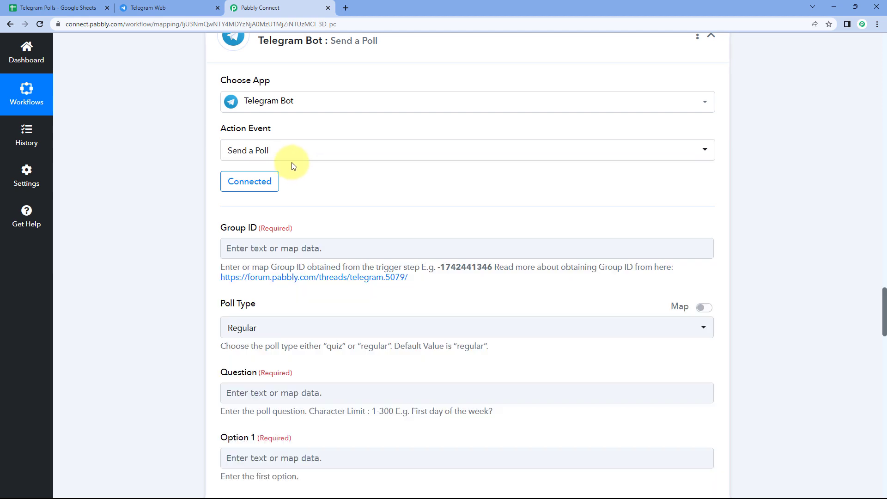
- Switch to Telegram Web, start a new group and add the TelegramPoll bot as a member by searching for PabblyPolltest
{"action": "left_click", "coordinate": [182, 6]}
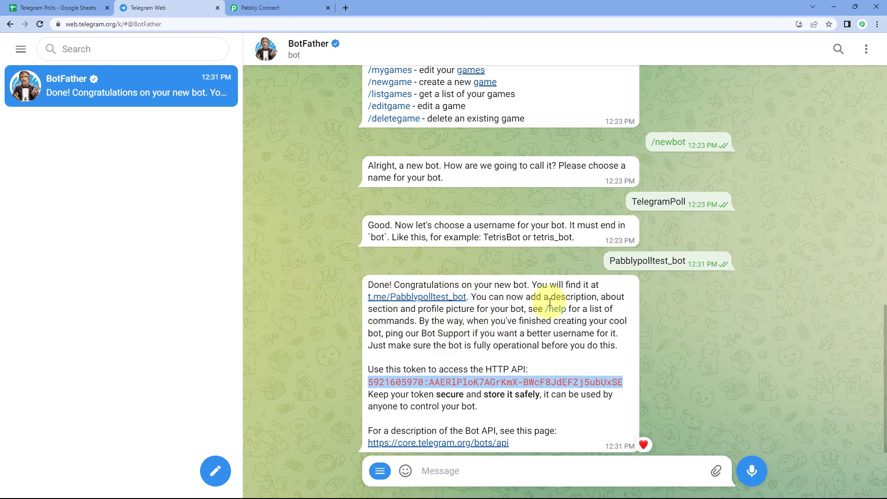
{"action": "left_click", "coordinate": [215, 471]}
{"action": "left_click", "coordinate": [206, 418]}
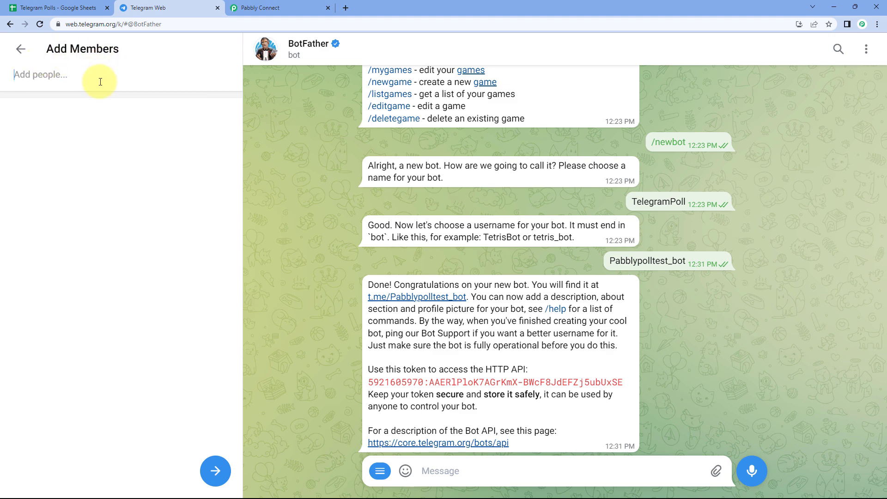
{"action": "type", "text": "Pabbl"}
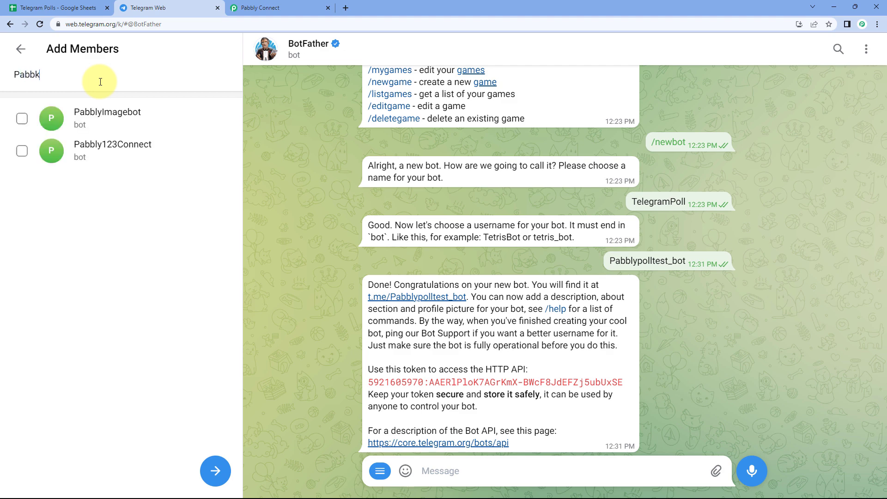
{"action": "type", "text": "yPoll"}
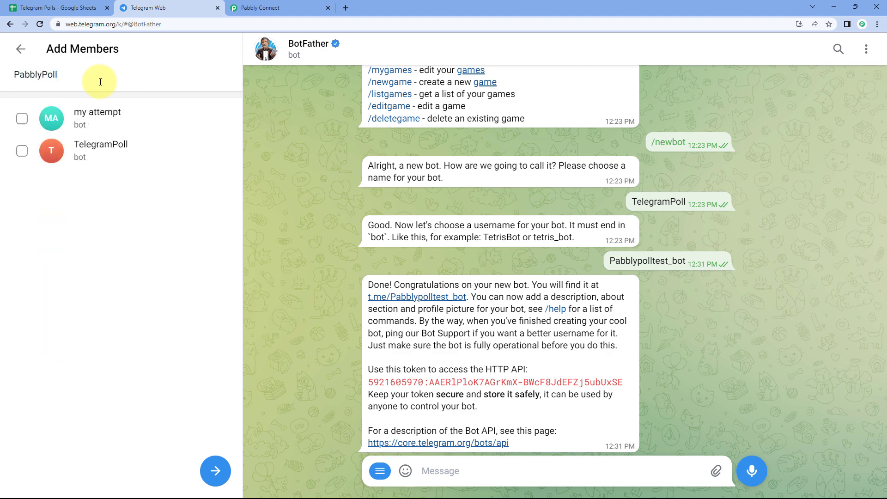
{"action": "type", "text": "test"}
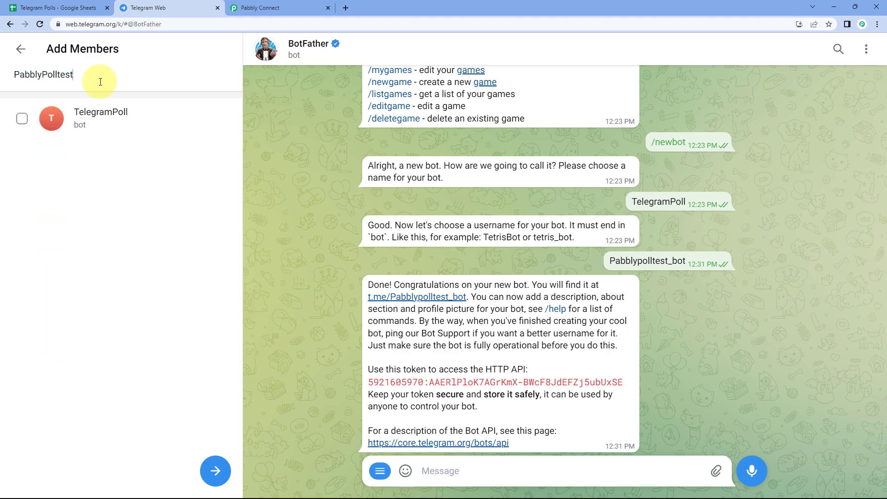
{"action": "left_click", "coordinate": [53, 119]}
{"action": "left_click", "coordinate": [215, 471]}
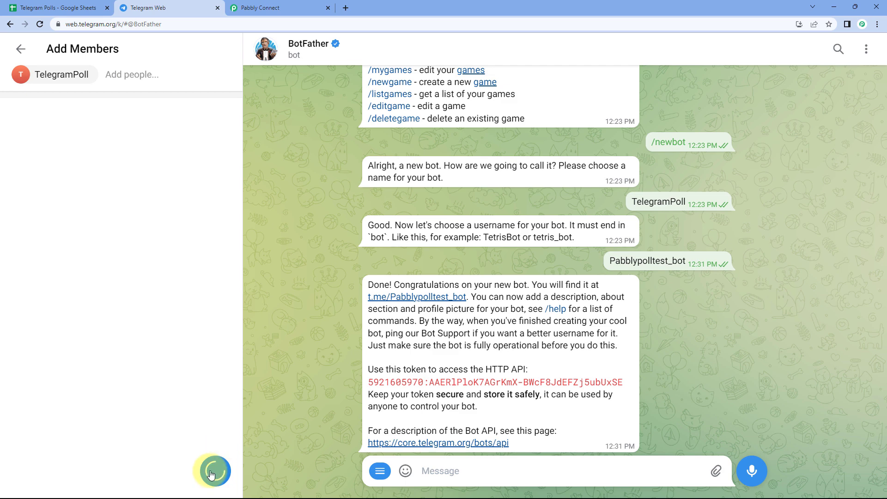
- Name the new group Pablly Poll, create it and check its member list
{"action": "left_click_drag", "start_coordinate": [99, 182], "coordinate": [2, 185]}
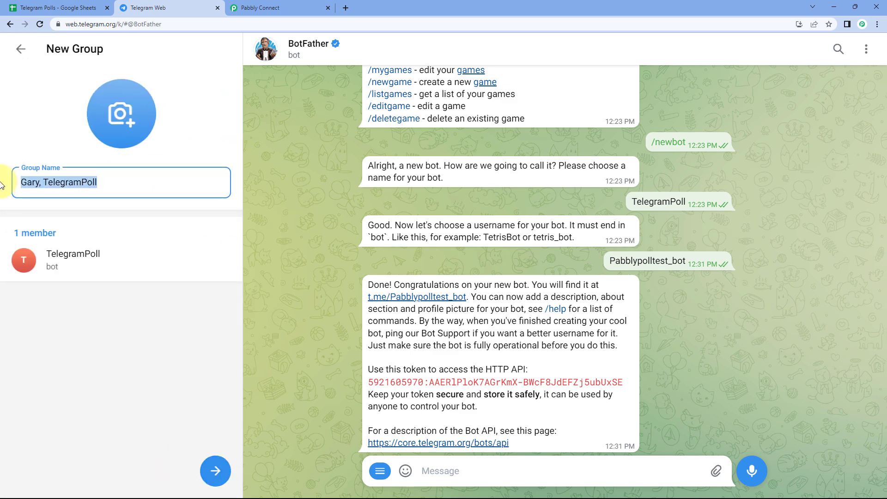
{"action": "type", "text": "P"}
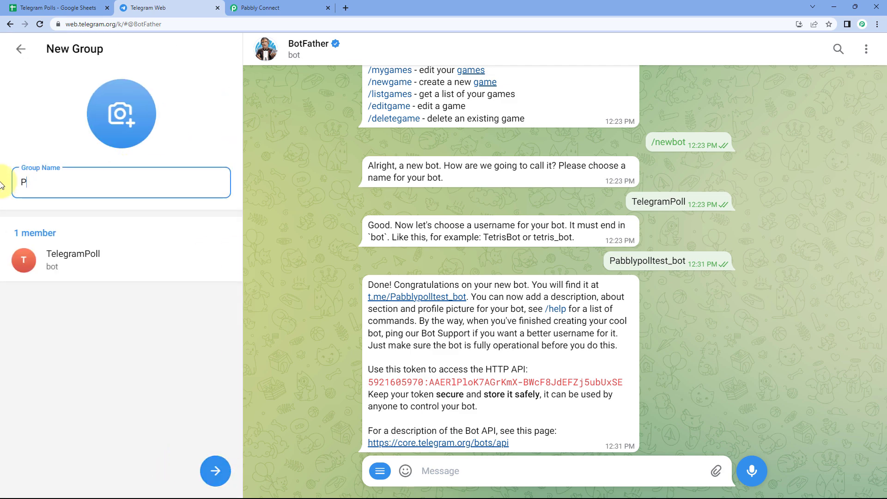
{"action": "type", "text": "oblly Poll"}
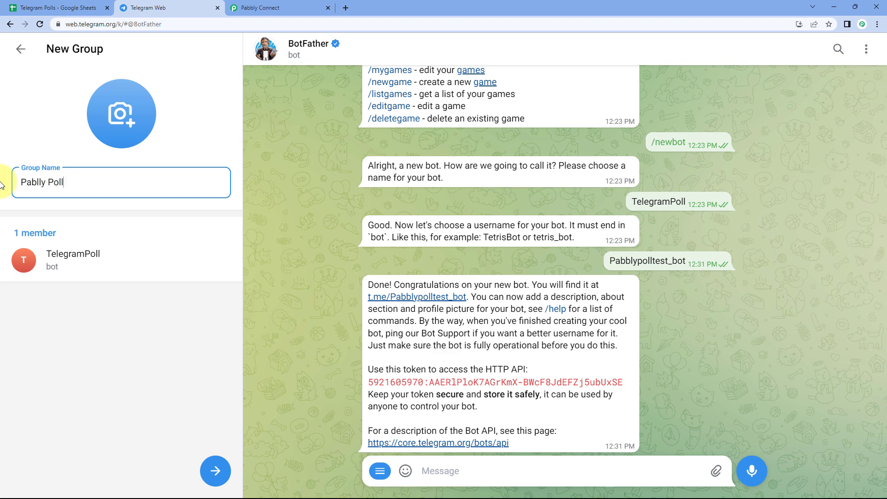
{"action": "left_click", "coordinate": [216, 469]}
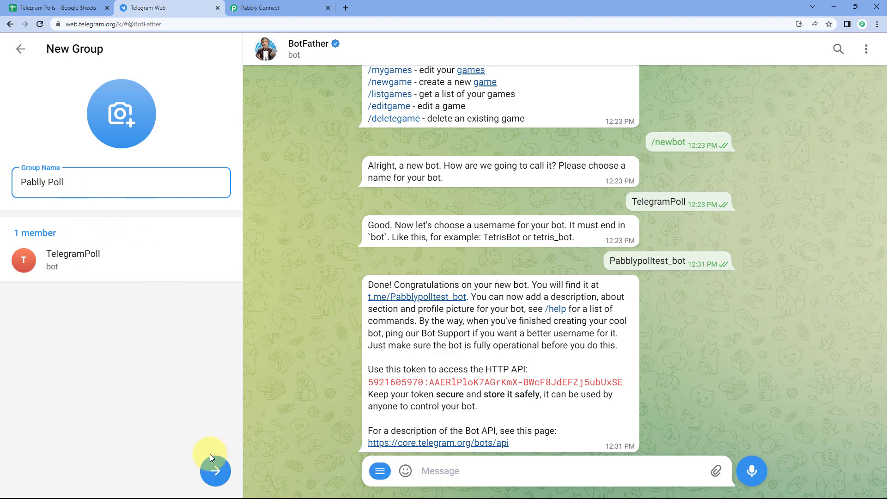
{"action": "left_click", "coordinate": [213, 471]}
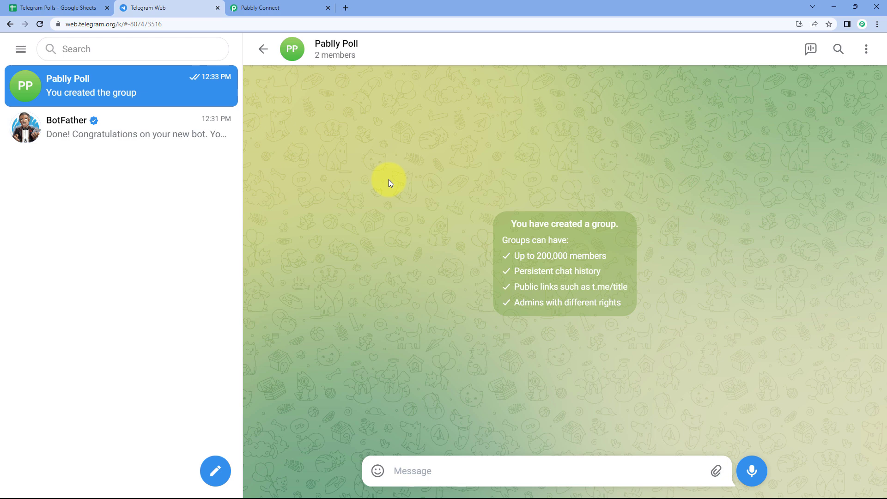
{"action": "left_click", "coordinate": [383, 55]}
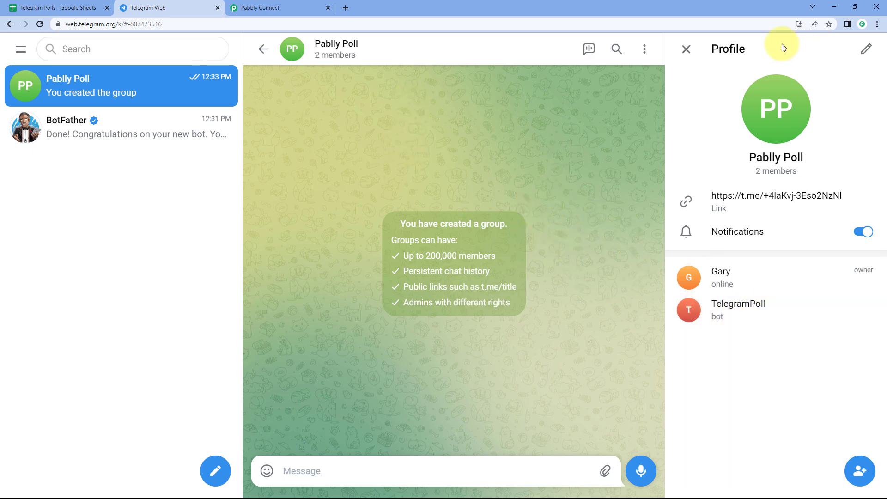
{"action": "left_click", "coordinate": [686, 49]}
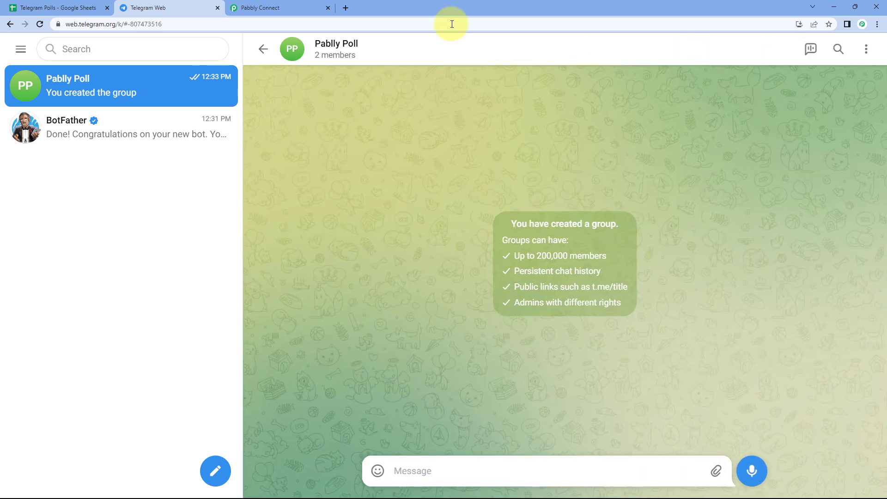
- Copy the Pablly Poll group's ID with its leading minus sign from the Telegram Web address and paste it as the Group ID in Pabbly Connect
{"action": "left_click", "coordinate": [294, 6]}
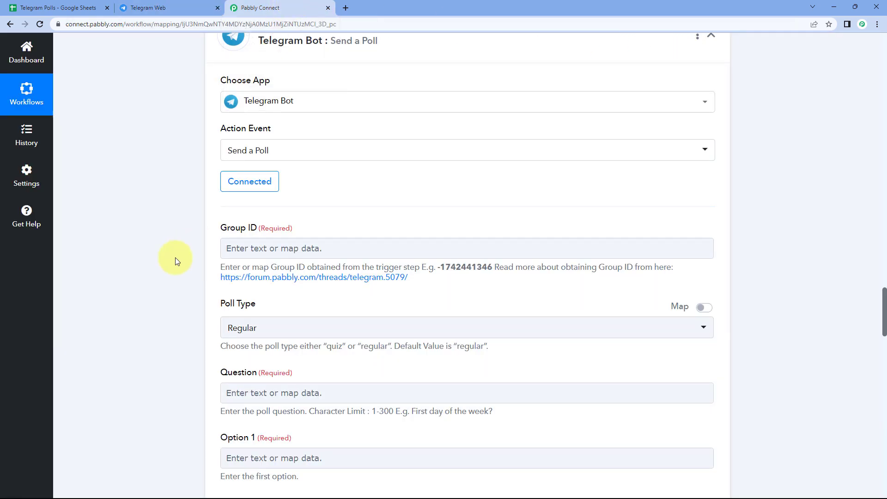
{"action": "scroll", "coordinate": [171, 254], "scroll_direction": "down", "scroll_amount": 2}
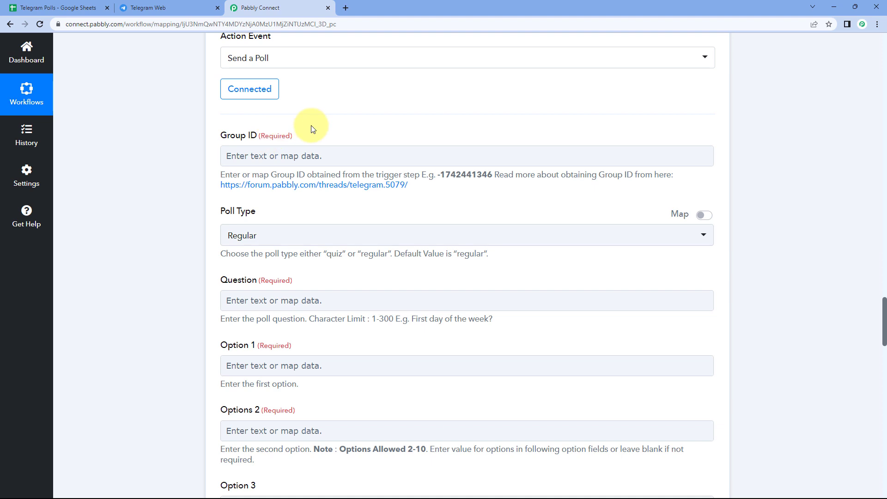
{"action": "left_click", "coordinate": [186, 7]}
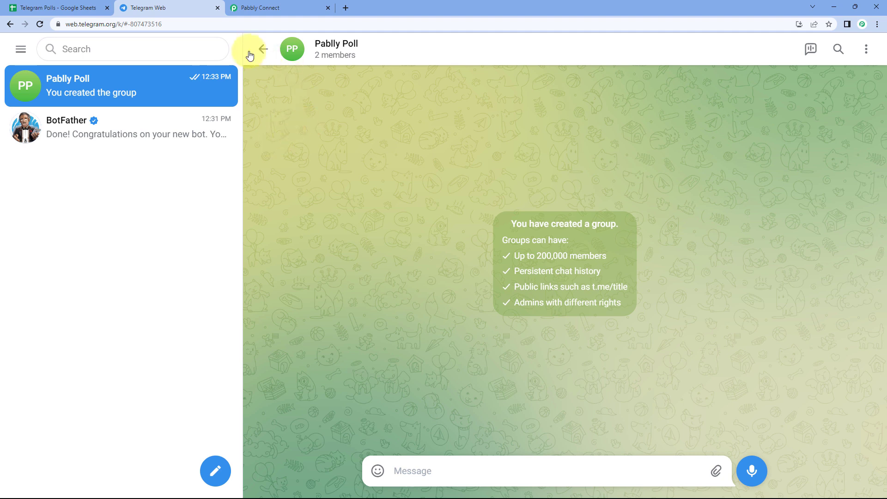
{"action": "double_click", "coordinate": [176, 24]}
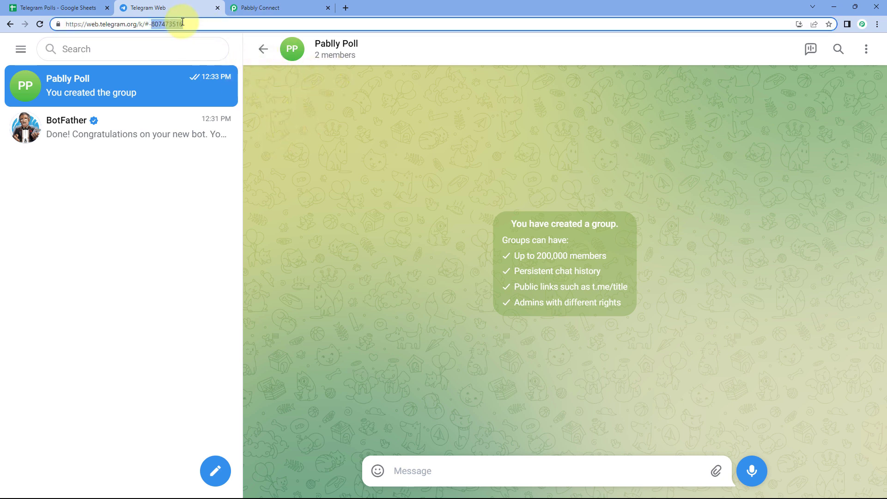
{"action": "left_click_drag", "start_coordinate": [149, 25], "coordinate": [190, 24]}
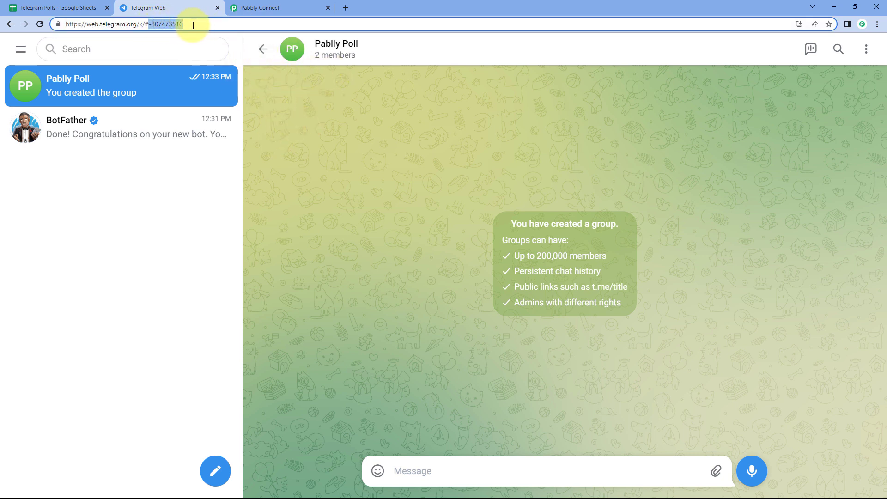
{"action": "right_click", "coordinate": [174, 24]}
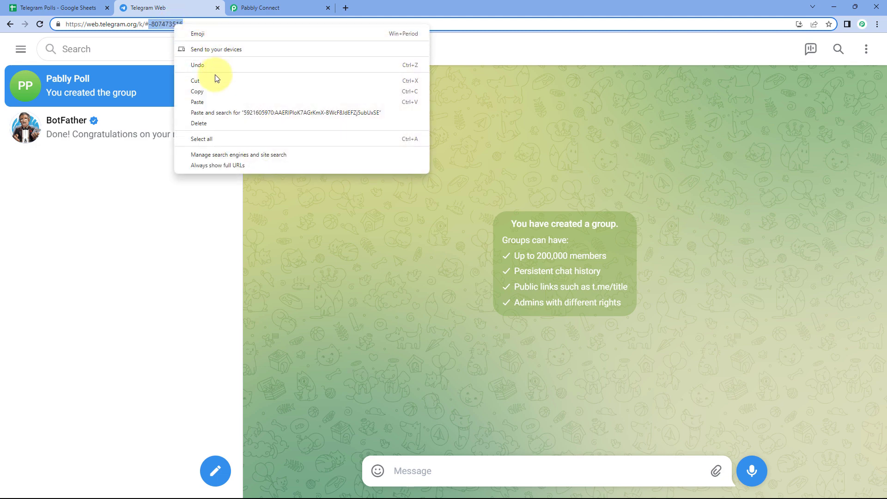
{"action": "left_click", "coordinate": [211, 90]}
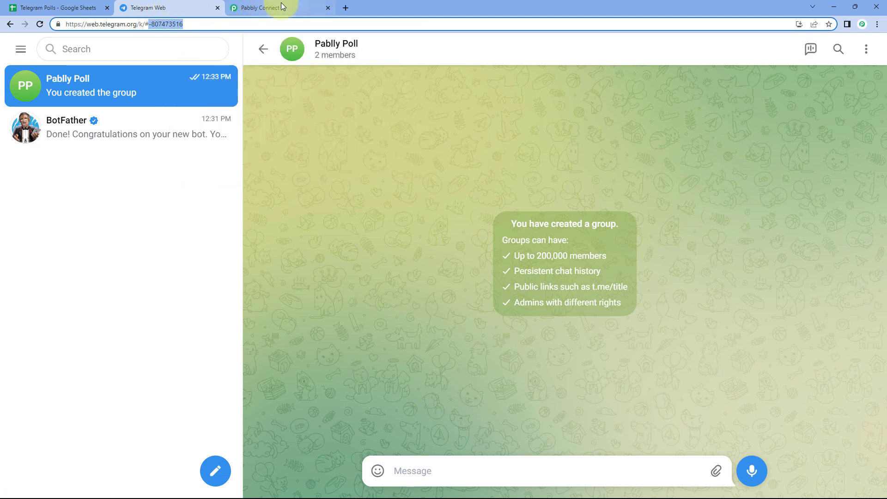
{"action": "left_click", "coordinate": [303, 109]}
{"action": "left_click", "coordinate": [264, 7]}
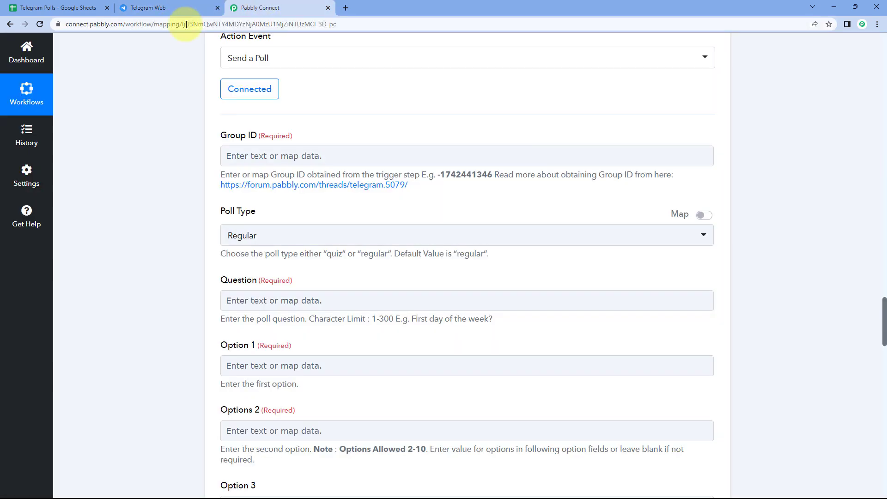
{"action": "left_click", "coordinate": [265, 155]}
{"action": "right_click", "coordinate": [264, 156]}
{"action": "left_click", "coordinate": [304, 231]}
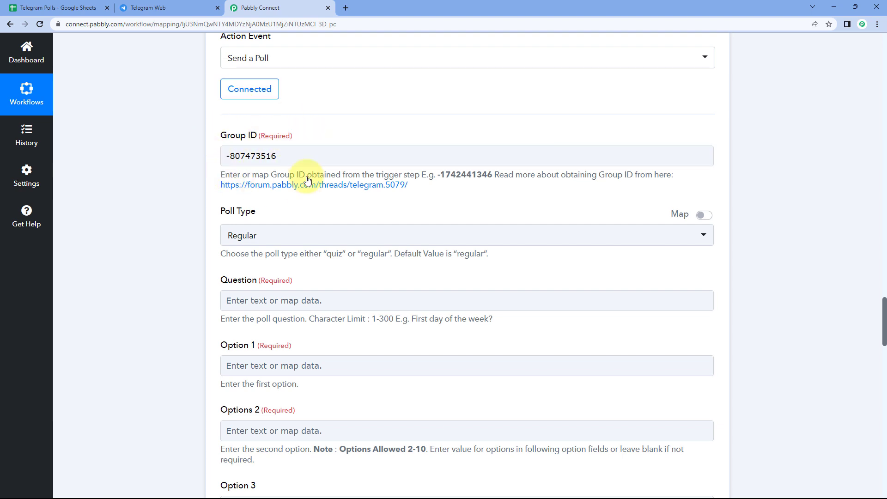
- Set the Poll Type of the Send a Poll action to Regular
{"action": "scroll", "coordinate": [236, 156], "scroll_direction": "down", "scroll_amount": 3}
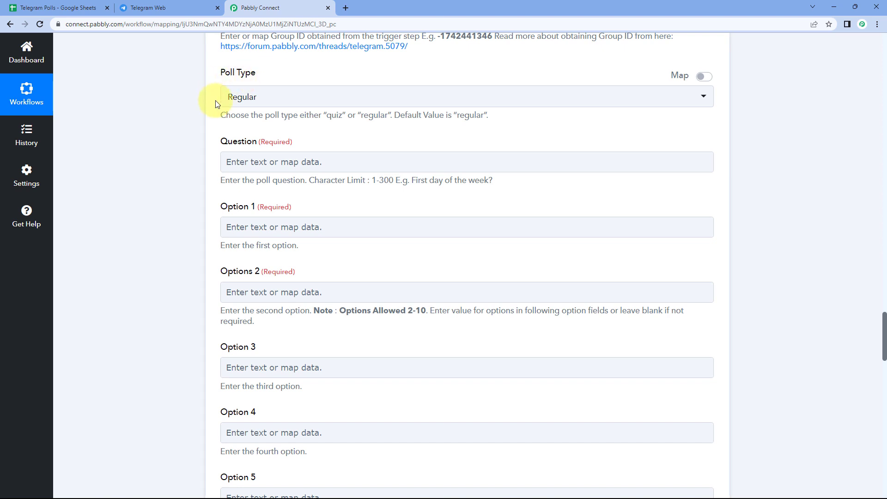
{"action": "left_click", "coordinate": [276, 97]}
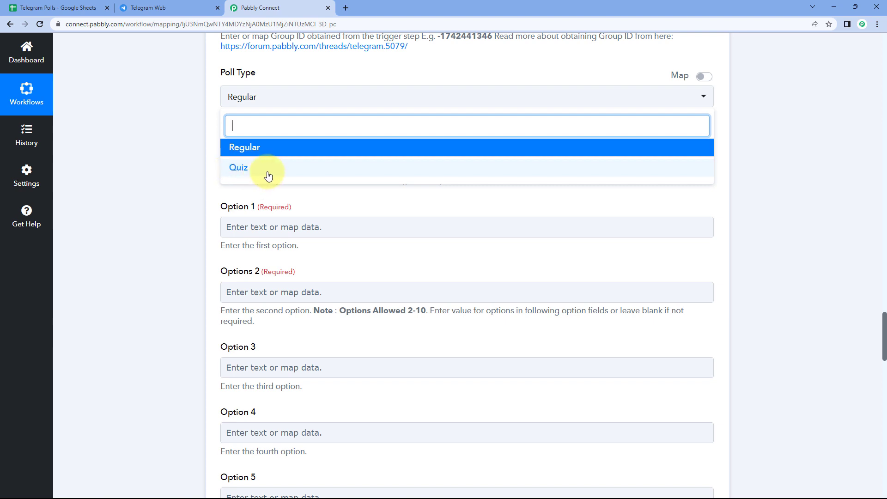
{"action": "left_click", "coordinate": [271, 148]}
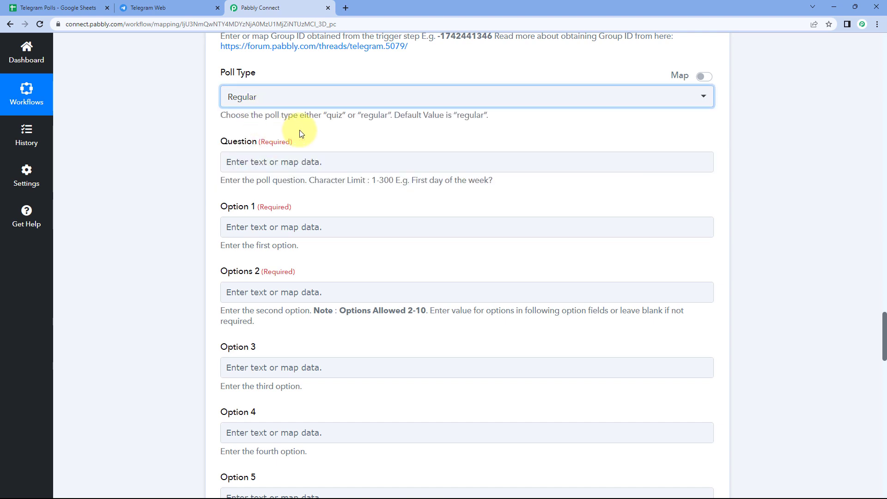
- Switch to the Telegram Polls spreadsheet in Google Sheets and examine the first poll question and its four options in row 2
{"action": "scroll", "coordinate": [300, 131], "scroll_direction": "down", "scroll_amount": 1}
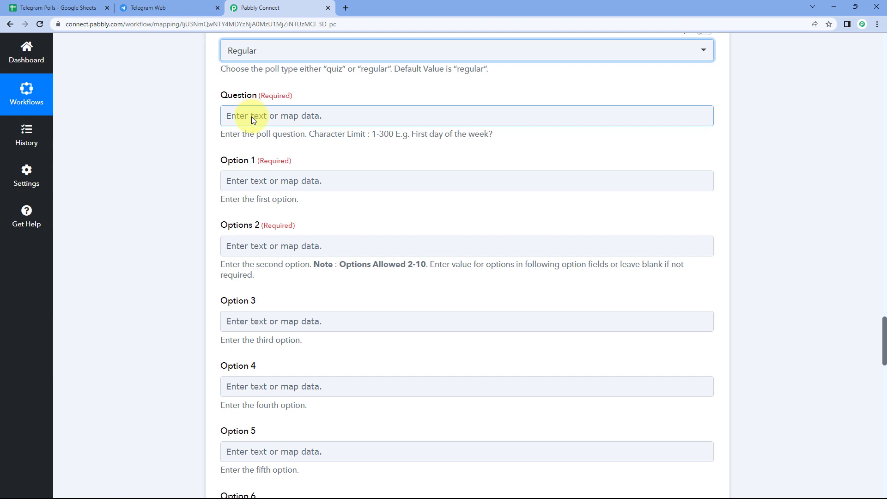
{"action": "left_click", "coordinate": [58, 8]}
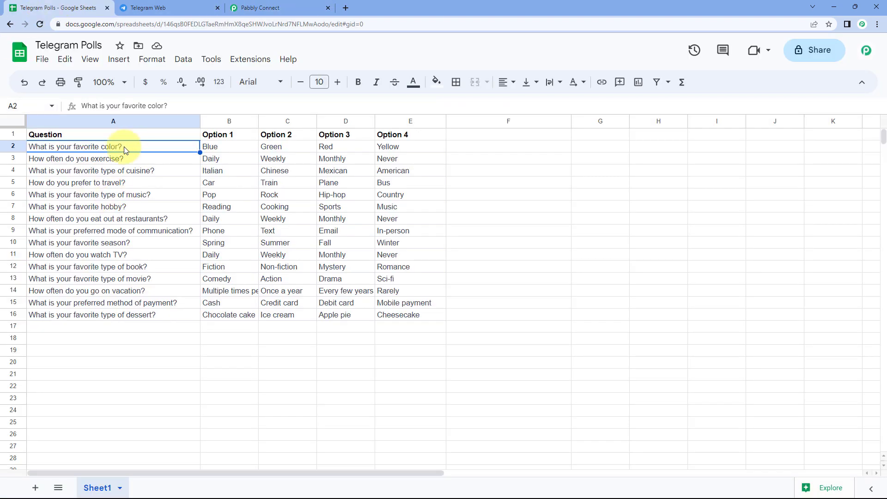
{"action": "left_click", "coordinate": [209, 147]}
{"action": "left_click_drag", "start_coordinate": [270, 150], "coordinate": [411, 145]}
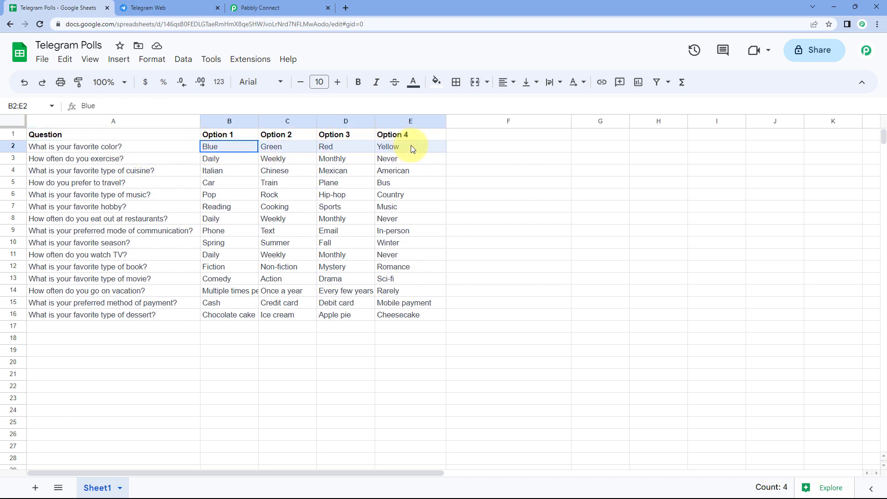
{"action": "left_click", "coordinate": [171, 147]}
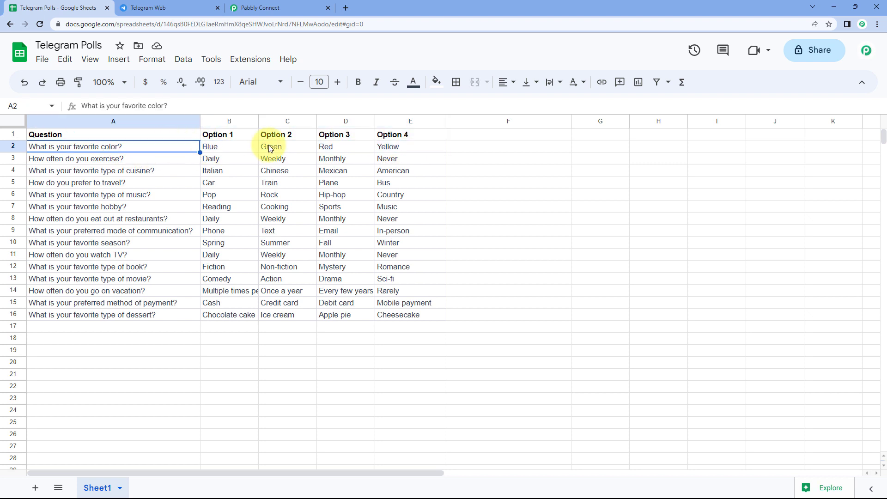
- Return to Pabbly Connect and review the question and options in the Google Sheets action's received response
{"action": "left_click", "coordinate": [283, 6]}
{"action": "scroll", "coordinate": [173, 190], "scroll_direction": "up", "scroll_amount": 10}
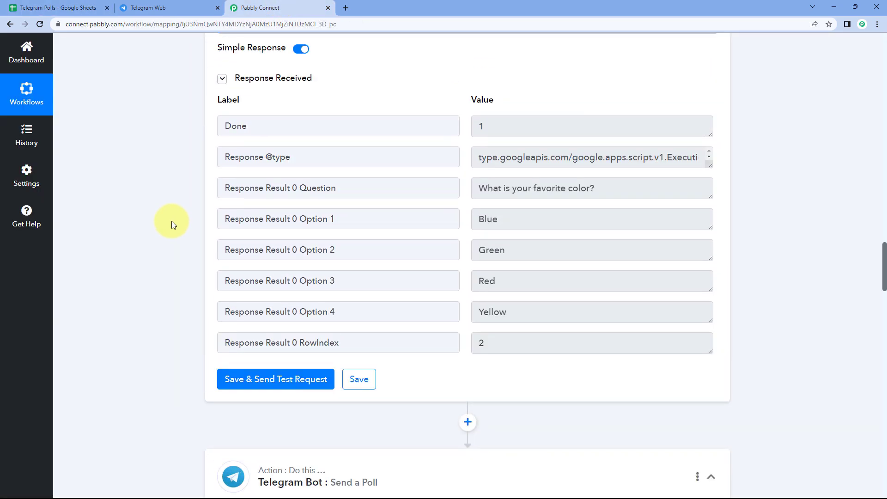
{"action": "scroll", "coordinate": [171, 221], "scroll_direction": "up", "scroll_amount": 1}
{"action": "left_click_drag", "start_coordinate": [600, 208], "coordinate": [465, 213]}
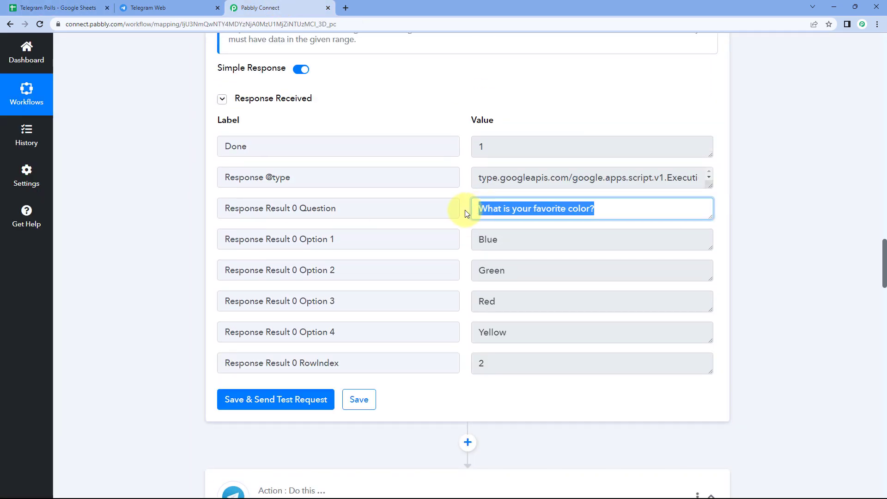
{"action": "left_click", "coordinate": [466, 213]}
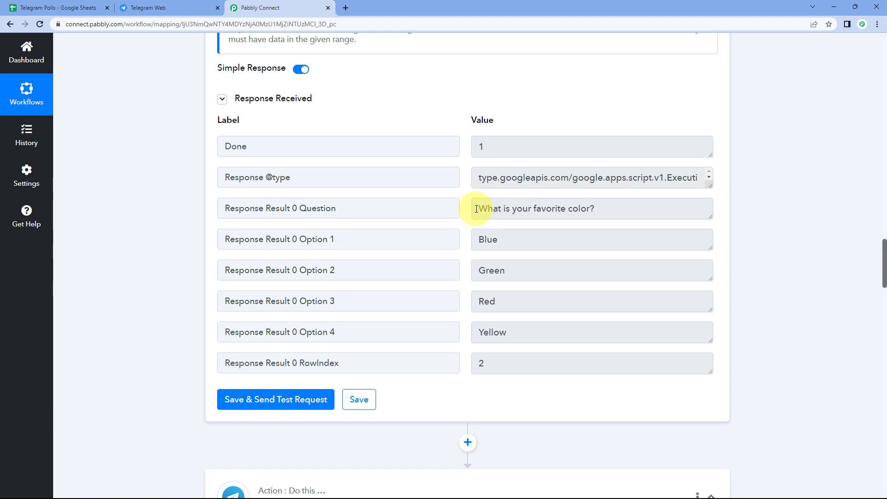
{"action": "left_click_drag", "start_coordinate": [476, 209], "coordinate": [630, 212]}
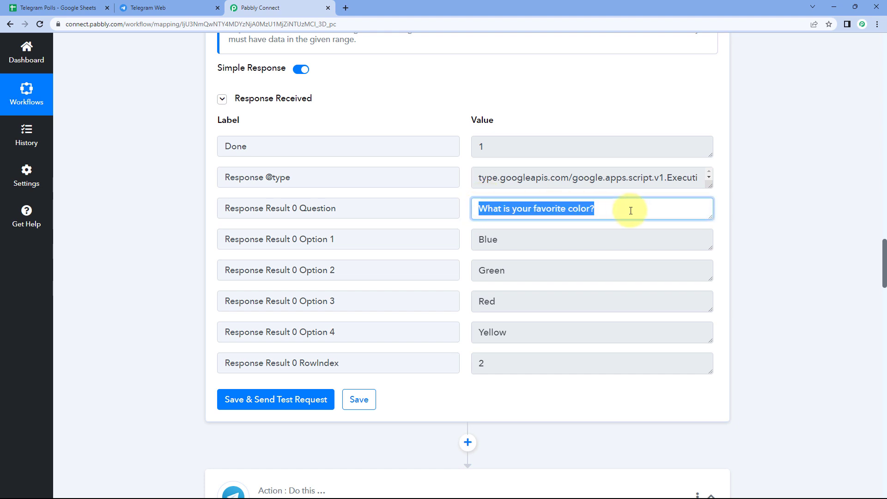
- Map the Question field of the Telegram Bot poll action to the Google Sheets step's Response Result 0 Question
{"action": "left_click", "coordinate": [462, 209]}
{"action": "mouse_move", "coordinate": [479, 208]}
{"action": "left_mouse_down"}
{"action": "mouse_move", "coordinate": [616, 209]}
{"action": "mouse_move", "coordinate": [476, 208]}
{"action": "left_mouse_up"}
{"action": "left_click", "coordinate": [618, 210]}
{"action": "left_click", "coordinate": [468, 210]}
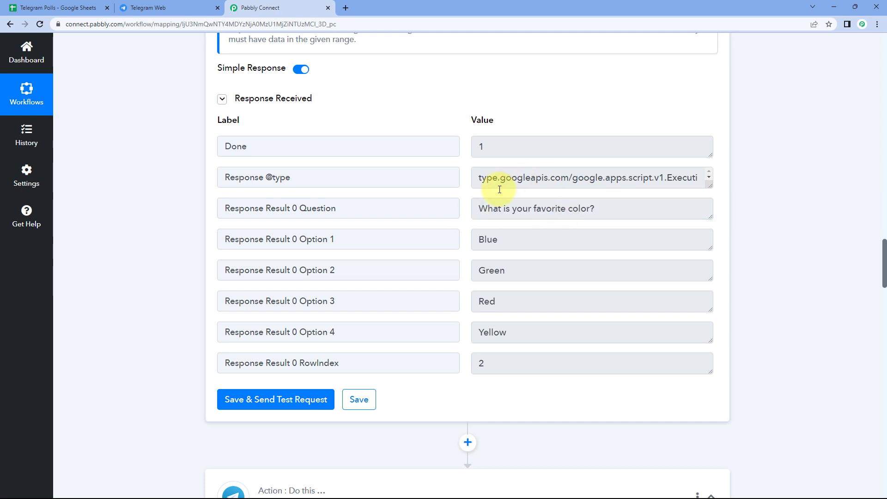
{"action": "scroll", "coordinate": [117, 235], "scroll_direction": "down", "scroll_amount": 15}
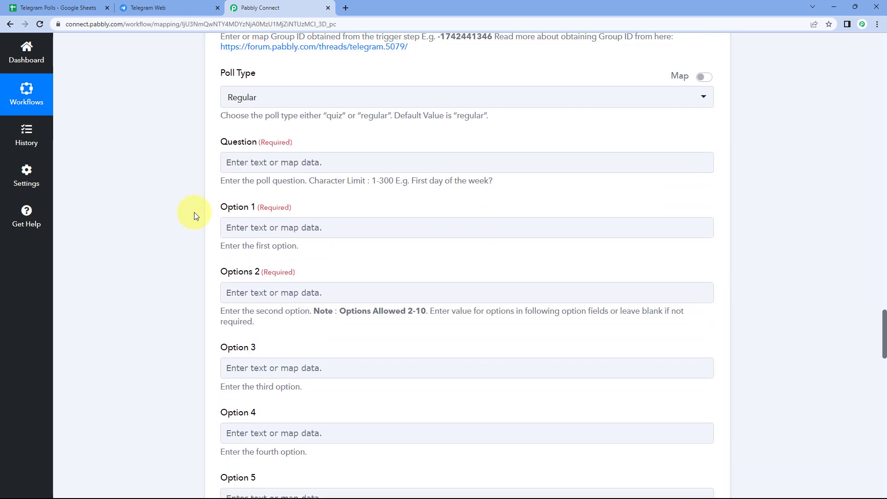
{"action": "left_click", "coordinate": [248, 168]}
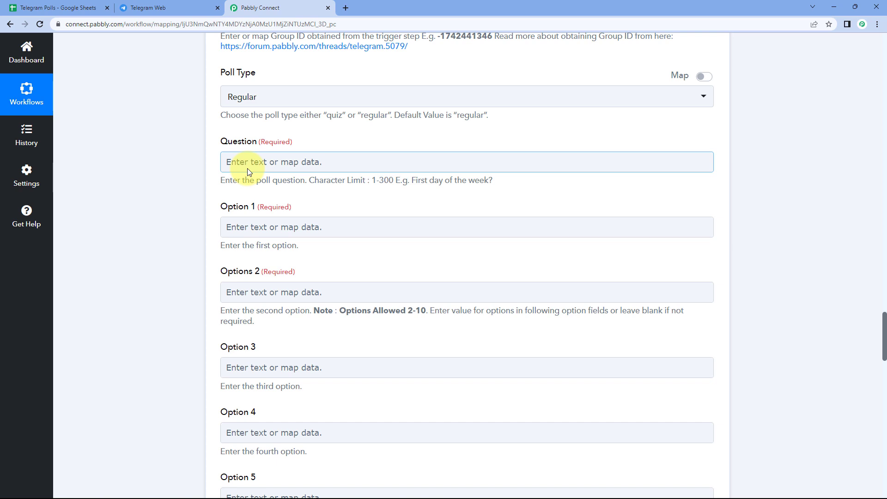
{"action": "left_click", "coordinate": [282, 157]}
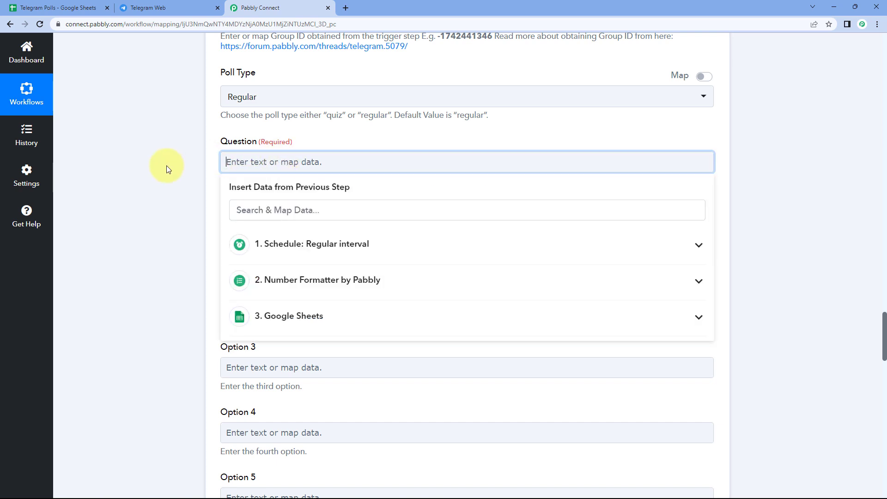
{"action": "scroll", "coordinate": [166, 165], "scroll_direction": "up", "scroll_amount": 1}
{"action": "scroll", "coordinate": [166, 165], "scroll_direction": "down", "scroll_amount": 2}
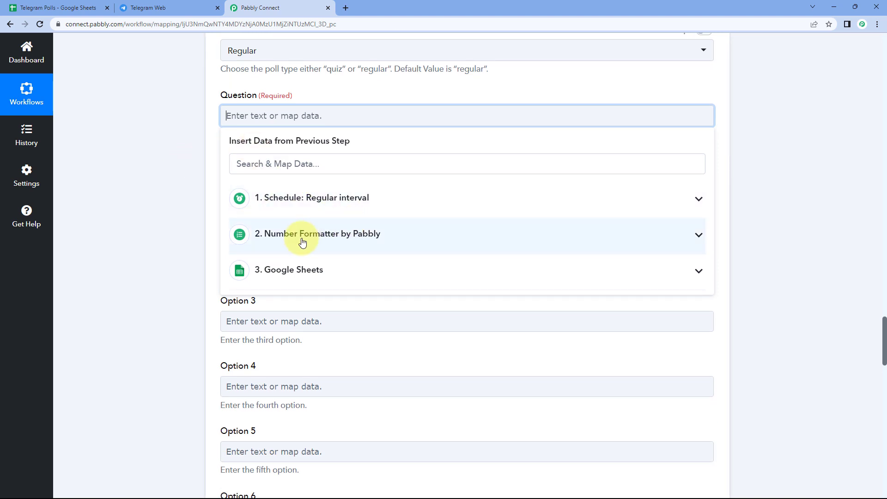
{"action": "left_click", "coordinate": [325, 273]}
{"action": "scroll", "coordinate": [210, 258], "scroll_direction": "down", "scroll_amount": 2}
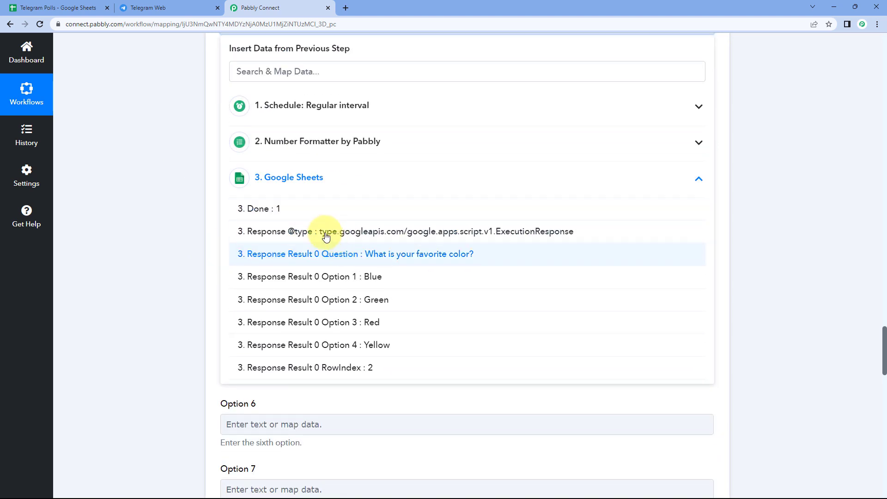
{"action": "left_click", "coordinate": [333, 255]}
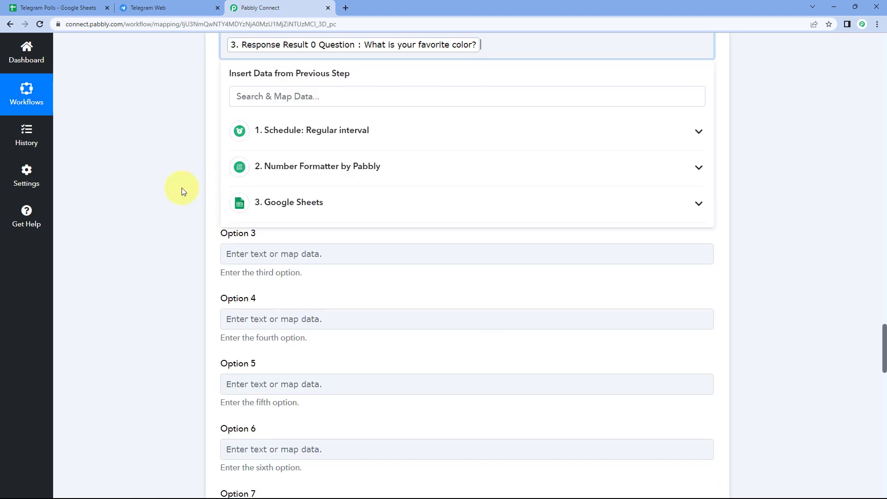
{"action": "left_click", "coordinate": [180, 187]}
- Compare the mapped poll question with the Google Sheets response and the Question column of the Telegram Polls spreadsheet
{"action": "left_click", "coordinate": [58, 7]}
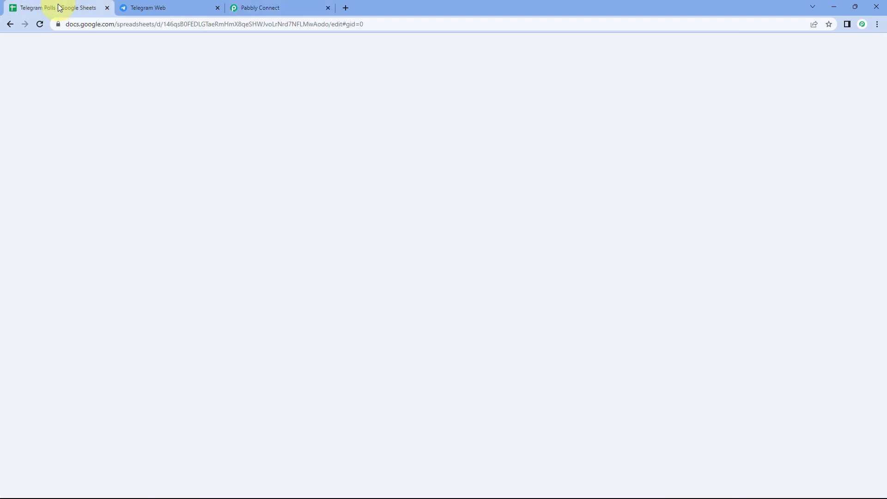
{"action": "left_click", "coordinate": [270, 7]}
{"action": "scroll", "coordinate": [187, 127], "scroll_direction": "up", "scroll_amount": 10}
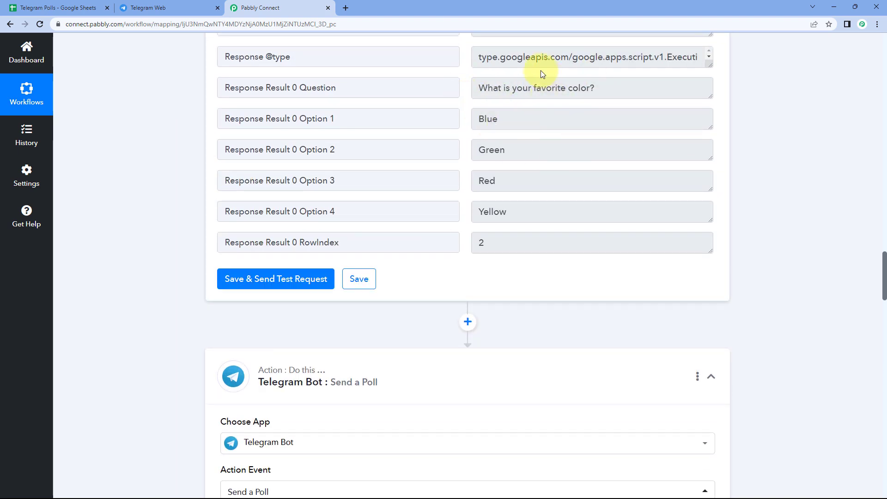
{"action": "scroll", "coordinate": [184, 226], "scroll_direction": "down", "scroll_amount": 10}
{"action": "scroll", "coordinate": [184, 226], "scroll_direction": "up", "scroll_amount": 5}
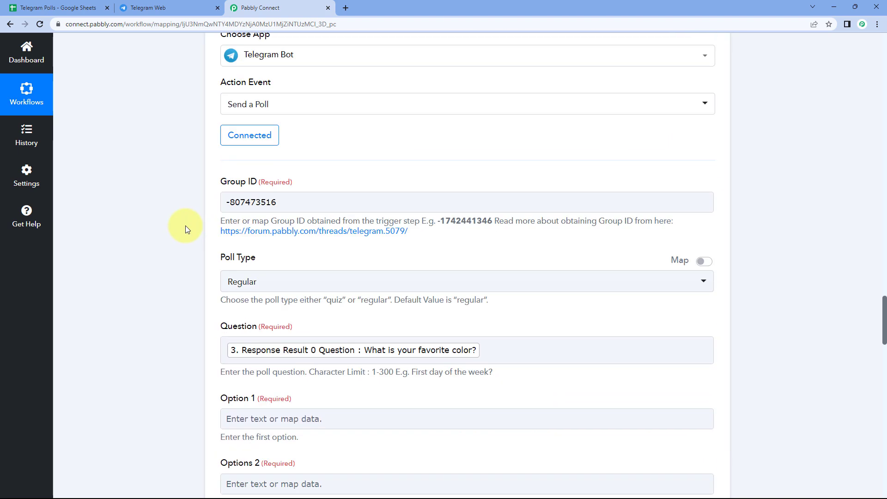
{"action": "scroll", "coordinate": [185, 224], "scroll_direction": "up", "scroll_amount": 3}
{"action": "left_click", "coordinate": [56, 7]}
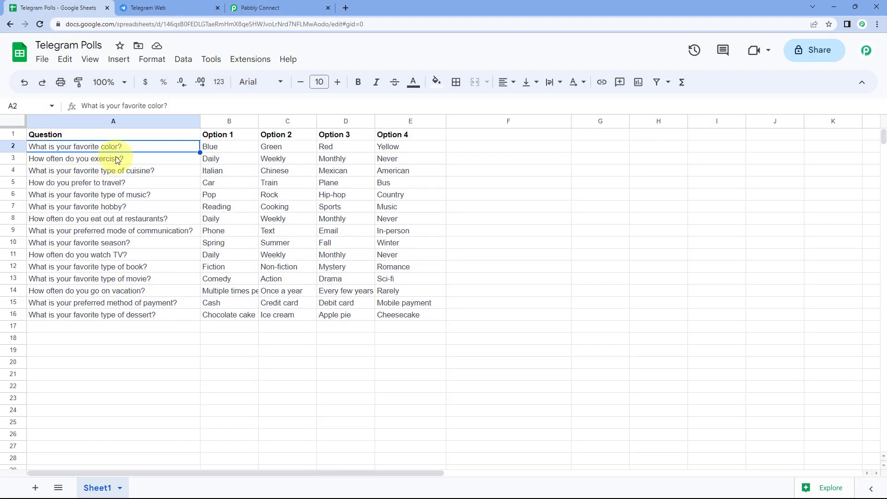
{"action": "left_click", "coordinate": [254, 5]}
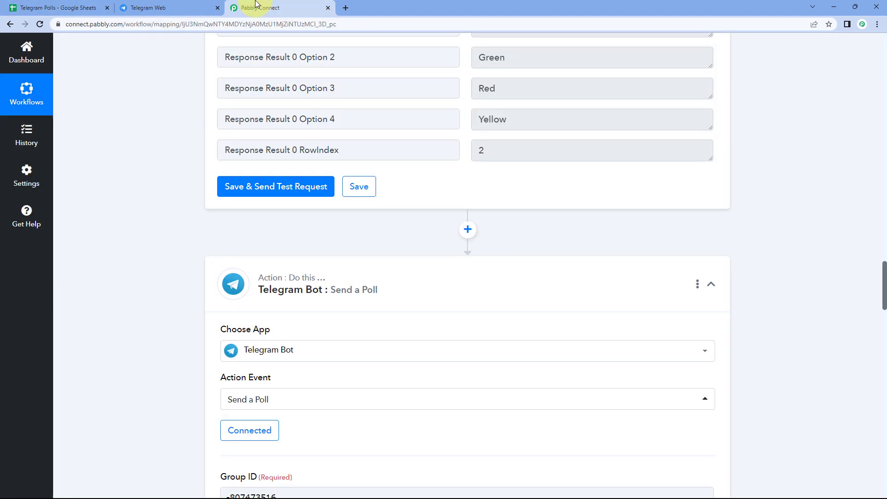
- Review the Send a Poll action's answer fields from Option 1 to Option 10, checking which are required
{"action": "scroll", "coordinate": [144, 201], "scroll_direction": "down", "scroll_amount": 8}
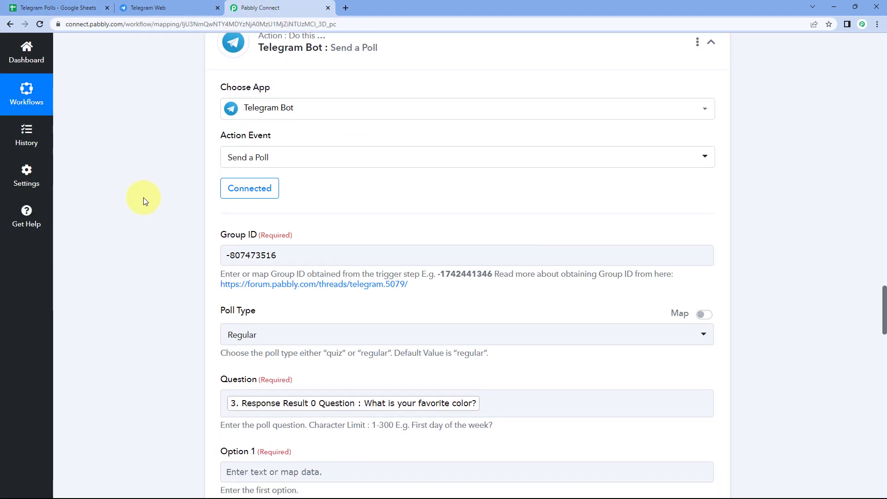
{"action": "scroll", "coordinate": [143, 198], "scroll_direction": "down", "scroll_amount": 3}
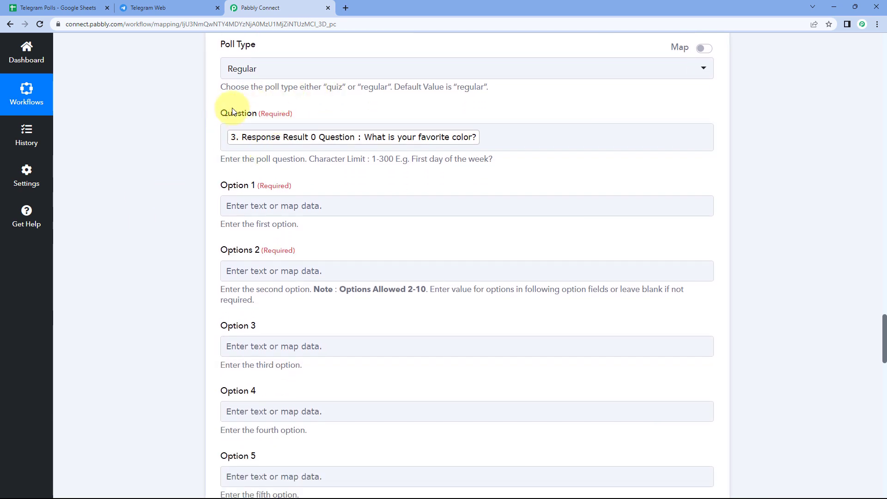
{"action": "scroll", "coordinate": [206, 129], "scroll_direction": "down", "scroll_amount": 1}
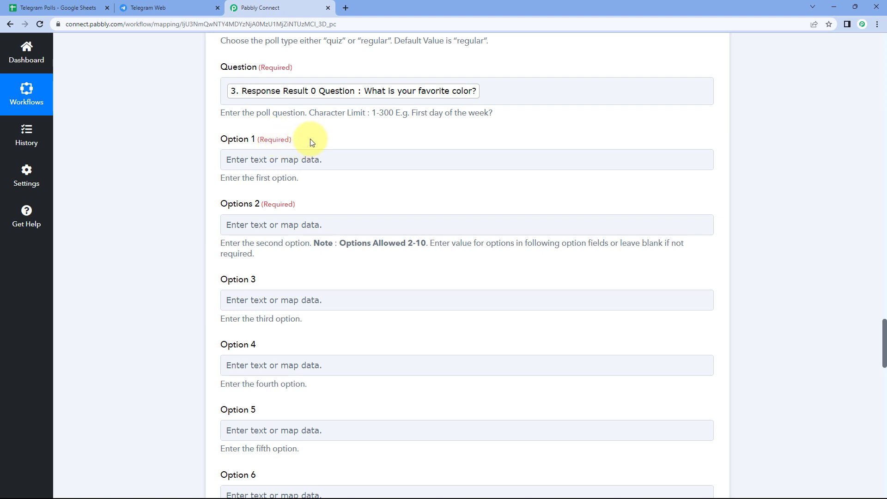
{"action": "scroll", "coordinate": [309, 138], "scroll_direction": "down", "scroll_amount": 1}
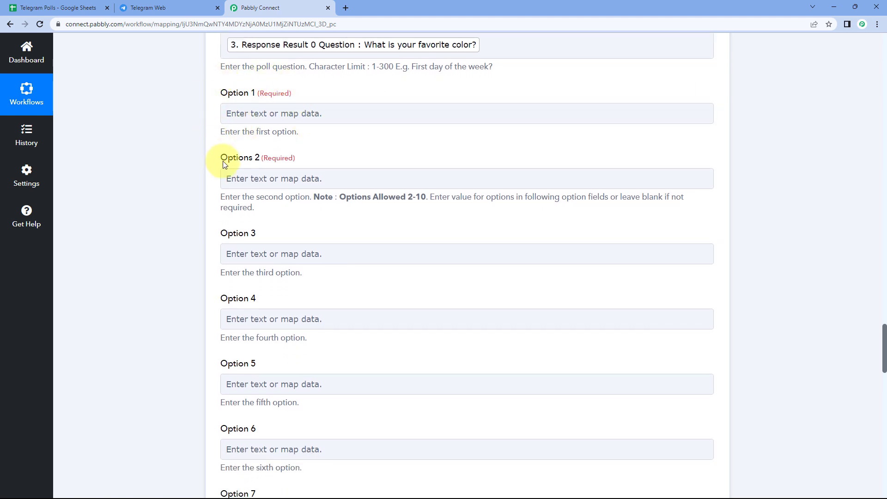
{"action": "scroll", "coordinate": [195, 171], "scroll_direction": "down", "scroll_amount": 5}
{"action": "scroll", "coordinate": [195, 172], "scroll_direction": "down", "scroll_amount": 4}
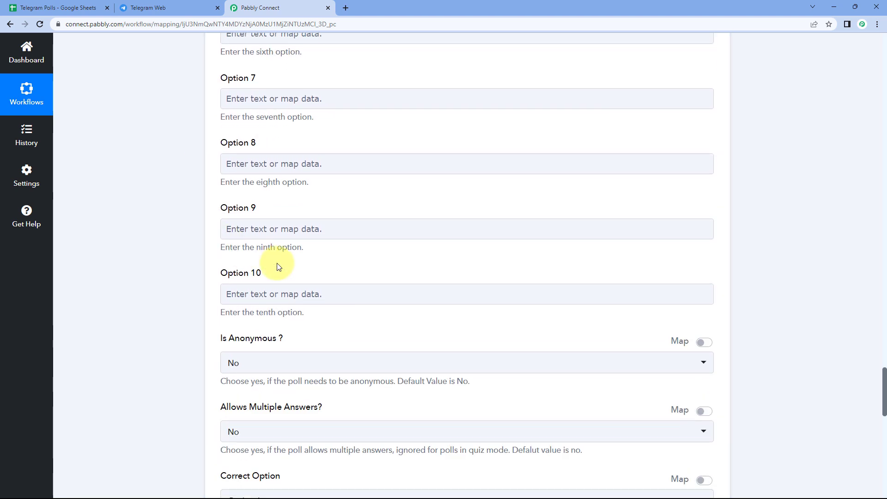
{"action": "scroll", "coordinate": [289, 277], "scroll_direction": "up", "scroll_amount": 9}
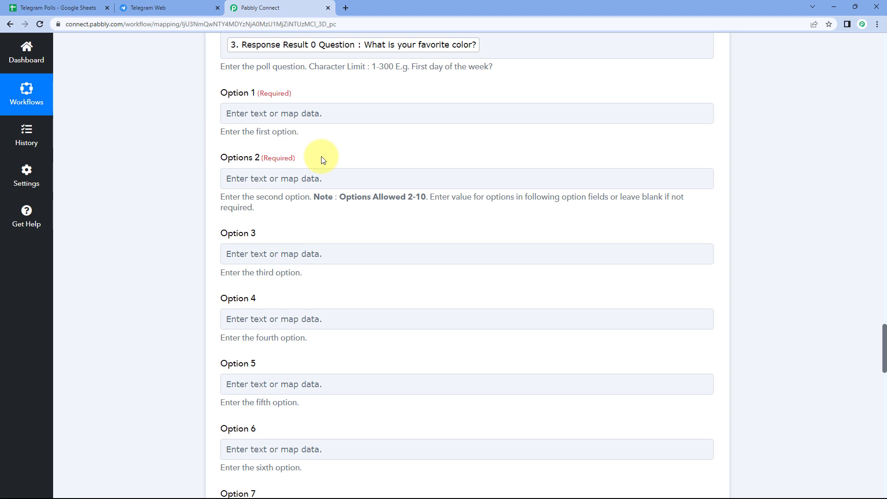
{"action": "scroll", "coordinate": [324, 161], "scroll_direction": "down", "scroll_amount": 6}
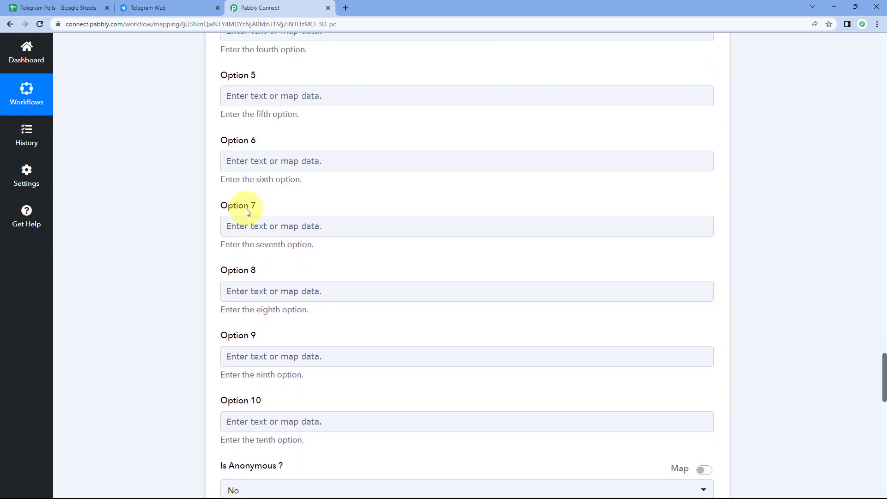
{"action": "scroll", "coordinate": [247, 212], "scroll_direction": "down", "scroll_amount": 2}
{"action": "scroll", "coordinate": [331, 184], "scroll_direction": "up", "scroll_amount": 2}
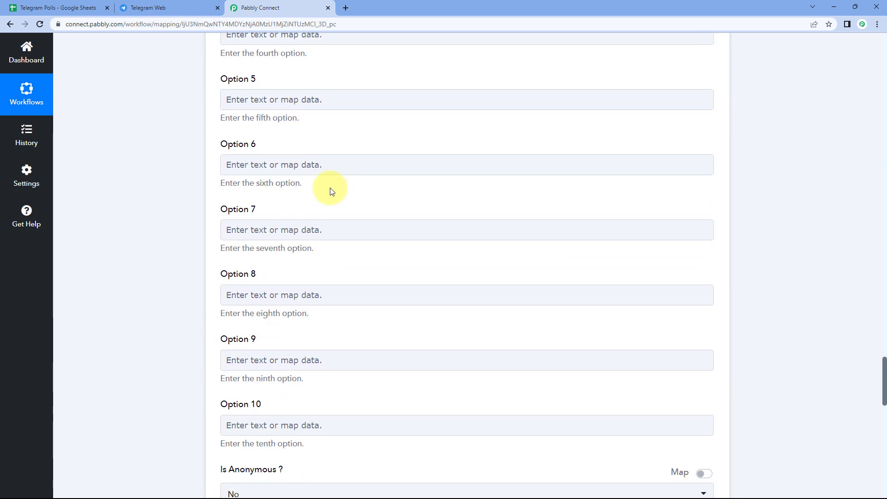
{"action": "scroll", "coordinate": [331, 188], "scroll_direction": "up", "scroll_amount": 7}
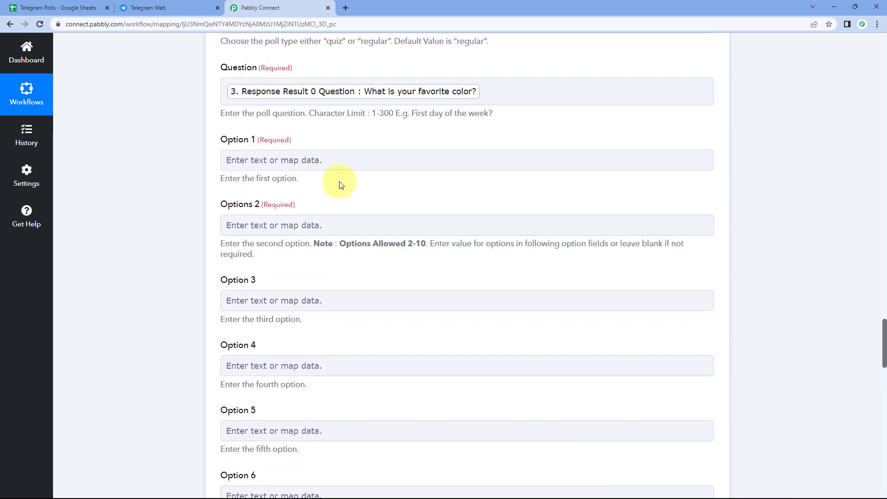
{"action": "scroll", "coordinate": [341, 185], "scroll_direction": "up", "scroll_amount": 1}
- Examine the question and its four answer options in row 2 of the Telegram Polls spreadsheet in Google Sheets, returning to Pabbly Connect
{"action": "left_click", "coordinate": [70, 6]}
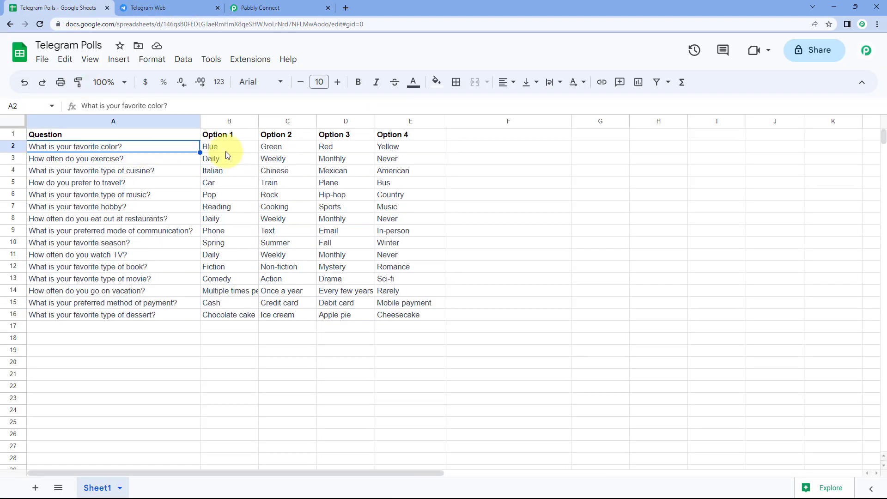
{"action": "left_click_drag", "start_coordinate": [229, 148], "coordinate": [385, 146]}
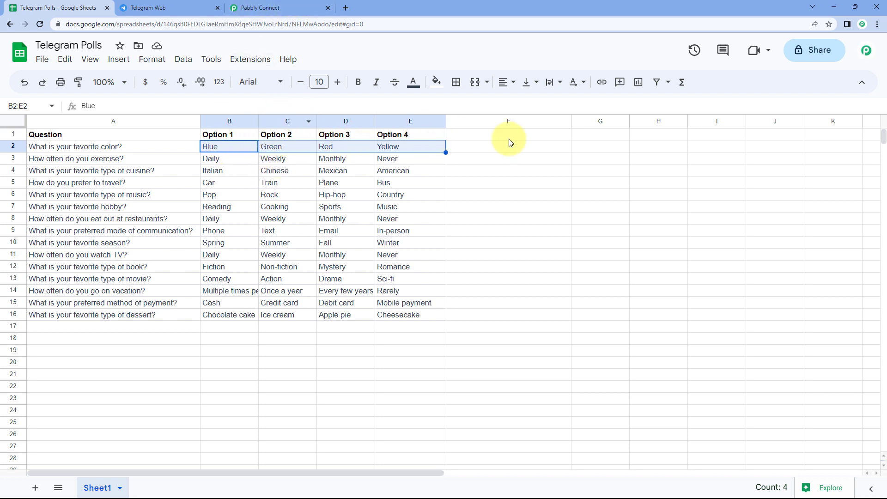
{"action": "left_click", "coordinate": [301, 4]}
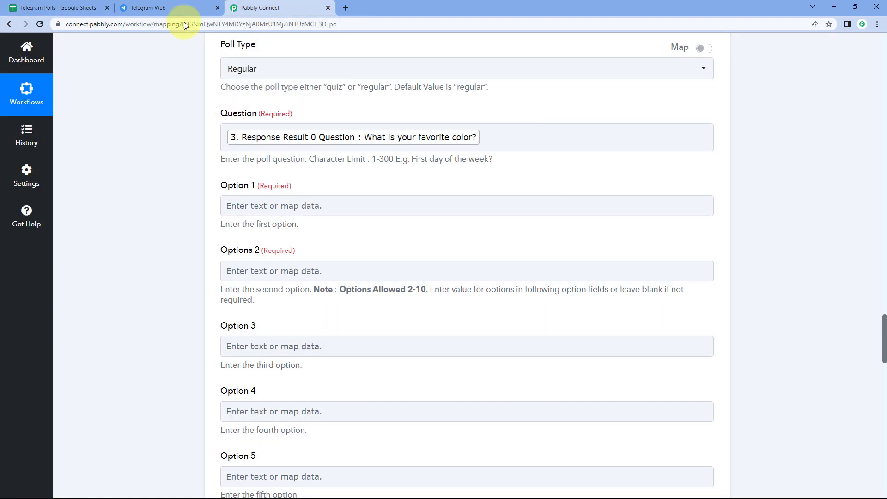
{"action": "scroll", "coordinate": [131, 161], "scroll_direction": "down", "scroll_amount": 1}
{"action": "left_click", "coordinate": [53, 7]}
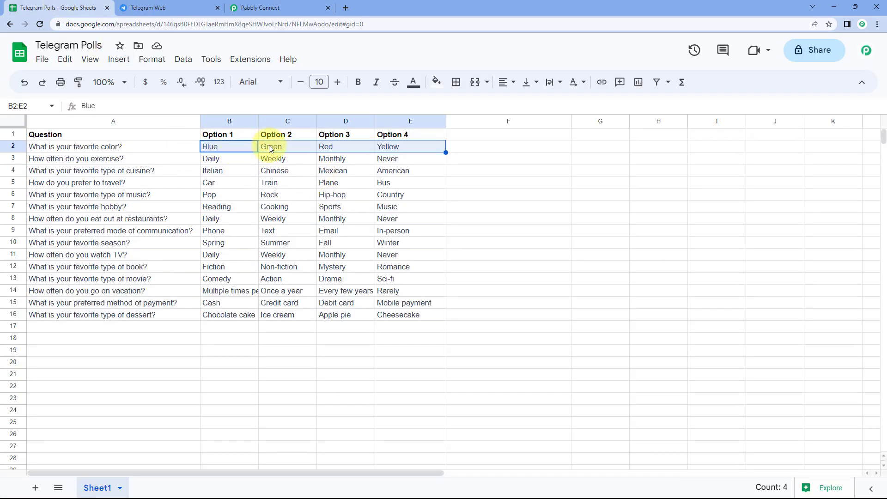
{"action": "left_click_drag", "start_coordinate": [138, 146], "coordinate": [398, 147]}
{"action": "left_click", "coordinate": [260, 7]}
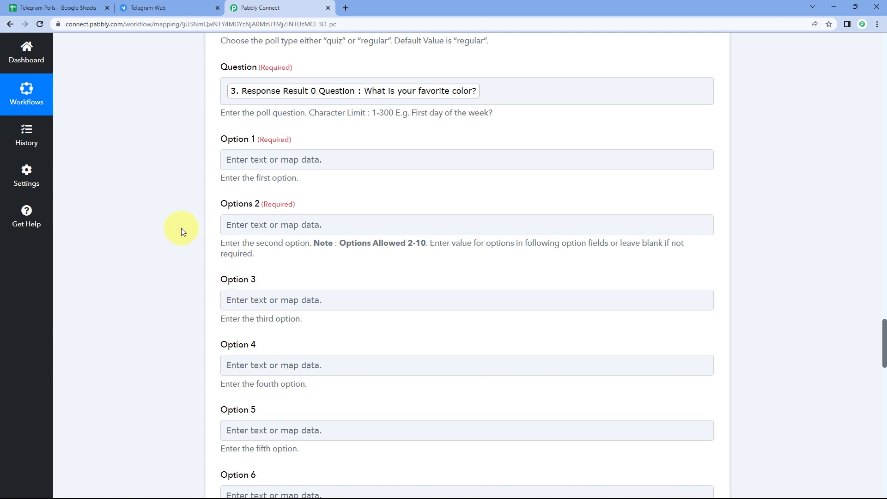
- Examine the Option 1 to Option 4 values in the Google Sheets step's received response
{"action": "scroll", "coordinate": [181, 229], "scroll_direction": "up", "scroll_amount": 5}
{"action": "scroll", "coordinate": [182, 229], "scroll_direction": "up", "scroll_amount": 9}
{"action": "left_click_drag", "start_coordinate": [512, 166], "coordinate": [458, 188]}
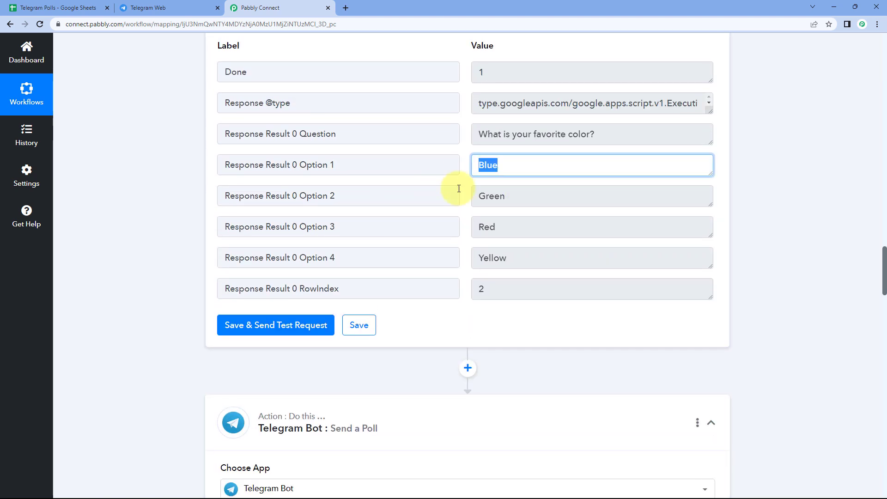
{"action": "left_click_drag", "start_coordinate": [518, 197], "coordinate": [455, 208]}
{"action": "left_click_drag", "start_coordinate": [506, 228], "coordinate": [476, 231]}
{"action": "left_click_drag", "start_coordinate": [520, 259], "coordinate": [451, 246]}
{"action": "left_click", "coordinate": [459, 231]}
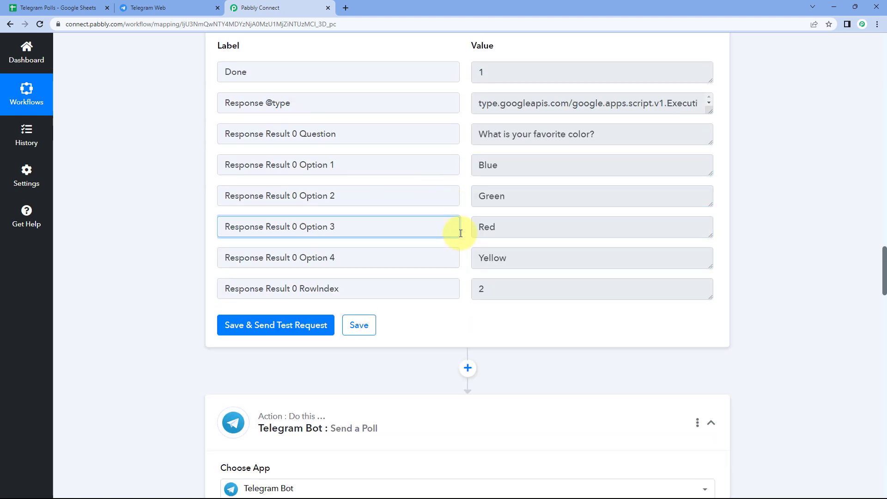
- Map the poll's Option 1 field to the Google Sheets step's Response Result 0 Option 1
{"action": "scroll", "coordinate": [199, 245], "scroll_direction": "down", "scroll_amount": 12}
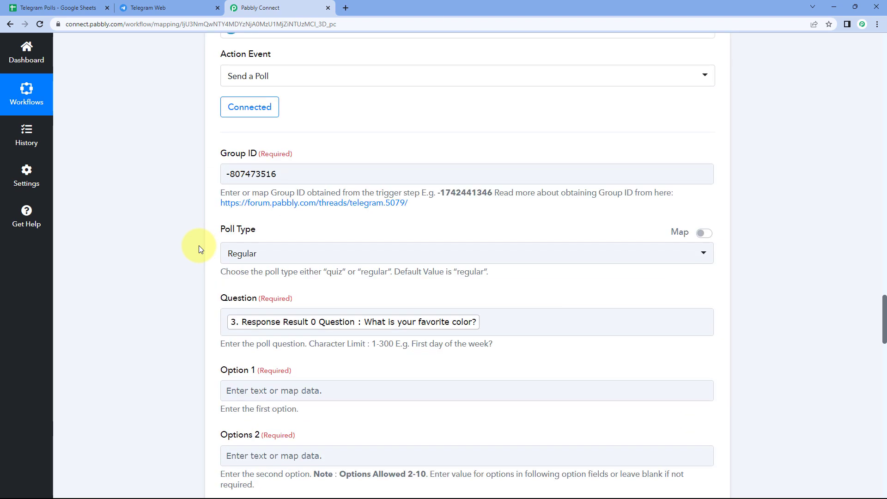
{"action": "scroll", "coordinate": [199, 246], "scroll_direction": "down", "scroll_amount": 2}
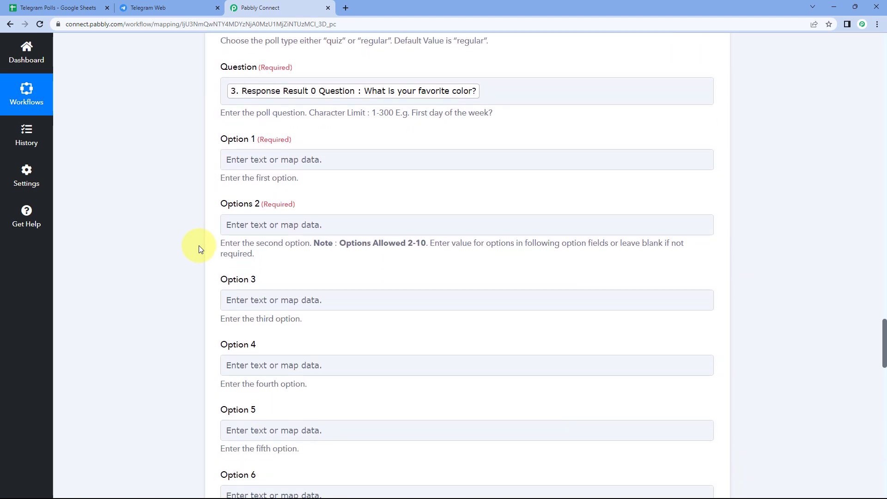
{"action": "left_click", "coordinate": [256, 158]}
{"action": "scroll", "coordinate": [231, 185], "scroll_direction": "down", "scroll_amount": 3}
{"action": "left_click", "coordinate": [296, 183]}
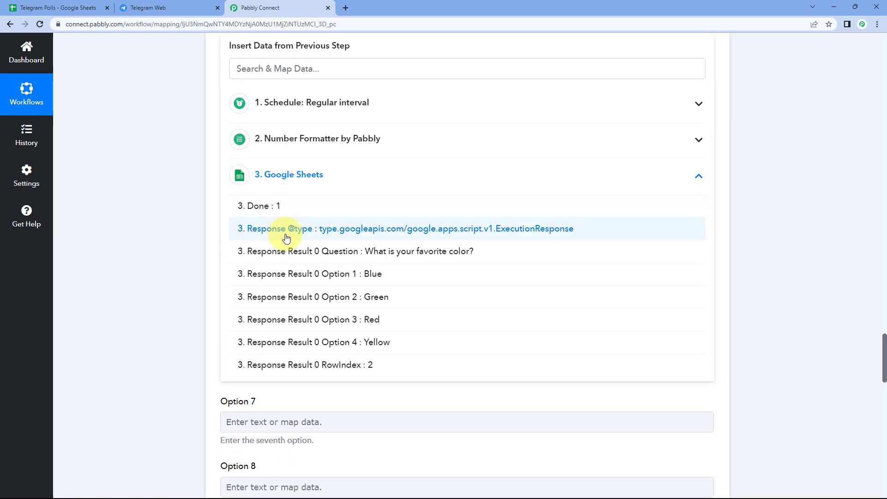
{"action": "left_click", "coordinate": [305, 274]}
{"action": "left_click", "coordinate": [185, 119]}
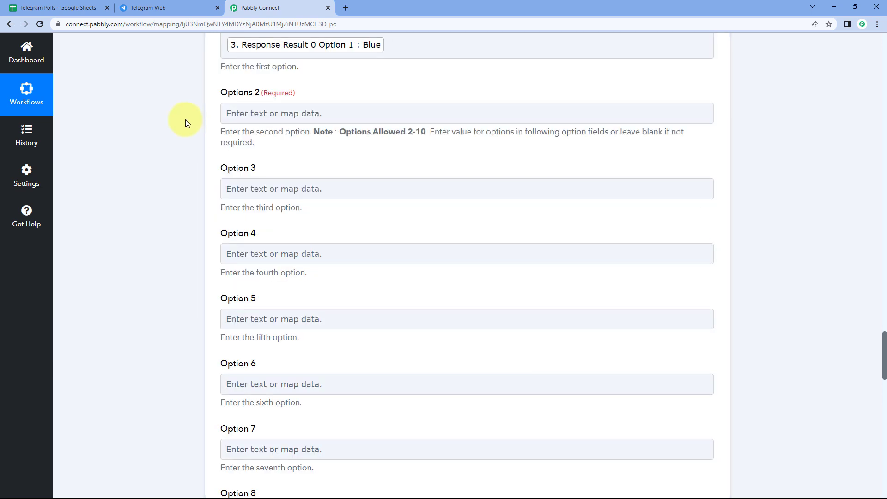
- Map the poll's Options 2 field to the Google Sheets step's Response Result 0 Option 2
{"action": "left_click", "coordinate": [253, 113]}
{"action": "left_click", "coordinate": [319, 276]}
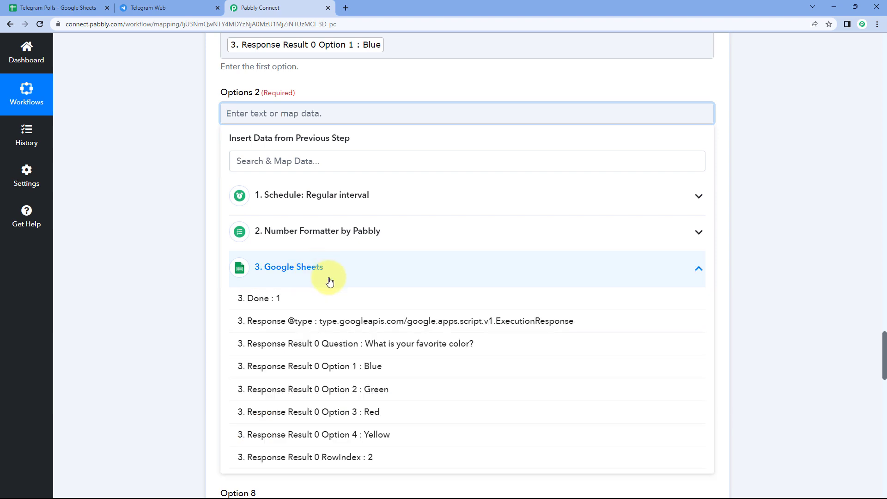
{"action": "left_click", "coordinate": [344, 389]}
{"action": "scroll", "coordinate": [161, 165], "scroll_direction": "down", "scroll_amount": 2}
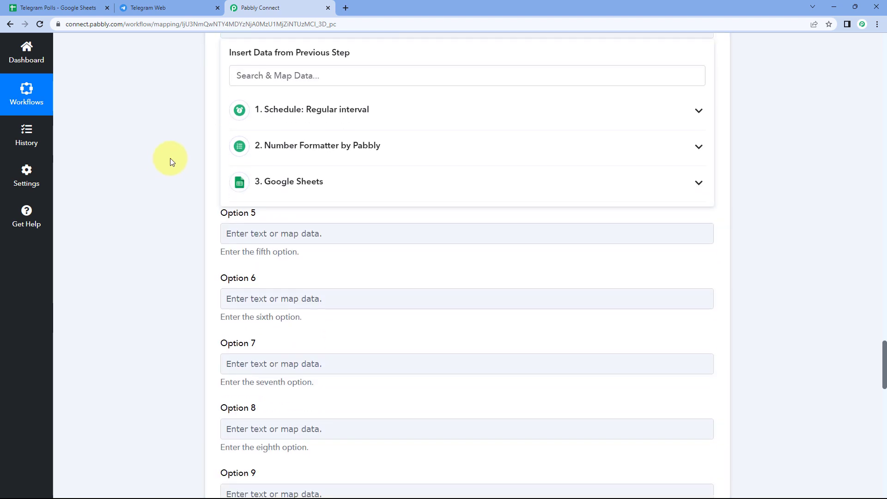
{"action": "left_click", "coordinate": [170, 158]}
- Map the poll's Option 3 field to the Google Sheets step's Response Result 0 Option 3
{"action": "left_click", "coordinate": [243, 111]}
{"action": "left_click", "coordinate": [286, 258]}
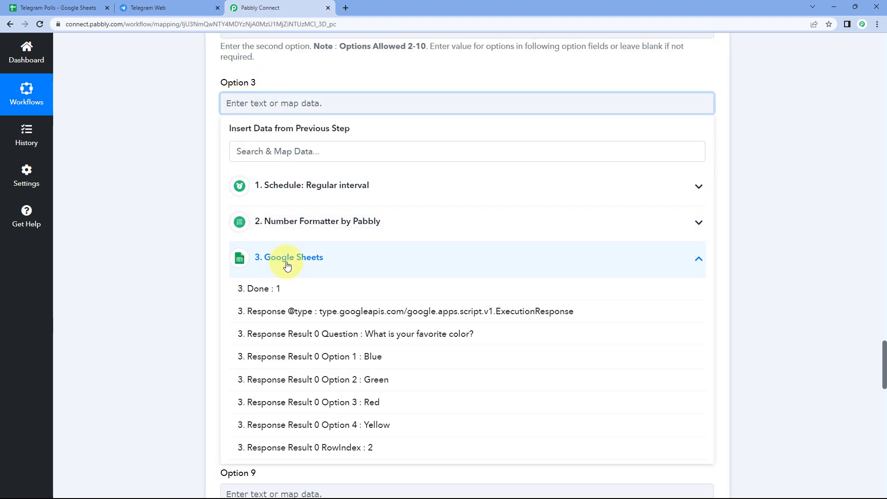
{"action": "left_click", "coordinate": [320, 401]}
{"action": "left_click", "coordinate": [178, 206]}
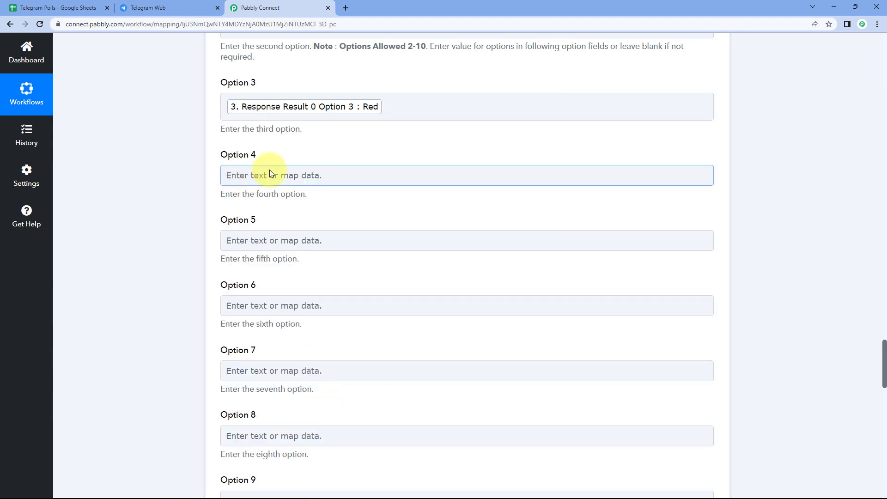
- Map the poll's Option 4 field to the Google Sheets step's Response Result 0 Option 4
{"action": "left_click", "coordinate": [271, 173]}
{"action": "left_click", "coordinate": [305, 341]}
{"action": "scroll", "coordinate": [307, 402], "scroll_direction": "down", "scroll_amount": 1}
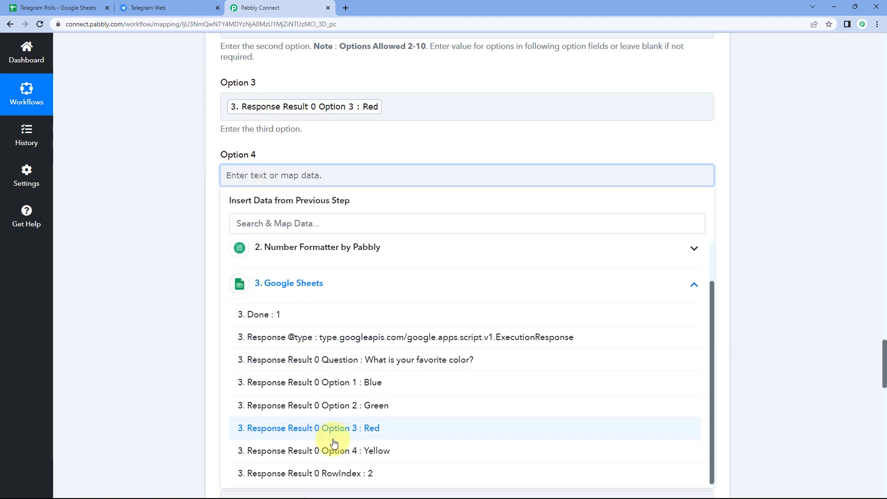
{"action": "left_click", "coordinate": [307, 449]}
{"action": "left_click", "coordinate": [185, 238]}
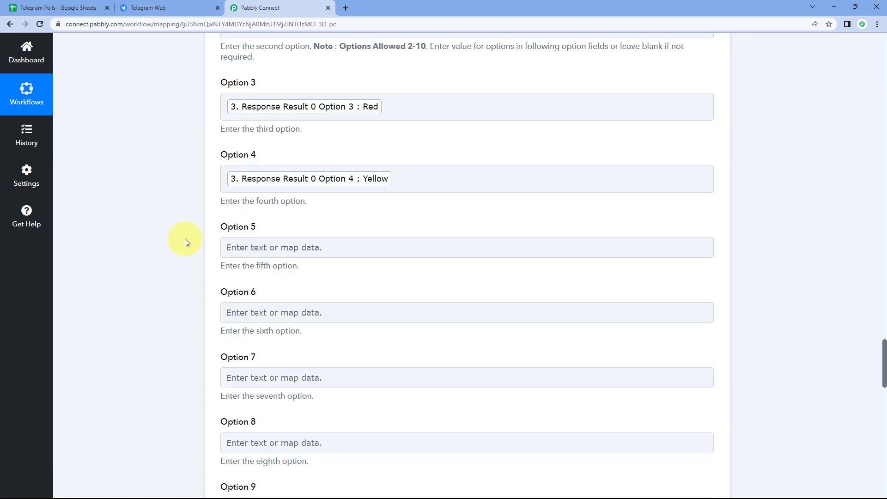
- Review the poll's mapped Question and Option 1 to Option 4 fields, including the unused option fields below them
{"action": "scroll", "coordinate": [195, 203], "scroll_direction": "down", "scroll_amount": 1}
{"action": "scroll", "coordinate": [204, 165], "scroll_direction": "up", "scroll_amount": 4}
{"action": "scroll", "coordinate": [202, 167], "scroll_direction": "up", "scroll_amount": 5}
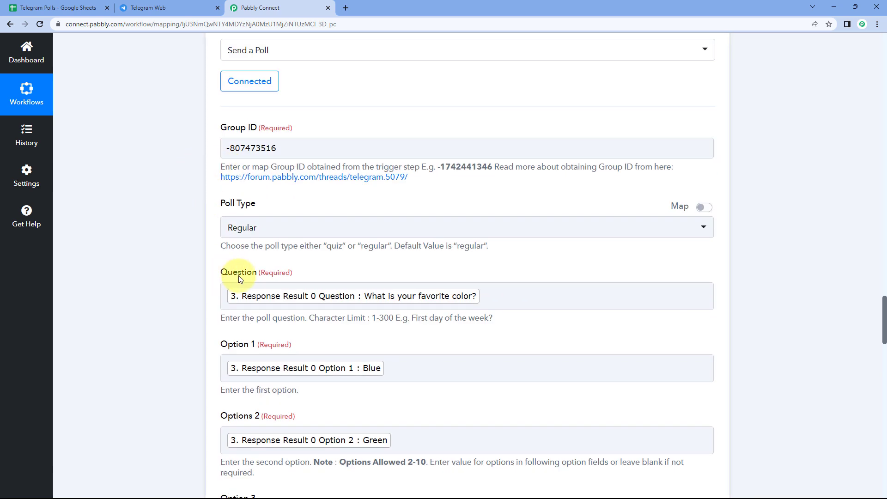
{"action": "scroll", "coordinate": [238, 276], "scroll_direction": "down", "scroll_amount": 3}
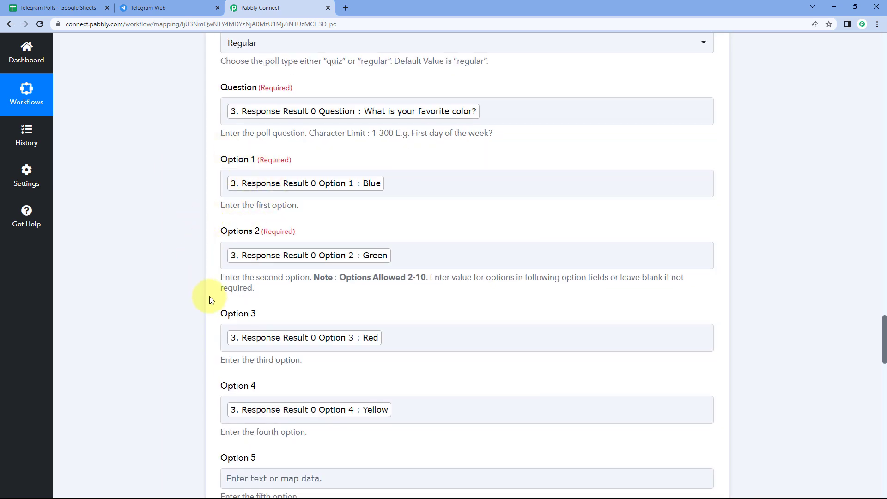
{"action": "scroll", "coordinate": [209, 297], "scroll_direction": "down", "scroll_amount": 4}
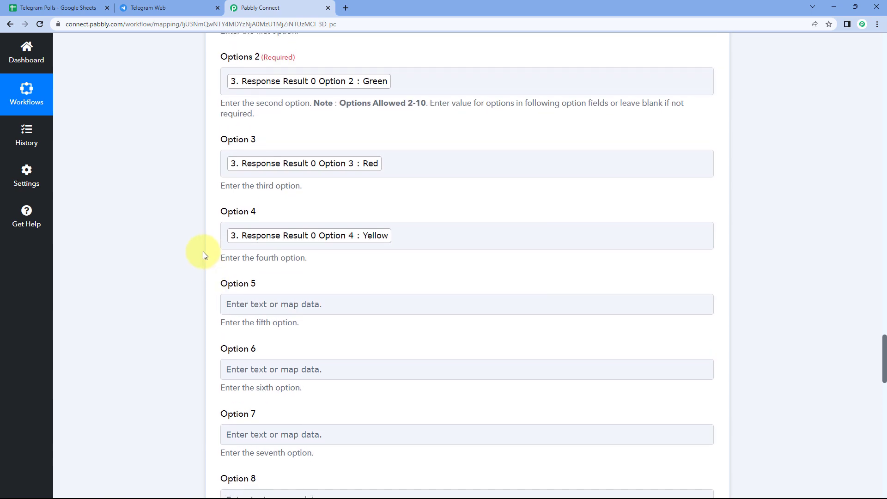
{"action": "scroll", "coordinate": [203, 252], "scroll_direction": "down", "scroll_amount": 10}
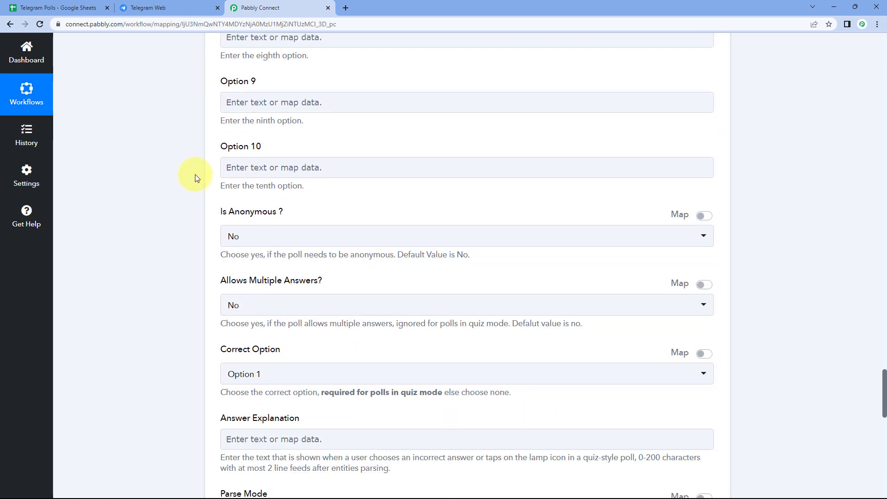
- Choose No for both the Is Anonymous and Allows Multiple Answers settings of the poll
{"action": "scroll", "coordinate": [195, 174], "scroll_direction": "down", "scroll_amount": 2}
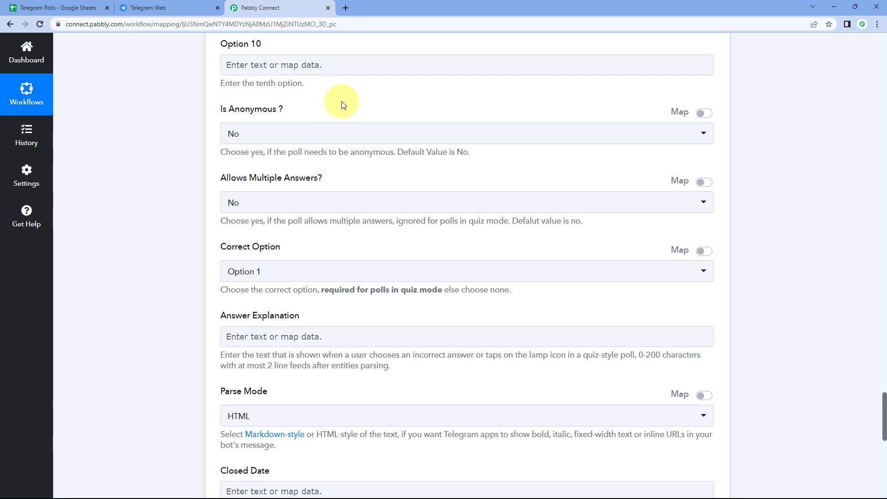
{"action": "left_click", "coordinate": [301, 135]}
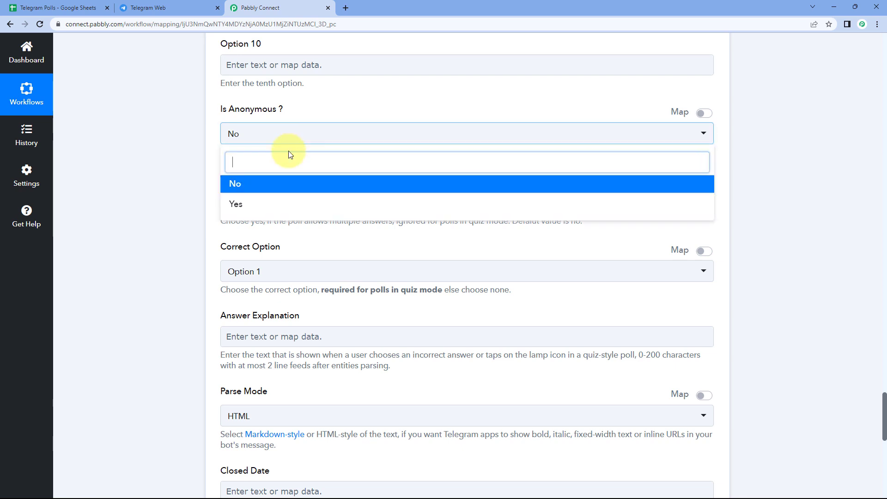
{"action": "left_click", "coordinate": [264, 190]}
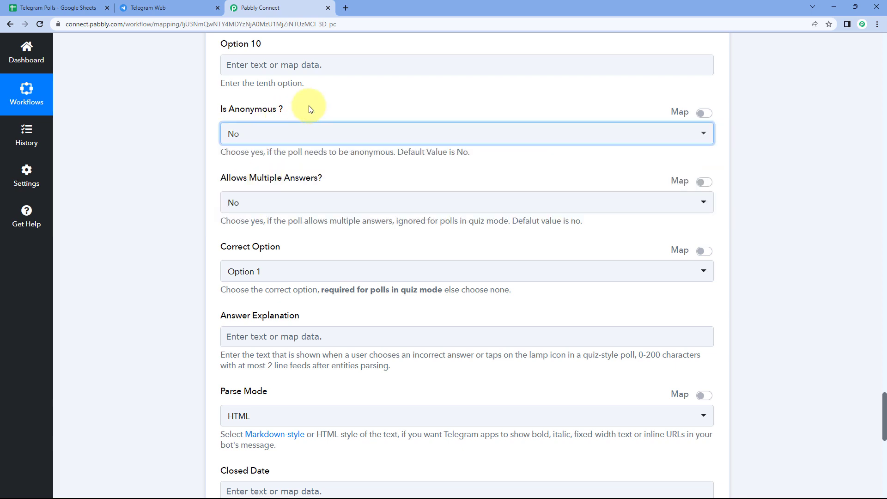
{"action": "scroll", "coordinate": [309, 109], "scroll_direction": "down", "scroll_amount": 2}
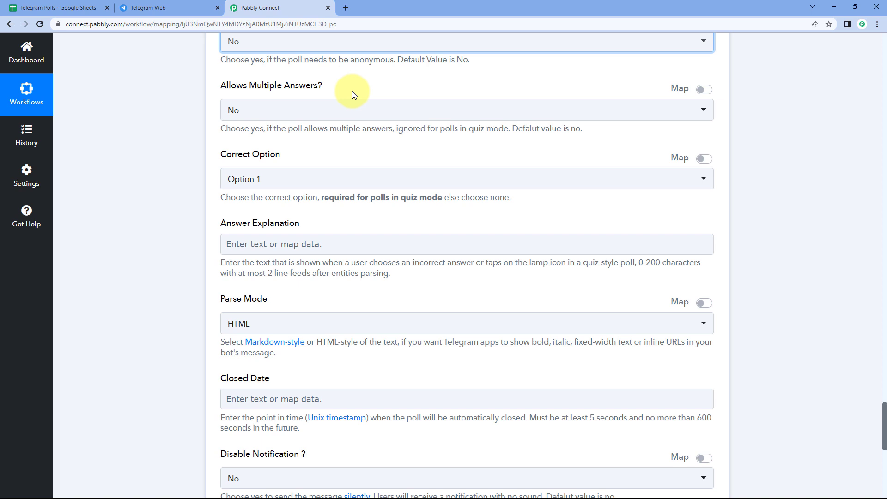
{"action": "left_click", "coordinate": [284, 110]}
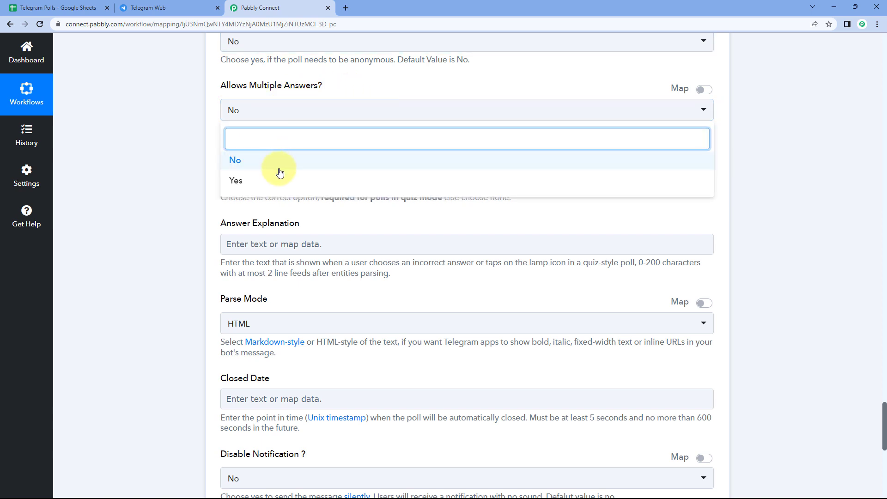
{"action": "left_click", "coordinate": [262, 162]}
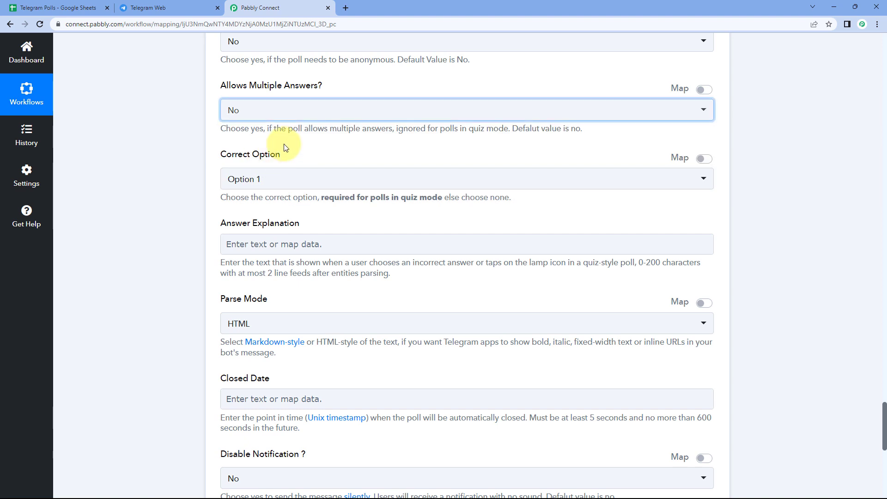
- Read the Correct Option field's note about quiz mode and check which Poll Type choices are available
{"action": "scroll", "coordinate": [284, 148], "scroll_direction": "down", "scroll_amount": 1}
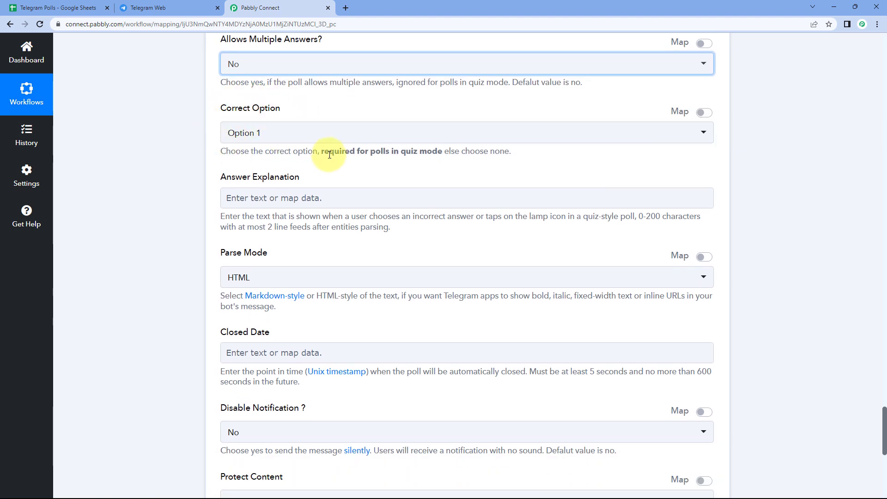
{"action": "left_click_drag", "start_coordinate": [400, 152], "coordinate": [445, 153]}
{"action": "left_click", "coordinate": [198, 151]}
{"action": "scroll", "coordinate": [198, 152], "scroll_direction": "up", "scroll_amount": 14}
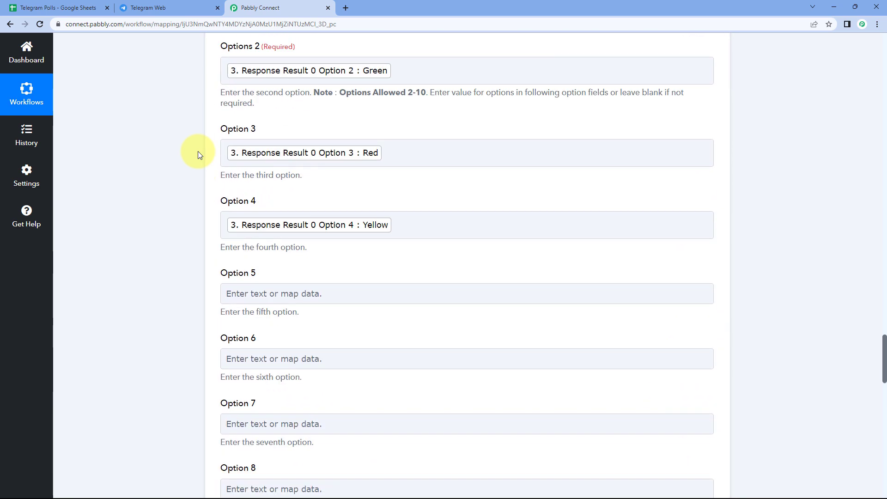
{"action": "scroll", "coordinate": [198, 151], "scroll_direction": "up", "scroll_amount": 6}
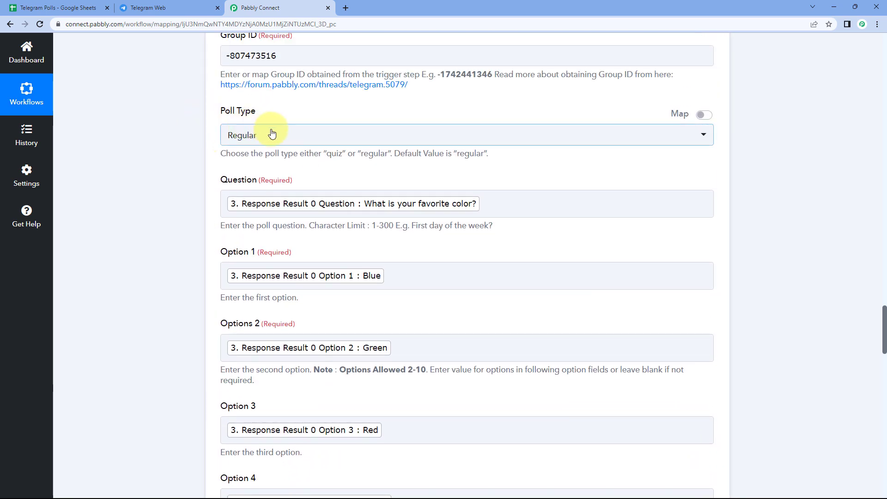
{"action": "left_click", "coordinate": [277, 134]}
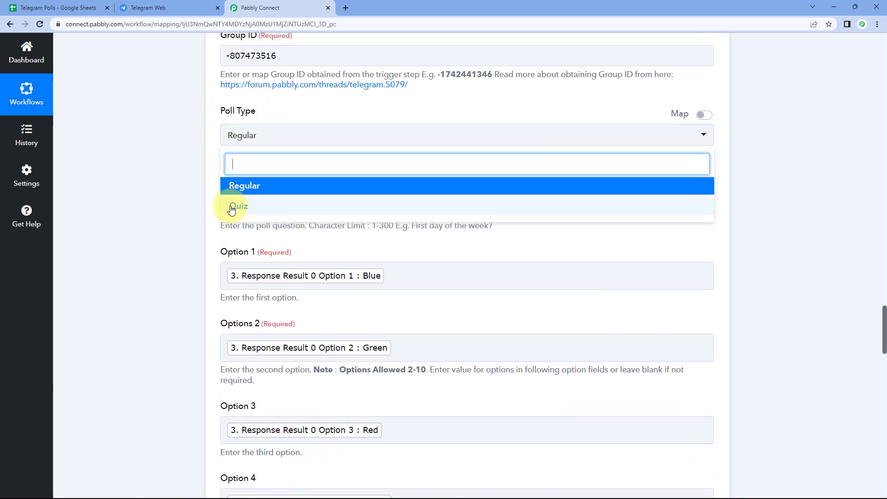
{"action": "left_click", "coordinate": [215, 159]}
- Examine the choices offered for the poll's Correct Option without changing the selection
{"action": "scroll", "coordinate": [204, 166], "scroll_direction": "down", "scroll_amount": 15}
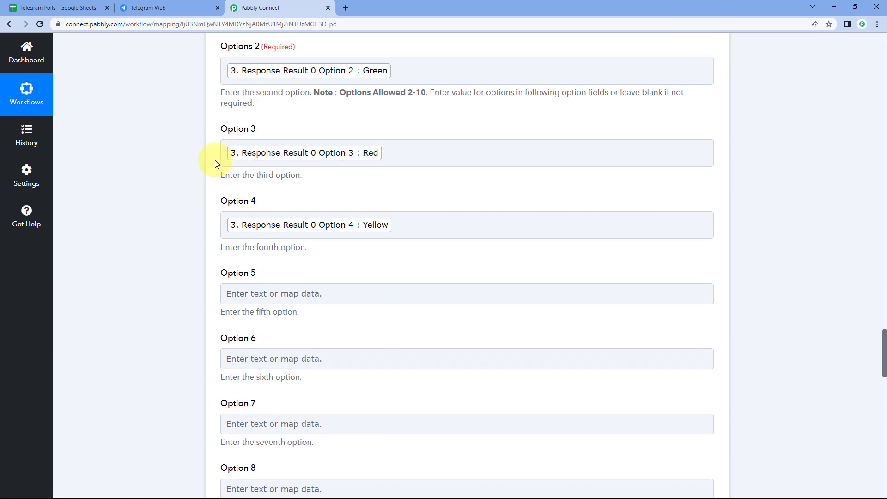
{"action": "scroll", "coordinate": [195, 170], "scroll_direction": "down", "scroll_amount": 2}
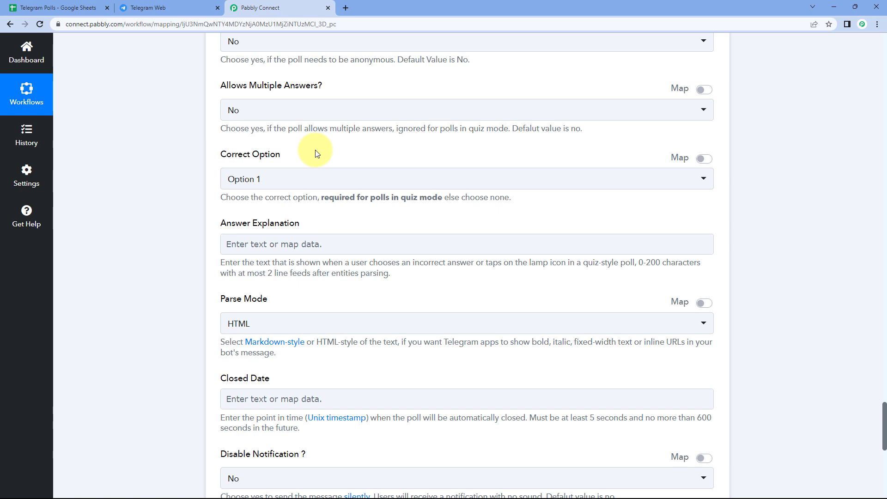
{"action": "left_click", "coordinate": [292, 180]}
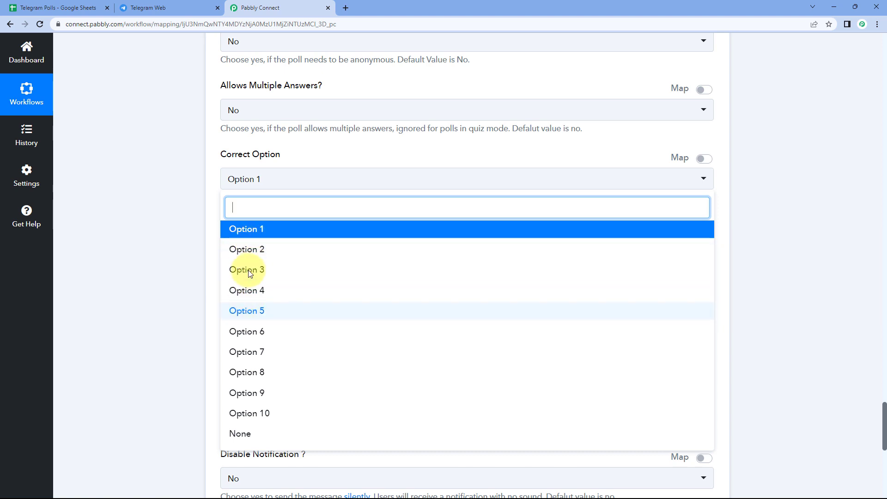
{"action": "left_click", "coordinate": [215, 208]}
- Choose HTML as the poll's Parse Mode, leaving the Answer Explanation field empty
{"action": "scroll", "coordinate": [215, 208], "scroll_direction": "down", "scroll_amount": 2}
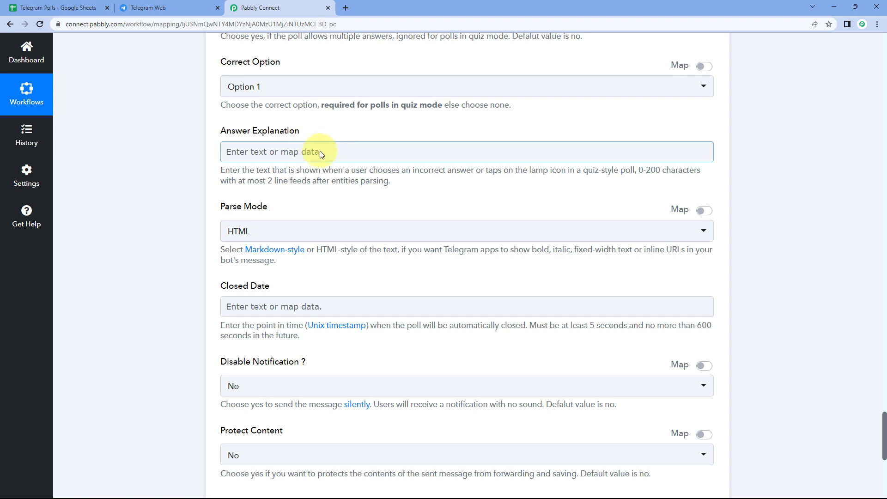
{"action": "scroll", "coordinate": [236, 162], "scroll_direction": "down", "scroll_amount": 1}
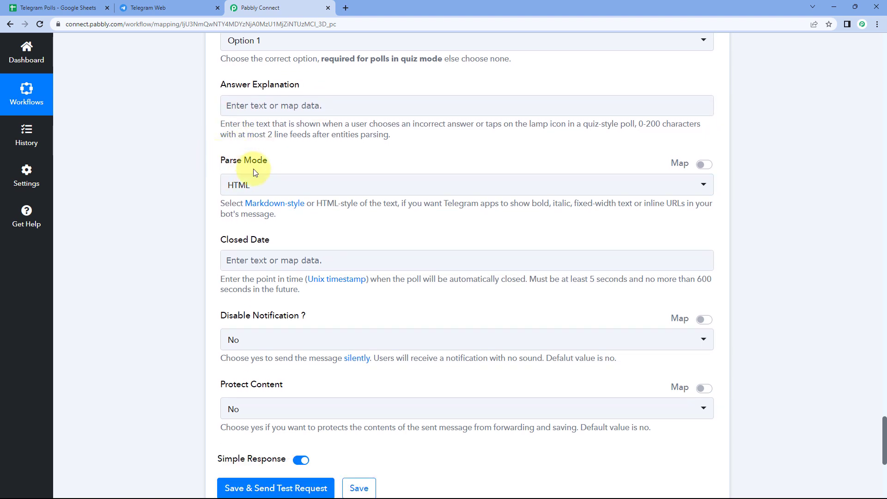
{"action": "left_click", "coordinate": [262, 184]}
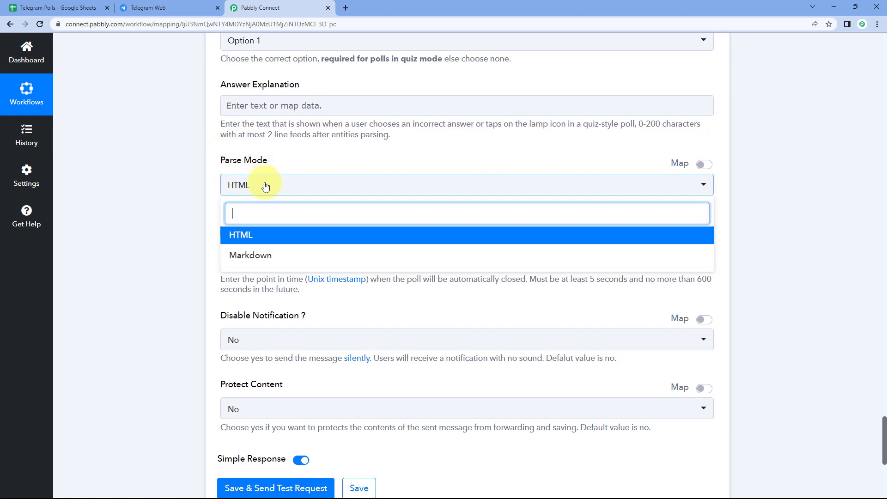
{"action": "left_click", "coordinate": [256, 237]}
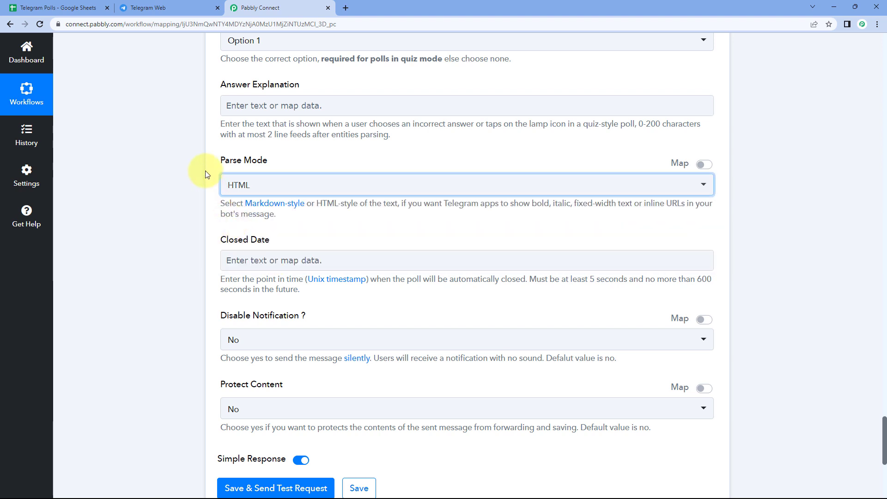
- Read the Closed Date field's timing limits and check the Disable Notification choices without changing either setting
{"action": "scroll", "coordinate": [212, 148], "scroll_direction": "down", "scroll_amount": 2}
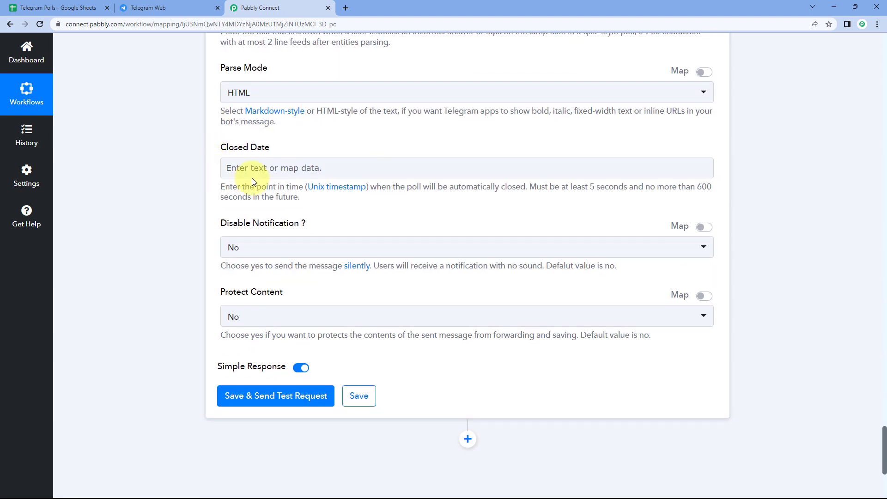
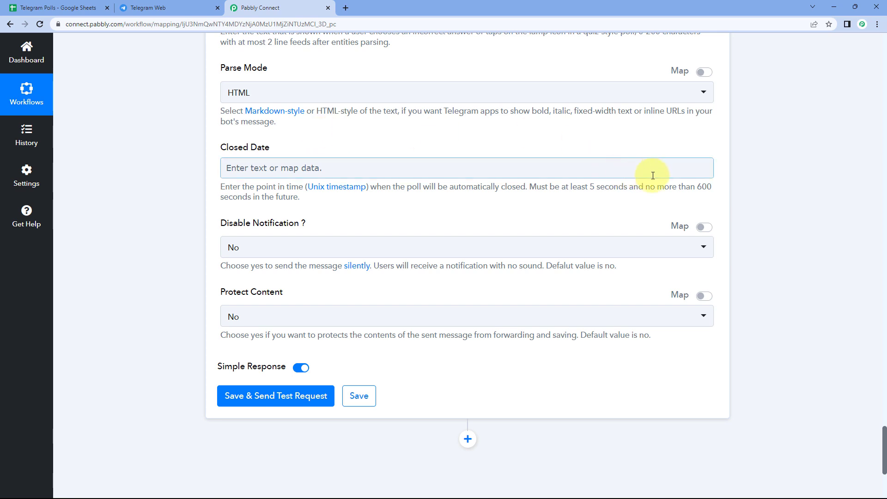
{"action": "double_click", "coordinate": [702, 187]}
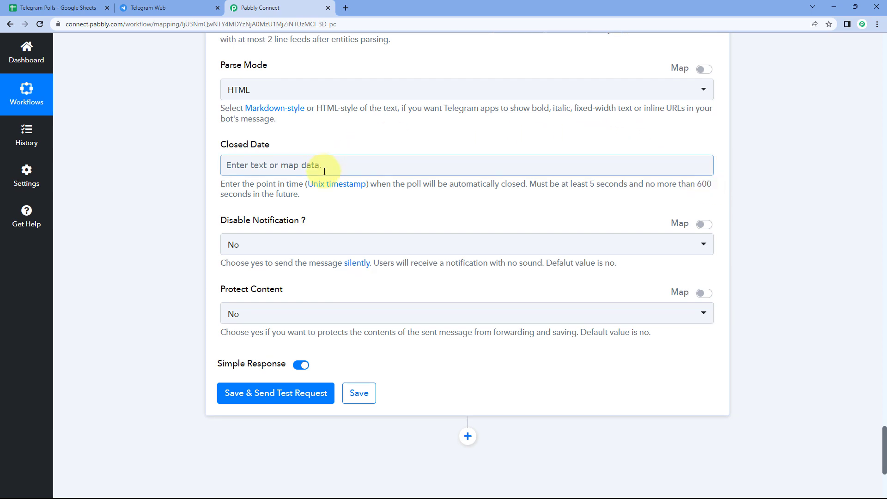
{"action": "scroll", "coordinate": [324, 164], "scroll_direction": "down", "scroll_amount": 1}
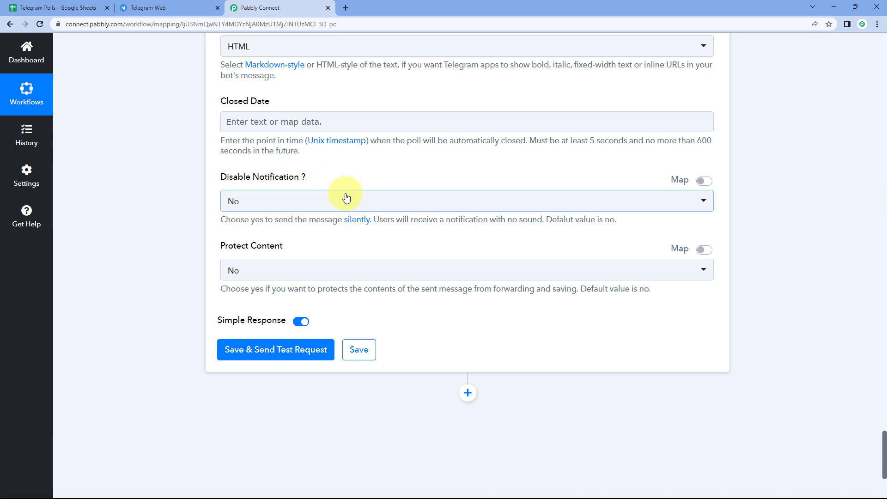
{"action": "left_click", "coordinate": [326, 201]}
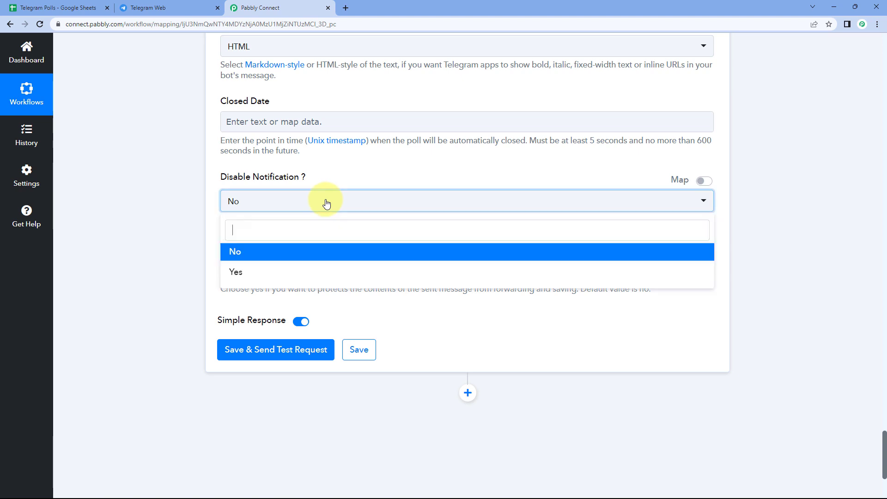
{"action": "left_click", "coordinate": [215, 218]}
- Choose No for the poll's Protect Content setting and review the remaining settings down to the end of the form
{"action": "scroll", "coordinate": [215, 218], "scroll_direction": "down", "scroll_amount": 1}
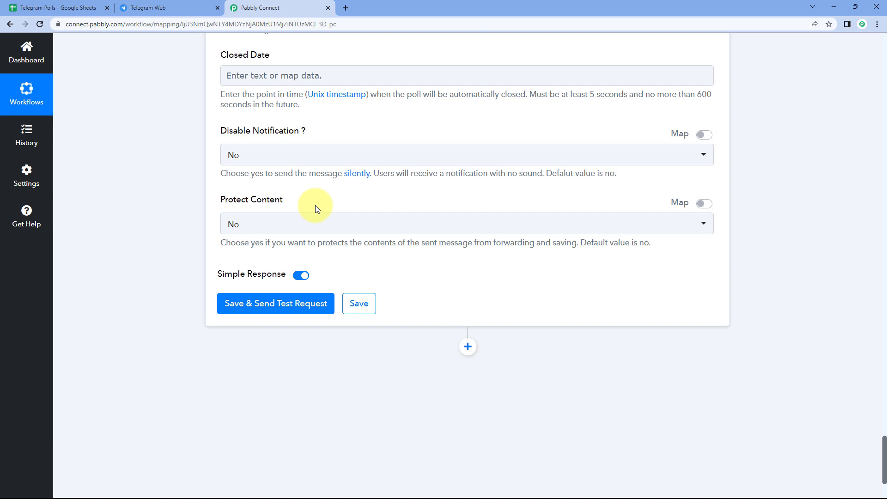
{"action": "left_click", "coordinate": [257, 226]}
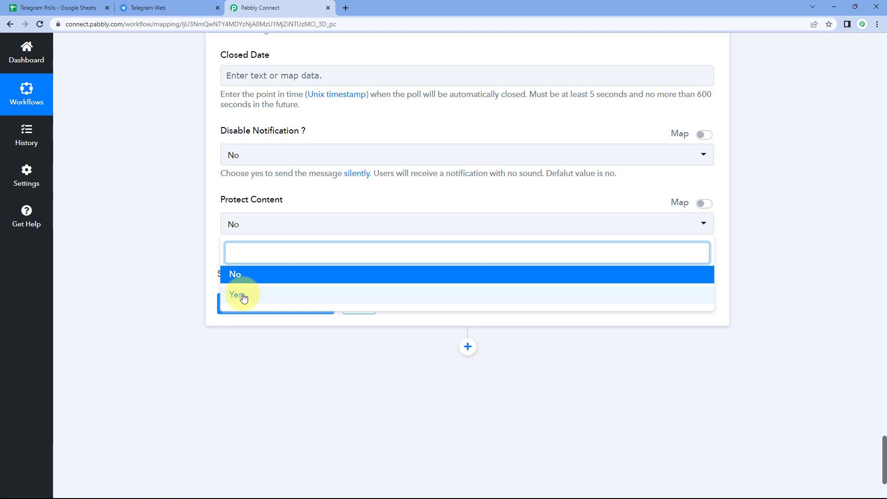
{"action": "left_click", "coordinate": [243, 277]}
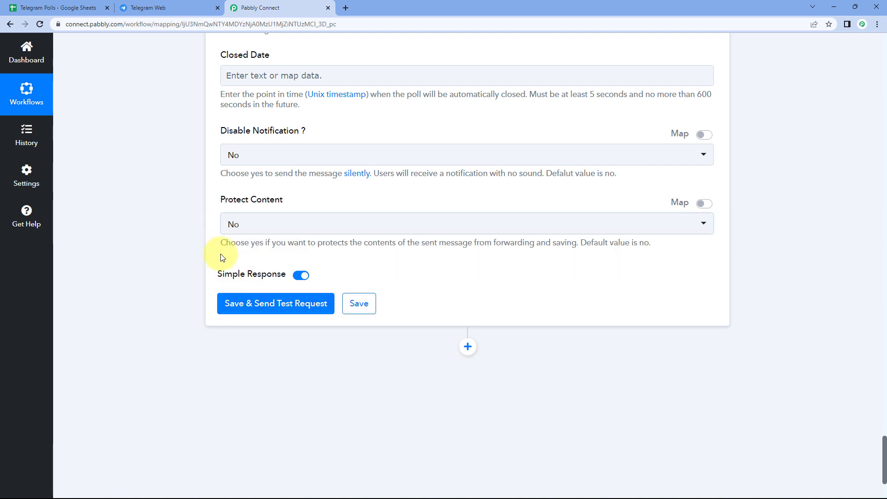
{"action": "scroll", "coordinate": [222, 257], "scroll_direction": "up", "scroll_amount": 5}
{"action": "scroll", "coordinate": [231, 224], "scroll_direction": "down", "scroll_amount": 3}
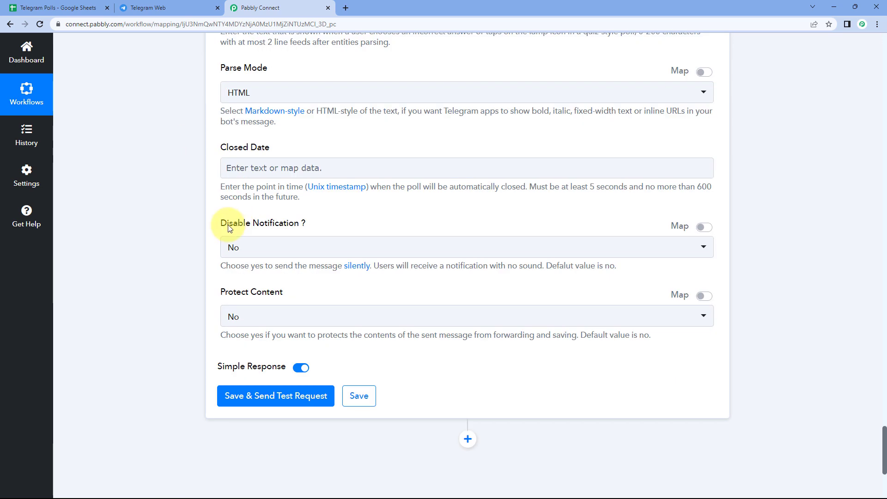
{"action": "scroll", "coordinate": [230, 228], "scroll_direction": "down", "scroll_amount": 2}
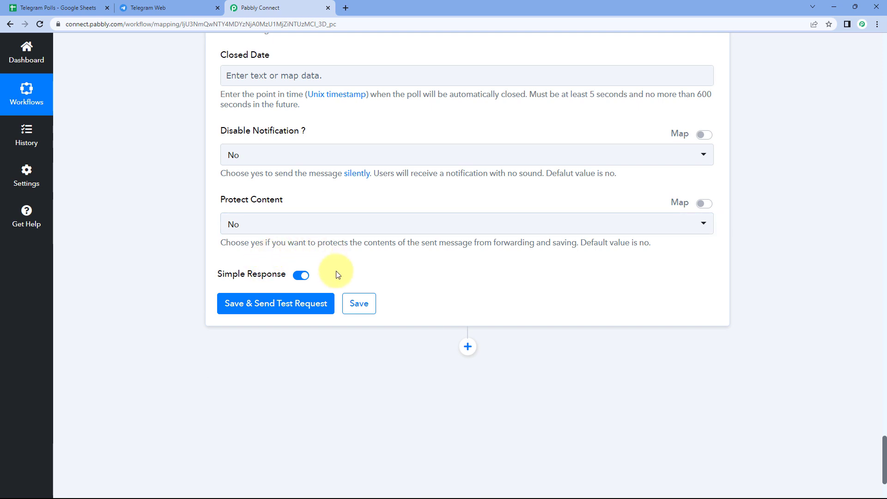
- Save the Send a Poll action with a test request, and review the received response and the mapped poll fields
{"action": "scroll", "coordinate": [336, 275], "scroll_direction": "down", "scroll_amount": 1}
{"action": "left_click", "coordinate": [283, 257]}
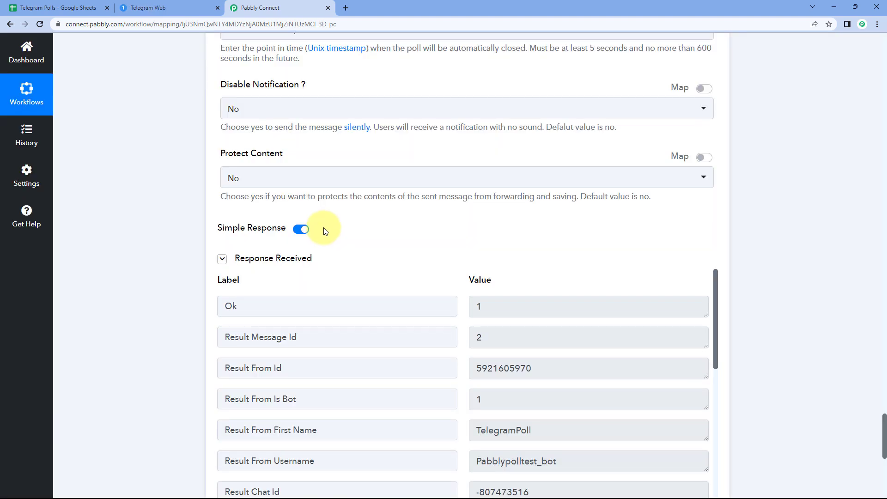
{"action": "scroll", "coordinate": [323, 228], "scroll_direction": "down", "scroll_amount": 2}
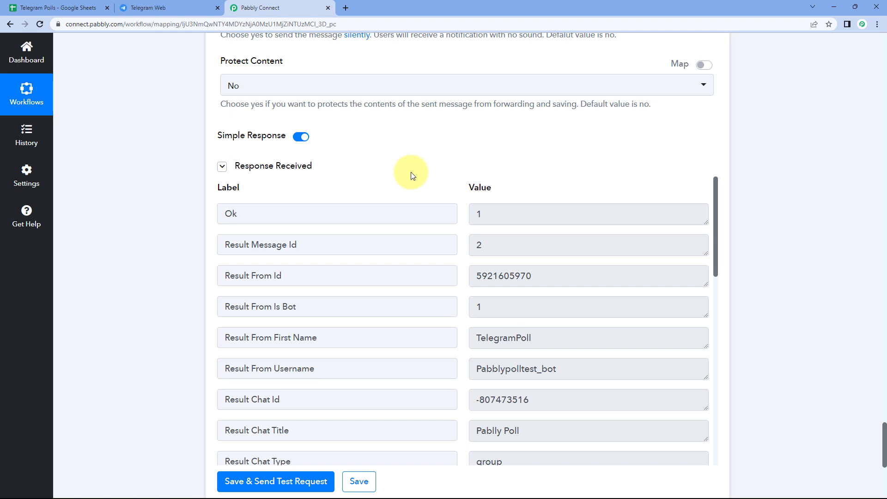
{"action": "scroll", "coordinate": [414, 183], "scroll_direction": "up", "scroll_amount": 1}
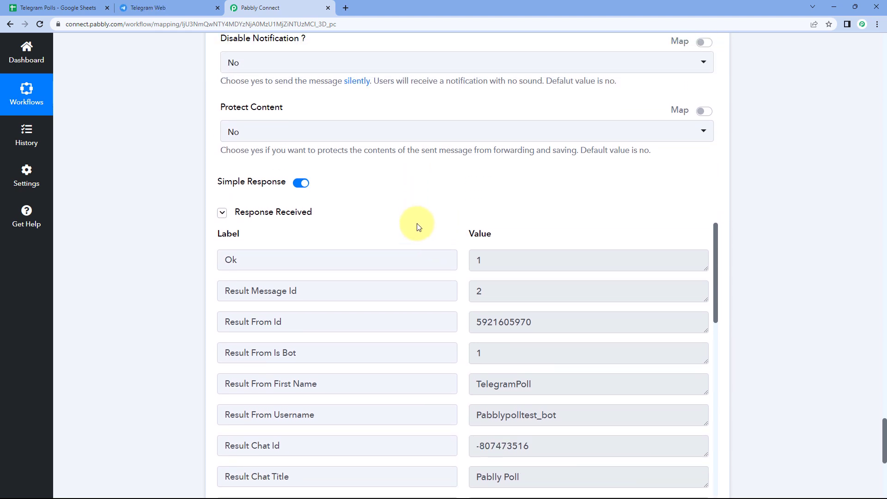
{"action": "scroll", "coordinate": [418, 227], "scroll_direction": "up", "scroll_amount": 15}
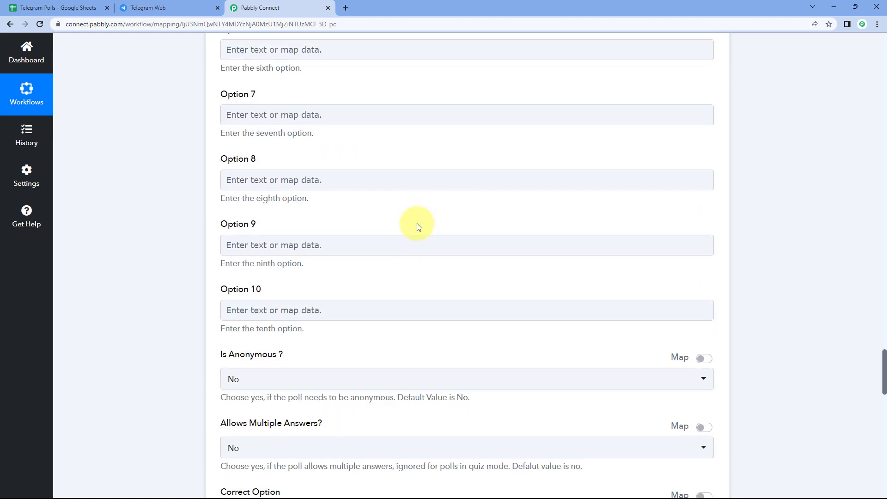
{"action": "scroll", "coordinate": [418, 226], "scroll_direction": "up", "scroll_amount": 10}
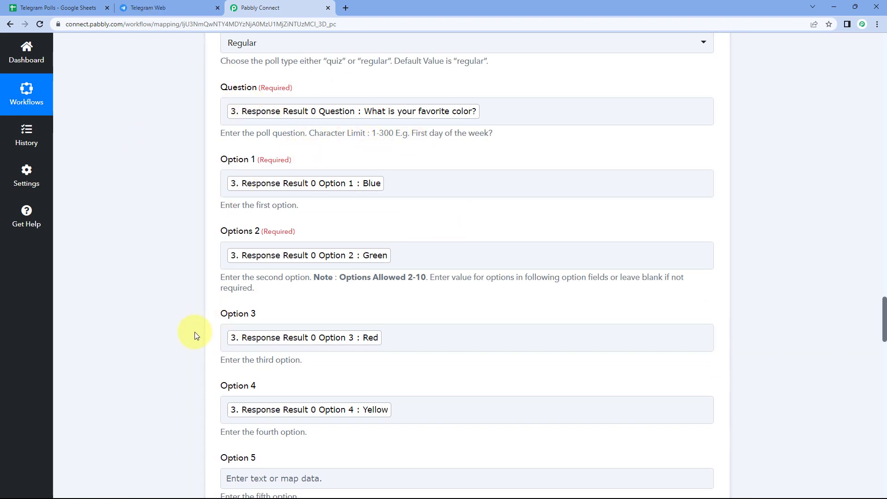
{"action": "scroll", "coordinate": [195, 331], "scroll_direction": "up", "scroll_amount": 7}
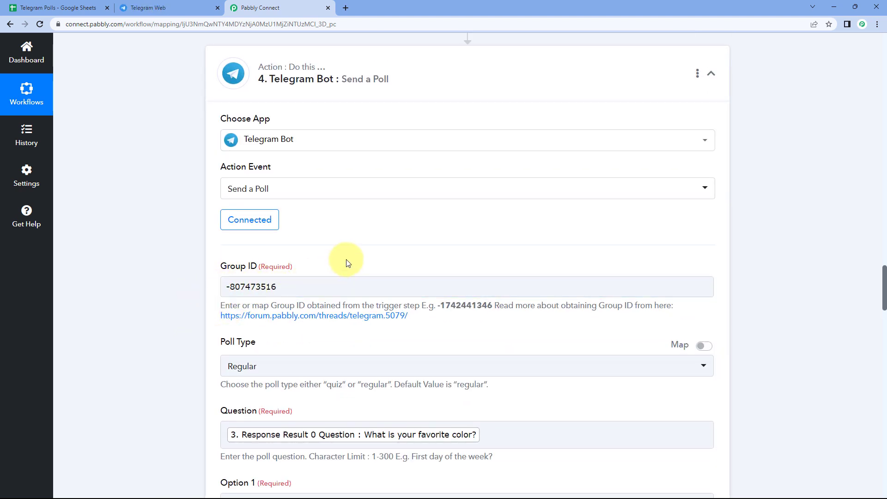
- Check the poll posted in the Pablly Poll group on Telegram Web against question cell A2 and options B2:E2 in the Telegram Polls sheet
{"action": "left_click", "coordinate": [174, 4]}
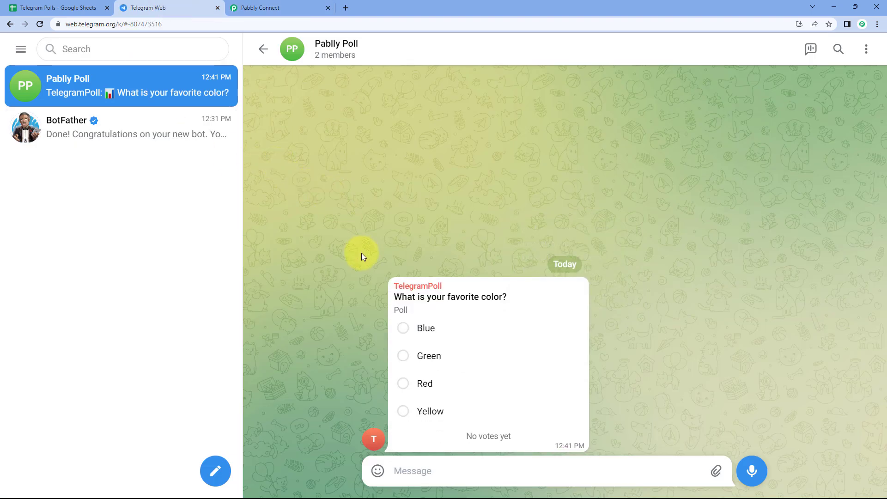
{"action": "double_click", "coordinate": [392, 284]}
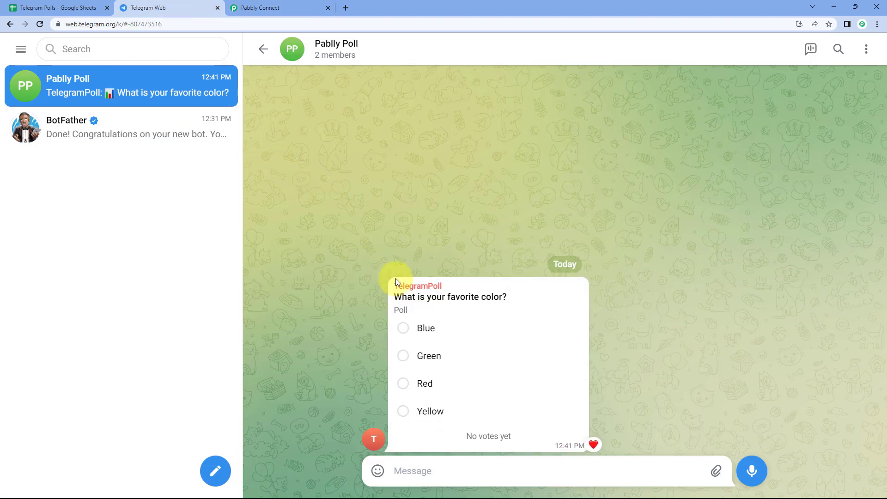
{"action": "double_click", "coordinate": [452, 286]}
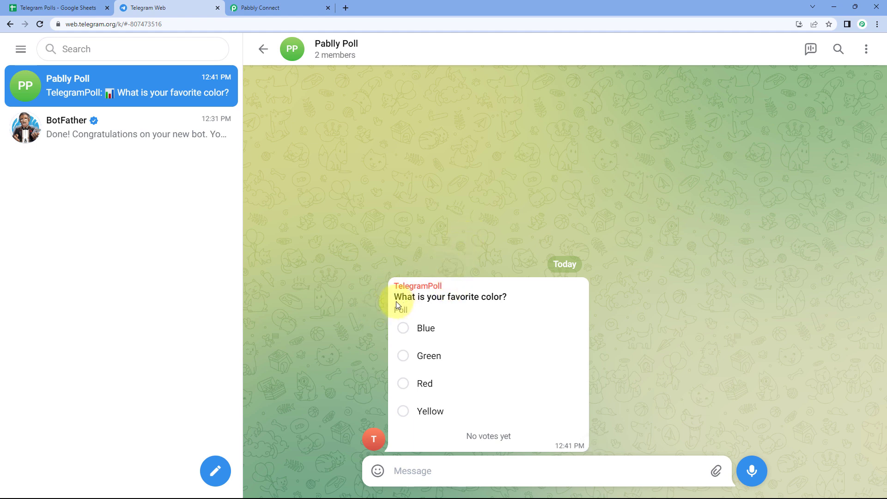
{"action": "left_click", "coordinate": [62, 5]}
{"action": "left_click", "coordinate": [129, 149]}
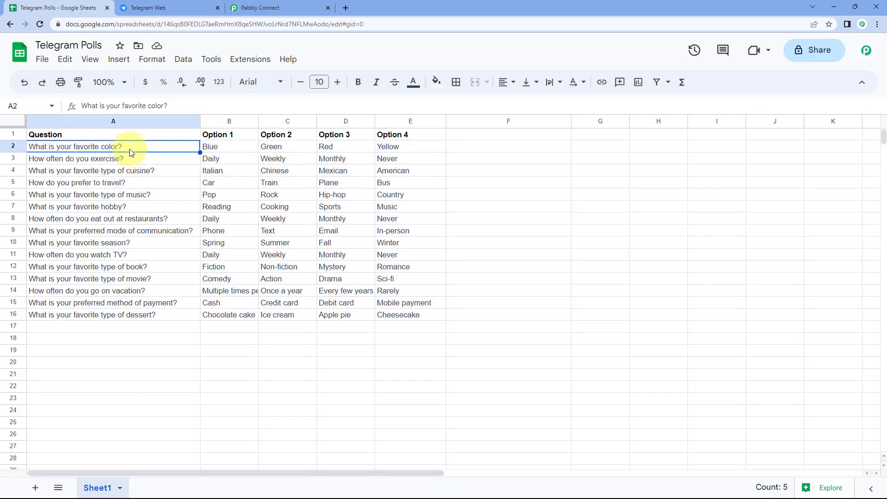
{"action": "left_click_drag", "start_coordinate": [221, 151], "coordinate": [398, 146]}
- In Telegram Web, vote Blue in the favorite color poll, view the poll results and close them
{"action": "left_click", "coordinate": [203, 8]}
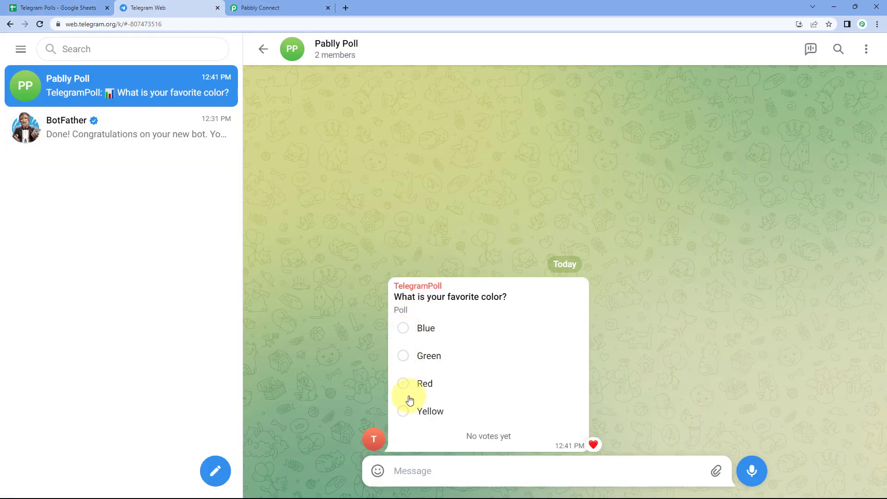
{"action": "left_click", "coordinate": [403, 329]}
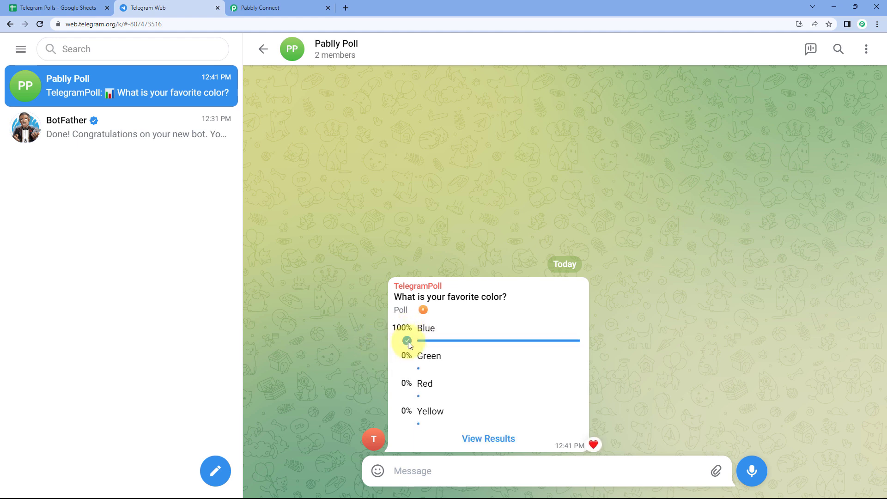
{"action": "left_click", "coordinate": [495, 438]}
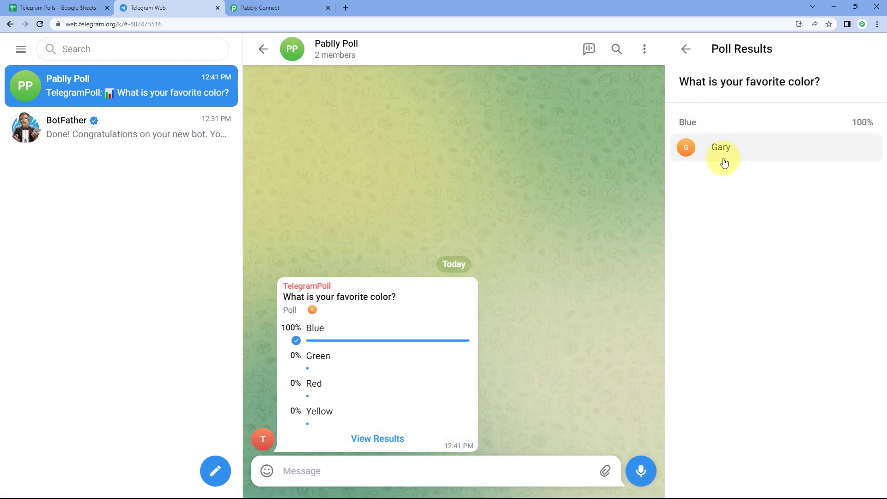
{"action": "left_click", "coordinate": [688, 51]}
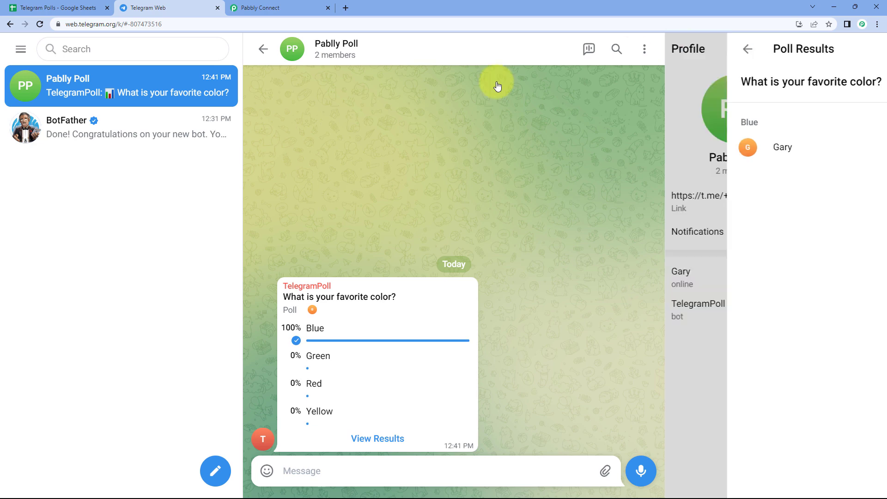
- In Pabbly Connect, collapse the Send a Poll, Get Row(s), Counter and Schedule steps of the Google Sheets to Telegram workflow
{"action": "left_click", "coordinate": [317, 6]}
{"action": "scroll", "coordinate": [439, 162], "scroll_direction": "up", "scroll_amount": 2}
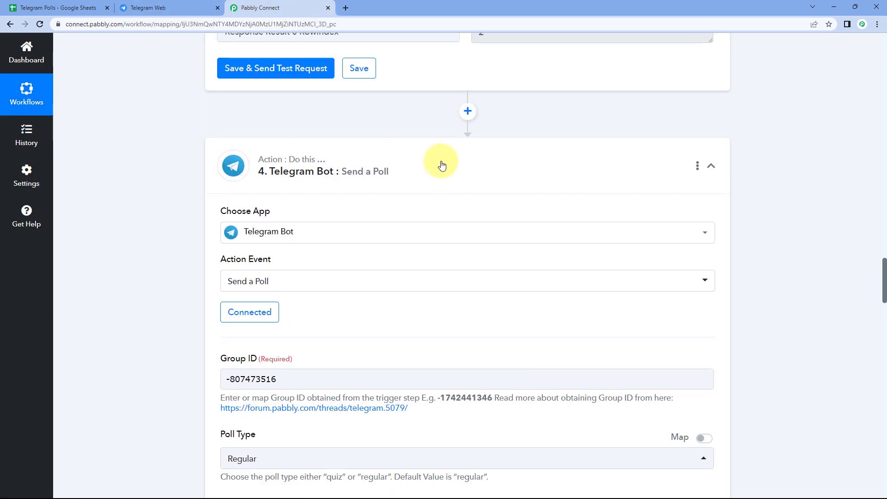
{"action": "left_click", "coordinate": [710, 164]}
{"action": "scroll", "coordinate": [761, 149], "scroll_direction": "up", "scroll_amount": 5}
{"action": "scroll", "coordinate": [756, 156], "scroll_direction": "up", "scroll_amount": 10}
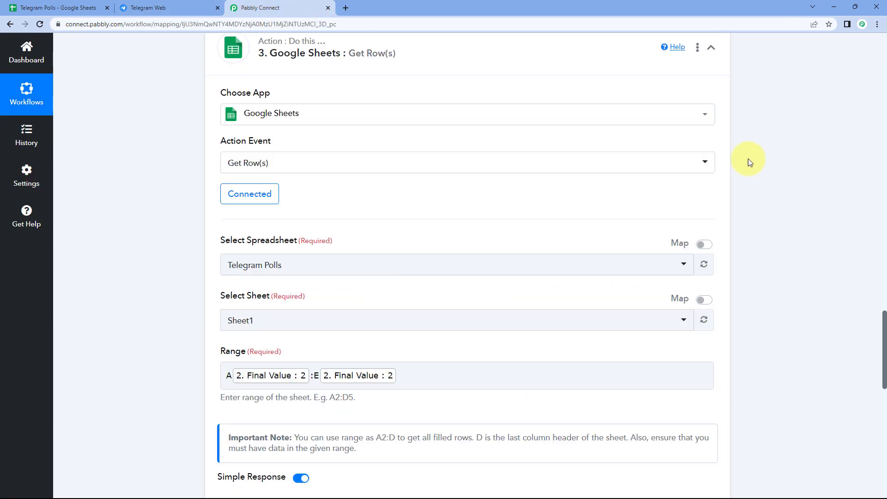
{"action": "left_click", "coordinate": [711, 240]}
{"action": "scroll", "coordinate": [771, 171], "scroll_direction": "up", "scroll_amount": 5}
{"action": "scroll", "coordinate": [771, 170], "scroll_direction": "up", "scroll_amount": 5}
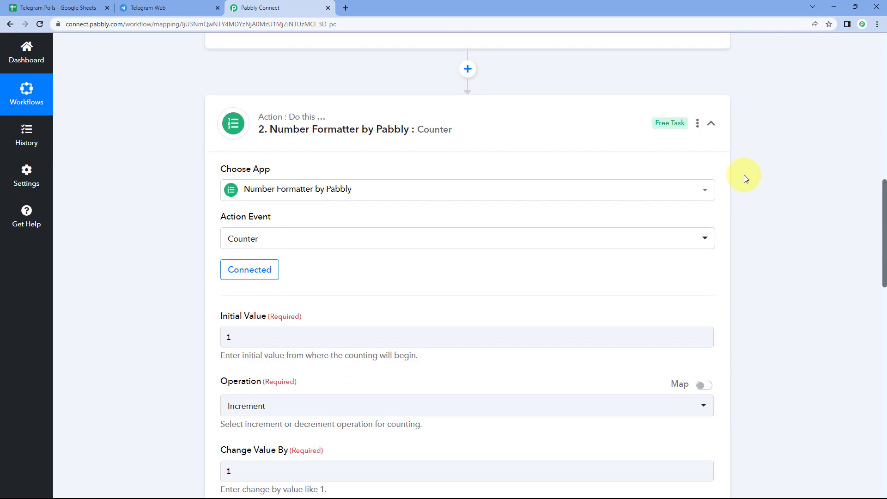
{"action": "left_click", "coordinate": [713, 127]}
{"action": "scroll", "coordinate": [737, 138], "scroll_direction": "up", "scroll_amount": 5}
{"action": "scroll", "coordinate": [730, 145], "scroll_direction": "up", "scroll_amount": 5}
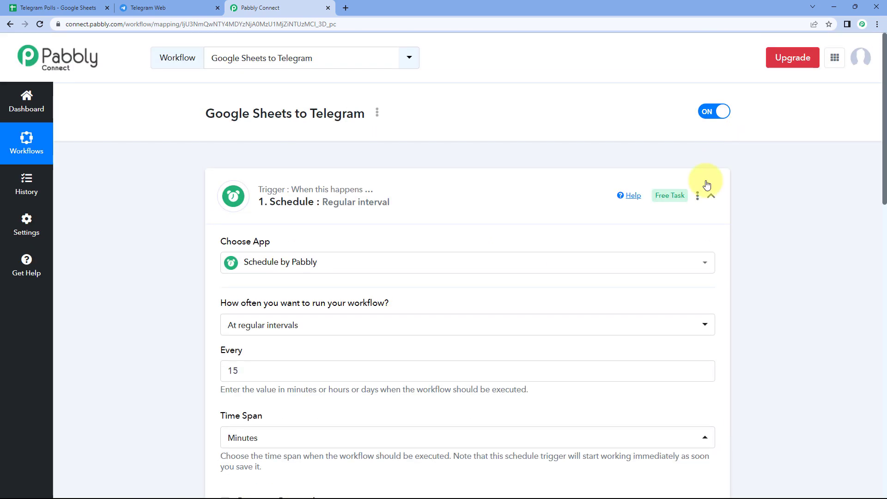
{"action": "left_click", "coordinate": [494, 192]}
- Look over the Telegram Polls question sheet, and close the Pablly Poll group's profile in Telegram Web
{"action": "left_click", "coordinate": [70, 6]}
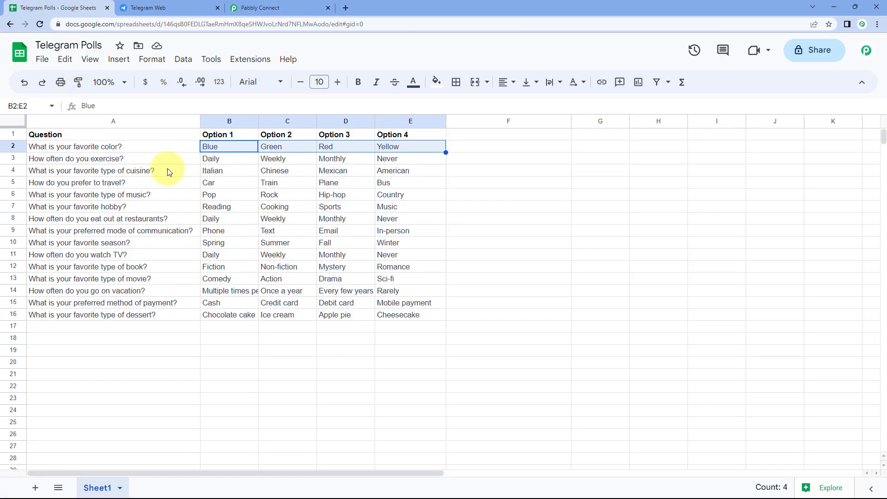
{"action": "left_click", "coordinate": [139, 7]}
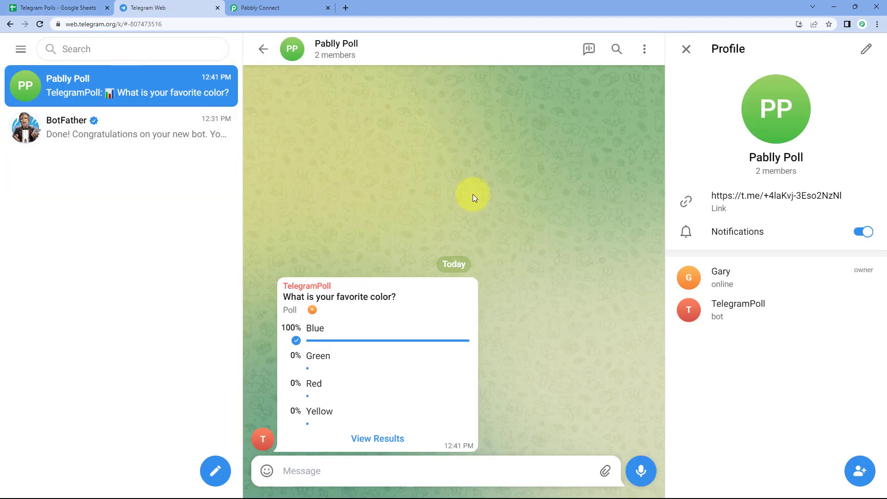
{"action": "left_click", "coordinate": [686, 49]}
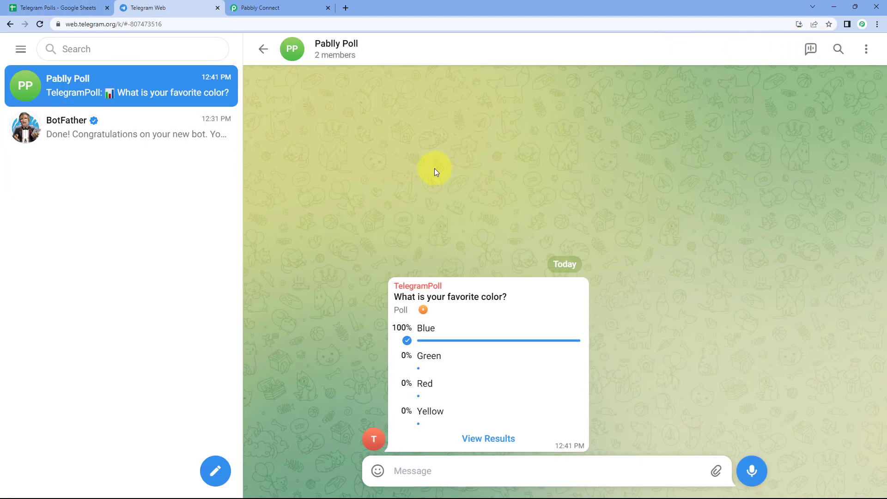
- Return to Pabbly Connect, review the Schedule trigger's regular interval settings, and collapse the trigger
{"action": "left_click", "coordinate": [294, 4]}
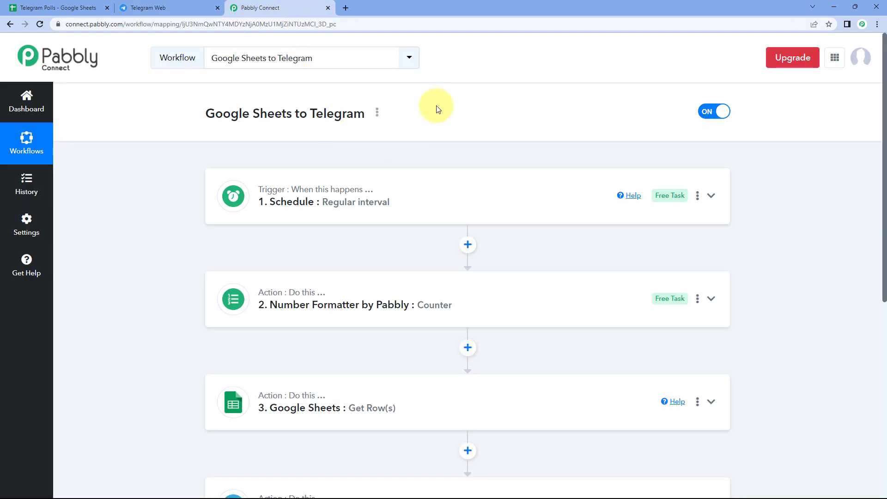
{"action": "left_click", "coordinate": [390, 211]}
{"action": "scroll", "coordinate": [148, 226], "scroll_direction": "down", "scroll_amount": 1}
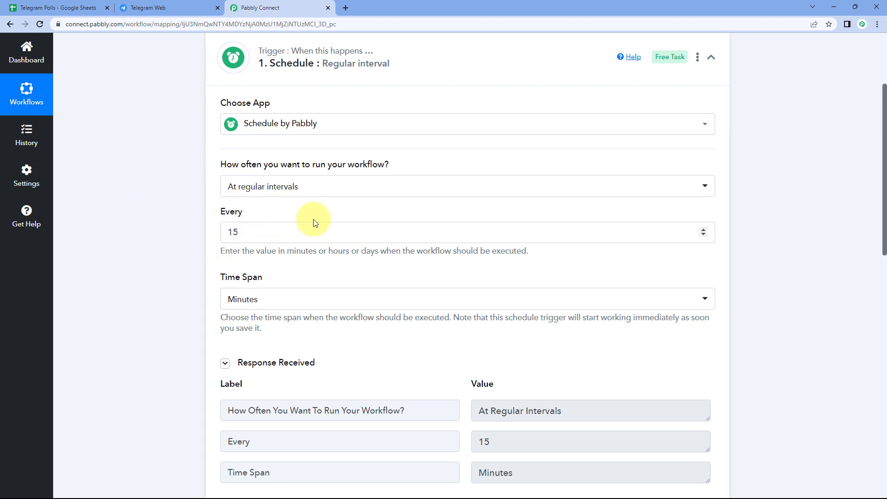
{"action": "scroll", "coordinate": [386, 189], "scroll_direction": "up", "scroll_amount": 3}
{"action": "left_click", "coordinate": [425, 194]}
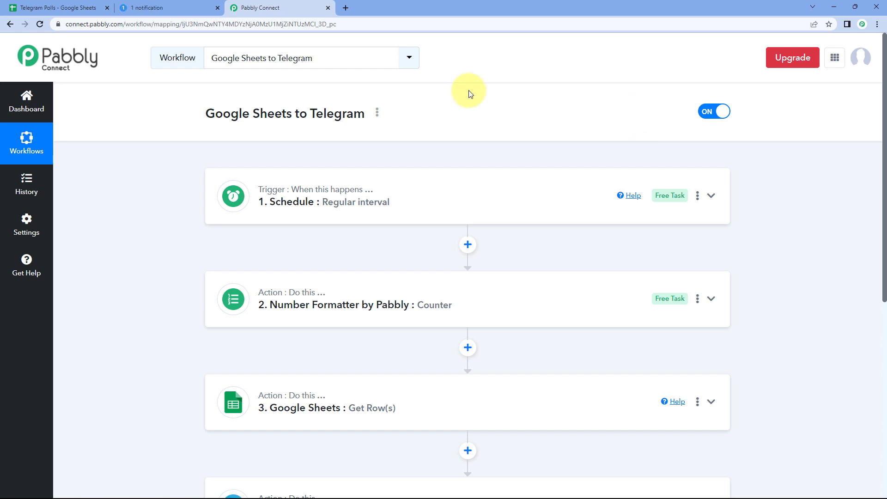
- Expand the Schedule trigger again and read its run frequency, interval and time span
{"action": "left_click", "coordinate": [460, 191]}
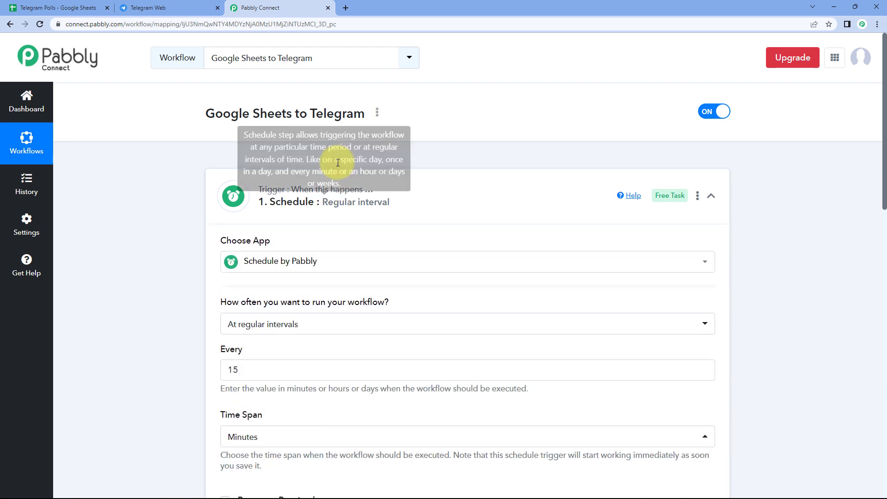
{"action": "scroll", "coordinate": [456, 134], "scroll_direction": "down", "scroll_amount": 1}
{"action": "scroll", "coordinate": [337, 238], "scroll_direction": "down", "scroll_amount": 1}
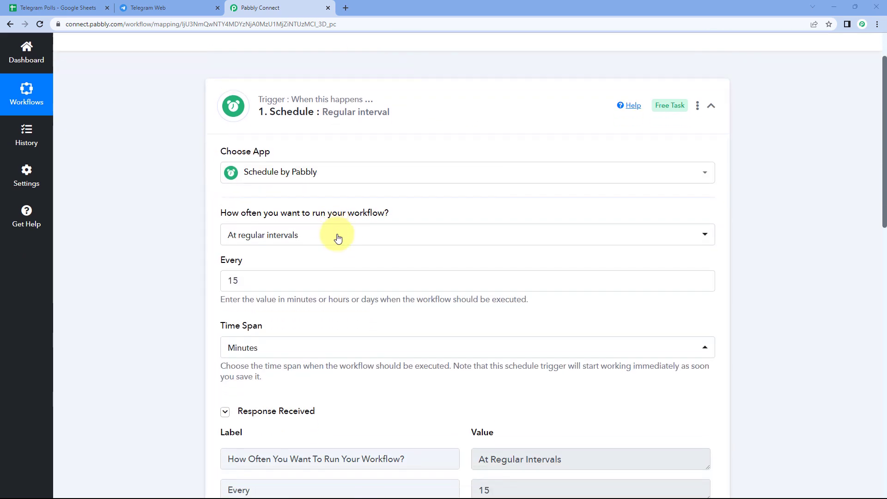
{"action": "scroll", "coordinate": [252, 233], "scroll_direction": "down", "scroll_amount": 1}
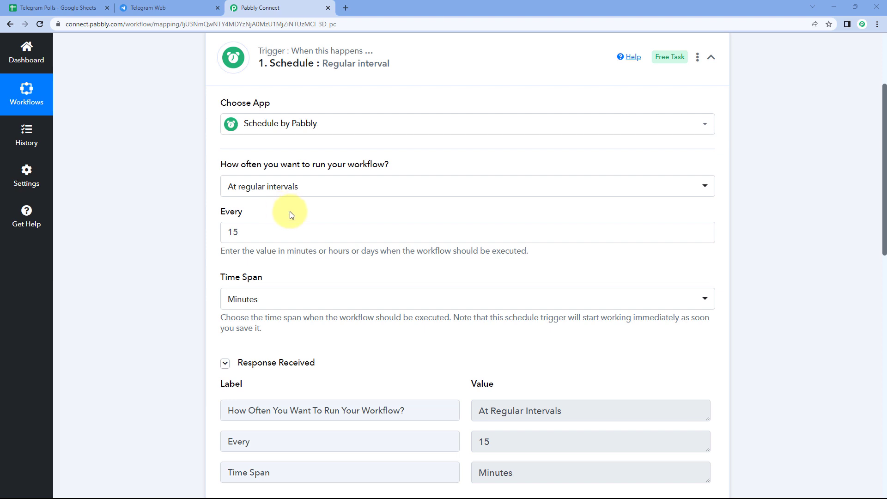
- Revisit the Telegram Polls sheet and the Telegram group, and return to the Google Sheets to Telegram workflow in Pabbly Connect
{"action": "left_click", "coordinate": [54, 8]}
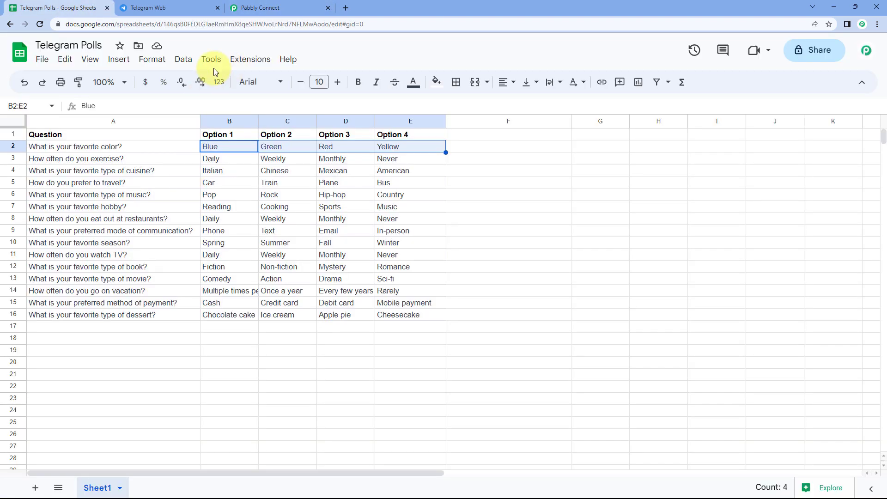
{"action": "left_click", "coordinate": [184, 9]}
{"action": "left_click", "coordinate": [306, 7]}
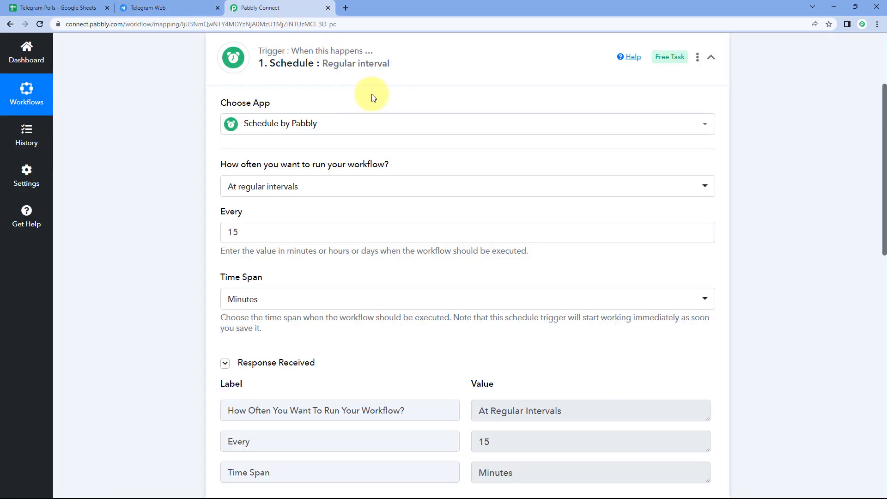
{"action": "scroll", "coordinate": [448, 139], "scroll_direction": "up", "scroll_amount": 3}
{"action": "scroll", "coordinate": [477, 157], "scroll_direction": "up", "scroll_amount": 1}
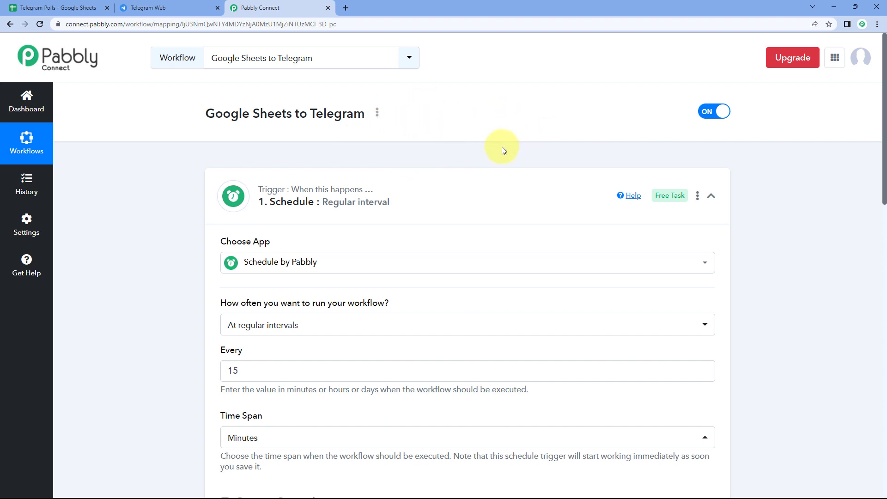
- Open the Pabbly Connect dashboard in a new browser tab and switch to it
{"action": "right_click", "coordinate": [51, 102]}
{"action": "left_click", "coordinate": [78, 112]}
{"action": "left_click", "coordinate": [406, 8]}
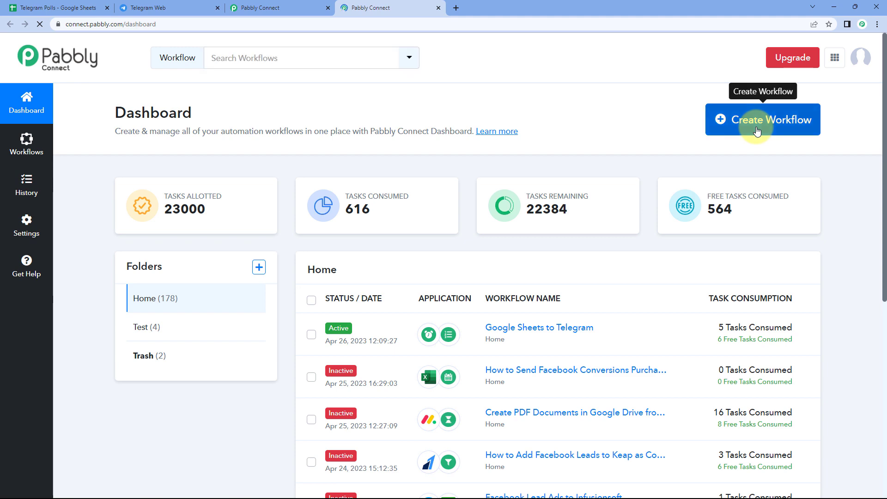
- Create a workflow named "Telegram Poll On/Off" and choose Schedule as its trigger app
{"action": "left_click", "coordinate": [757, 131]}
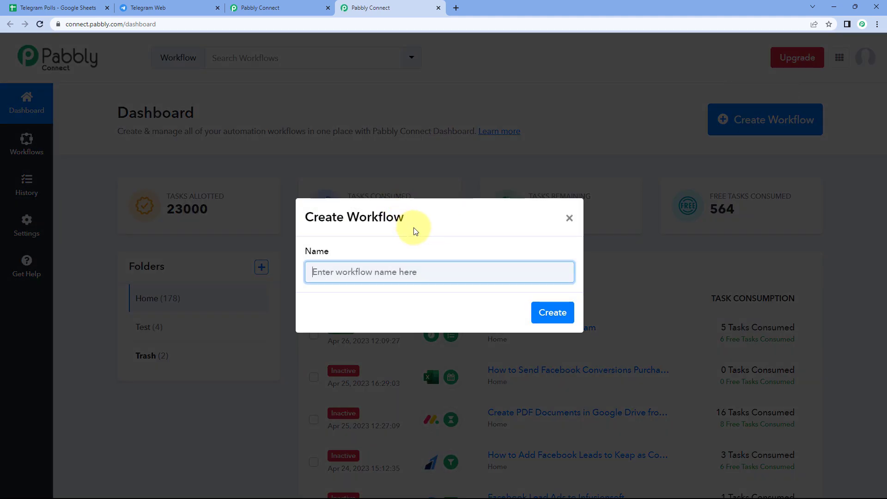
{"action": "type", "text": "Telegram Poll On/Off"}
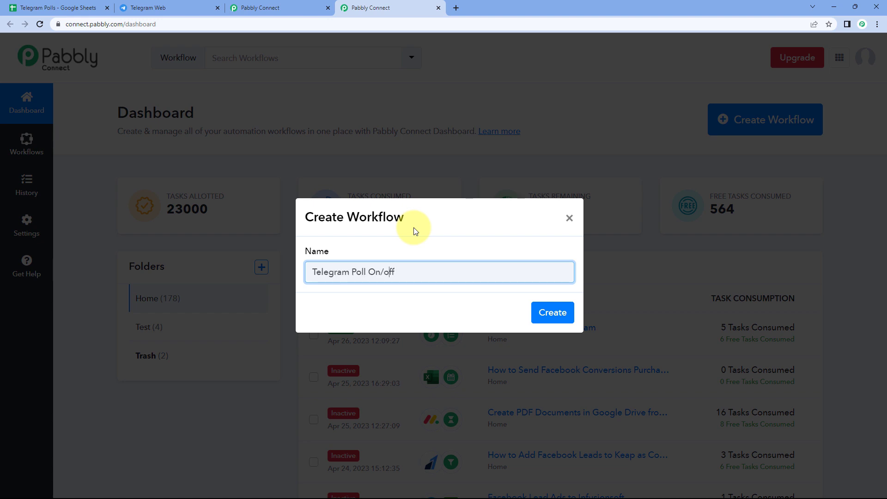
{"action": "left_click", "coordinate": [545, 314]}
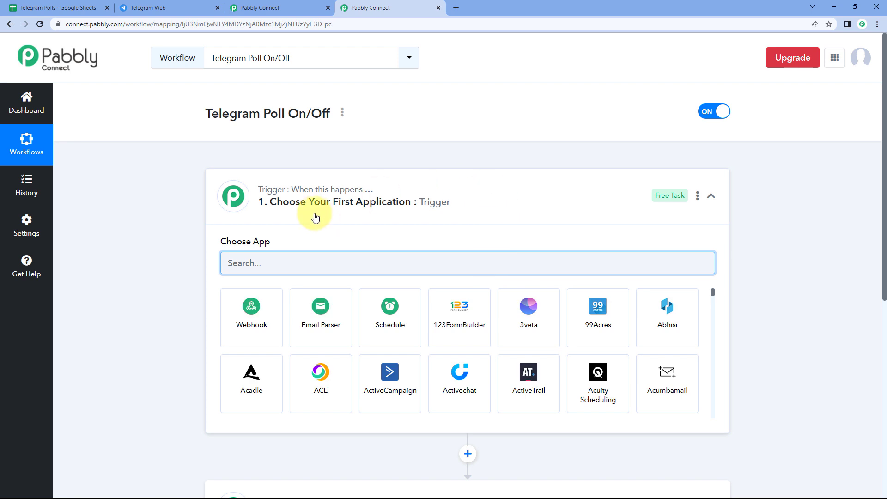
{"action": "left_click", "coordinate": [392, 319]}
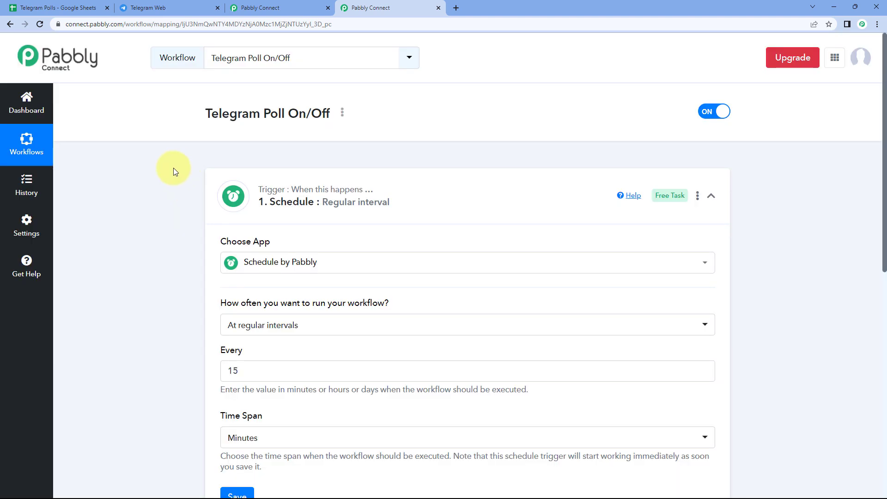
- Set the Schedule trigger to run the workflow every day and open its time setting
{"action": "scroll", "coordinate": [175, 172], "scroll_direction": "down", "scroll_amount": 2}
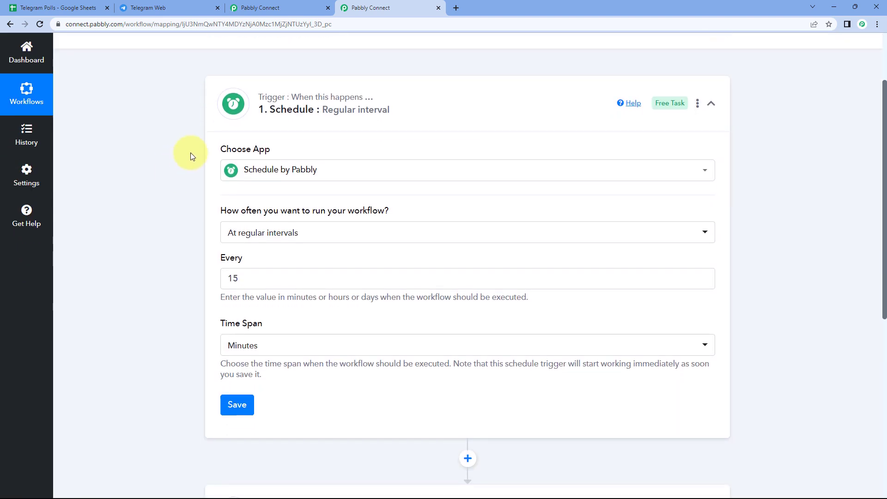
{"action": "scroll", "coordinate": [300, 185], "scroll_direction": "down", "scroll_amount": 1}
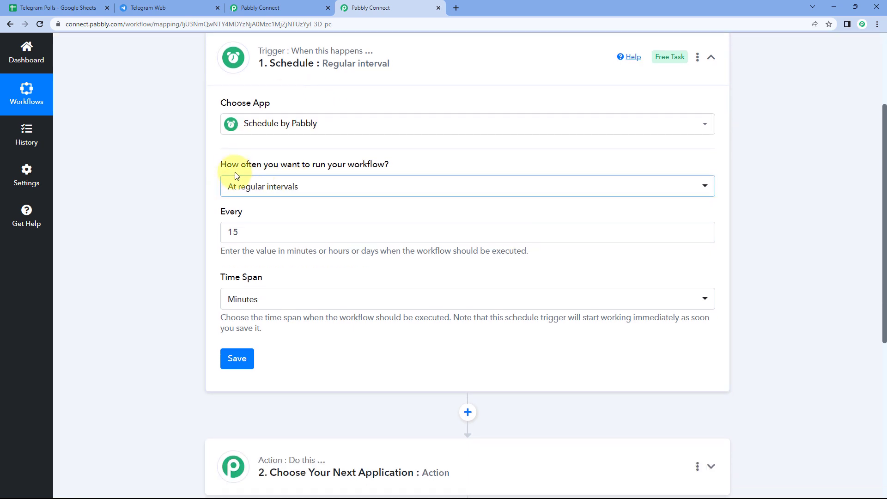
{"action": "mouse_move", "coordinate": [231, 173]}
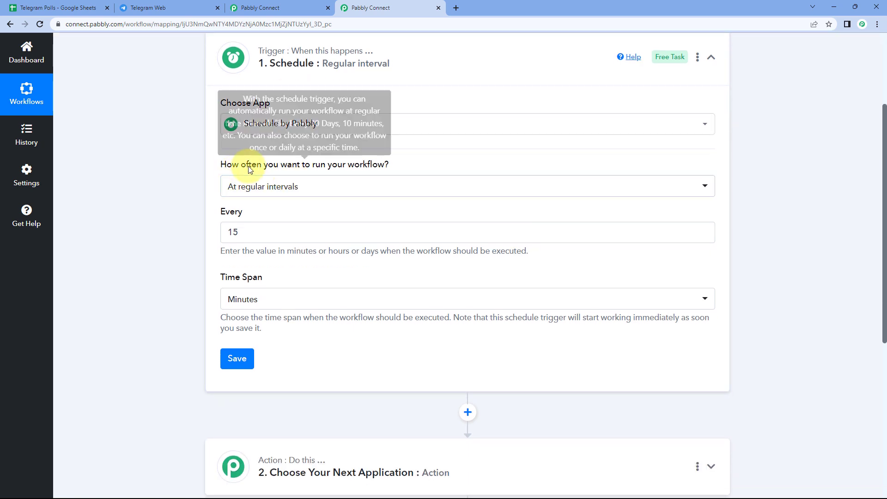
{"action": "left_click", "coordinate": [293, 191]}
{"action": "left_click", "coordinate": [260, 277]}
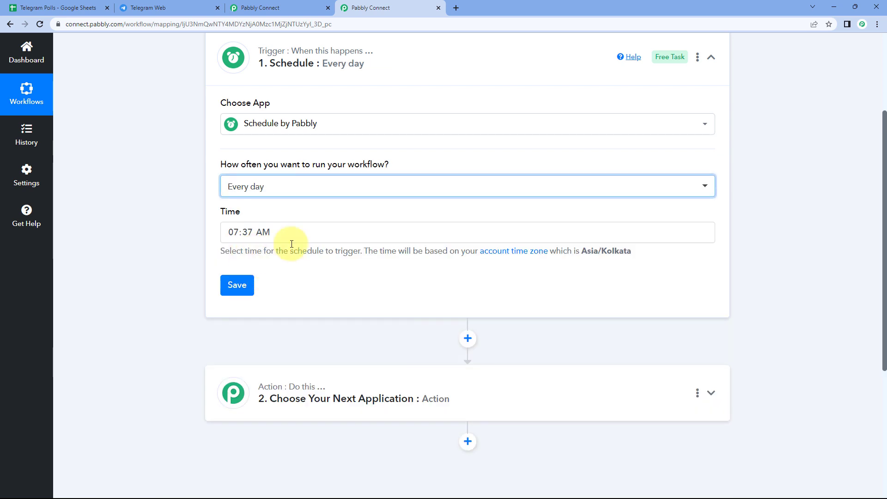
{"action": "left_click", "coordinate": [233, 231]}
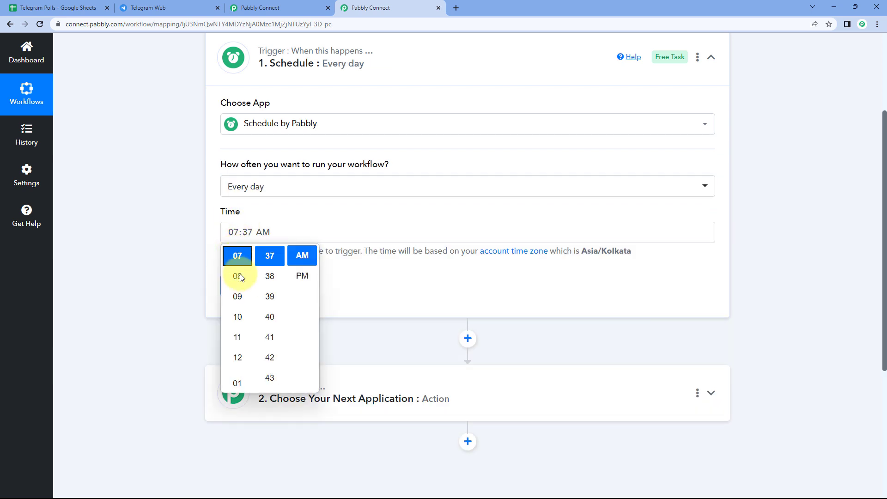
{"action": "left_click", "coordinate": [237, 256]}
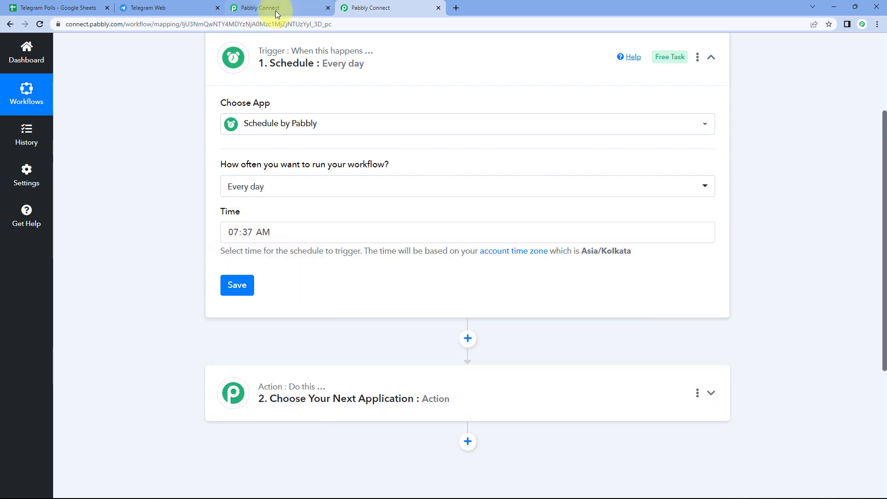
- Revisit the Google Sheets to Telegram workflow, the polls sheet and the Telegram group, and return to the Telegram Poll On/Off workflow
{"action": "left_click", "coordinate": [275, 7]}
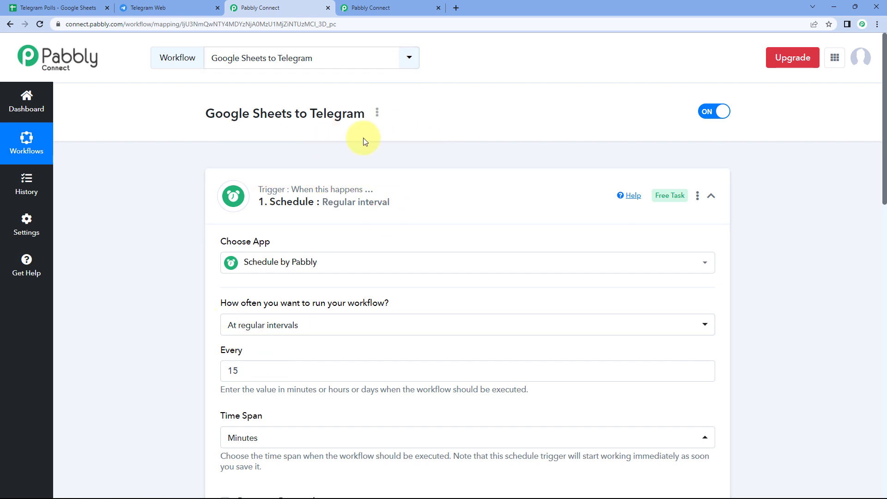
{"action": "left_click", "coordinate": [74, 8]}
{"action": "left_click", "coordinate": [185, 8]}
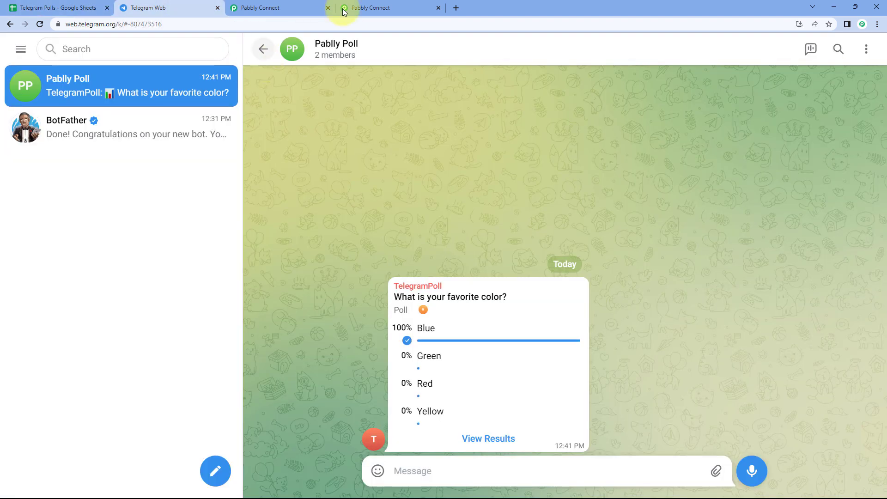
{"action": "left_click", "coordinate": [367, 8]}
- Set the daily trigger time to 08:45 AM and save the Schedule trigger
{"action": "left_click", "coordinate": [240, 232]}
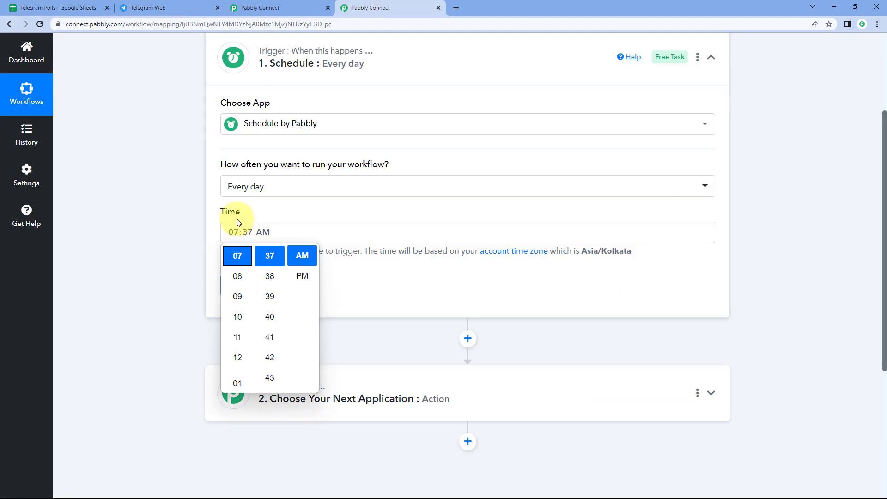
{"action": "left_click", "coordinate": [237, 277]}
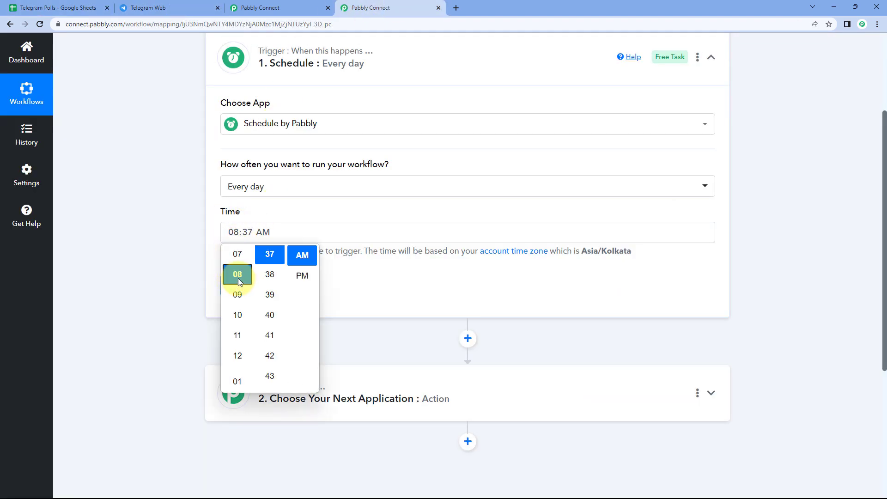
{"action": "scroll", "coordinate": [274, 303], "scroll_direction": "down", "scroll_amount": 2}
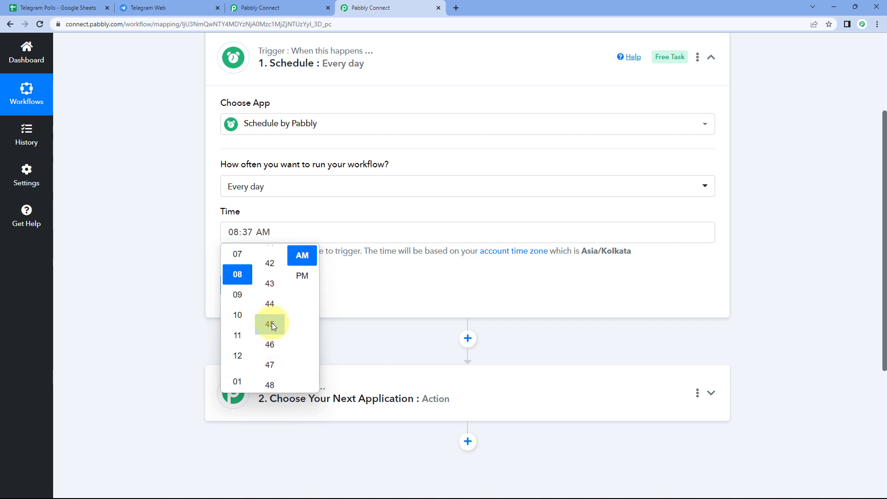
{"action": "left_click", "coordinate": [272, 322]}
{"action": "left_click", "coordinate": [362, 283]}
{"action": "left_click", "coordinate": [244, 288]}
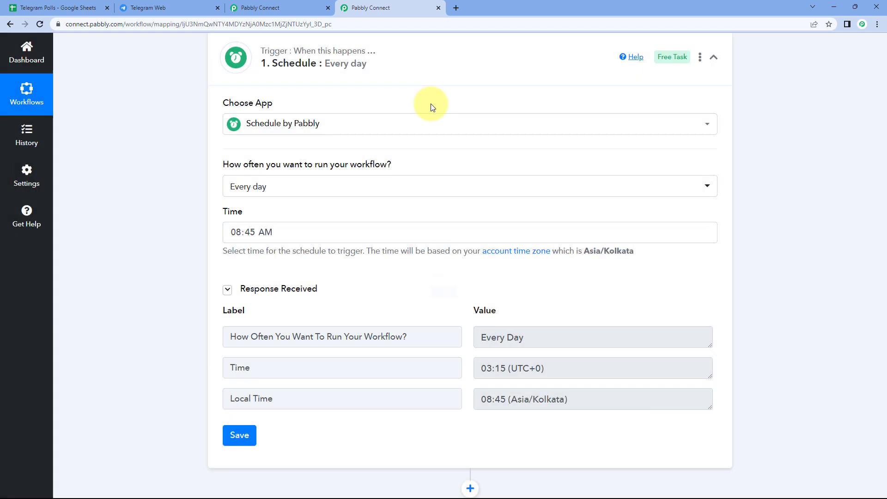
{"action": "left_click", "coordinate": [276, 7]}
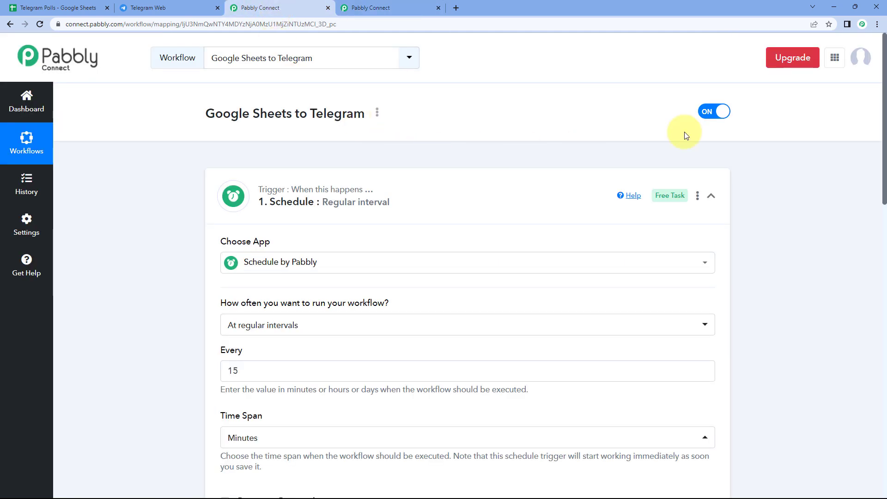
{"action": "left_click", "coordinate": [412, 8]}
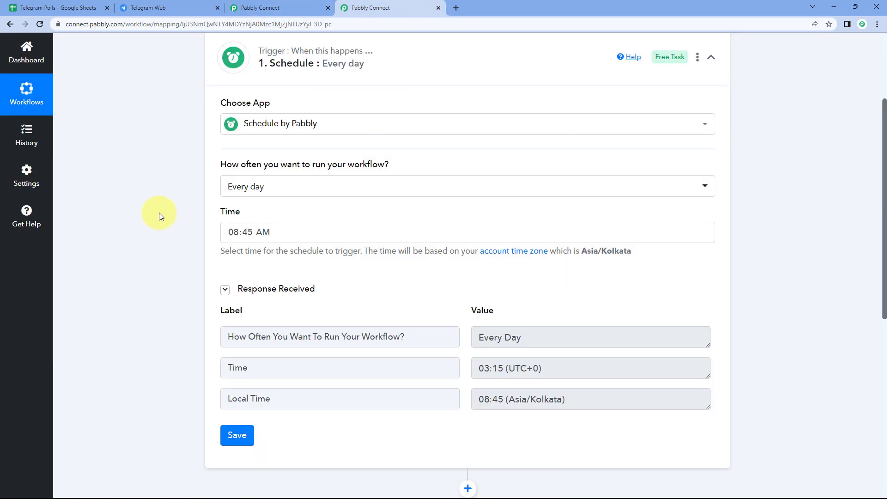
- Find Pabbly Connect Manager and choose it as the app for the workflow's action step
{"action": "scroll", "coordinate": [159, 213], "scroll_direction": "down", "scroll_amount": 7}
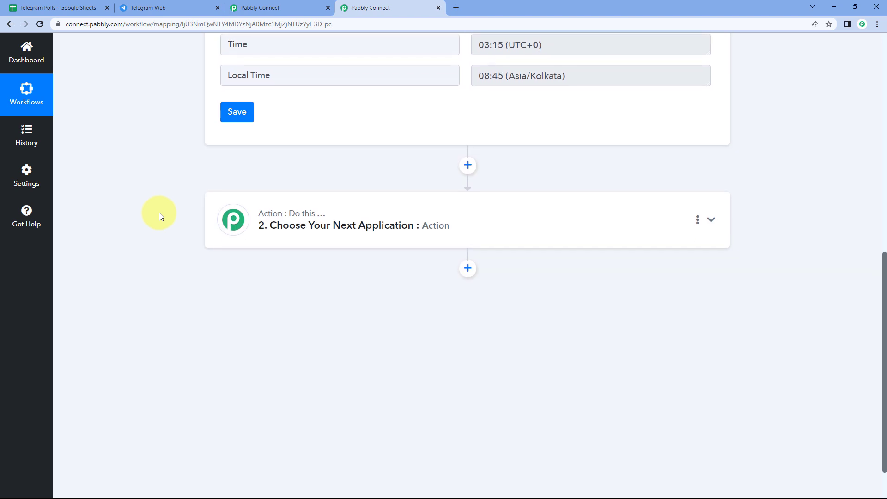
{"action": "scroll", "coordinate": [159, 212], "scroll_direction": "down", "scroll_amount": 2}
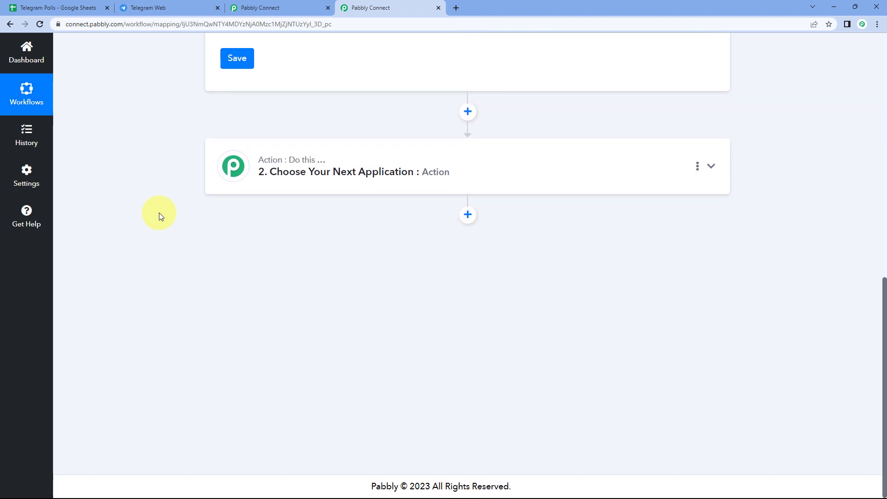
{"action": "left_click", "coordinate": [374, 160]}
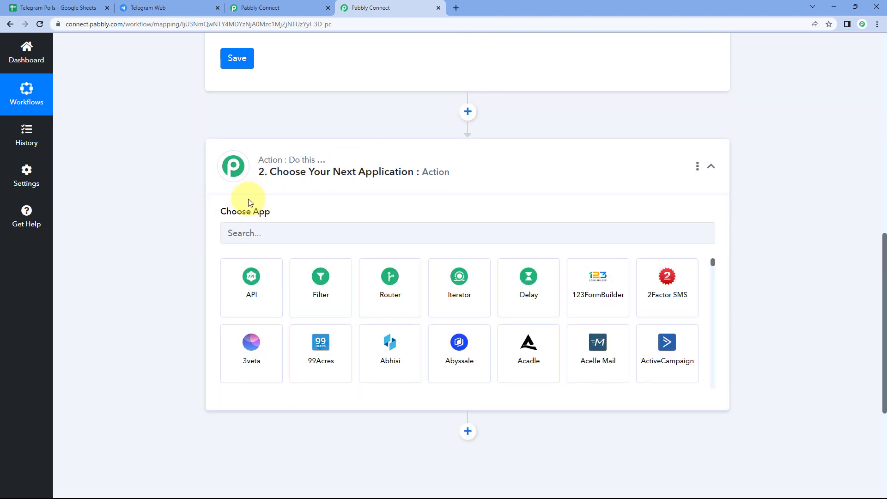
{"action": "scroll", "coordinate": [250, 202], "scroll_direction": "down", "scroll_amount": 1}
{"action": "left_click", "coordinate": [252, 187]}
{"action": "type", "text": "P"}
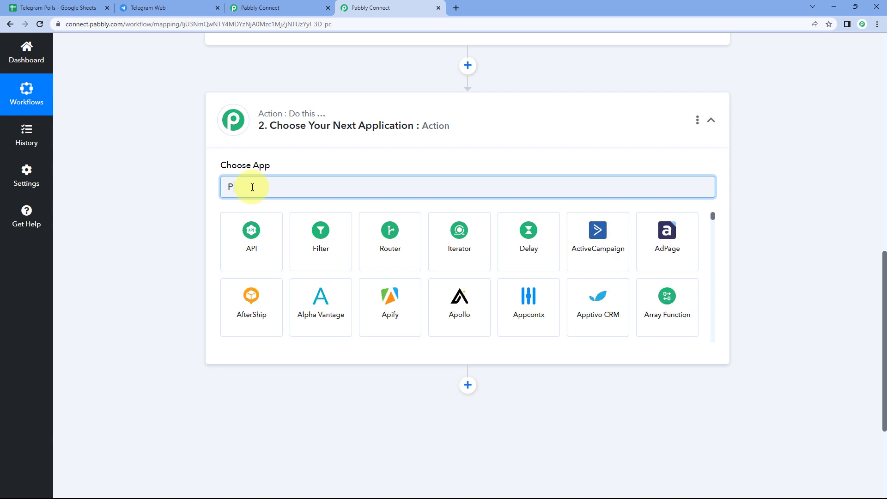
{"action": "type", "text": "abbl"}
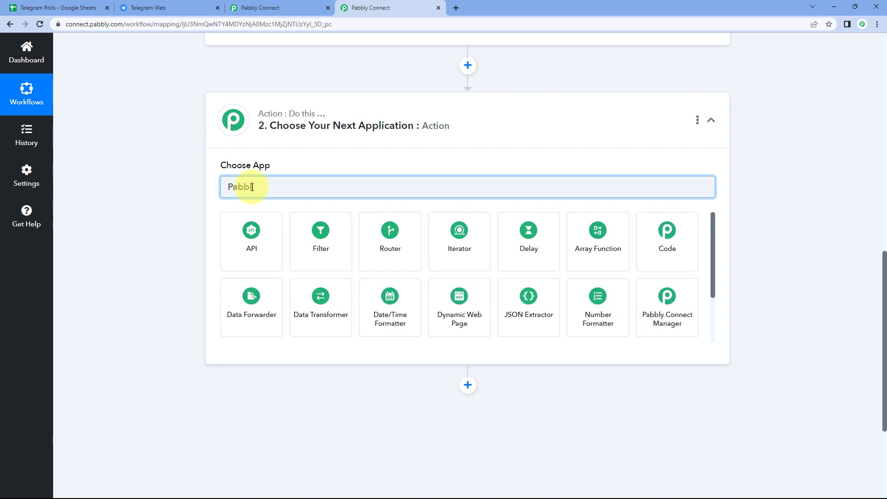
{"action": "type", "text": "y Co"}
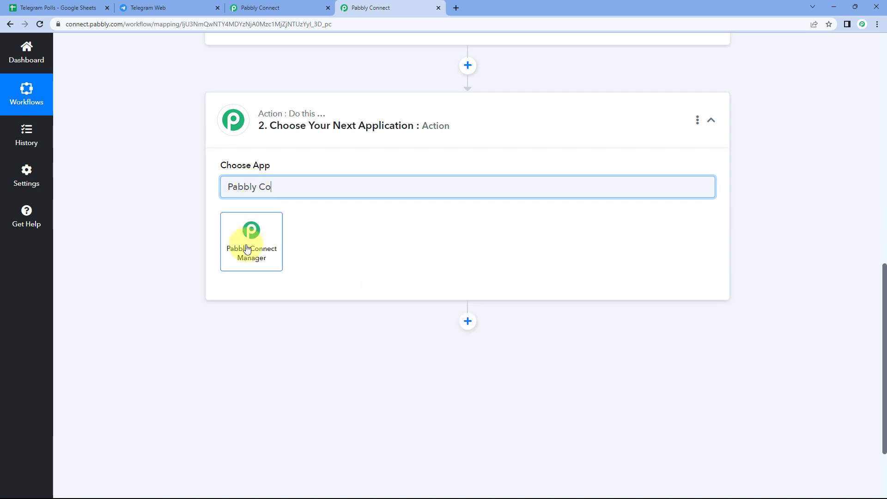
{"action": "left_click", "coordinate": [250, 240]}
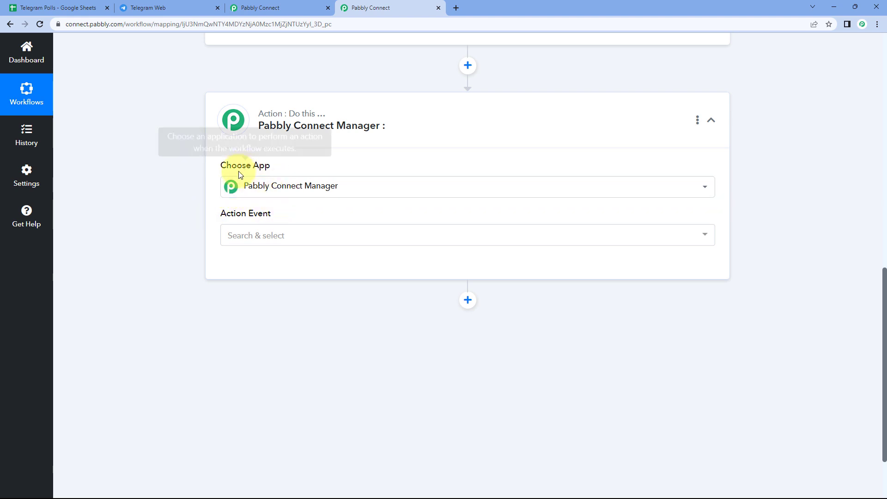
- Set the Pabbly Connect Manager action event to Change Workflow Status
{"action": "left_click", "coordinate": [285, 236]}
{"action": "scroll", "coordinate": [212, 235], "scroll_direction": "down", "scroll_amount": 2}
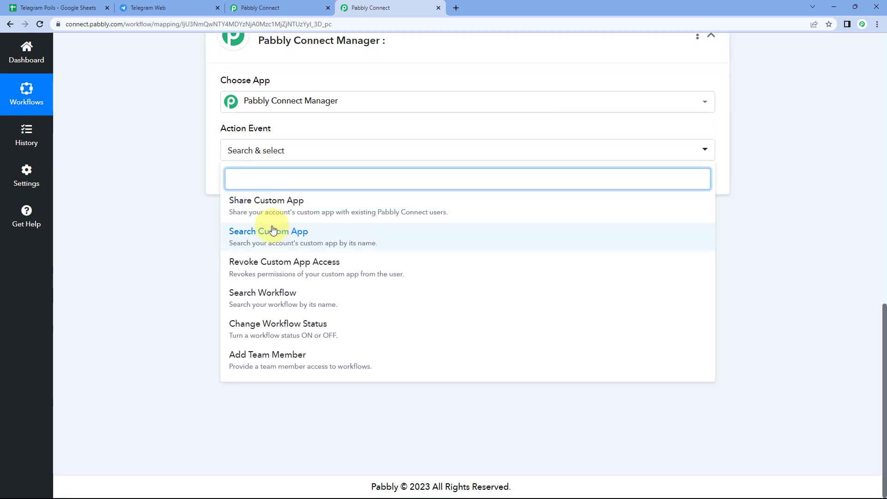
{"action": "left_click", "coordinate": [287, 334]}
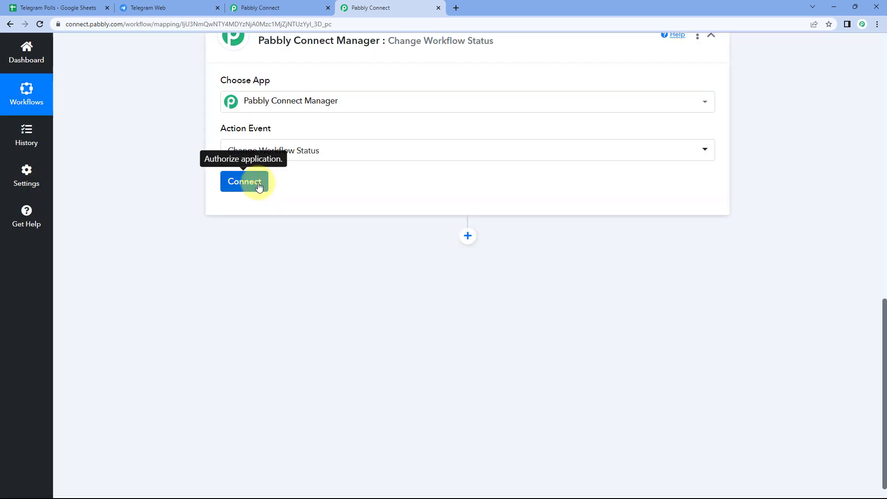
- Add a new Pabbly Connect Manager connection with the API token copied from the API & Webhooks settings, and save it
{"action": "left_click", "coordinate": [258, 185]}
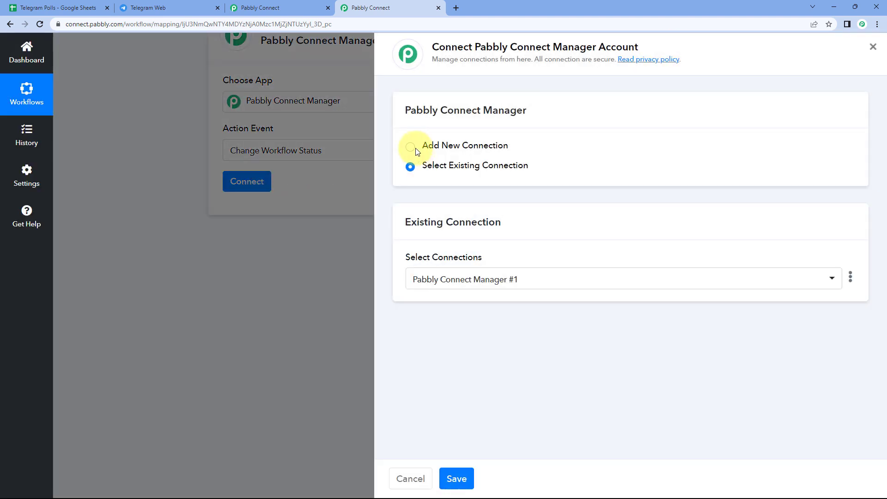
{"action": "left_click", "coordinate": [453, 148]}
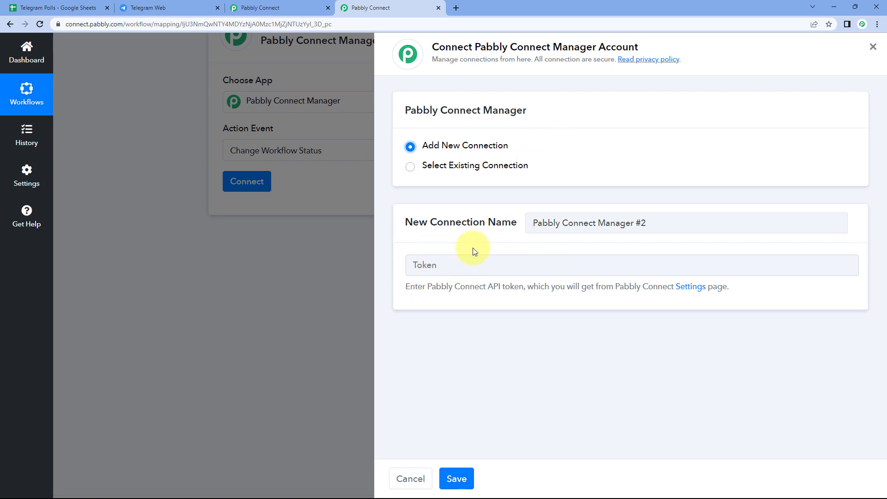
{"action": "left_click", "coordinate": [691, 287]}
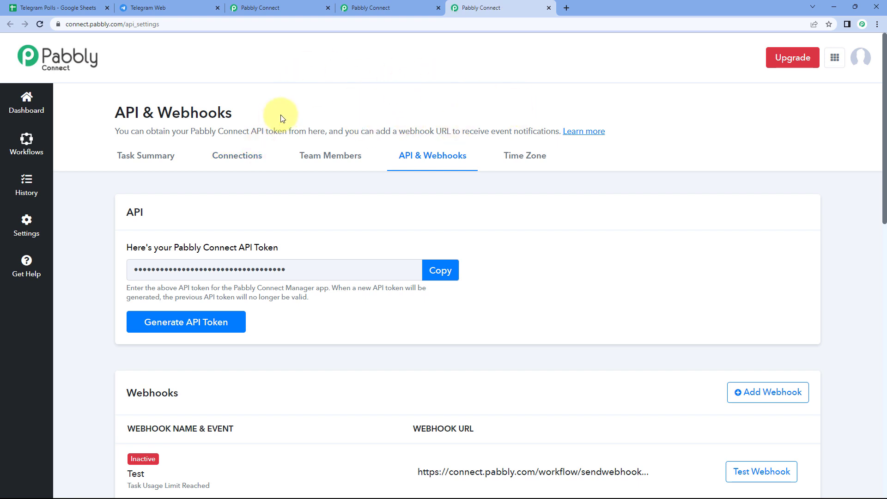
{"action": "left_click", "coordinate": [436, 271]}
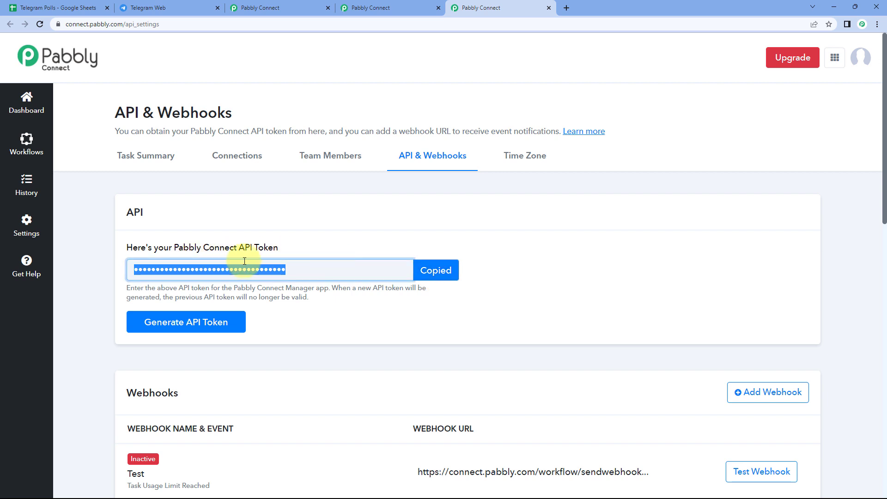
{"action": "left_click", "coordinate": [383, 8]}
{"action": "right_click", "coordinate": [462, 263]}
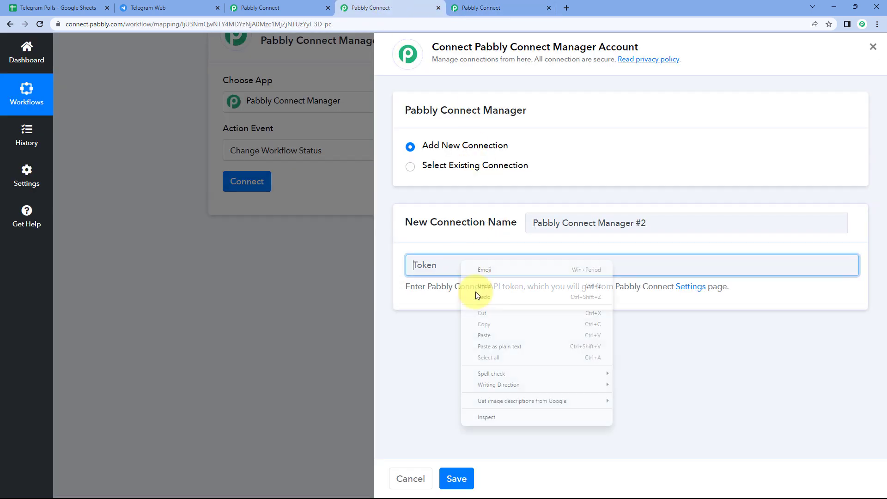
{"action": "left_click", "coordinate": [489, 333]}
{"action": "left_click", "coordinate": [455, 479]}
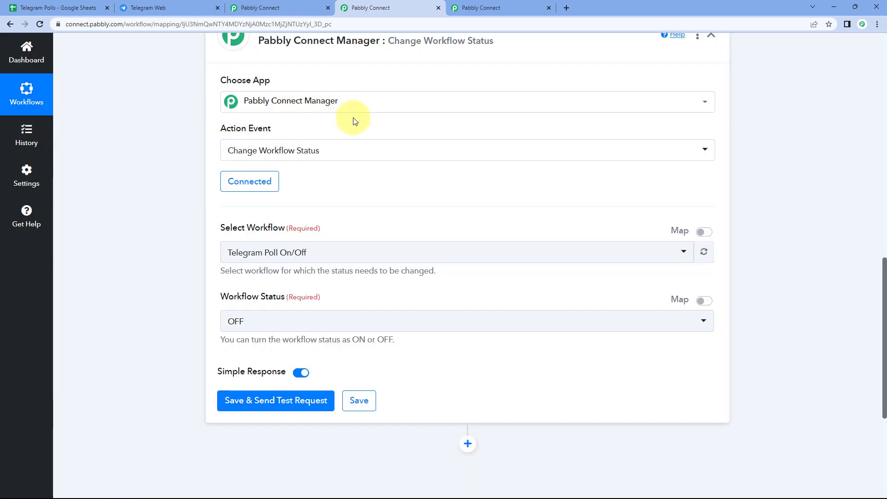
- Select Google Sheets to Telegram as the workflow whose status the action changes
{"action": "scroll", "coordinate": [203, 185], "scroll_direction": "down", "scroll_amount": 1}
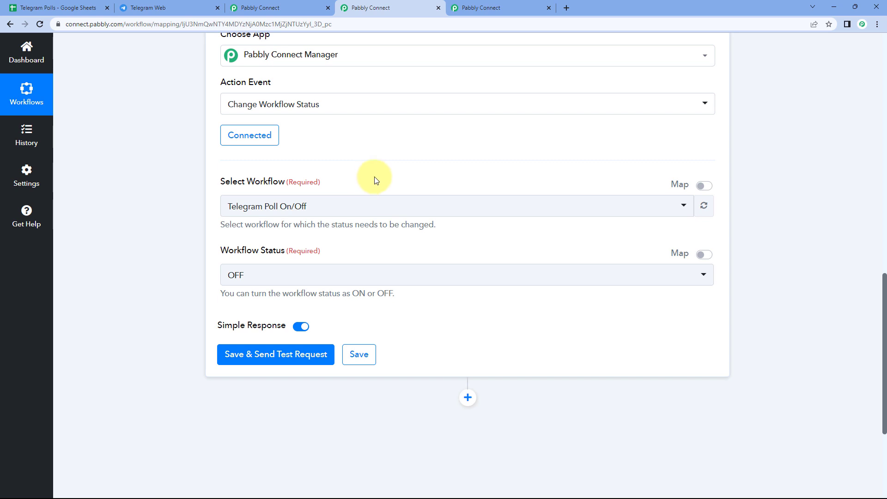
{"action": "left_click", "coordinate": [347, 211]}
{"action": "scroll", "coordinate": [190, 194], "scroll_direction": "down", "scroll_amount": 1}
{"action": "scroll", "coordinate": [332, 253], "scroll_direction": "down", "scroll_amount": 2}
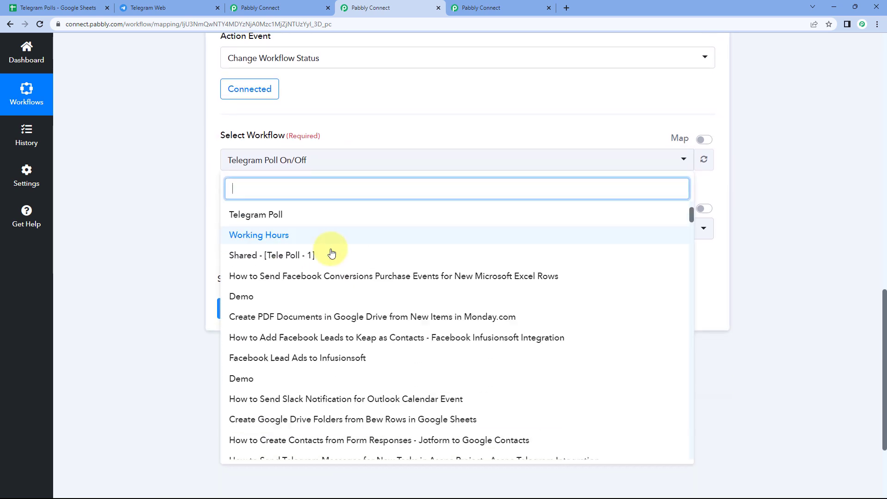
{"action": "scroll", "coordinate": [331, 253], "scroll_direction": "down", "scroll_amount": 5}
{"action": "scroll", "coordinate": [332, 253], "scroll_direction": "up", "scroll_amount": 7}
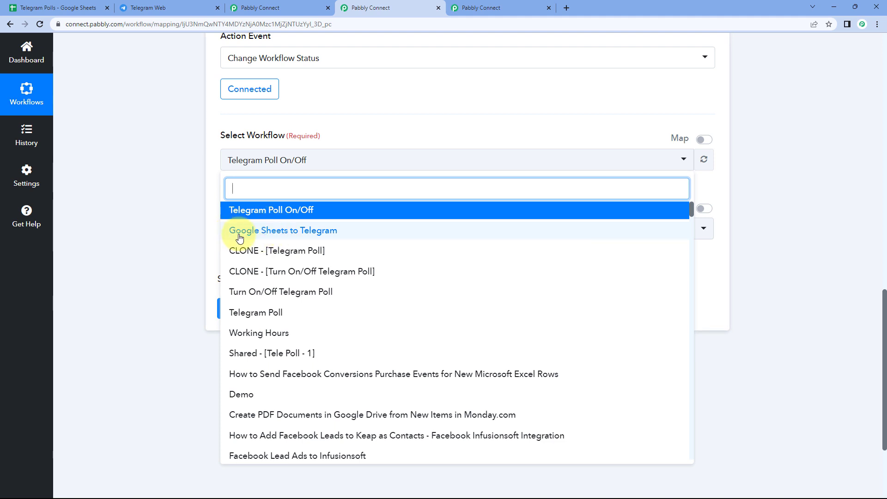
{"action": "left_click", "coordinate": [277, 231]}
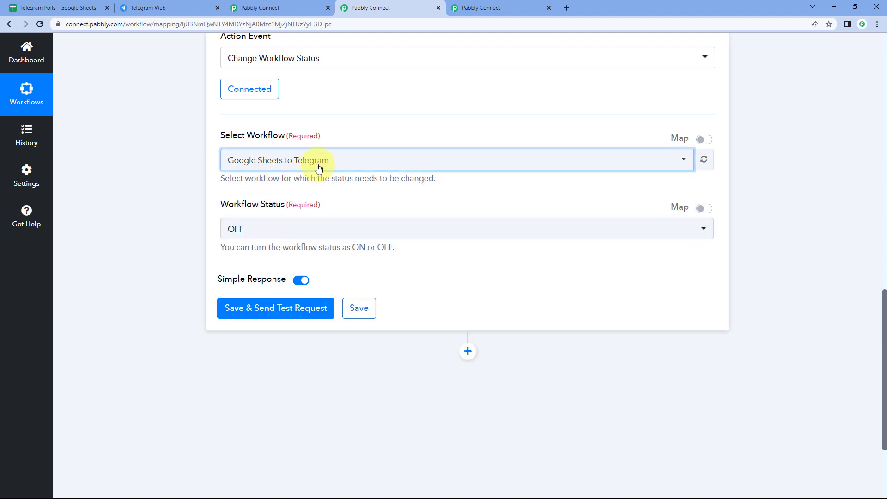
- Set the status change for the Google Sheets to Telegram workflow to ON, send a test request, and check that workflow's switch
{"action": "left_click", "coordinate": [260, 8]}
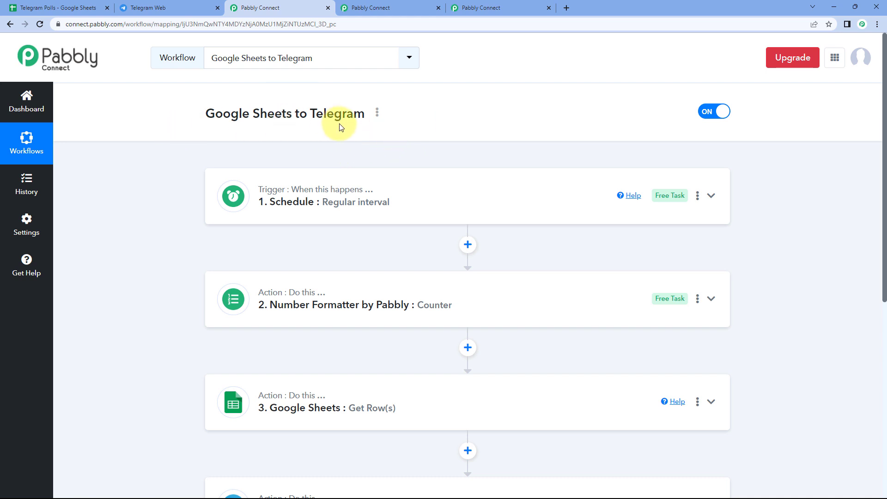
{"action": "left_click", "coordinate": [392, 8]}
{"action": "left_click", "coordinate": [328, 162]}
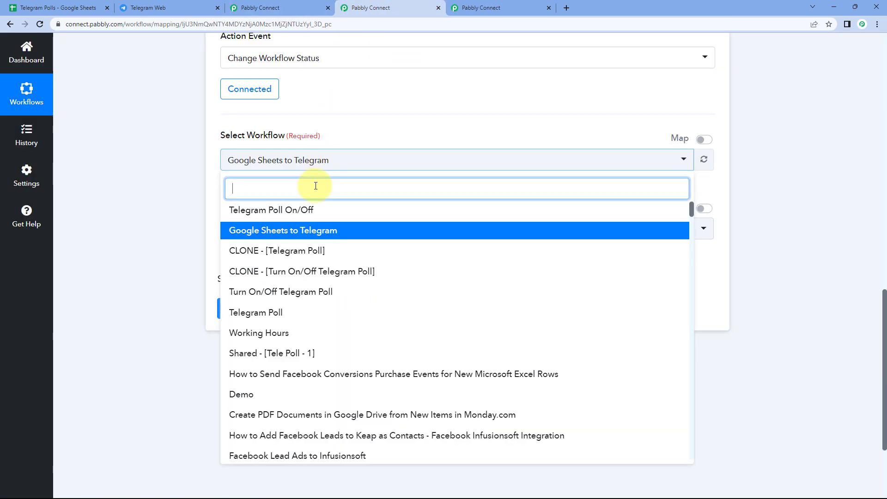
{"action": "left_click", "coordinate": [309, 231]}
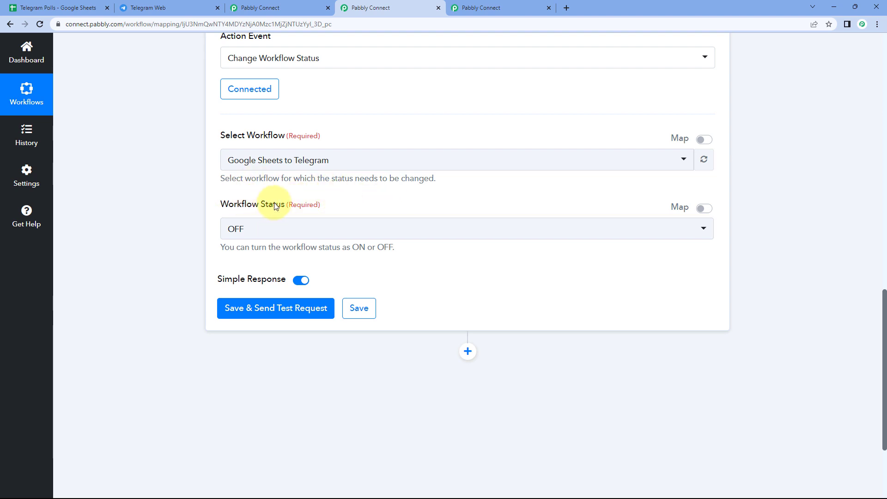
{"action": "left_click", "coordinate": [265, 229]}
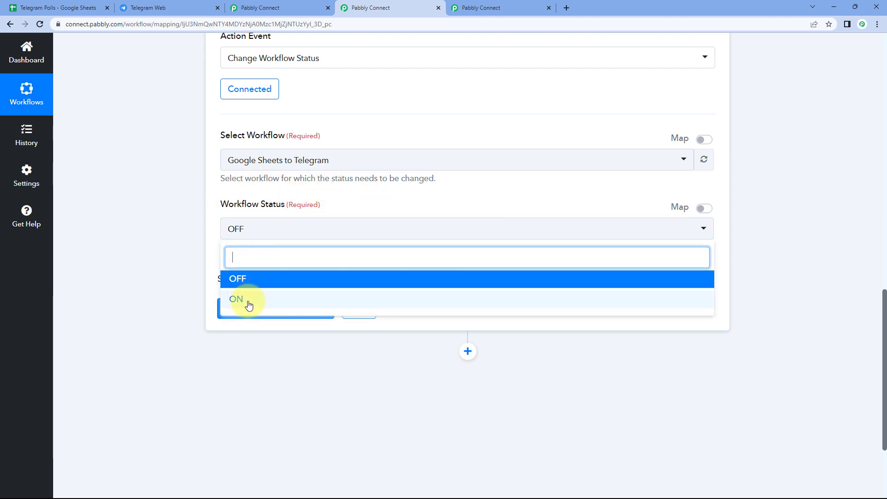
{"action": "left_click", "coordinate": [248, 303]}
{"action": "left_click", "coordinate": [289, 310]}
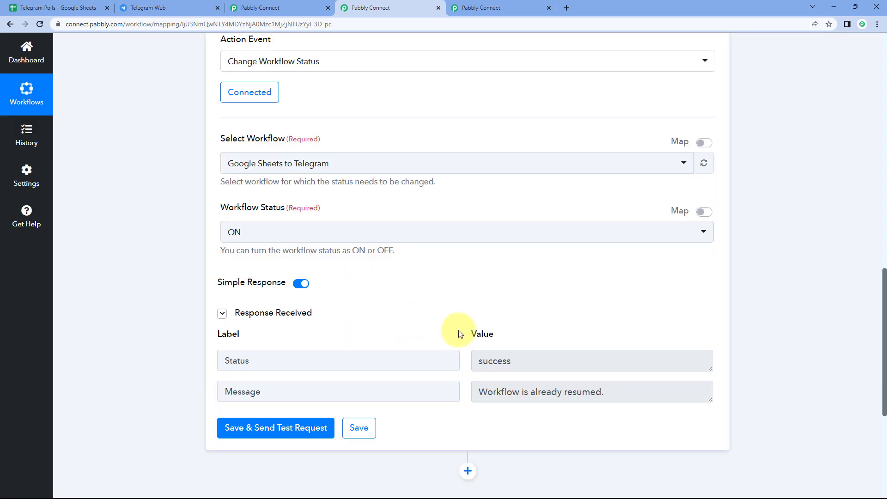
{"action": "left_click_drag", "start_coordinate": [479, 393], "coordinate": [605, 391]}
{"action": "left_click", "coordinate": [270, 5]}
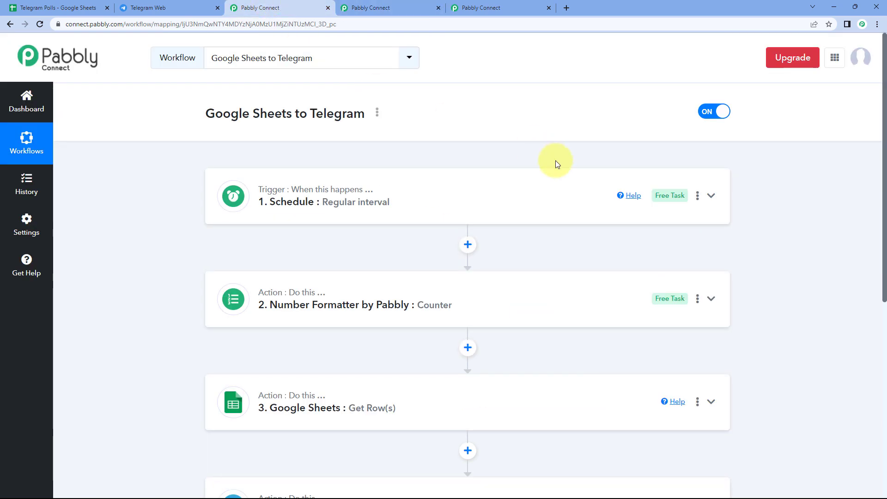
{"action": "left_click", "coordinate": [391, 8]}
{"action": "left_click", "coordinate": [476, 314]}
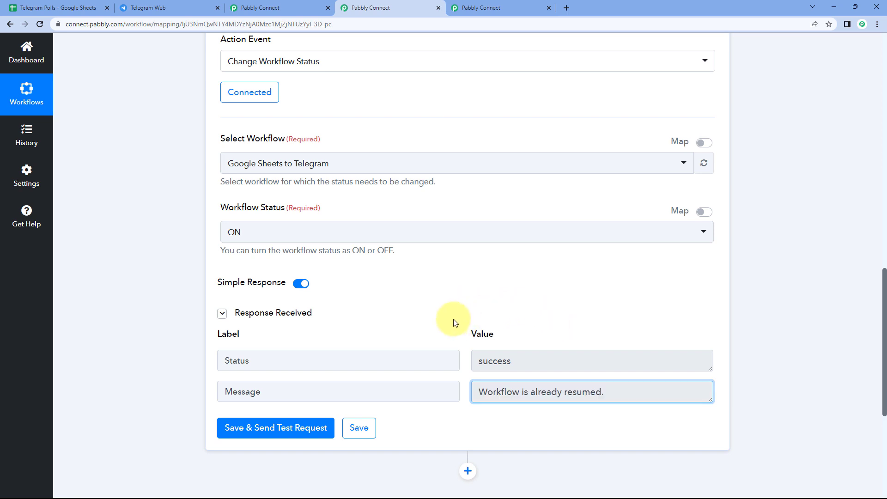
- Add another action step below the workflow status change and choose Delay by Pabbly as its app
{"action": "scroll", "coordinate": [426, 291], "scroll_direction": "down", "scroll_amount": 2}
{"action": "scroll", "coordinate": [397, 200], "scroll_direction": "down", "scroll_amount": 1}
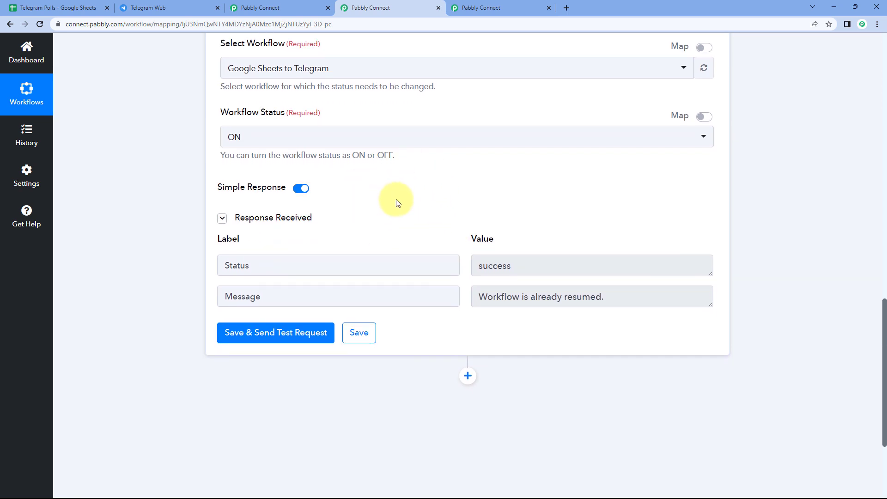
{"action": "scroll", "coordinate": [393, 187], "scroll_direction": "down", "scroll_amount": 1}
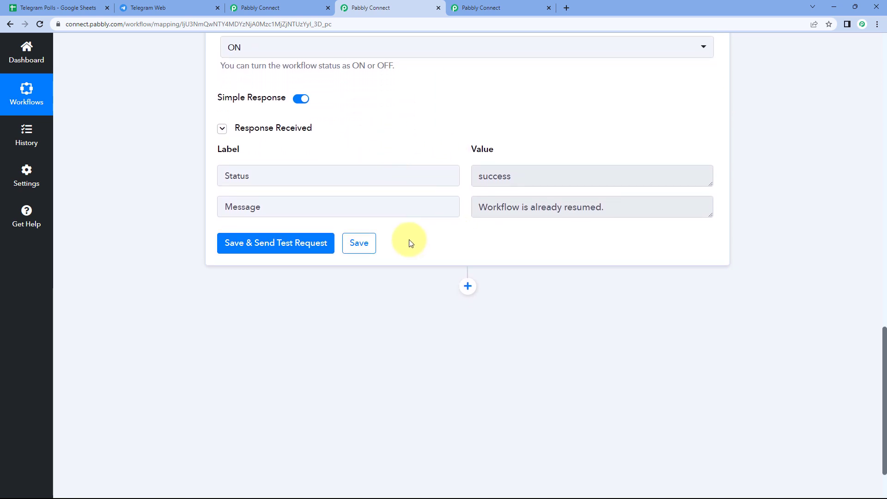
{"action": "left_click", "coordinate": [467, 285]}
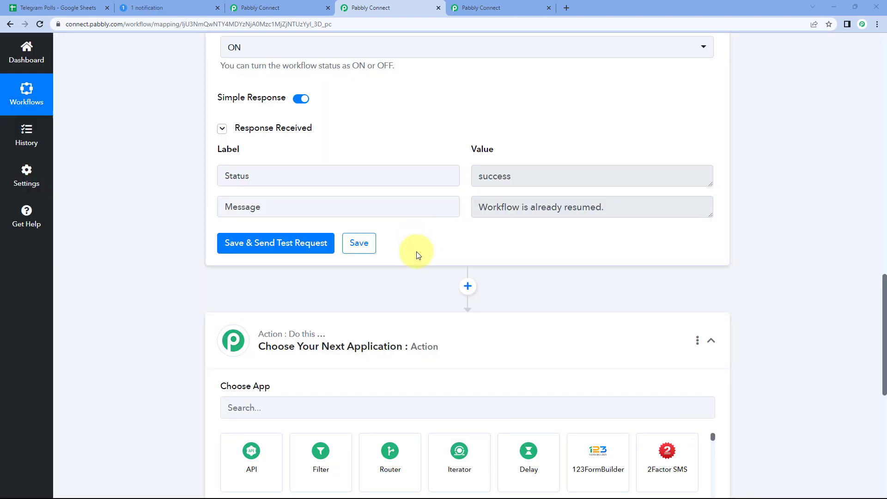
{"action": "scroll", "coordinate": [379, 176], "scroll_direction": "up", "scroll_amount": 8}
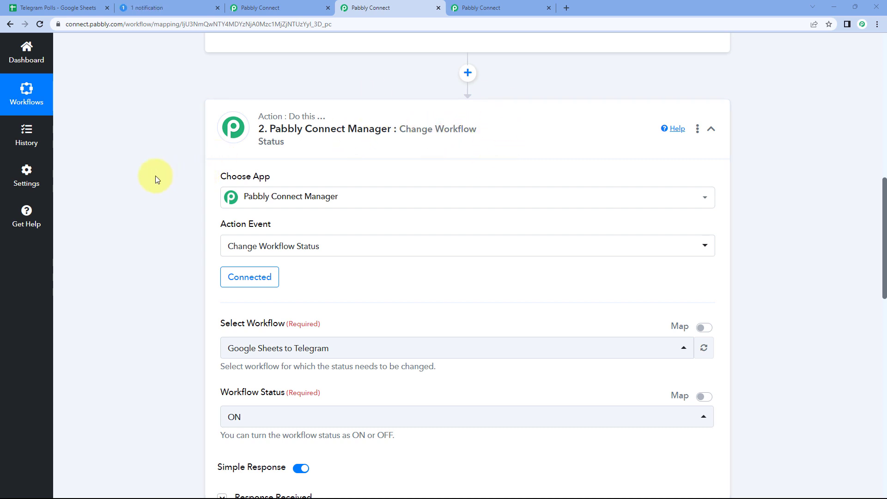
{"action": "scroll", "coordinate": [155, 176], "scroll_direction": "down", "scroll_amount": 6}
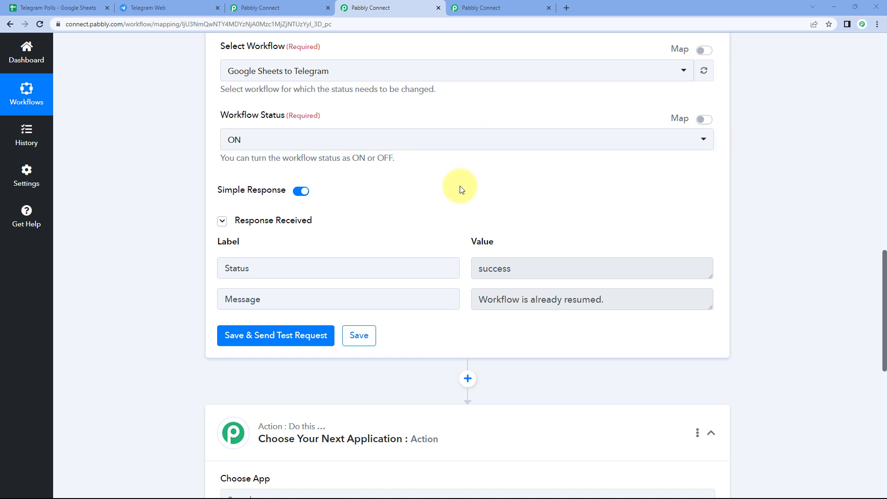
{"action": "scroll", "coordinate": [461, 190], "scroll_direction": "down", "scroll_amount": 6}
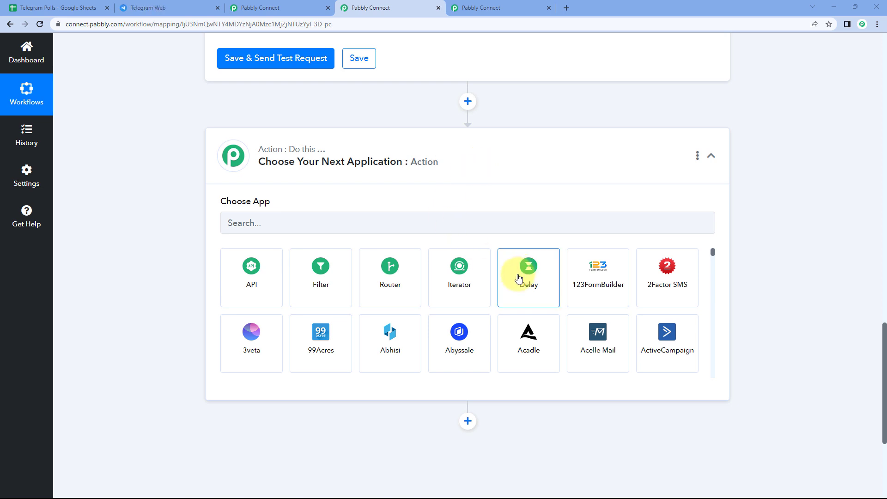
{"action": "left_click", "coordinate": [541, 279]}
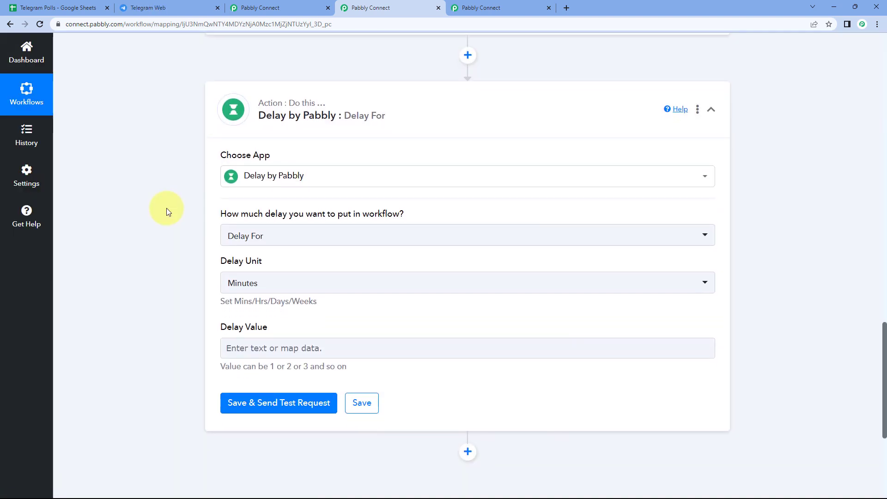
- Configure the delay step with the Delay For option and Minutes as the delay unit
{"action": "scroll", "coordinate": [166, 208], "scroll_direction": "down", "scroll_amount": 1}
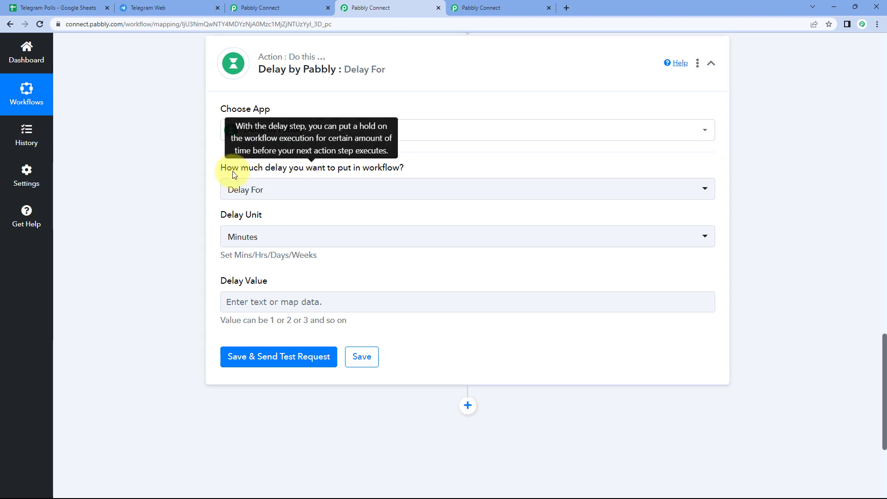
{"action": "left_click", "coordinate": [276, 189]}
{"action": "left_click", "coordinate": [262, 239]}
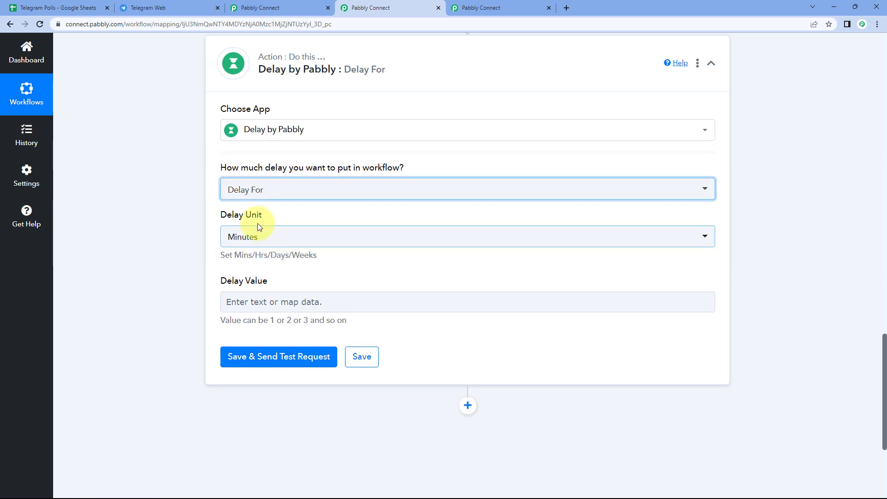
{"action": "left_click", "coordinate": [265, 234]}
{"action": "left_click", "coordinate": [250, 286]}
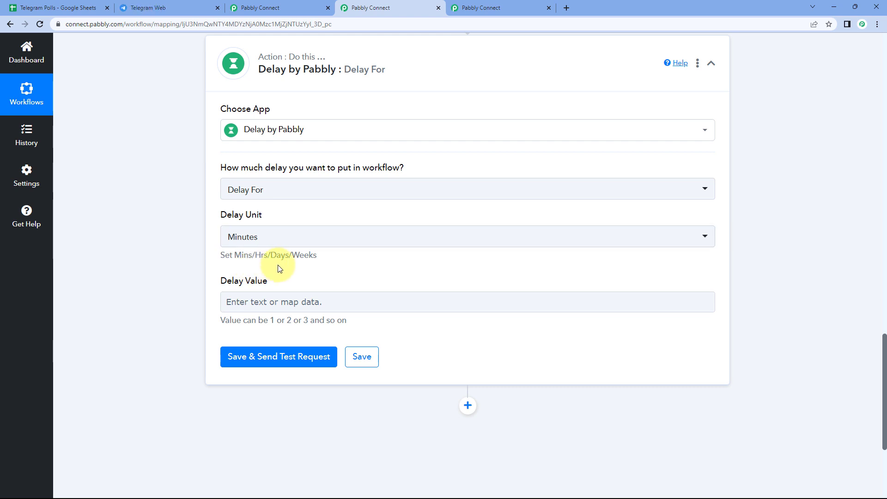
- Calculate the delay length in minutes in Calculator as 13 × 60 plus 16
{"action": "type", "text": "1"}
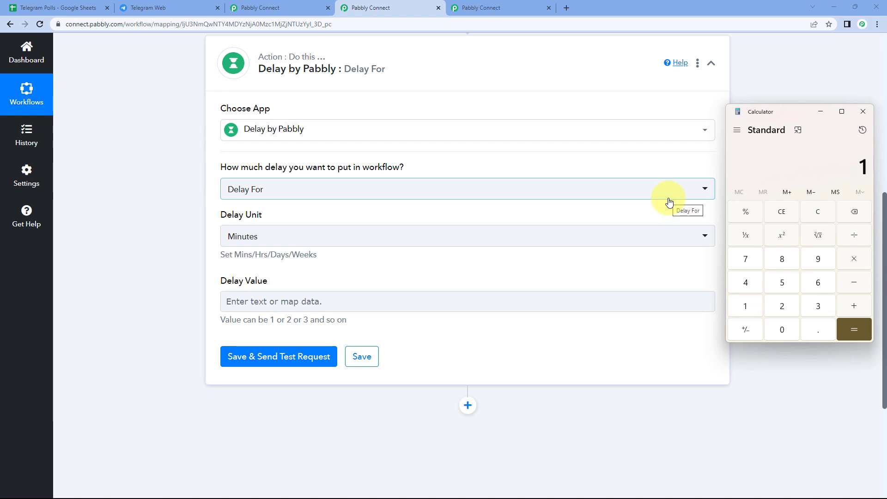
{"action": "type", "text": "3*60"}
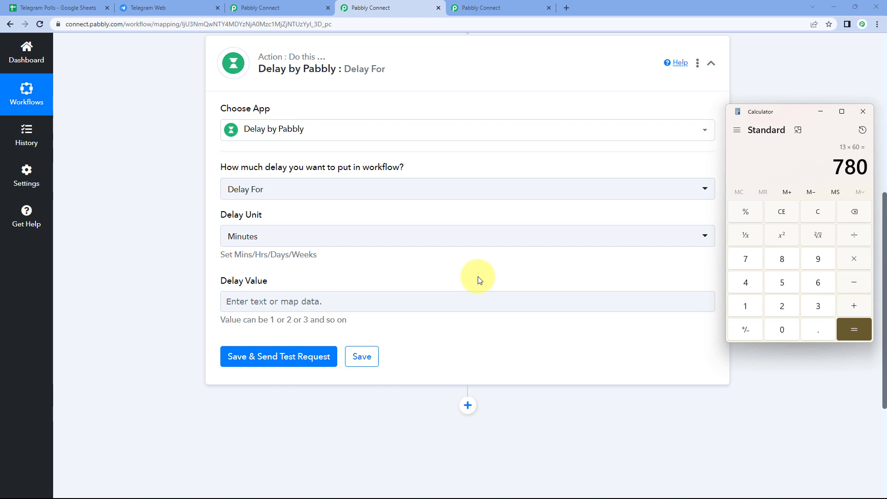
{"action": "key", "text": "1"}
{"action": "key", "text": "Return"}
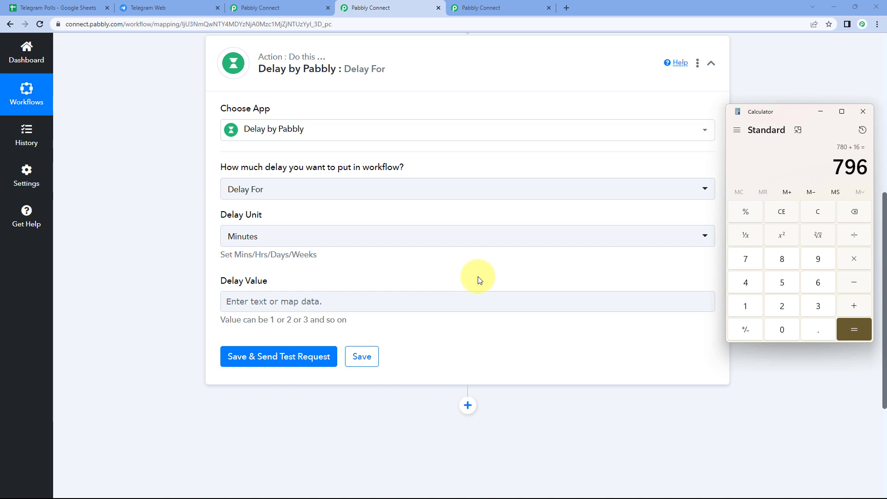
- Copy the calculated result and paste it as the delay step's Delay Value, 796
{"action": "double_click", "coordinate": [838, 169]}
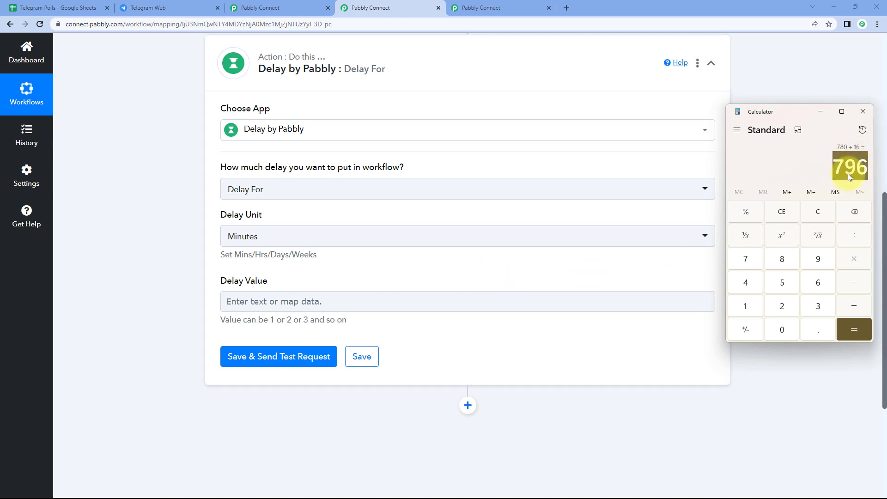
{"action": "right_click", "coordinate": [848, 174]}
{"action": "left_click", "coordinate": [830, 185]}
{"action": "left_click", "coordinate": [239, 304]}
{"action": "right_click", "coordinate": [238, 300]}
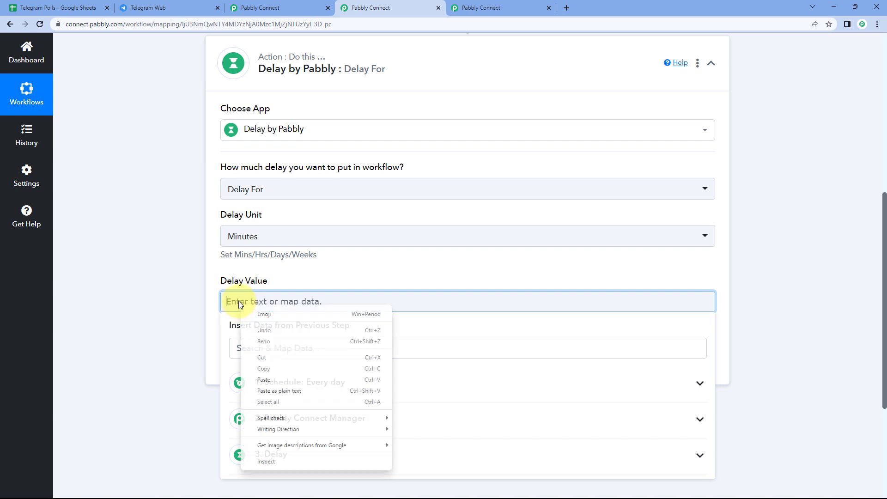
{"action": "left_click", "coordinate": [263, 381]}
{"action": "left_click", "coordinate": [212, 278]}
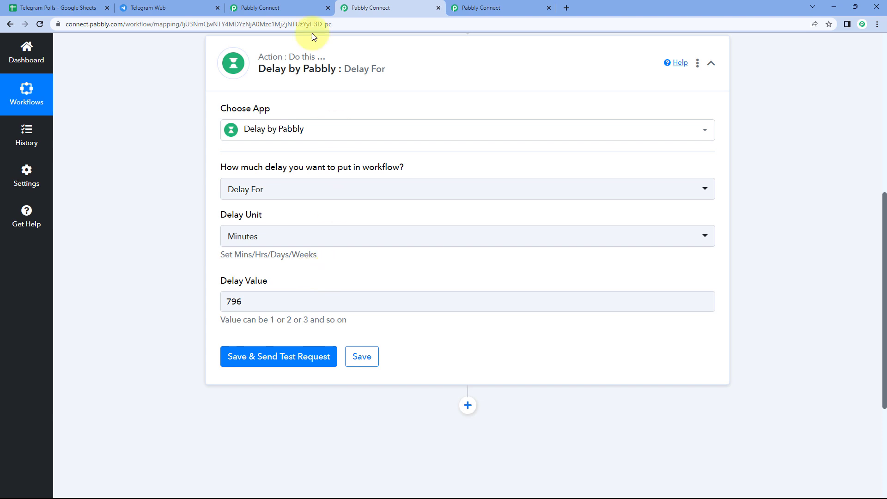
- Check the Google Sheets to Telegram workflow, and save the delay step with a test request
{"action": "left_click", "coordinate": [278, 8]}
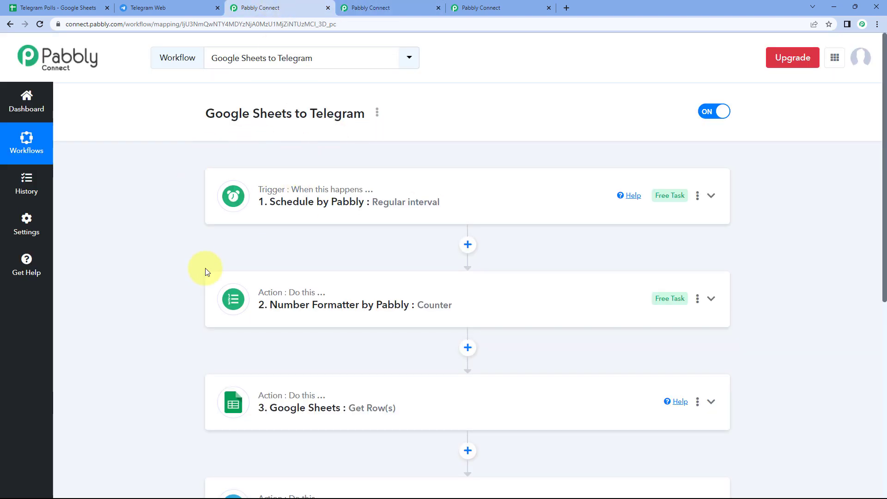
{"action": "left_click", "coordinate": [406, 7]}
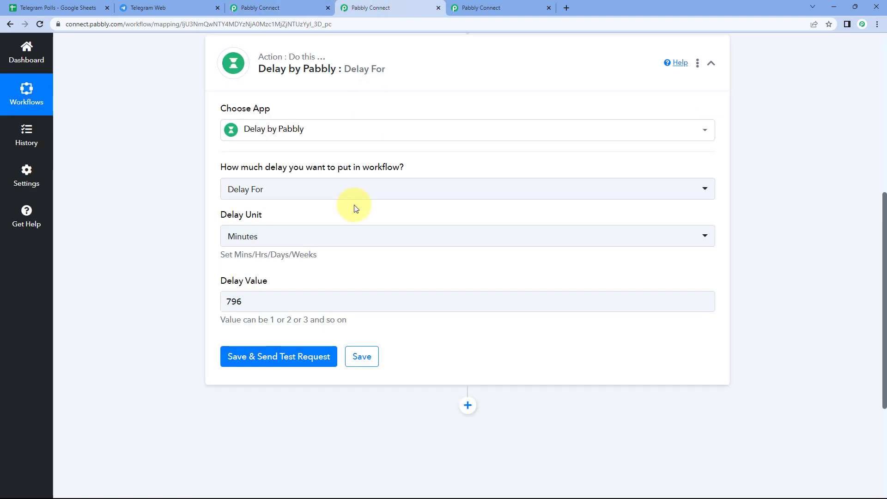
{"action": "left_click", "coordinate": [288, 358]}
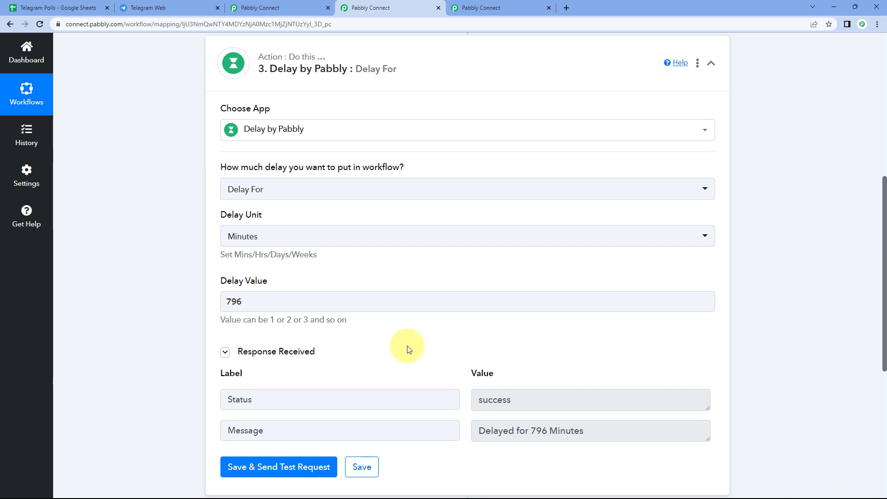
{"action": "left_click", "coordinate": [266, 303]}
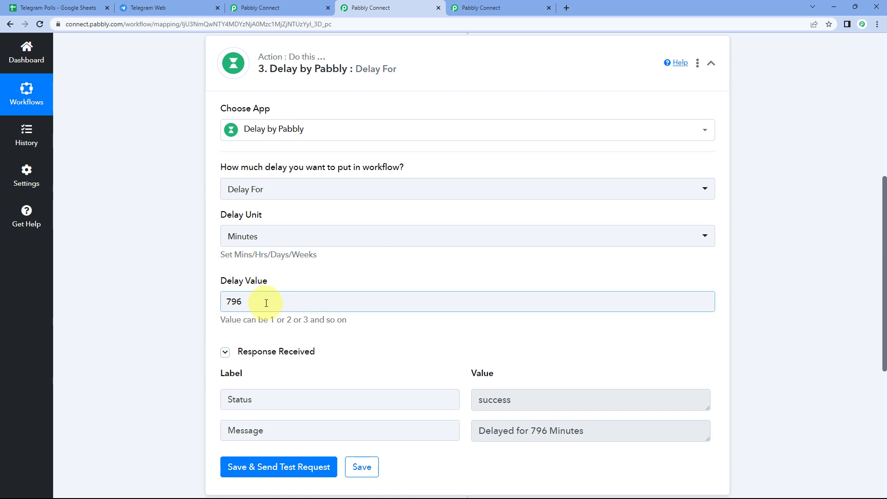
{"action": "left_click", "coordinate": [285, 283]}
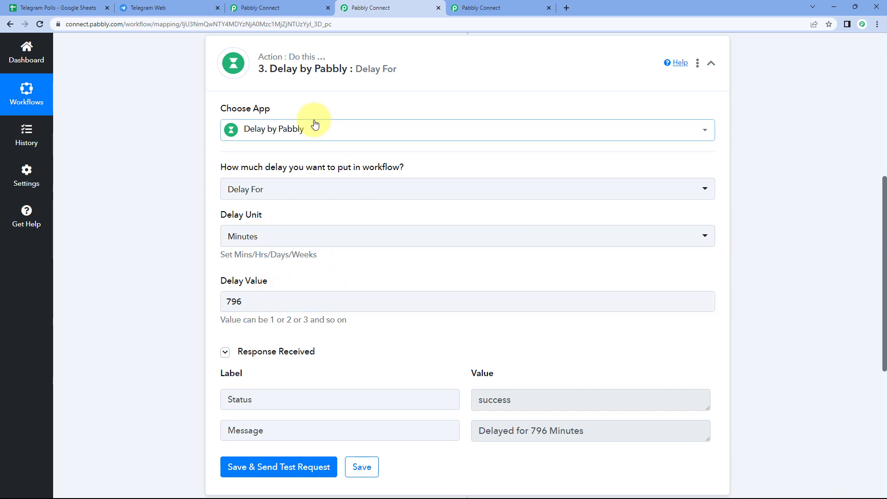
- Review the schedule triggers of the Telegram Poll On/Off and Google Sheets to Telegram workflows and the order of the on/off steps
{"action": "scroll", "coordinate": [198, 189], "scroll_direction": "up", "scroll_amount": 7}
{"action": "left_click", "coordinate": [345, 209]}
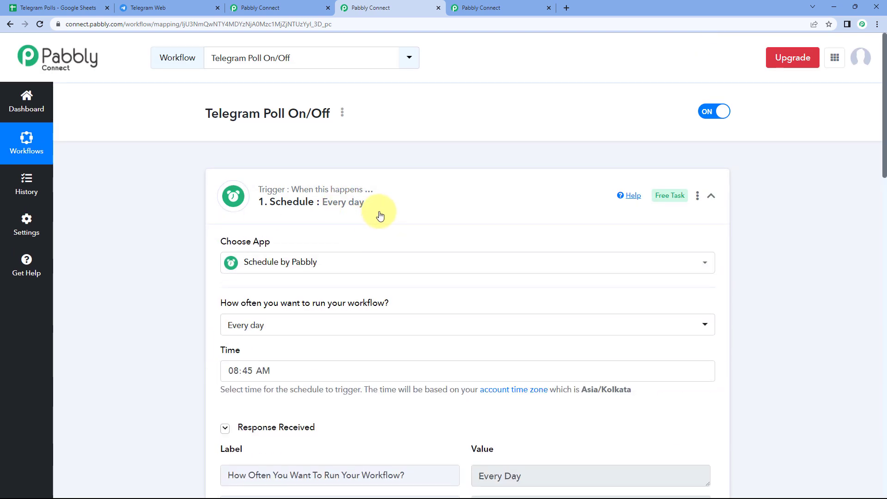
{"action": "left_click", "coordinate": [380, 212]}
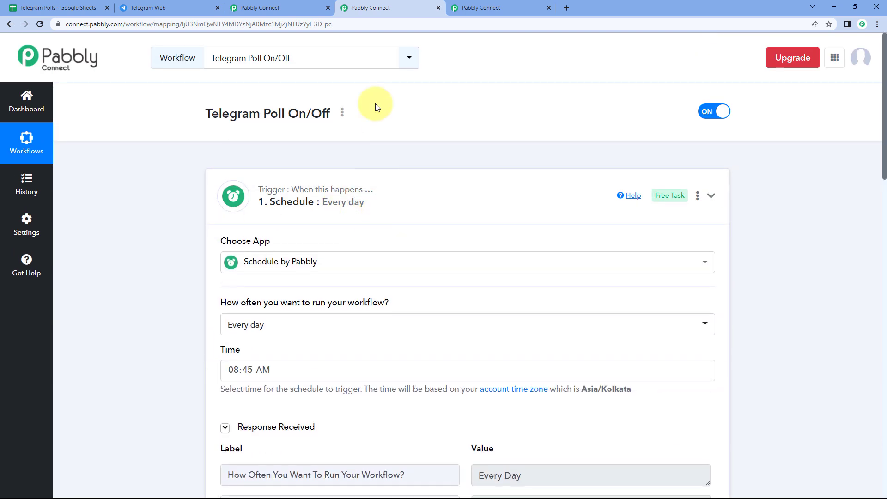
{"action": "left_click", "coordinate": [305, 7]}
{"action": "left_click", "coordinate": [357, 208]}
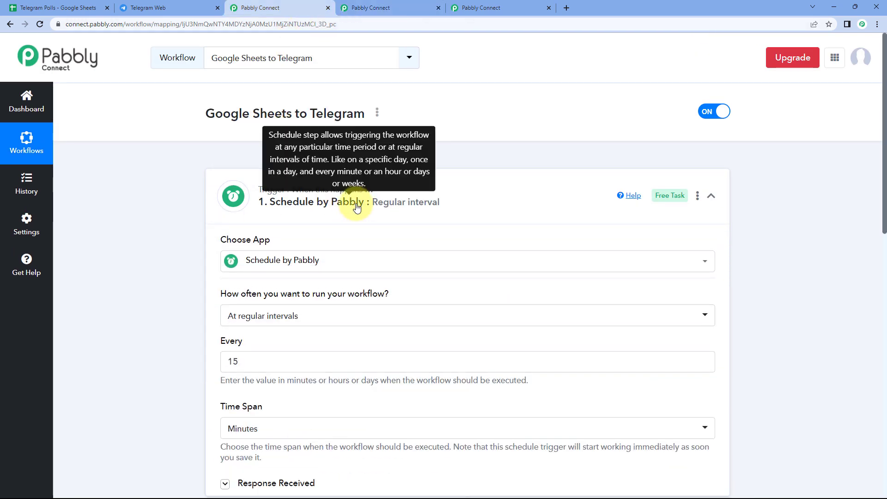
{"action": "left_click", "coordinate": [357, 206]}
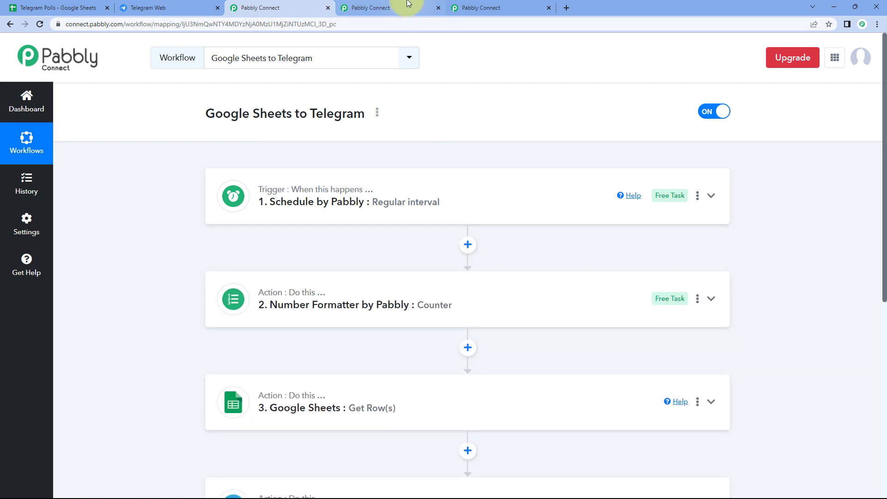
{"action": "left_click", "coordinate": [408, 4]}
{"action": "scroll", "coordinate": [191, 268], "scroll_direction": "down", "scroll_amount": 4}
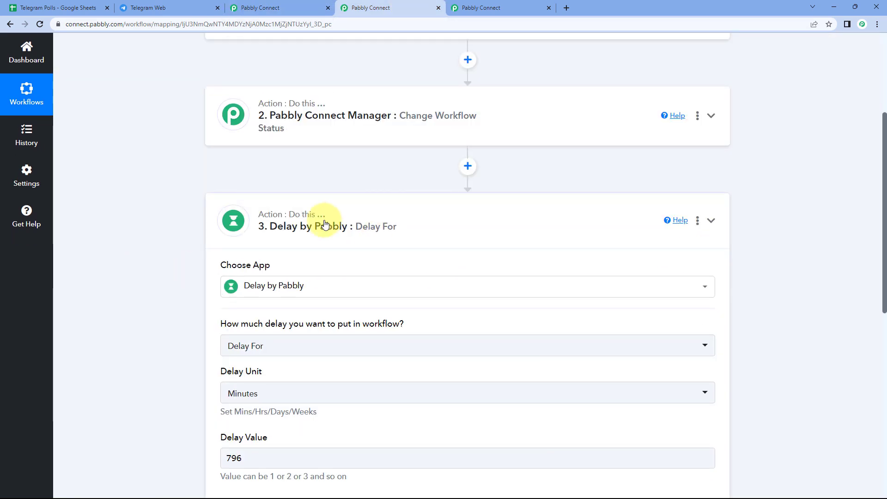
{"action": "left_click", "coordinate": [325, 225]}
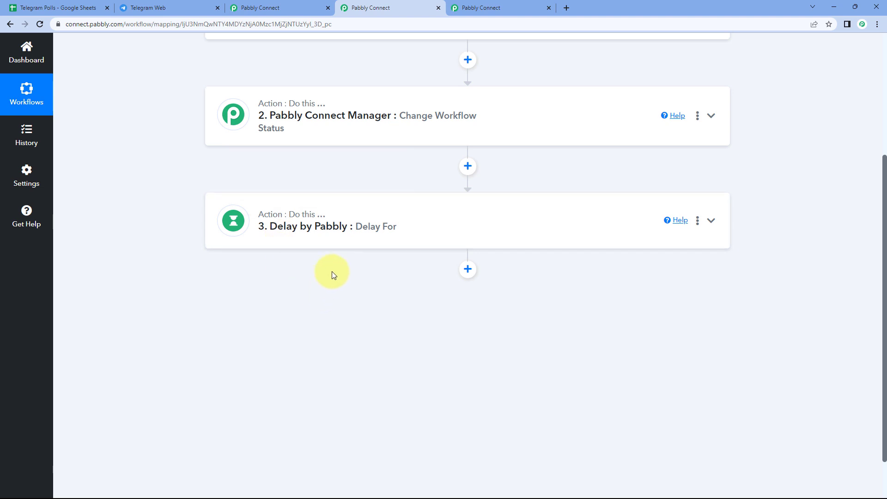
{"action": "left_click", "coordinate": [306, 10]}
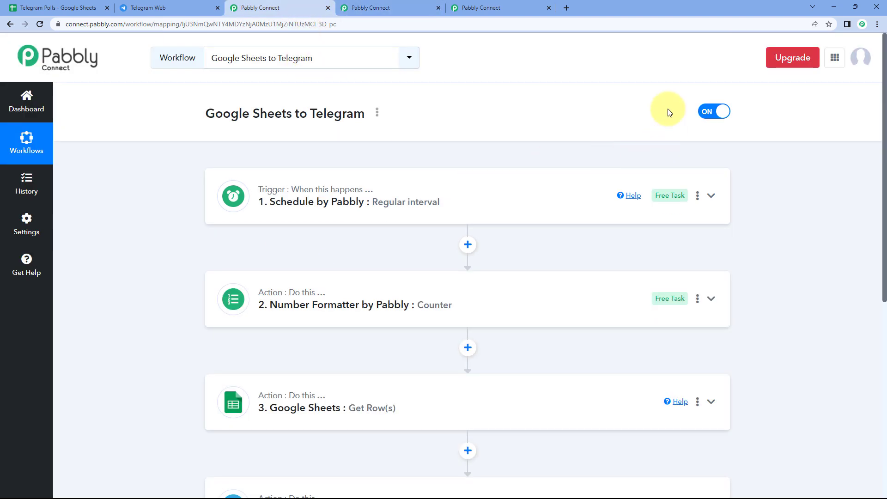
- Copy the Change Workflow Status step of the Telegram Poll On/Off workflow and paste it after the Delay by Pabbly step
{"action": "left_click", "coordinate": [413, 7]}
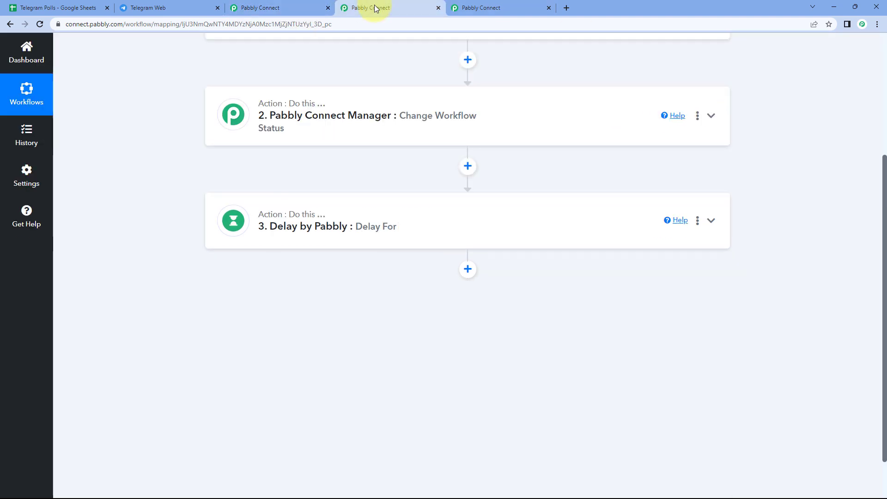
{"action": "scroll", "coordinate": [455, 146], "scroll_direction": "up", "scroll_amount": 2}
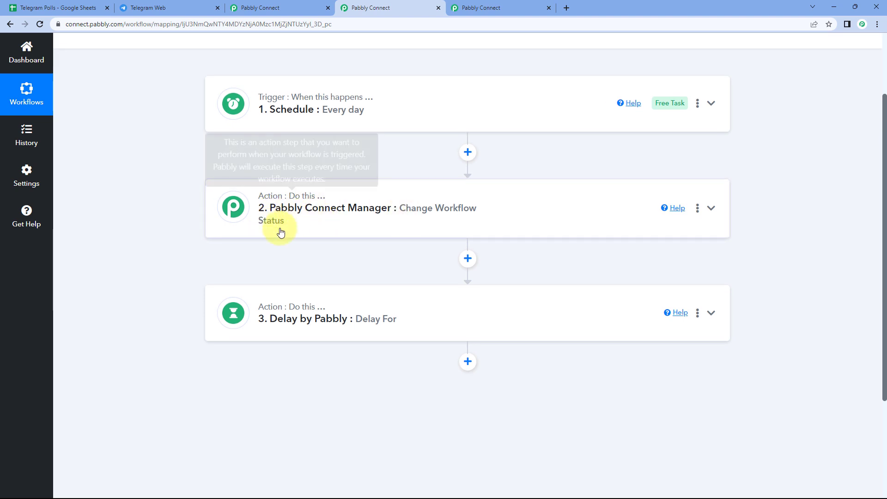
{"action": "left_click", "coordinate": [464, 212]}
{"action": "left_click", "coordinate": [697, 208]}
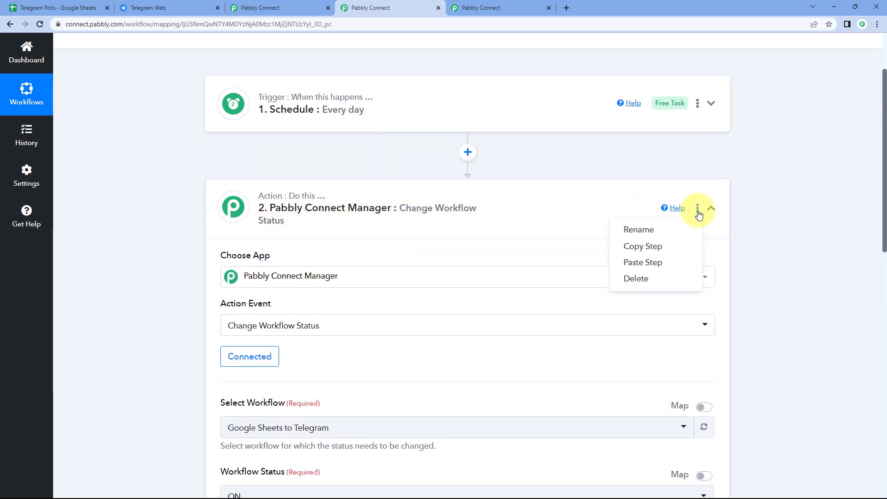
{"action": "left_click", "coordinate": [642, 246]}
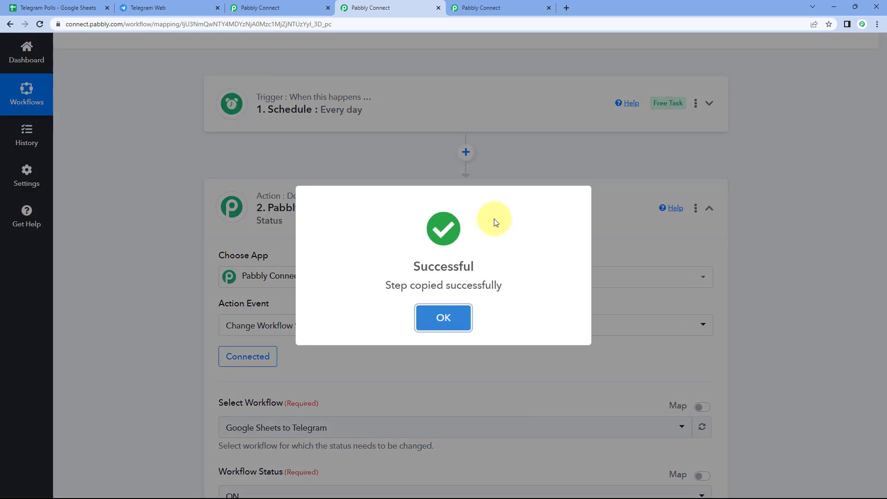
{"action": "left_click", "coordinate": [452, 311]}
{"action": "left_click", "coordinate": [473, 206]}
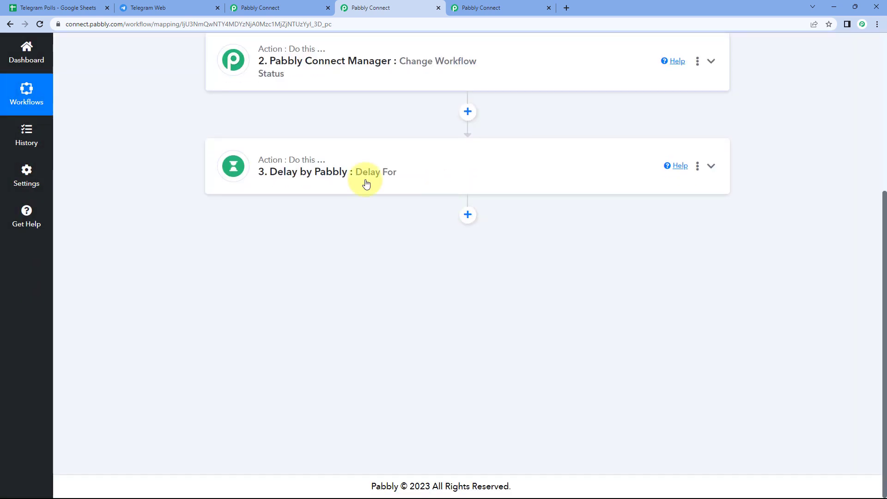
{"action": "left_click", "coordinate": [698, 168]}
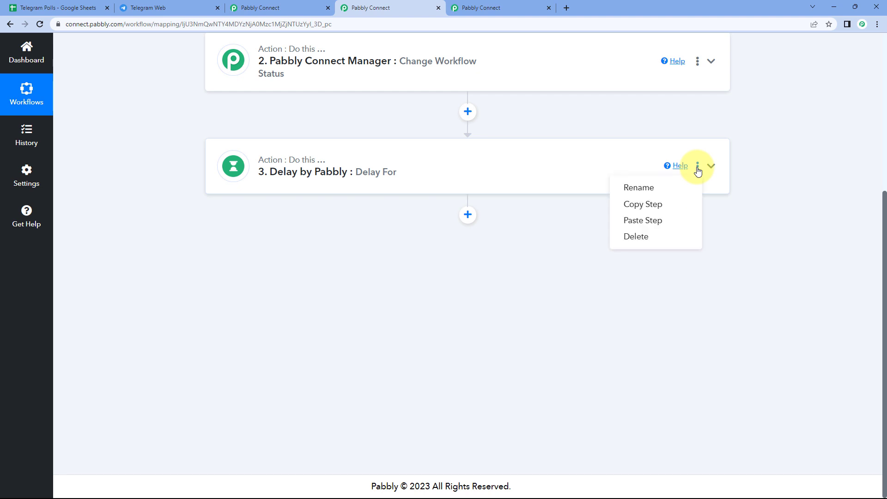
{"action": "left_click", "coordinate": [660, 225]}
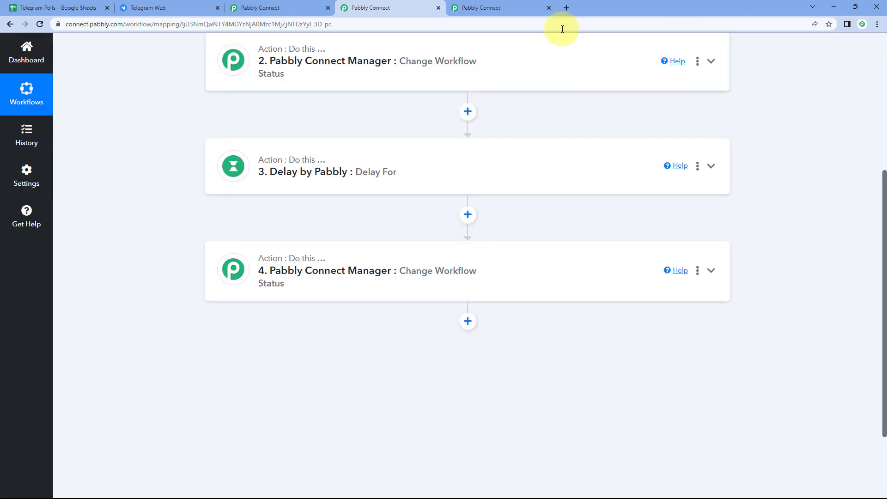
- Compare the original Change Workflow Status step, the delay step and the pasted Change Workflow Status step
{"action": "left_click", "coordinate": [504, 57]}
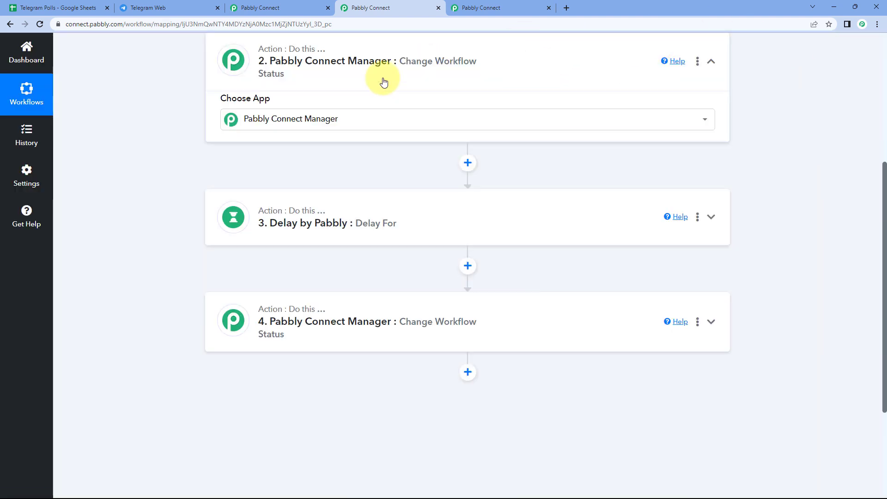
{"action": "scroll", "coordinate": [180, 175], "scroll_direction": "down", "scroll_amount": 2}
{"action": "scroll", "coordinate": [187, 179], "scroll_direction": "down", "scroll_amount": 8}
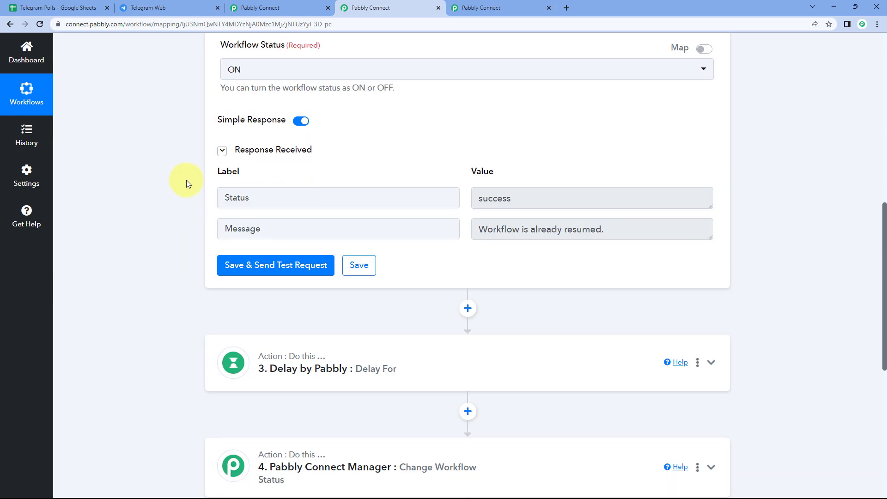
{"action": "left_click", "coordinate": [252, 275]}
{"action": "scroll", "coordinate": [164, 252], "scroll_direction": "down", "scroll_amount": 2}
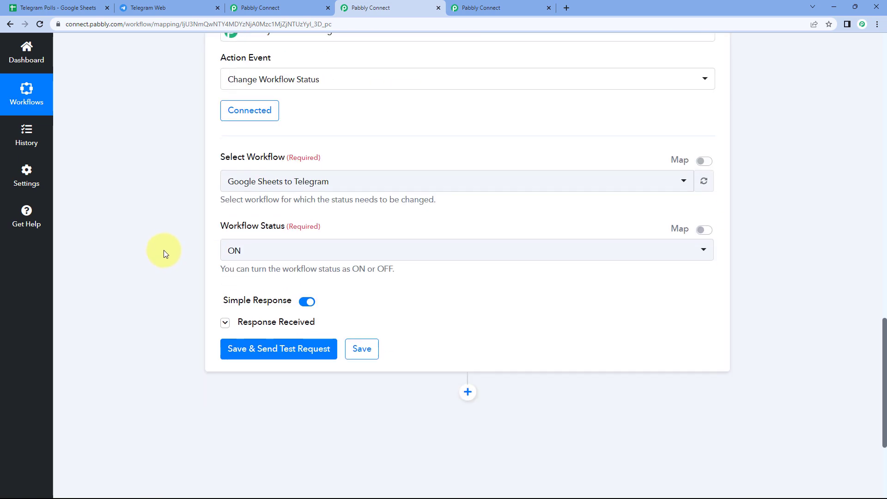
{"action": "scroll", "coordinate": [205, 187], "scroll_direction": "up", "scroll_amount": 5}
{"action": "scroll", "coordinate": [201, 192], "scroll_direction": "up", "scroll_amount": 8}
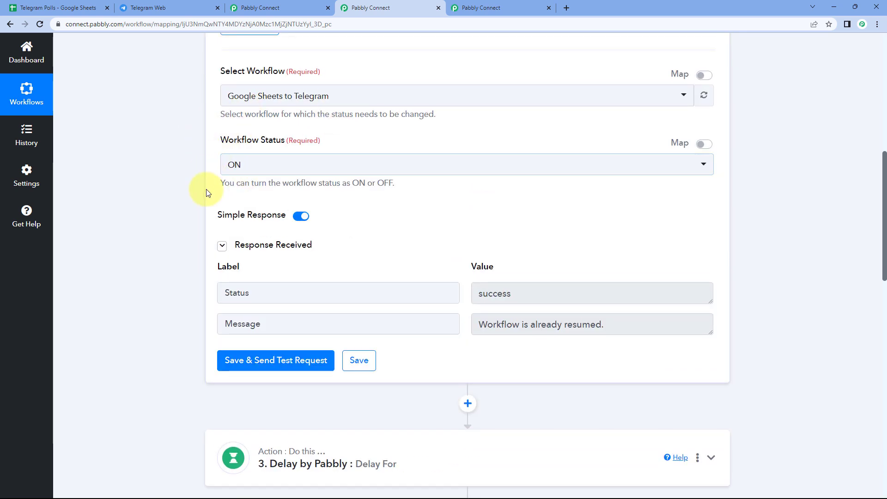
{"action": "scroll", "coordinate": [206, 190], "scroll_direction": "down", "scroll_amount": 8}
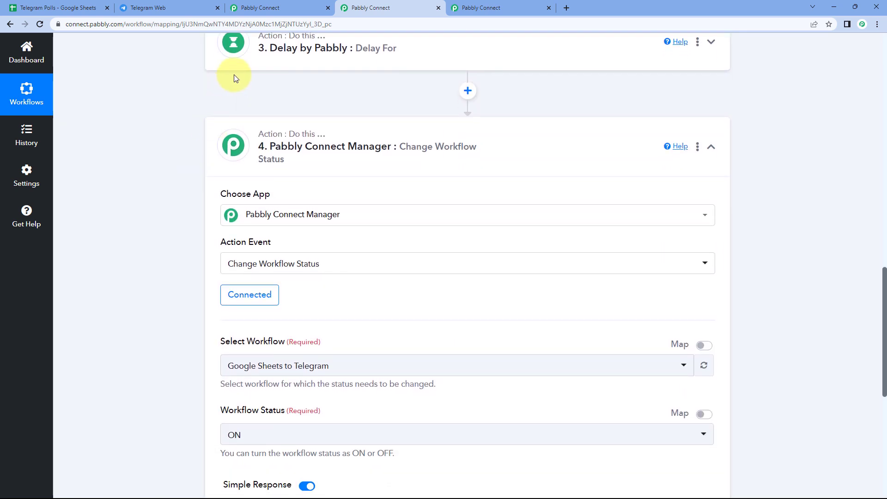
{"action": "left_click", "coordinate": [293, 56]}
{"action": "scroll", "coordinate": [291, 119], "scroll_direction": "down", "scroll_amount": 2}
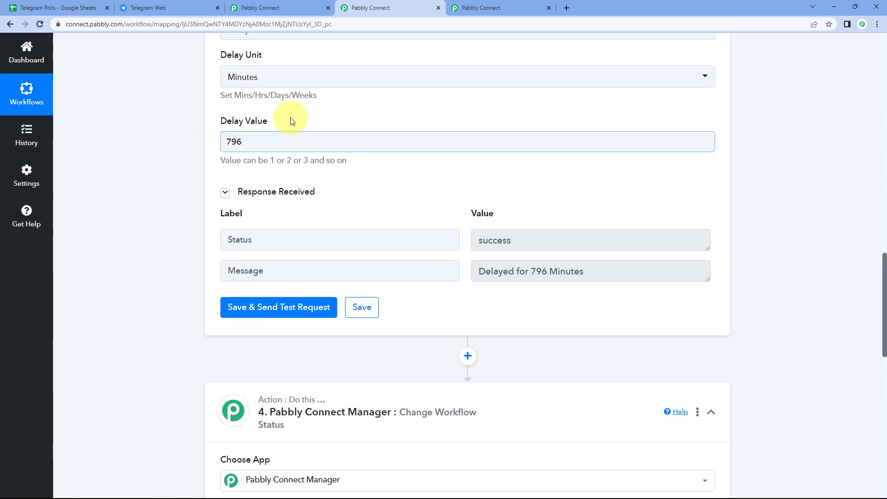
{"action": "scroll", "coordinate": [198, 189], "scroll_direction": "down", "scroll_amount": 8}
{"action": "scroll", "coordinate": [179, 213], "scroll_direction": "down", "scroll_amount": 2}
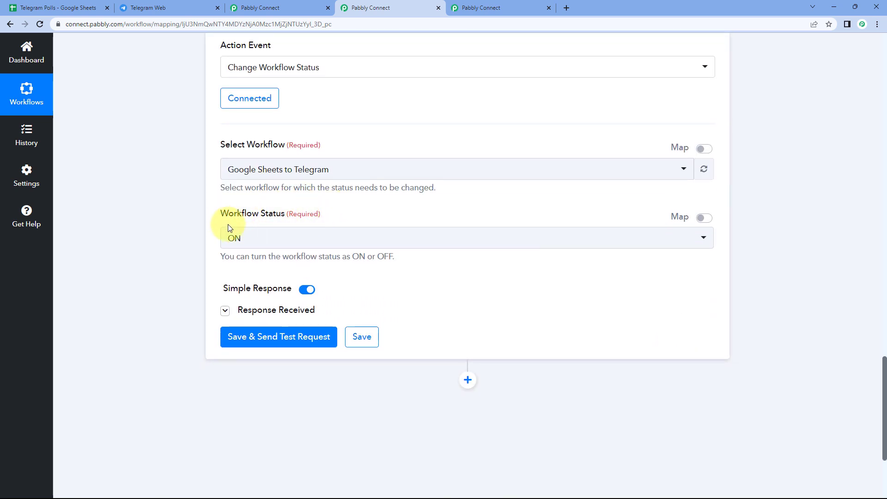
- Set the pasted step's Workflow Status to OFF and save it with a test request, checking the response
{"action": "left_click", "coordinate": [265, 239]}
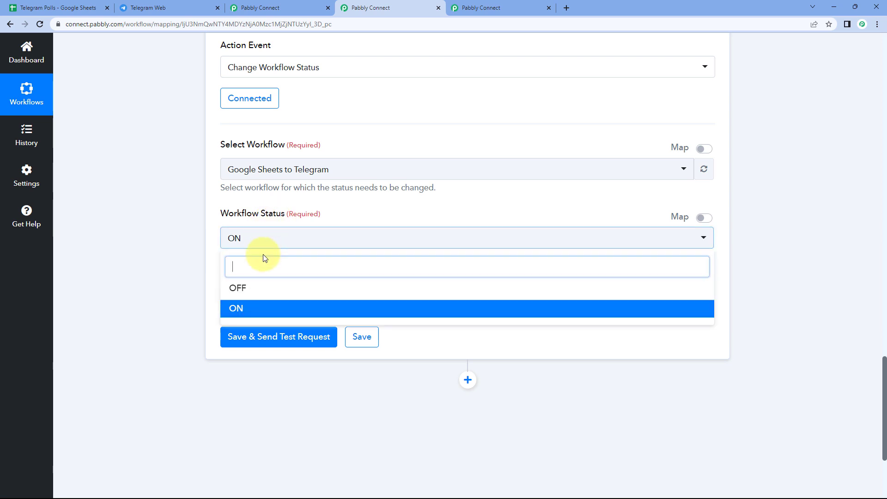
{"action": "left_click", "coordinate": [257, 288]}
{"action": "left_click", "coordinate": [287, 336]}
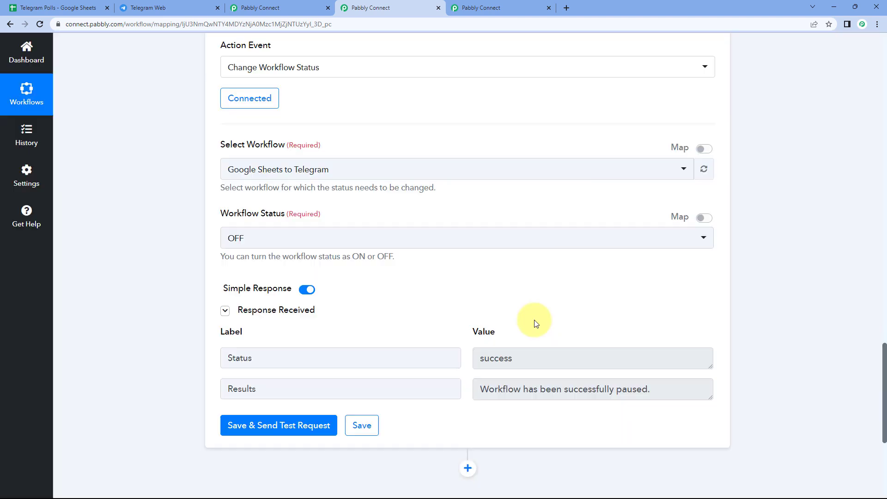
{"action": "left_click_drag", "start_coordinate": [479, 389], "coordinate": [668, 389]}
{"action": "left_click", "coordinate": [468, 303]}
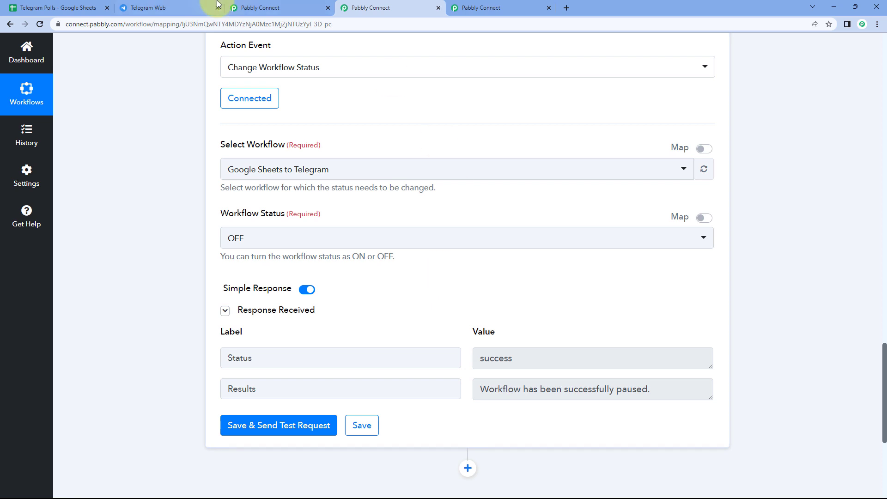
- Reload the Google Sheets to Telegram workflow to check its on/off status, and return to the Telegram Poll On/Off workflow
{"action": "left_click", "coordinate": [282, 7]}
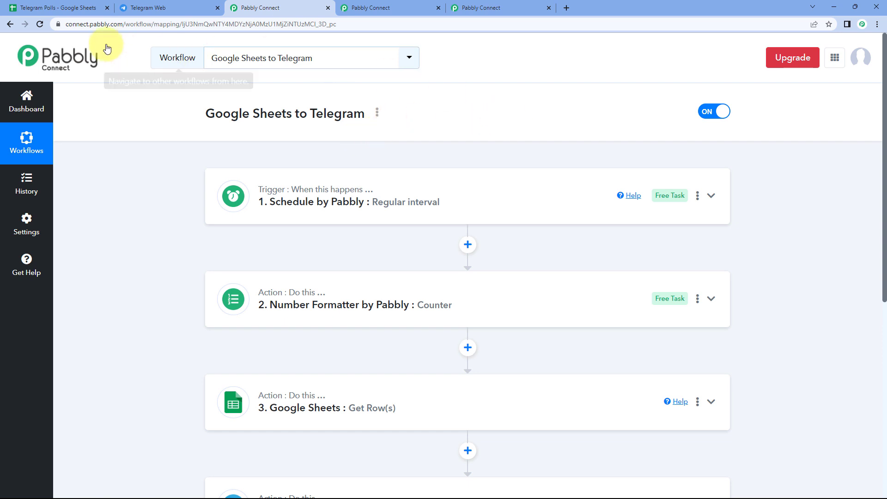
{"action": "left_click", "coordinate": [40, 24]}
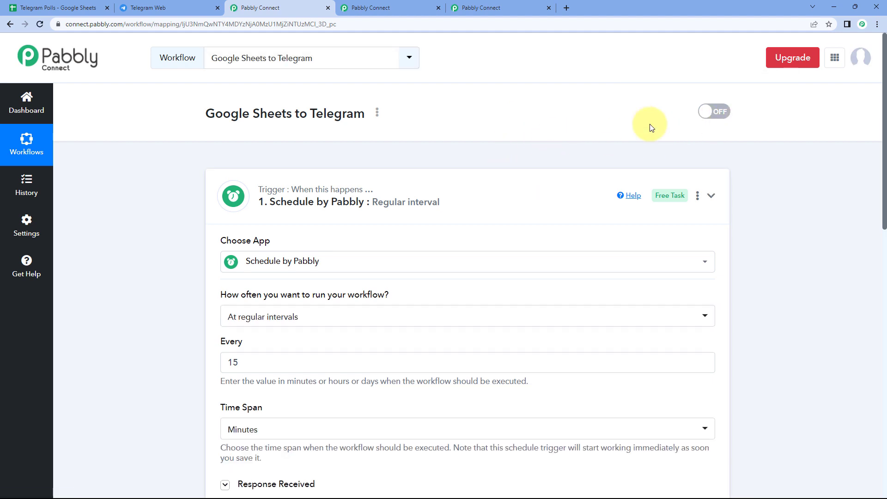
{"action": "left_click", "coordinate": [411, 4]}
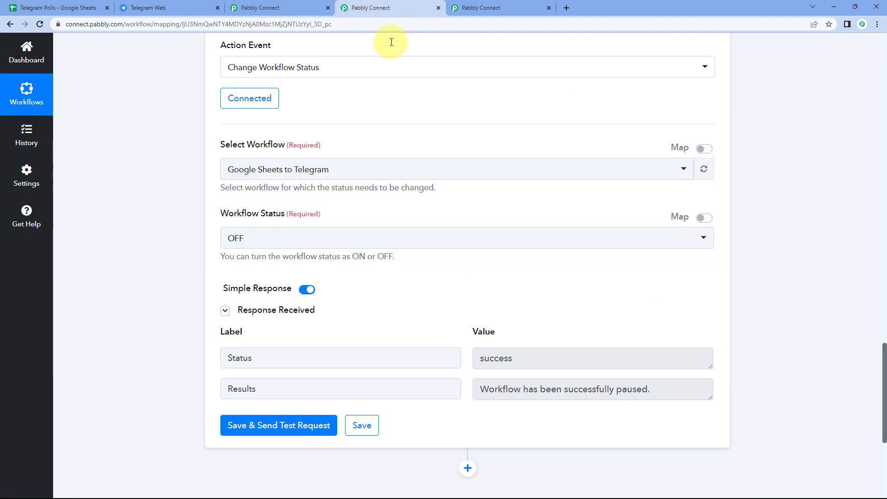
- Collapse the expanded delay step and both Change Workflow Status steps of the Telegram Poll On/Off workflow
{"action": "scroll", "coordinate": [761, 195], "scroll_direction": "up", "scroll_amount": 5}
{"action": "left_click", "coordinate": [712, 179]}
{"action": "scroll", "coordinate": [739, 140], "scroll_direction": "up", "scroll_amount": 10}
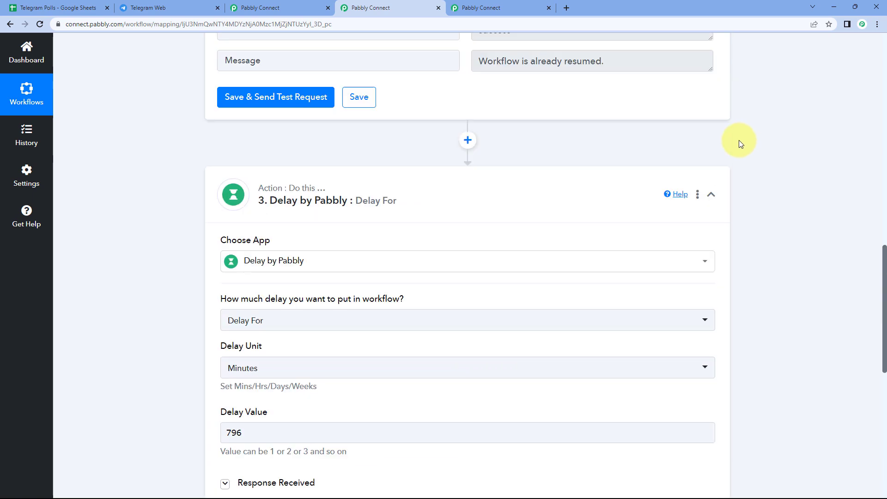
{"action": "scroll", "coordinate": [739, 140], "scroll_direction": "up", "scroll_amount": 2}
{"action": "left_click", "coordinate": [711, 274]}
{"action": "scroll", "coordinate": [721, 144], "scroll_direction": "up", "scroll_amount": 7}
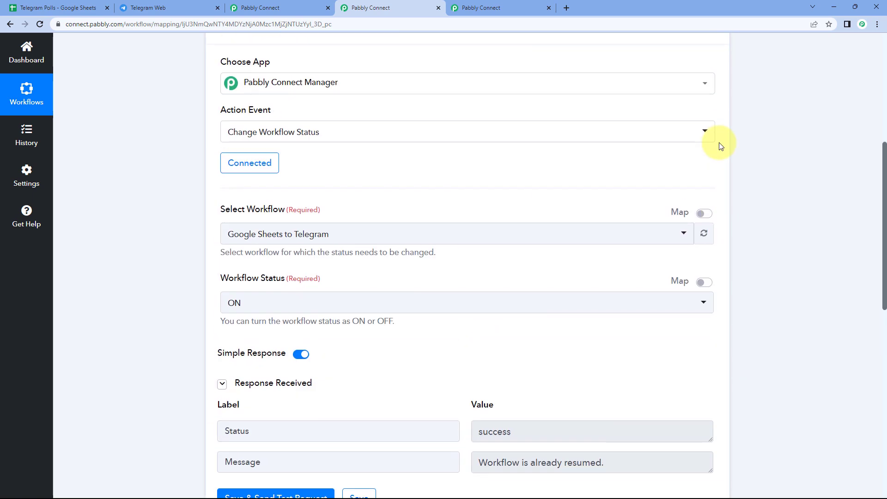
{"action": "scroll", "coordinate": [721, 148], "scroll_direction": "up", "scroll_amount": 4}
{"action": "left_click", "coordinate": [713, 201]}
{"action": "scroll", "coordinate": [531, 124], "scroll_direction": "up", "scroll_amount": 3}
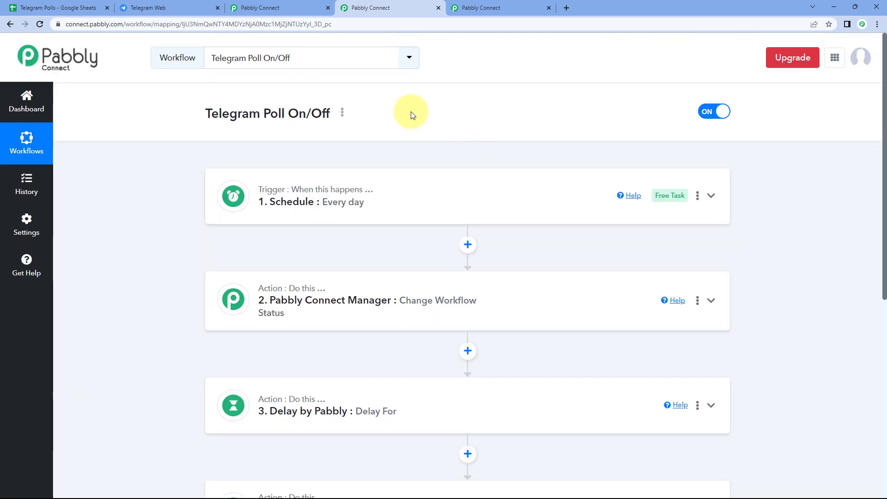
- Review the schedule triggers of both workflows, the Telegram group's poll and the actions of the Google Sheets to Telegram workflow
{"action": "scroll", "coordinate": [370, 148], "scroll_direction": "down", "scroll_amount": 1}
{"action": "left_click", "coordinate": [370, 148]}
{"action": "scroll", "coordinate": [223, 165], "scroll_direction": "down", "scroll_amount": 4}
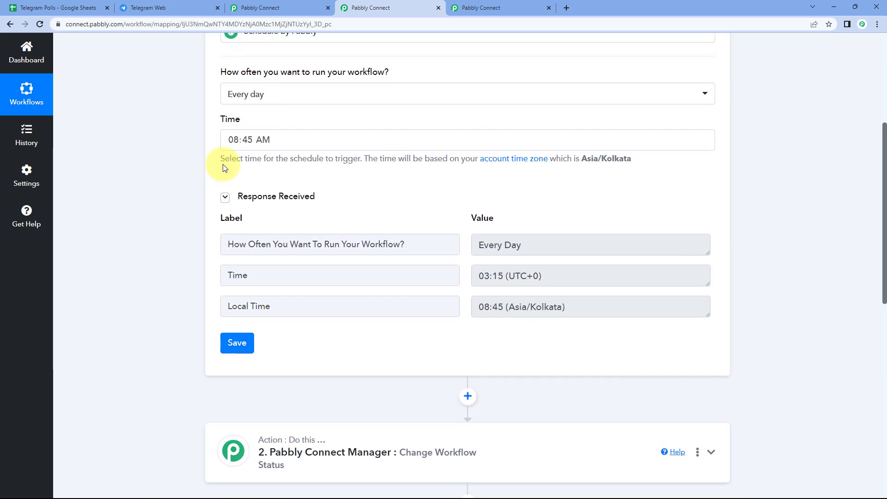
{"action": "left_click", "coordinate": [278, 9]}
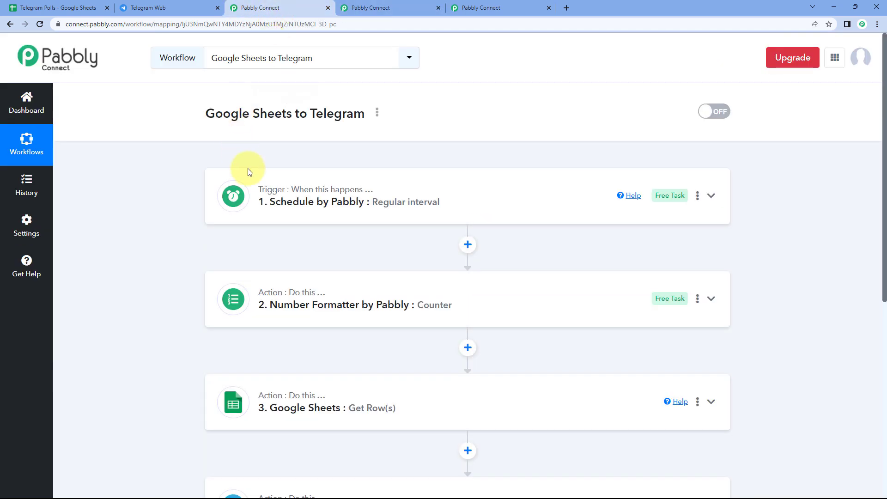
{"action": "left_click", "coordinate": [358, 183]}
{"action": "scroll", "coordinate": [173, 193], "scroll_direction": "down", "scroll_amount": 3}
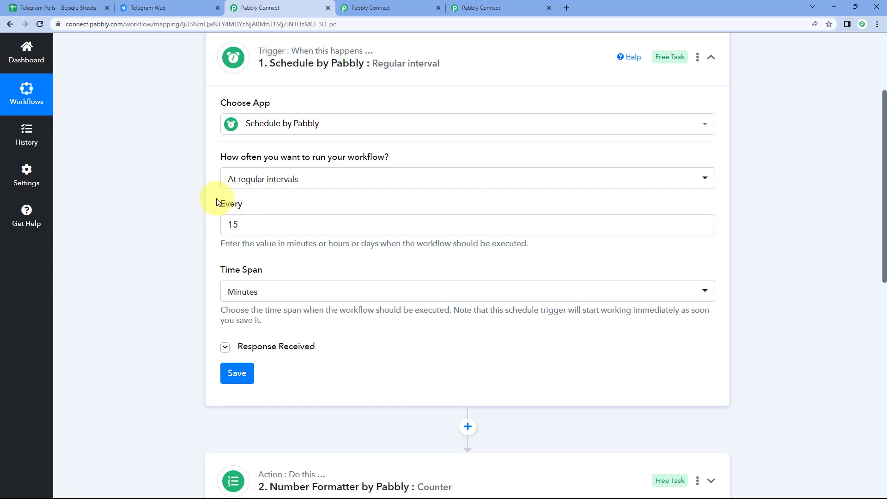
{"action": "scroll", "coordinate": [222, 194], "scroll_direction": "down", "scroll_amount": 4}
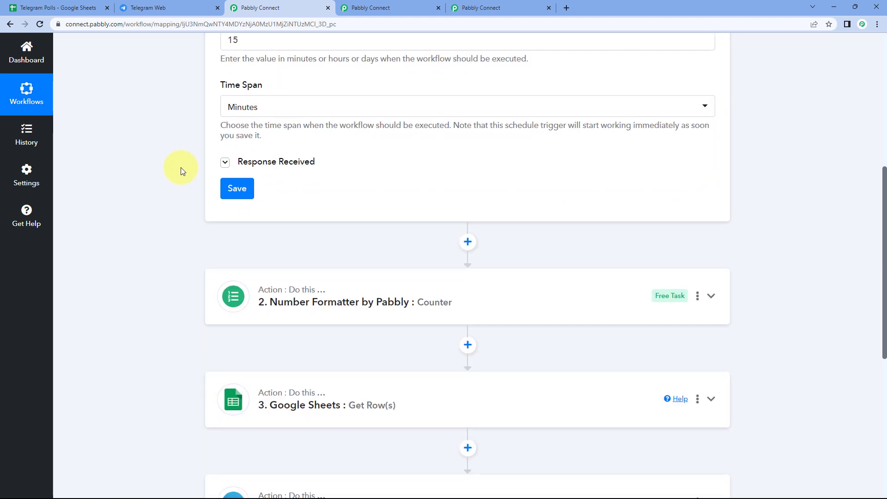
{"action": "left_click", "coordinate": [50, 5]}
{"action": "left_click", "coordinate": [175, 6]}
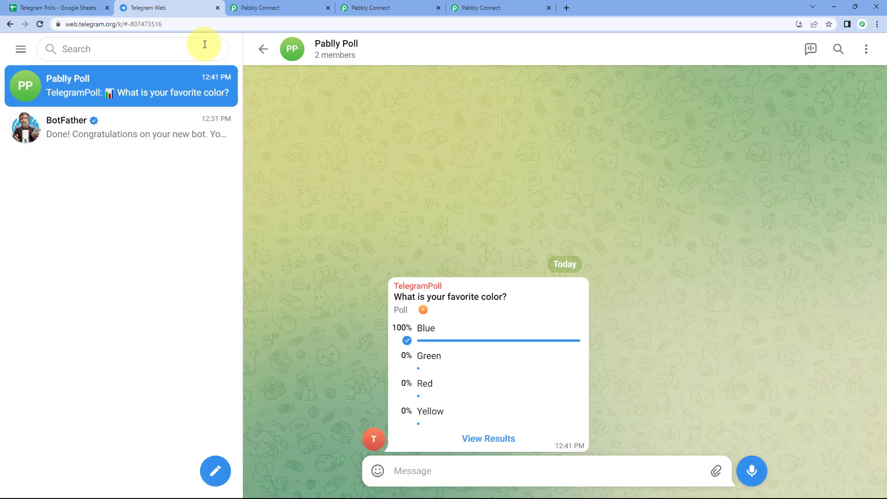
{"action": "left_click", "coordinate": [297, 8]}
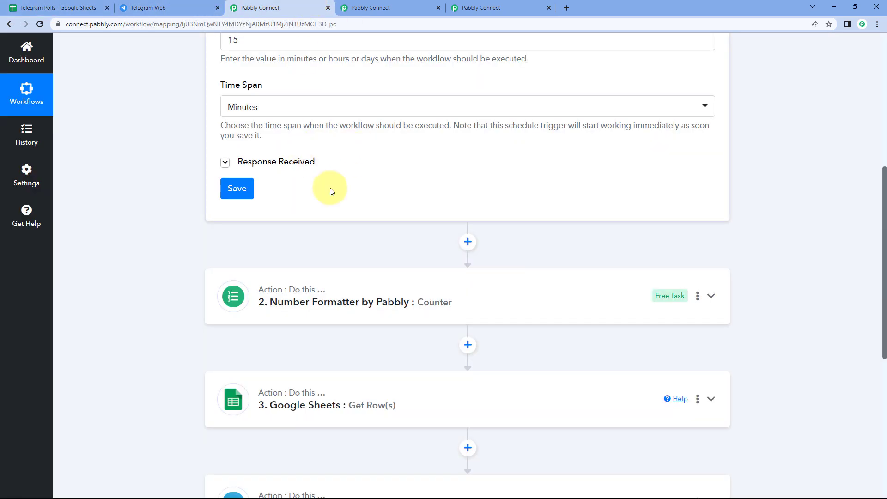
{"action": "scroll", "coordinate": [375, 167], "scroll_direction": "down", "scroll_amount": 2}
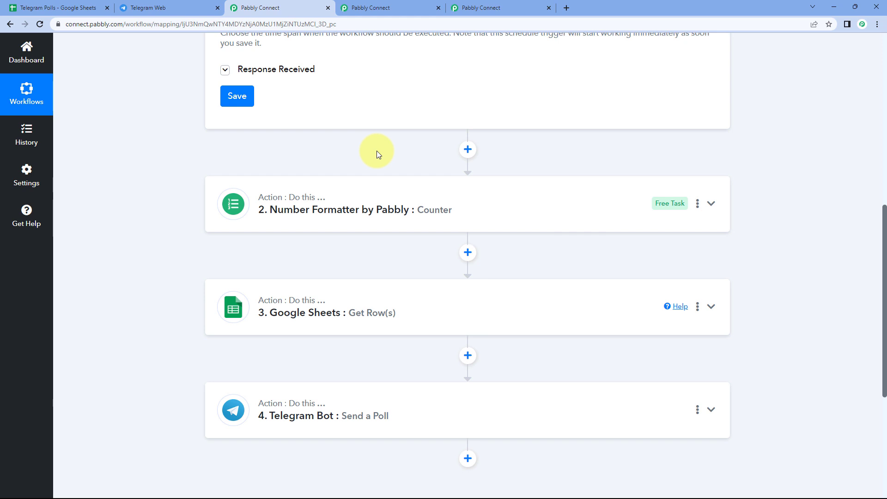
- Review the daily trigger, the delay settings and the final Change Workflow Status step of the Telegram Poll On/Off workflow
{"action": "left_click", "coordinate": [401, 3]}
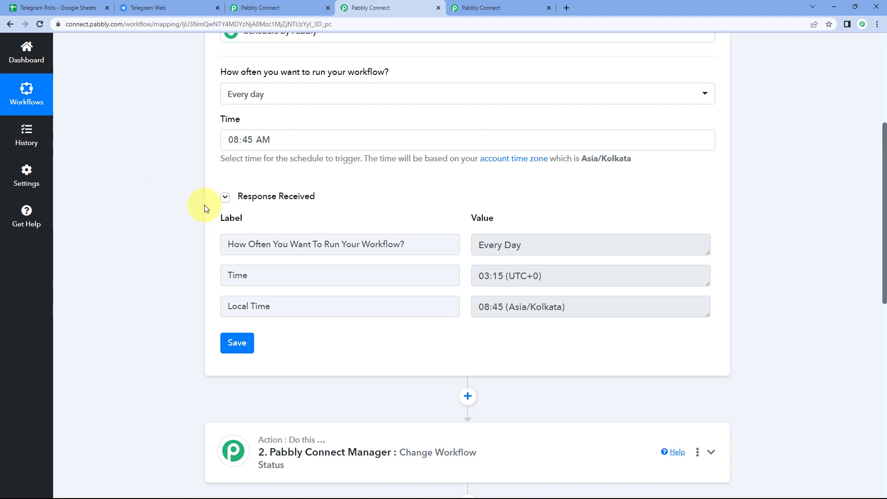
{"action": "scroll", "coordinate": [205, 209], "scroll_direction": "down", "scroll_amount": 8}
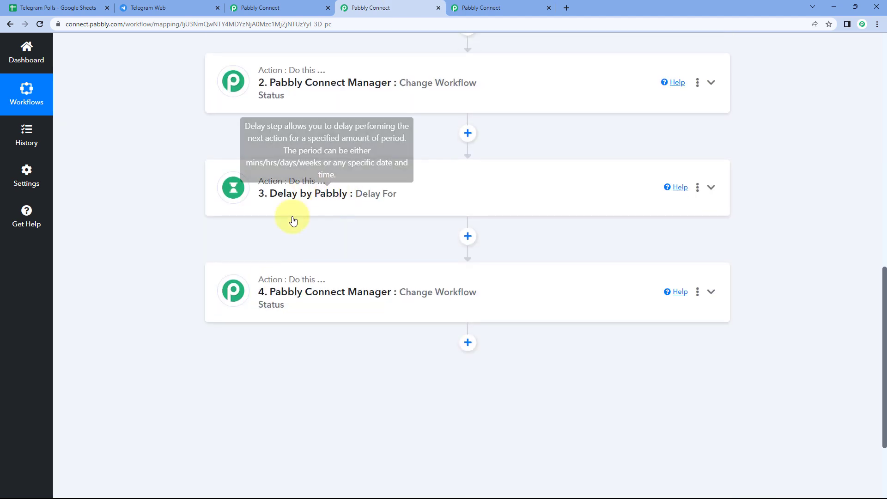
{"action": "left_click", "coordinate": [362, 197]}
{"action": "scroll", "coordinate": [137, 234], "scroll_direction": "down", "scroll_amount": 3}
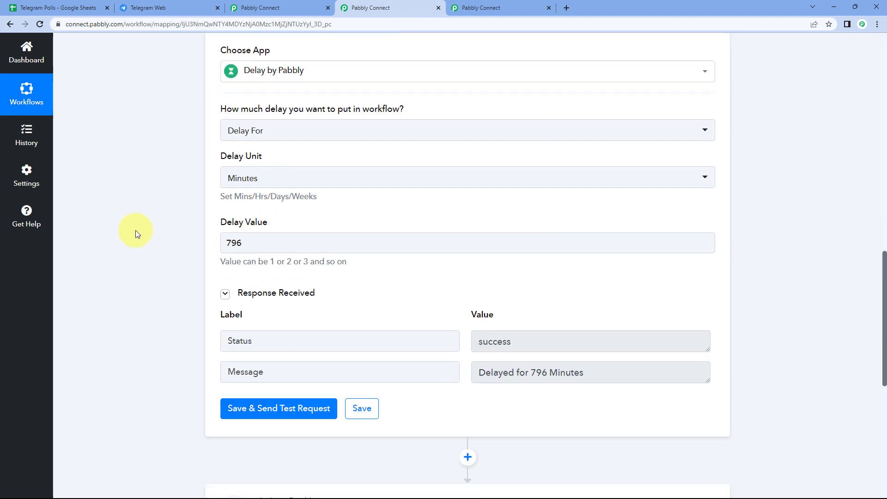
{"action": "scroll", "coordinate": [184, 228], "scroll_direction": "down", "scroll_amount": 5}
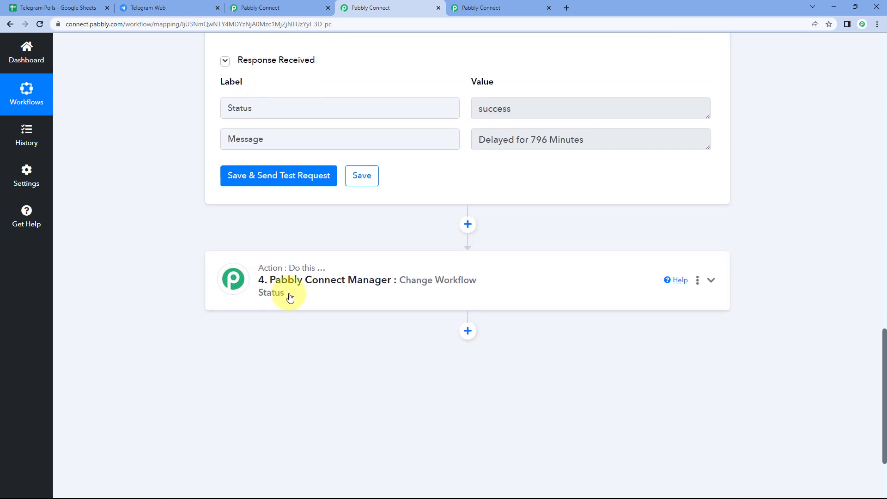
{"action": "left_click", "coordinate": [290, 297]}
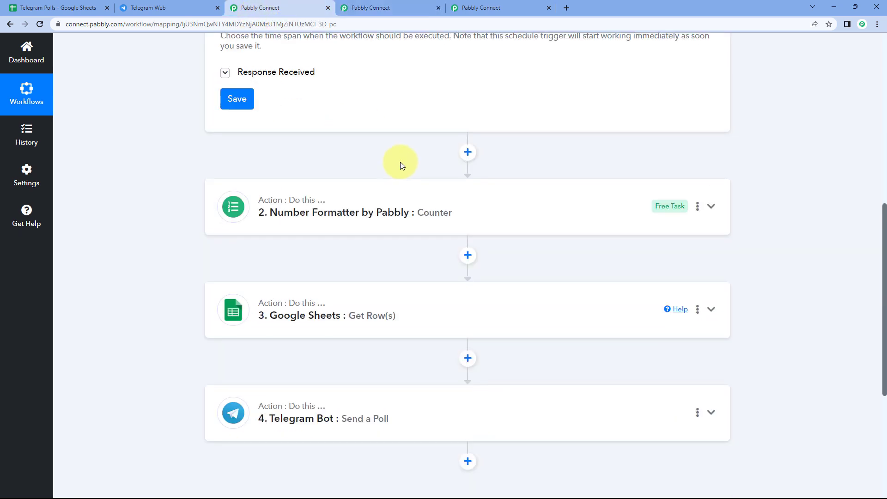
- Collapse the schedule trigger steps of the Google Sheets to Telegram workflow and the Telegram Poll On/Off workflow
{"action": "scroll", "coordinate": [402, 163], "scroll_direction": "up", "scroll_amount": 8}
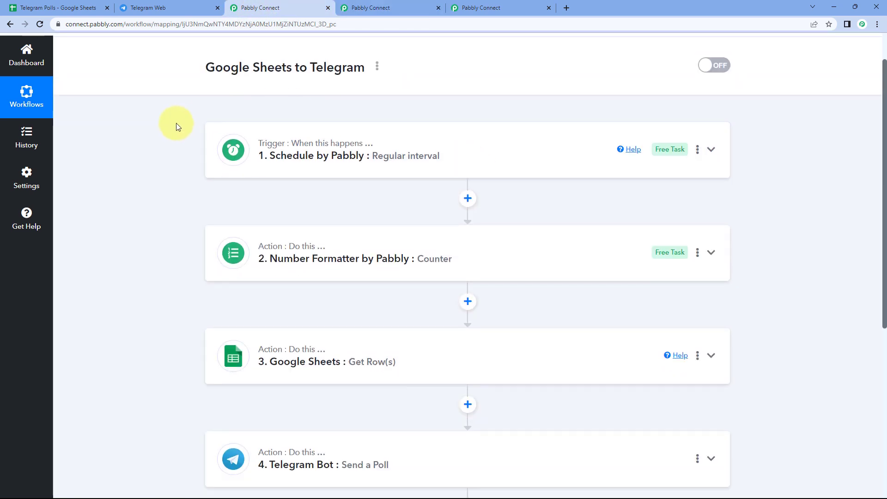
{"action": "scroll", "coordinate": [453, 111], "scroll_direction": "up", "scroll_amount": 1}
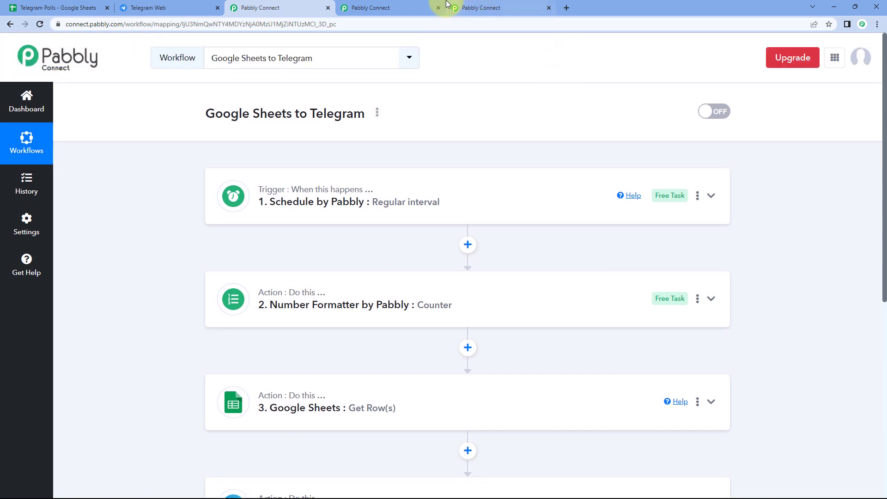
{"action": "left_click", "coordinate": [406, 8]}
{"action": "scroll", "coordinate": [172, 222], "scroll_direction": "down", "scroll_amount": 3}
{"action": "scroll", "coordinate": [284, 157], "scroll_direction": "up", "scroll_amount": 12}
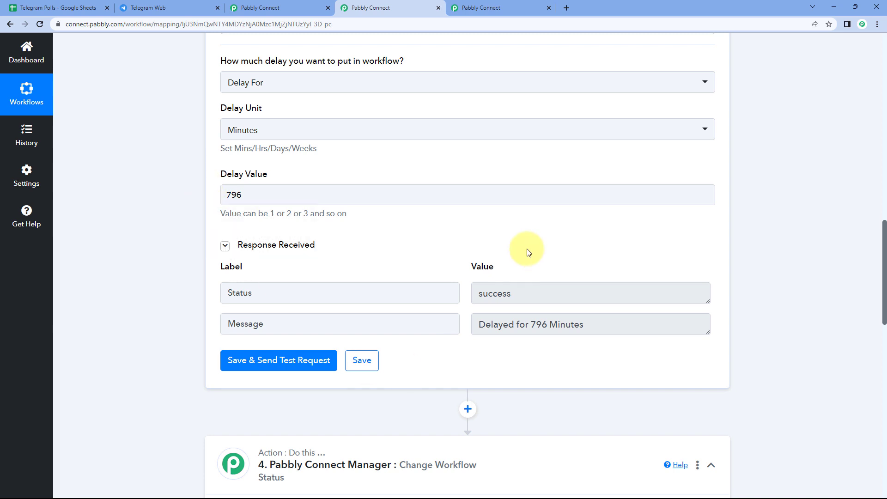
{"action": "scroll", "coordinate": [517, 249], "scroll_direction": "up", "scroll_amount": 7}
{"action": "scroll", "coordinate": [519, 265], "scroll_direction": "up", "scroll_amount": 10}
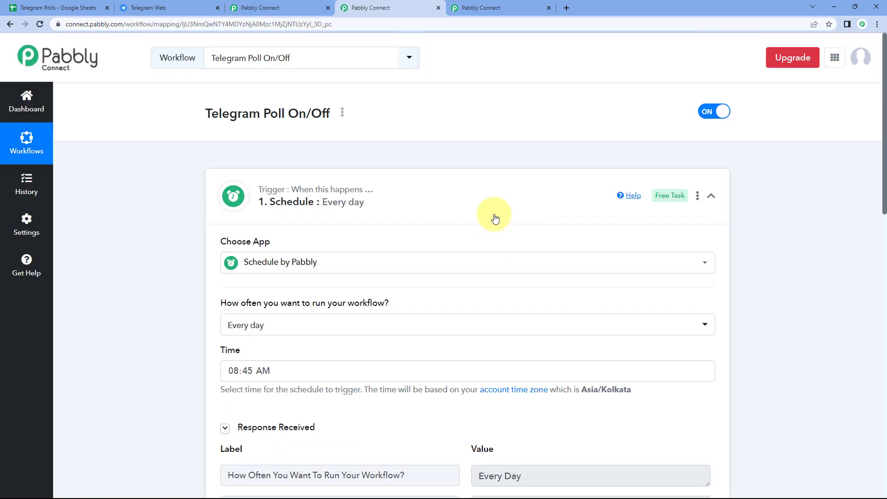
{"action": "left_click", "coordinate": [495, 218]}
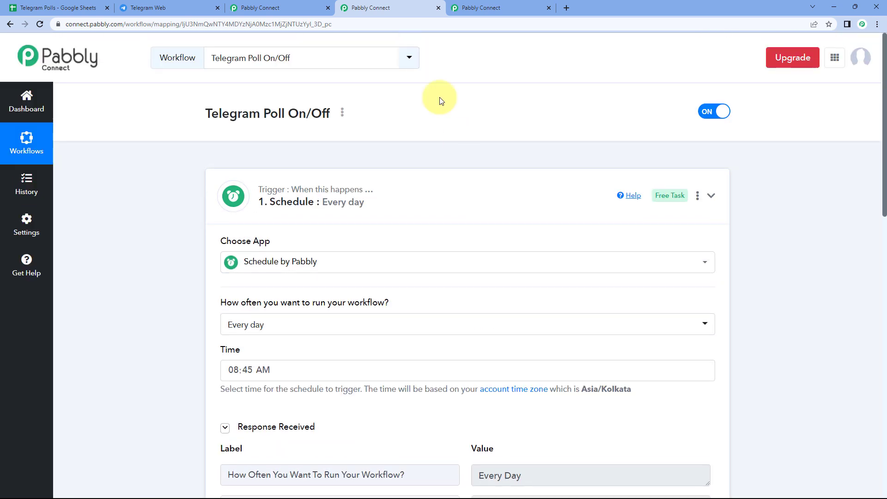
- Compare the step overviews and on/off status of the Google Sheets to Telegram and Telegram Poll On/Off workflows
{"action": "left_click", "coordinate": [303, 6]}
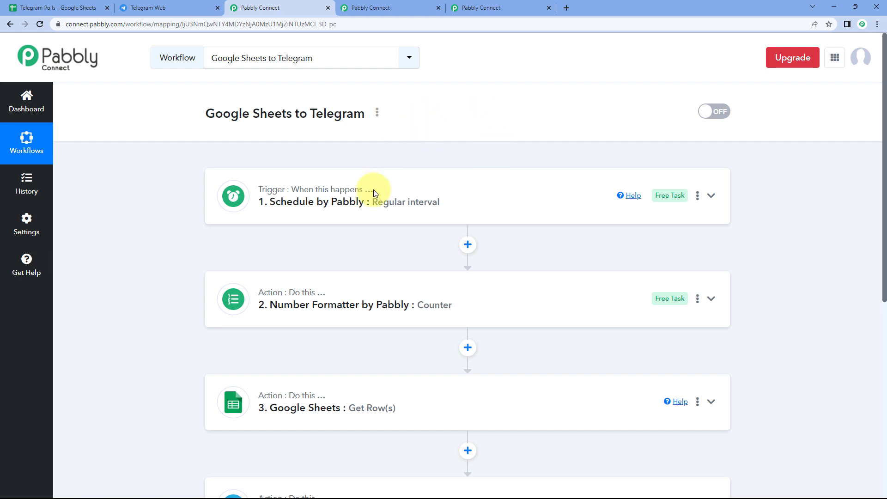
{"action": "left_click", "coordinate": [393, 4]}
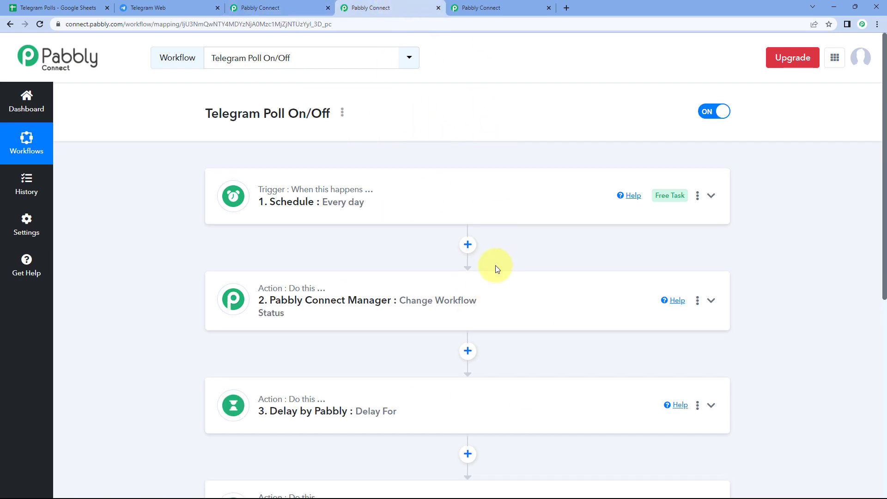
{"action": "left_click", "coordinate": [260, 4]}
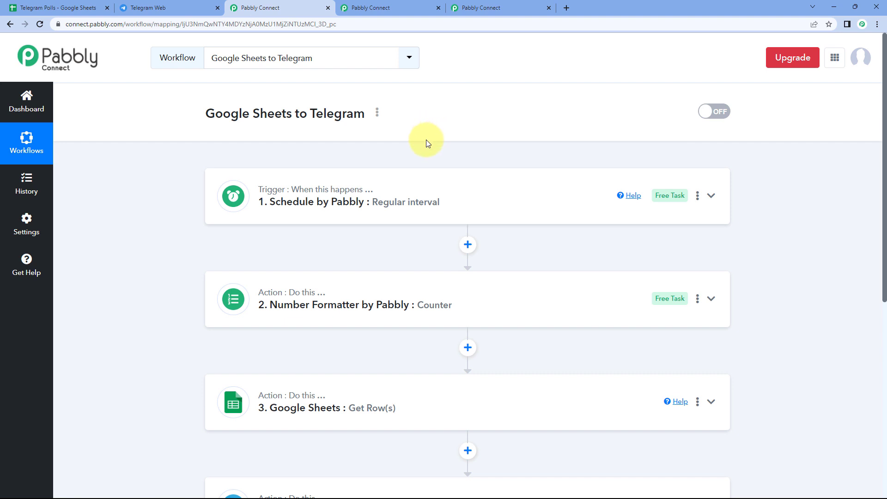